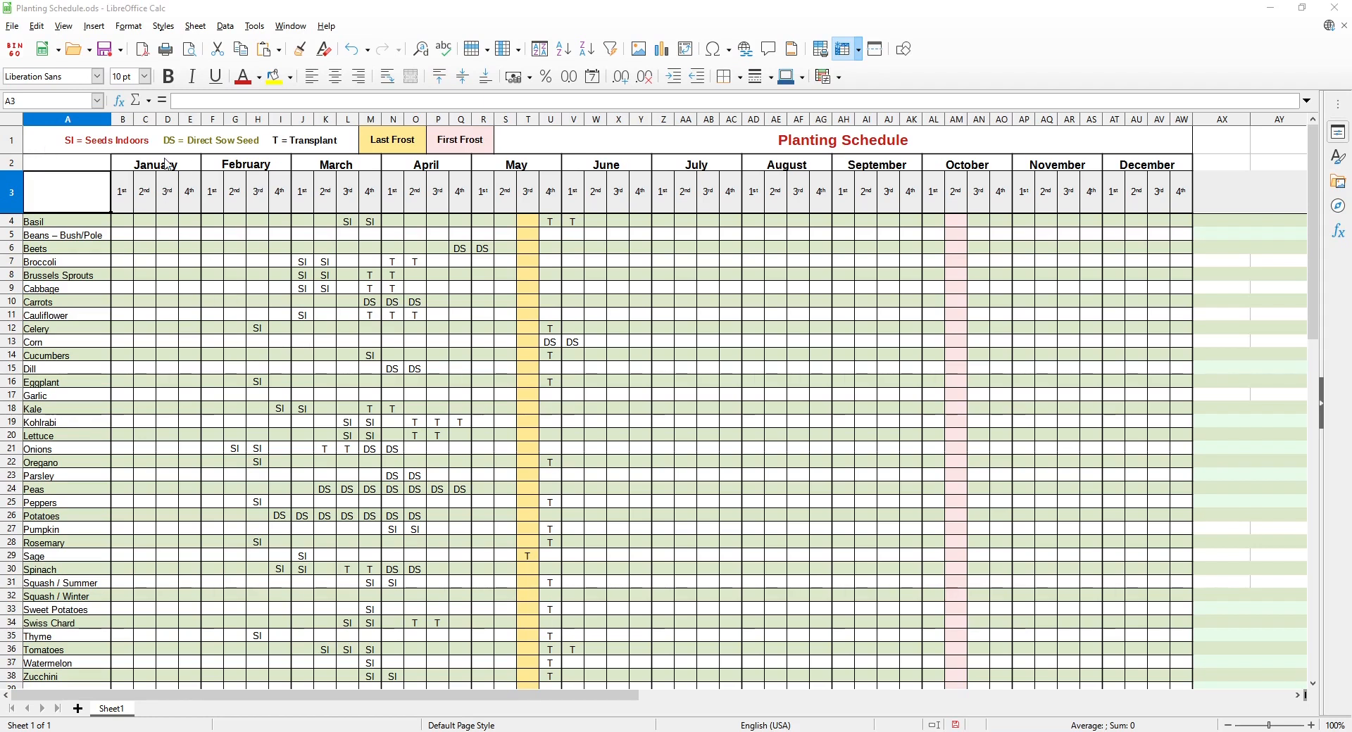
Examine the abbreviation legend and the January block with its four week columns in the planting schedule.
click(79, 150)
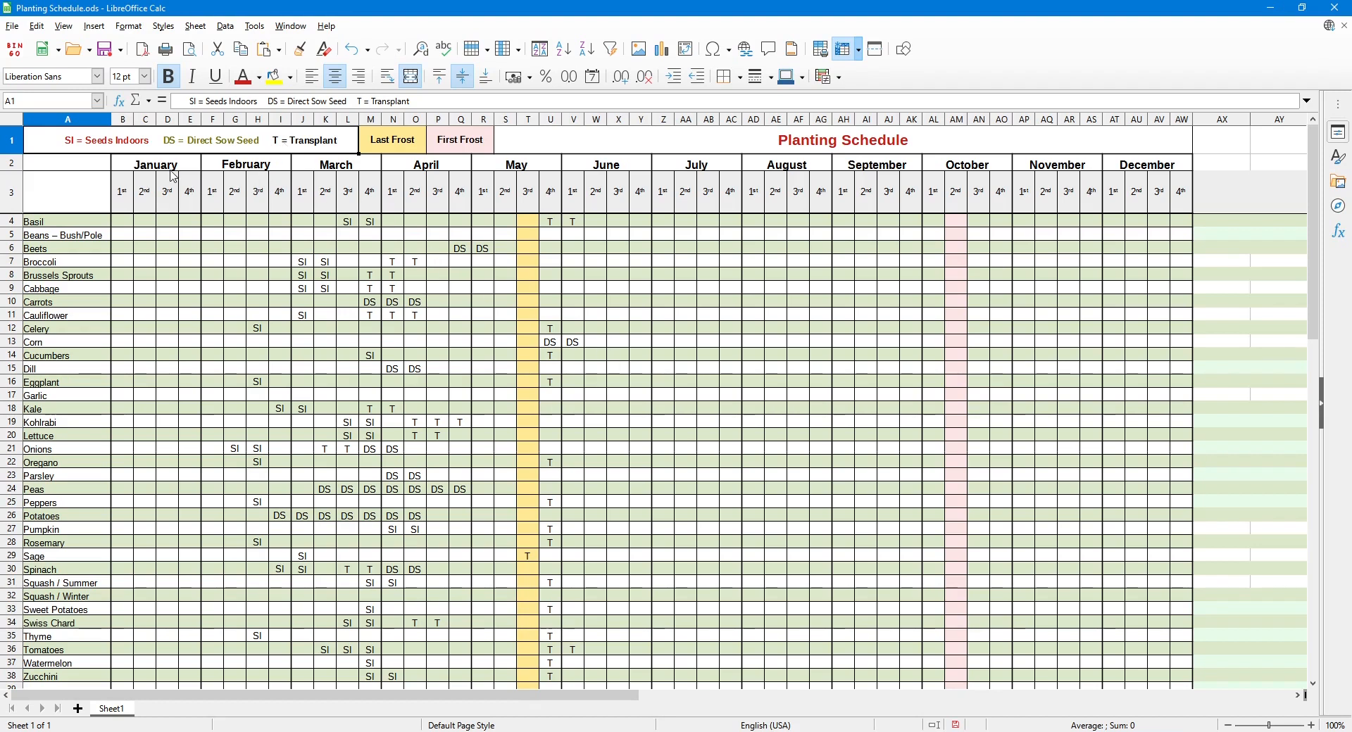
drag(158, 166, 171, 354)
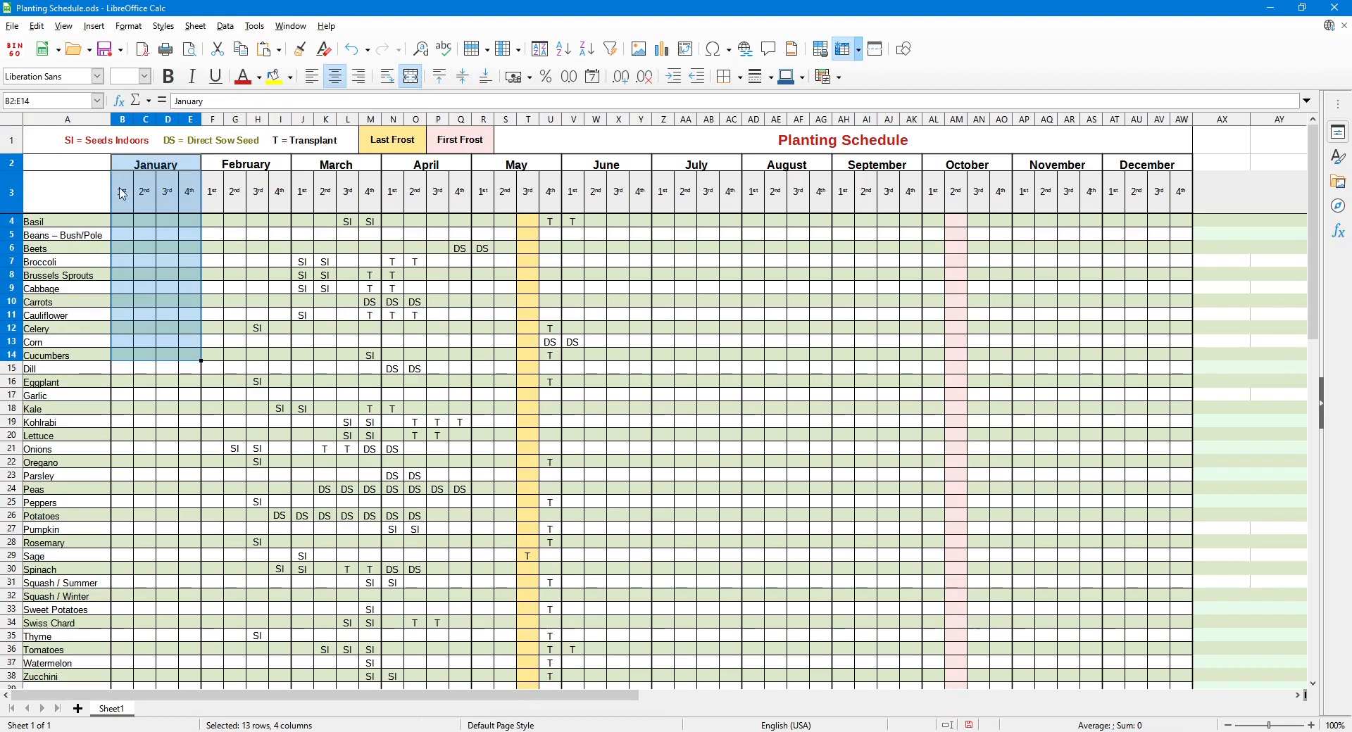
click(141, 211)
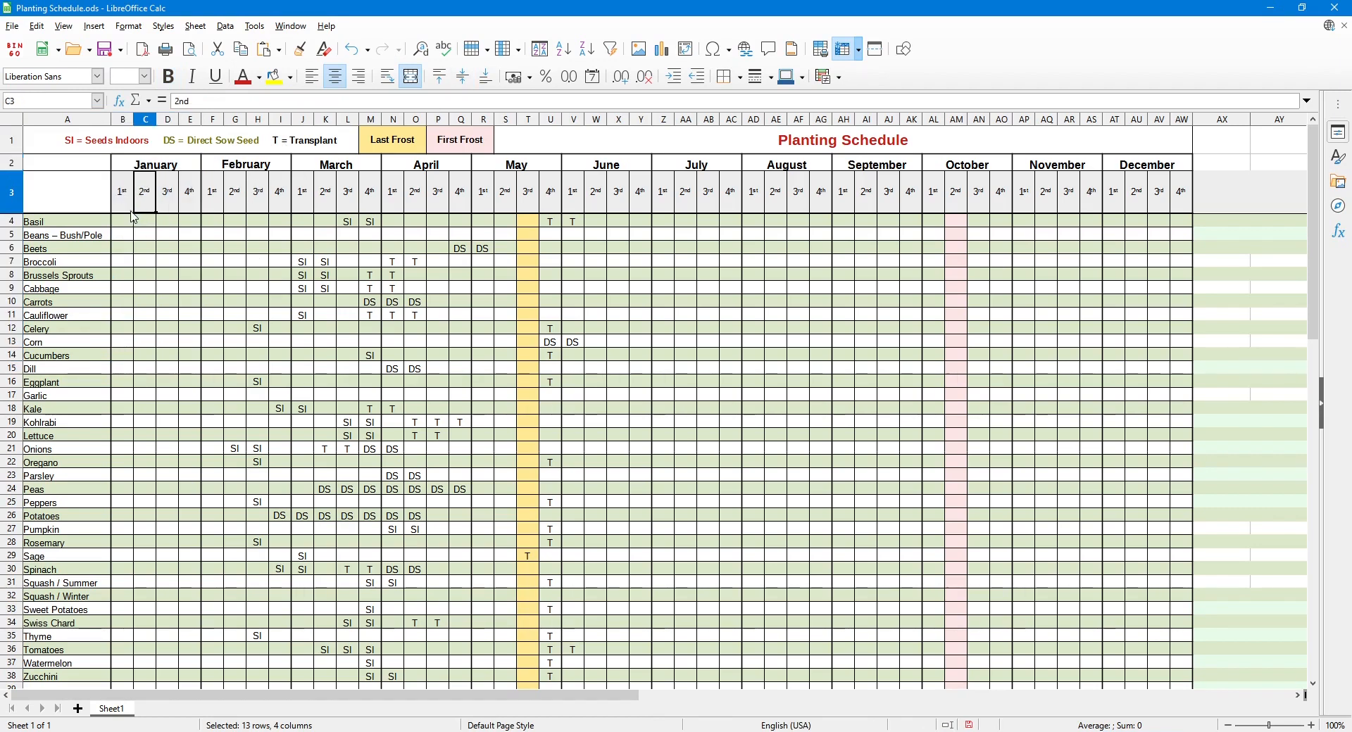
click(125, 203)
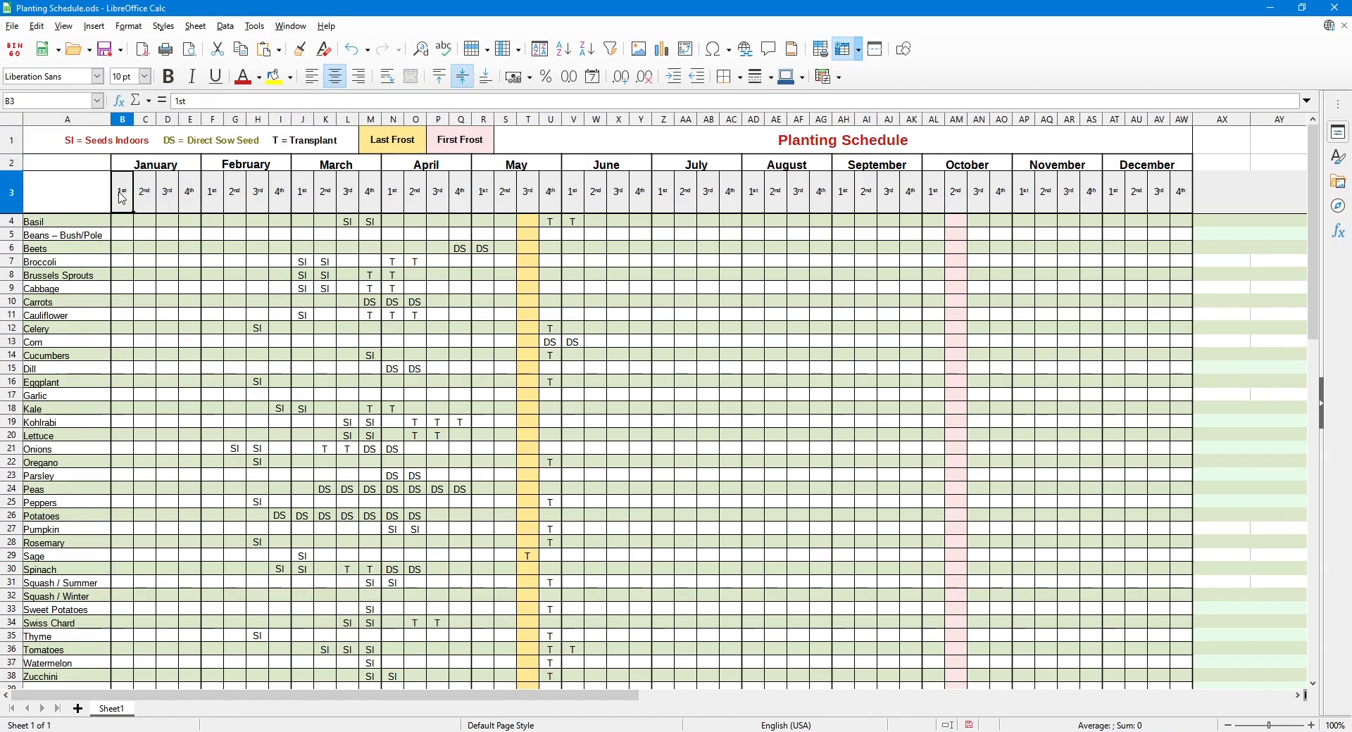
click(145, 200)
click(166, 201)
click(190, 202)
drag(119, 202, 191, 203)
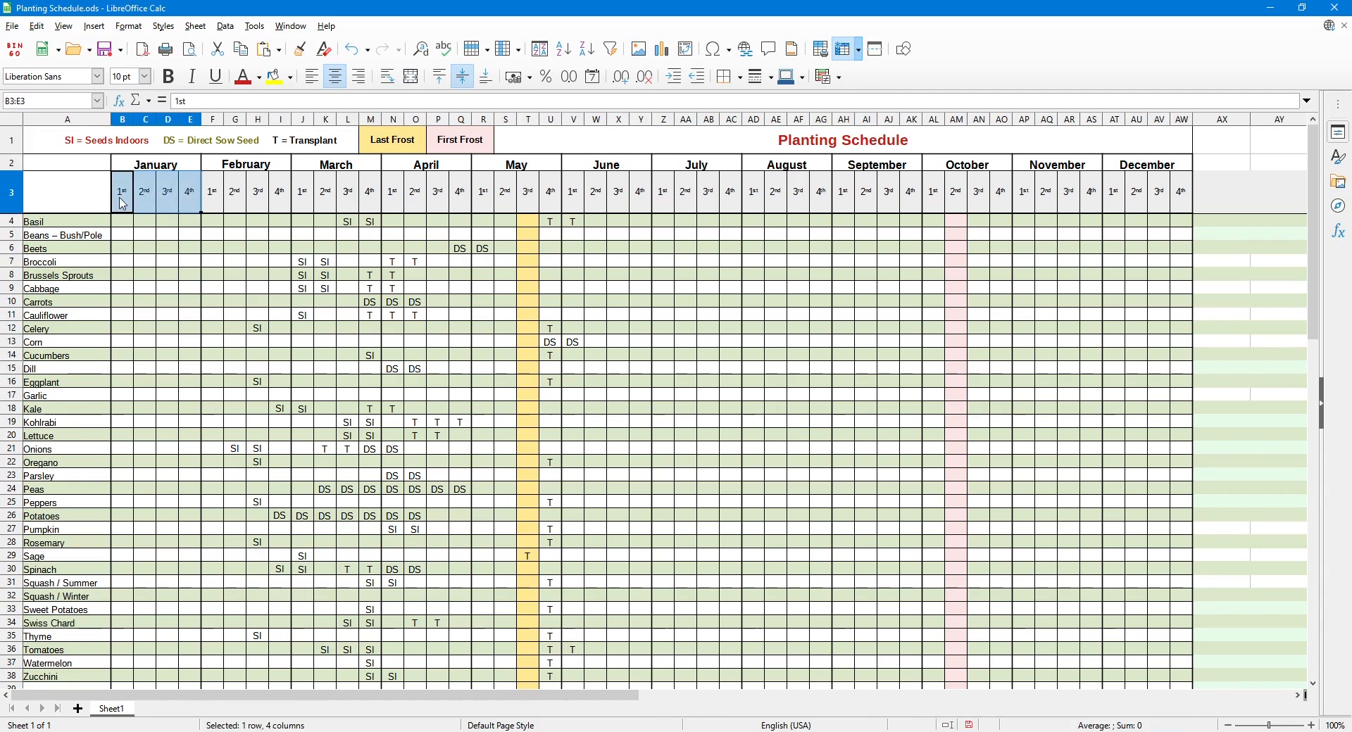
click(123, 203)
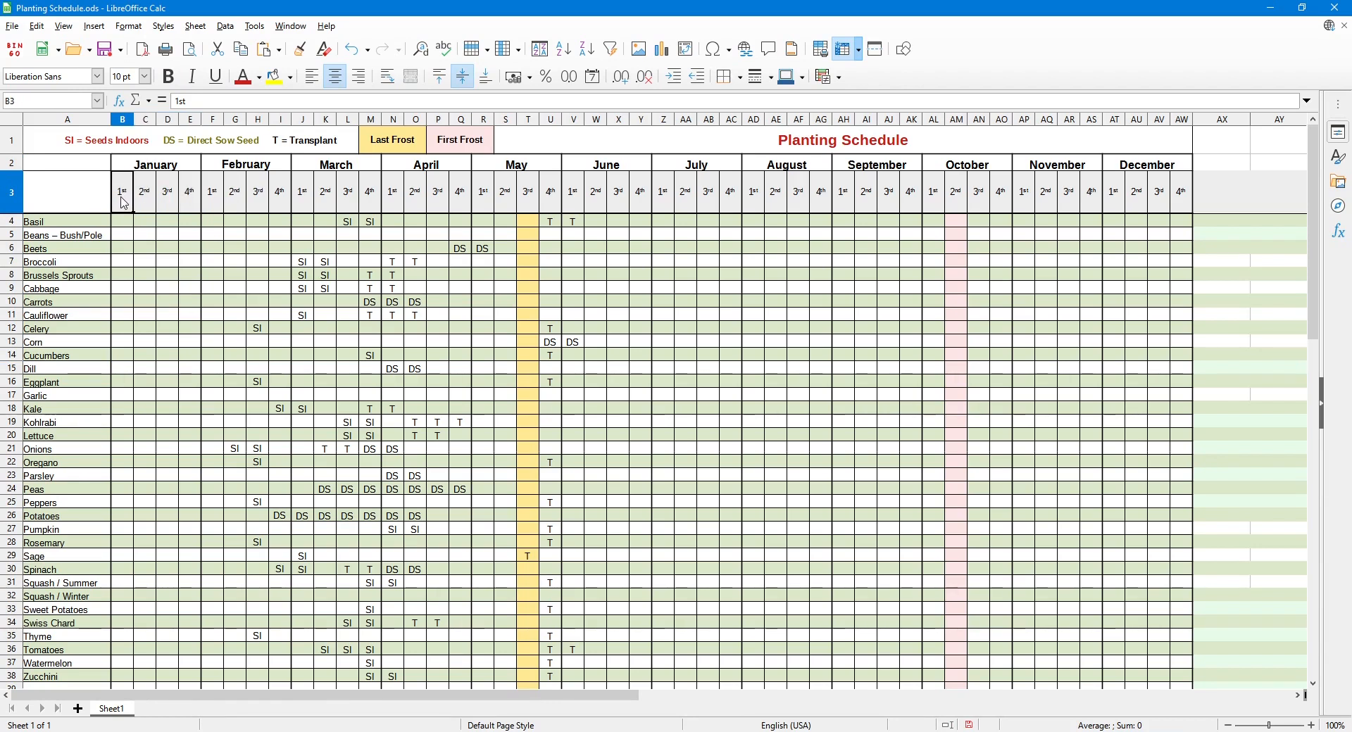
click(147, 203)
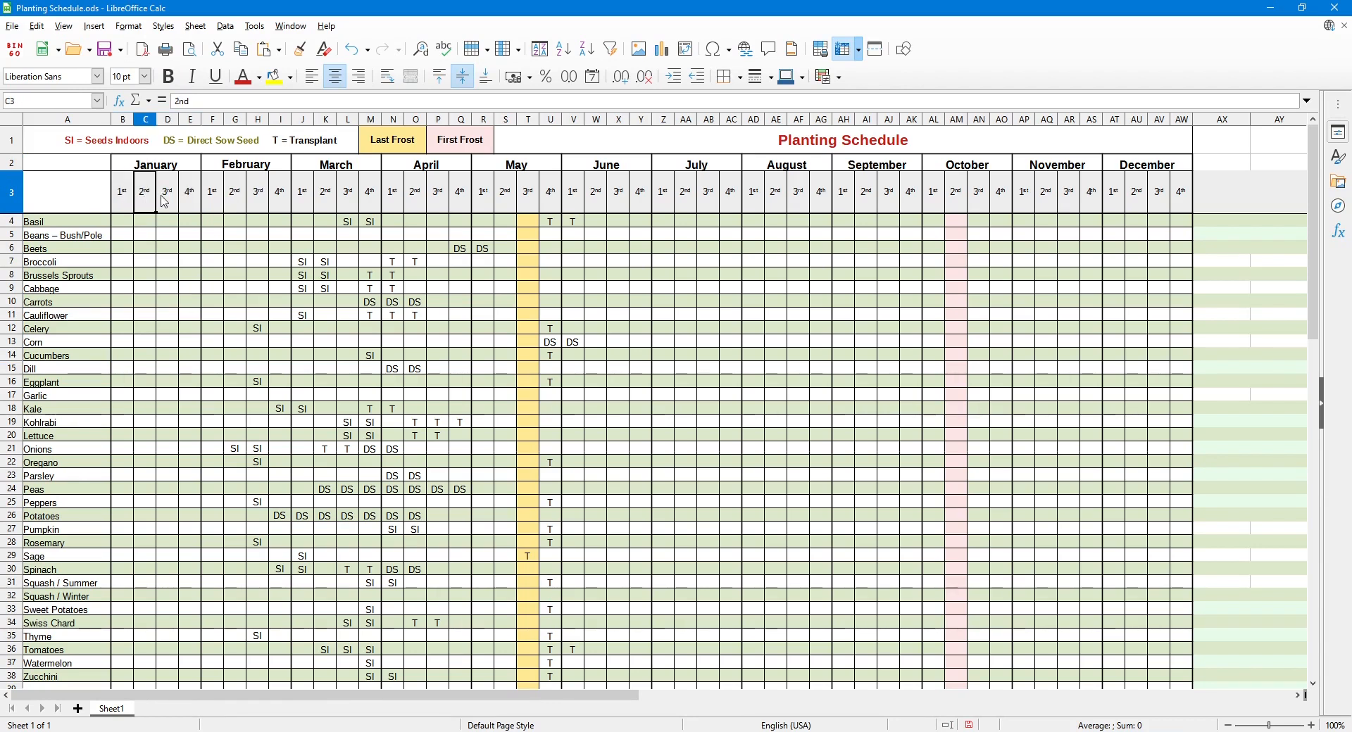
click(167, 202)
click(192, 200)
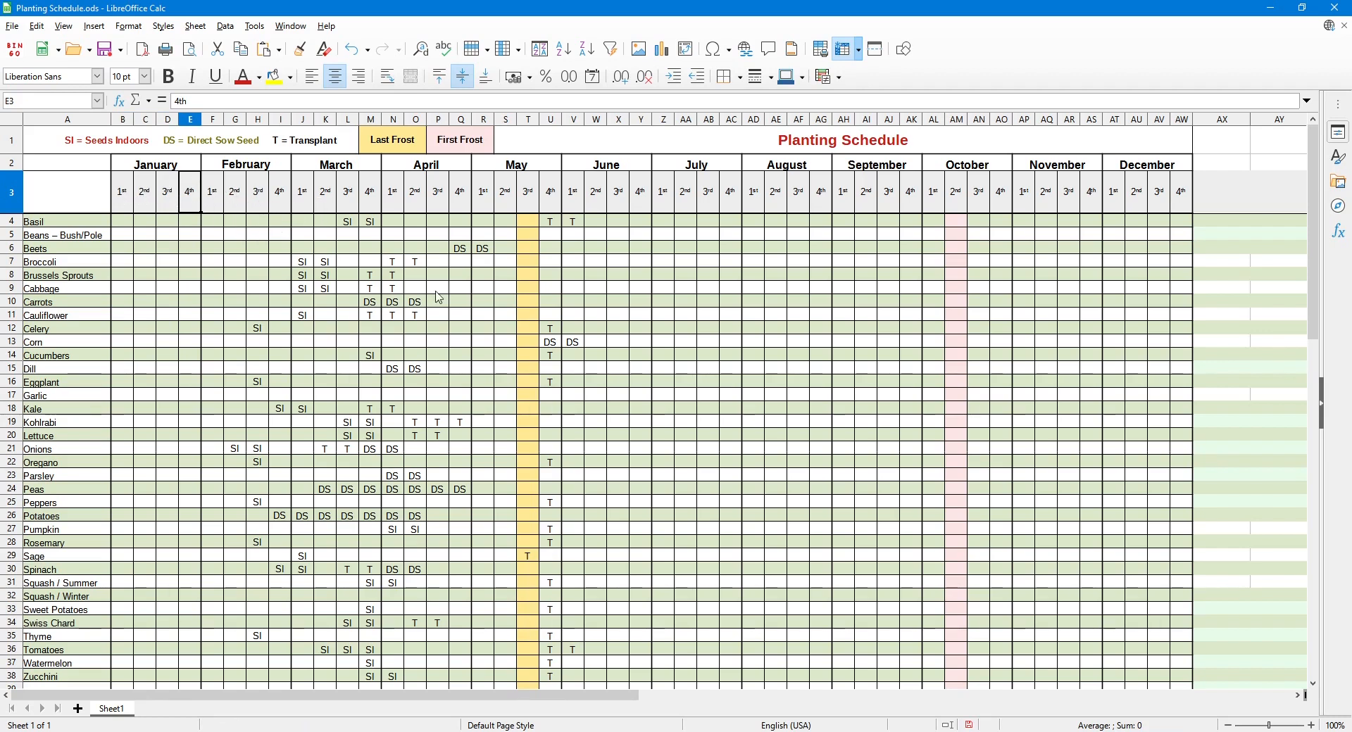
Look over the month blocks from January through April in the schedule's header.
drag(130, 173, 175, 396)
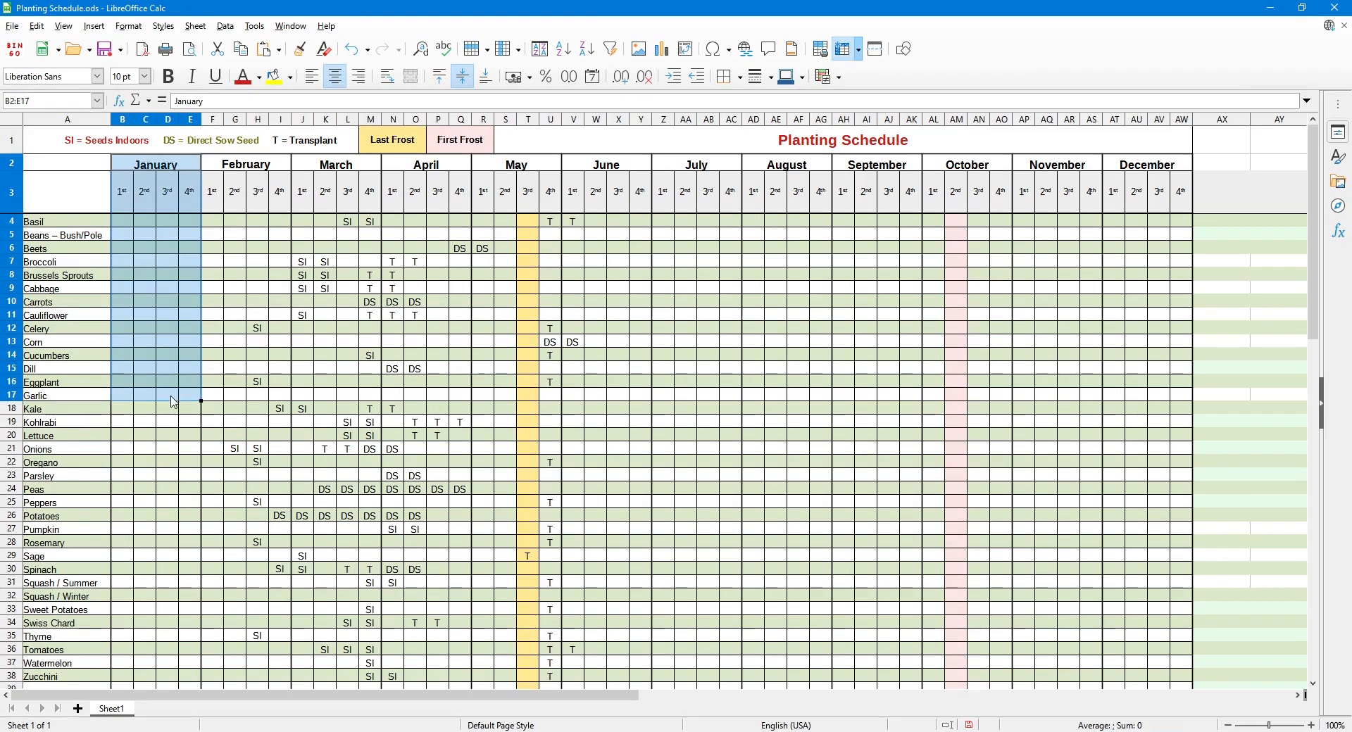
drag(211, 166, 282, 385)
drag(302, 165, 372, 284)
click(398, 169)
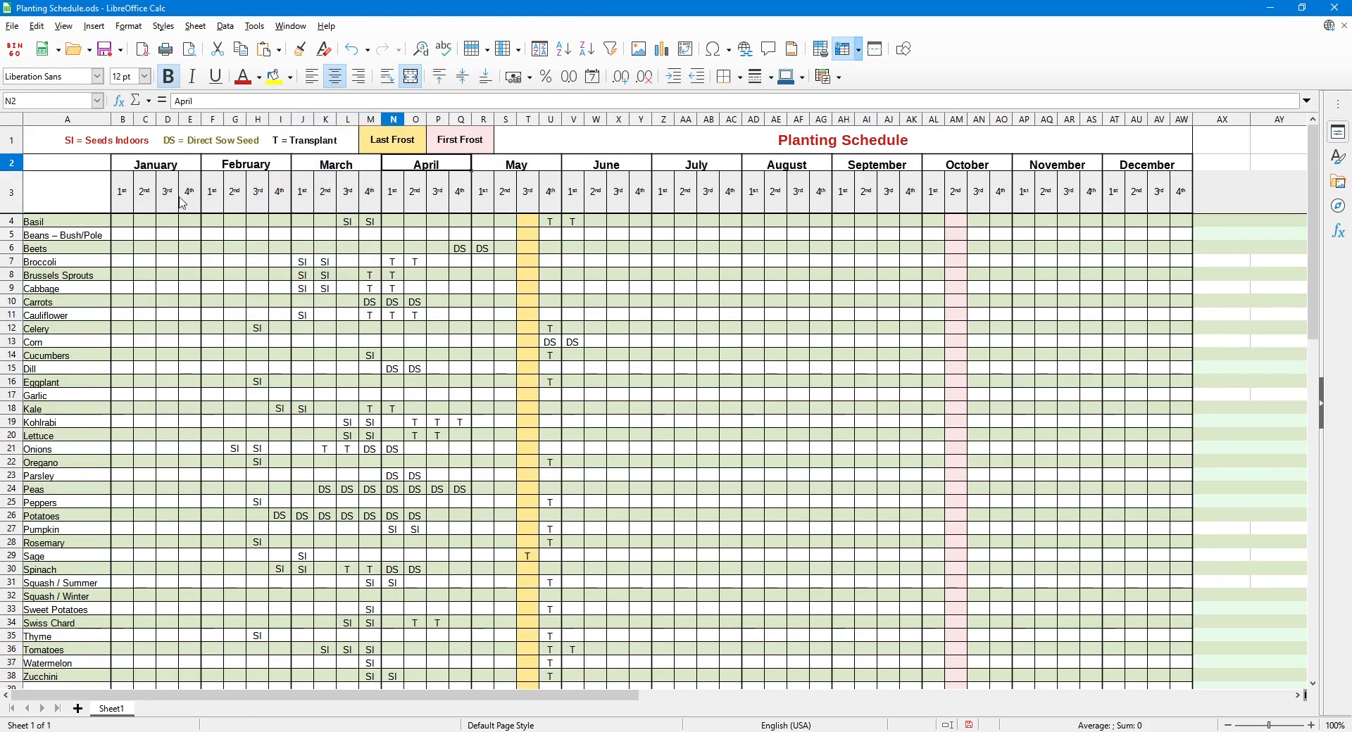
Review the vegetable list in the first column and Basil's seeds-indoors entries in March.
drag(53, 224, 71, 583)
click(77, 293)
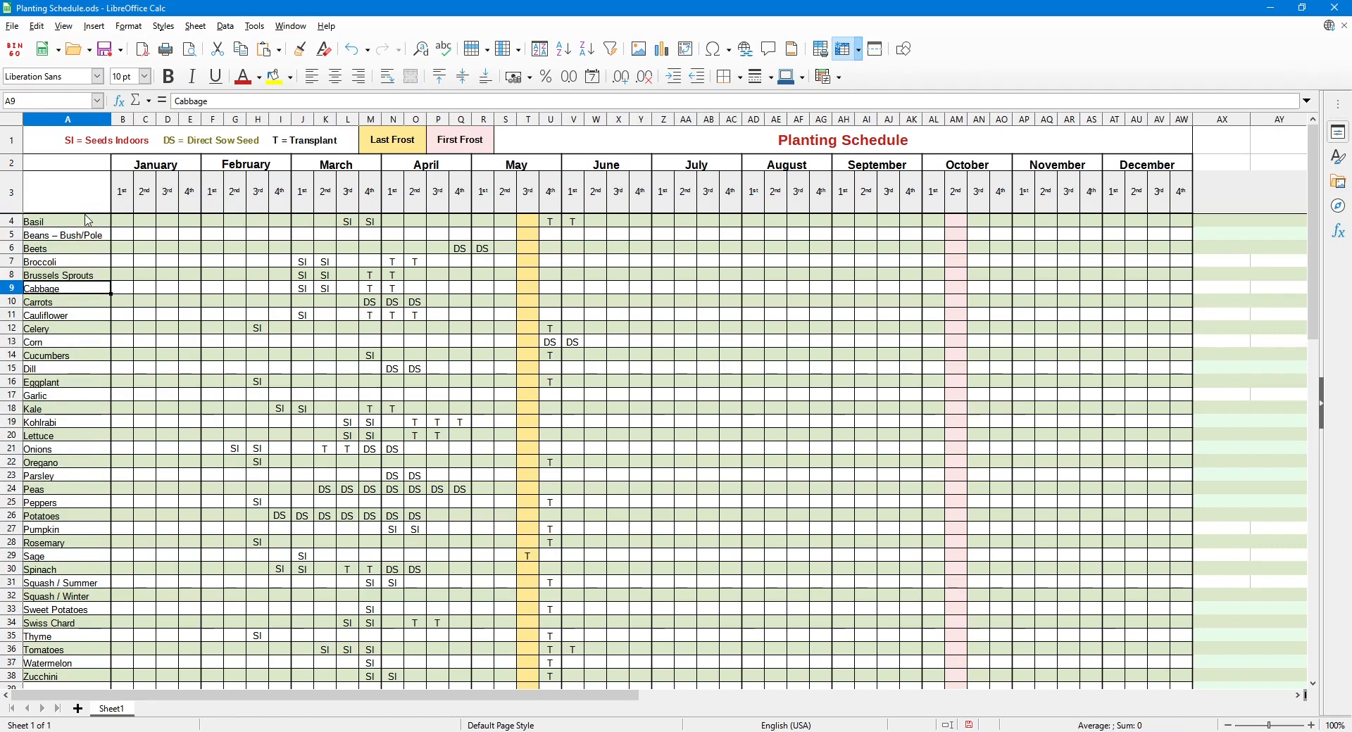
click(27, 224)
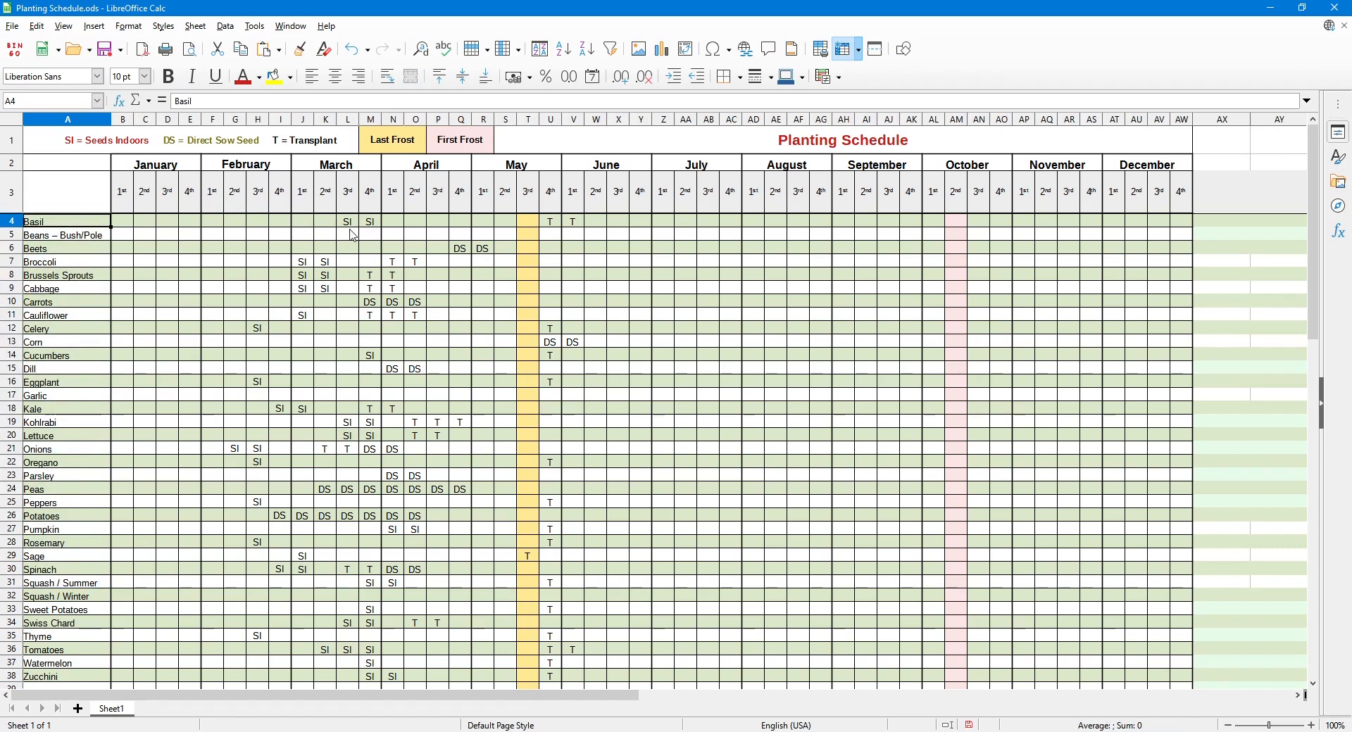
double_click(349, 223)
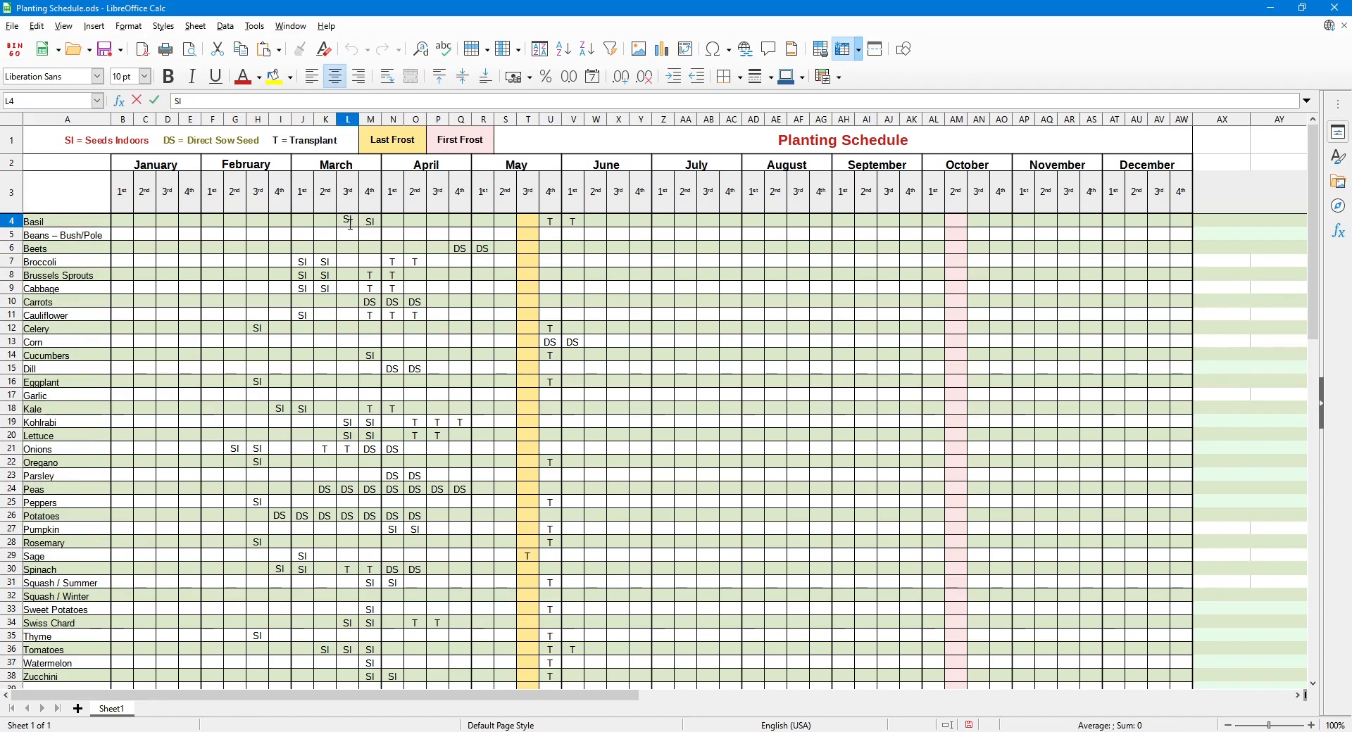
click(352, 247)
click(352, 223)
click(373, 223)
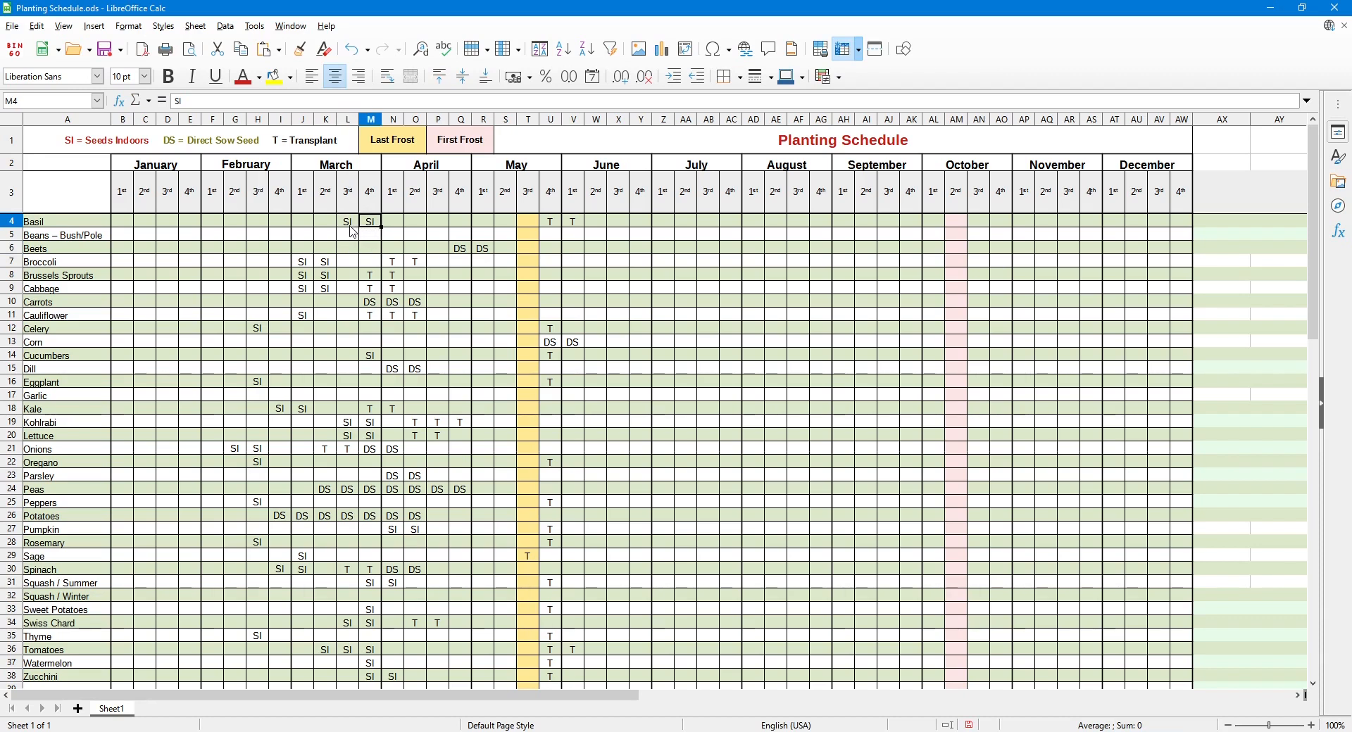
click(352, 223)
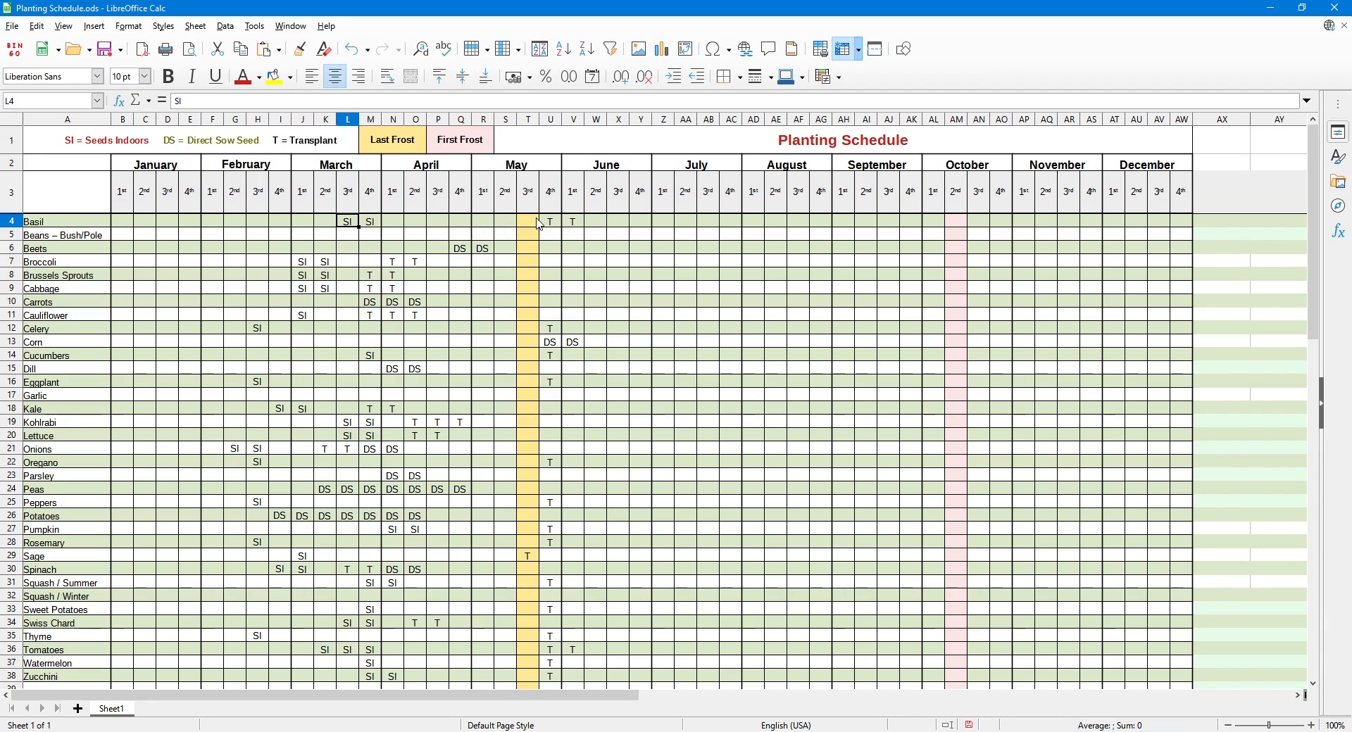
Examine the Last Frost and First Frost legend cells and their highlighted columns in May and October.
click(528, 119)
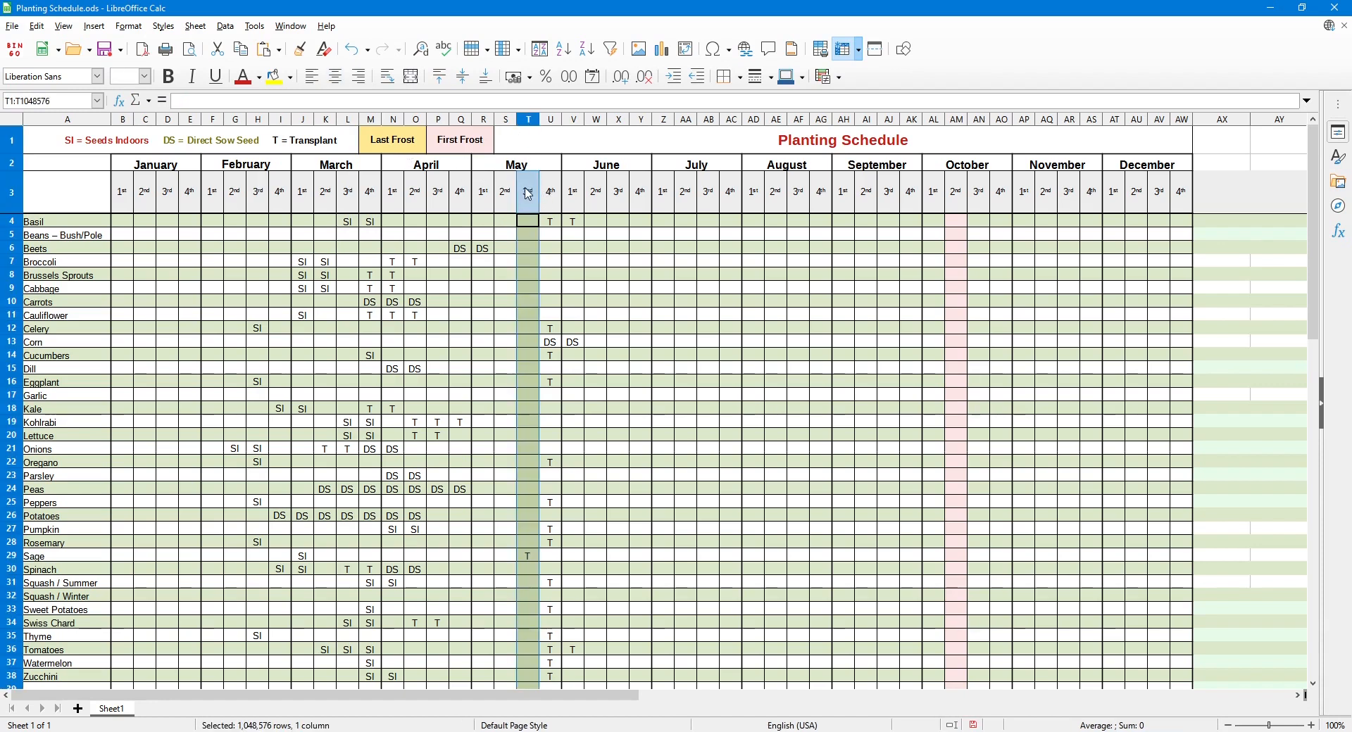
click(530, 262)
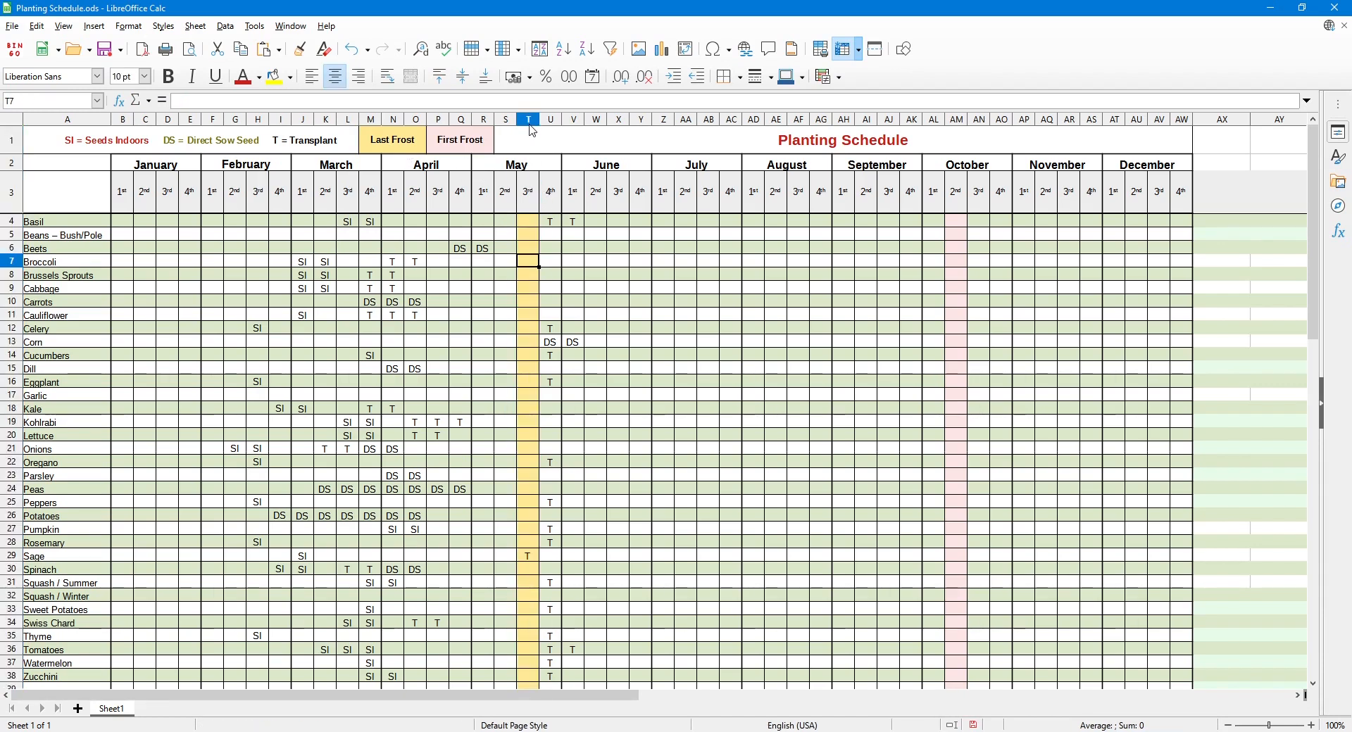
click(380, 145)
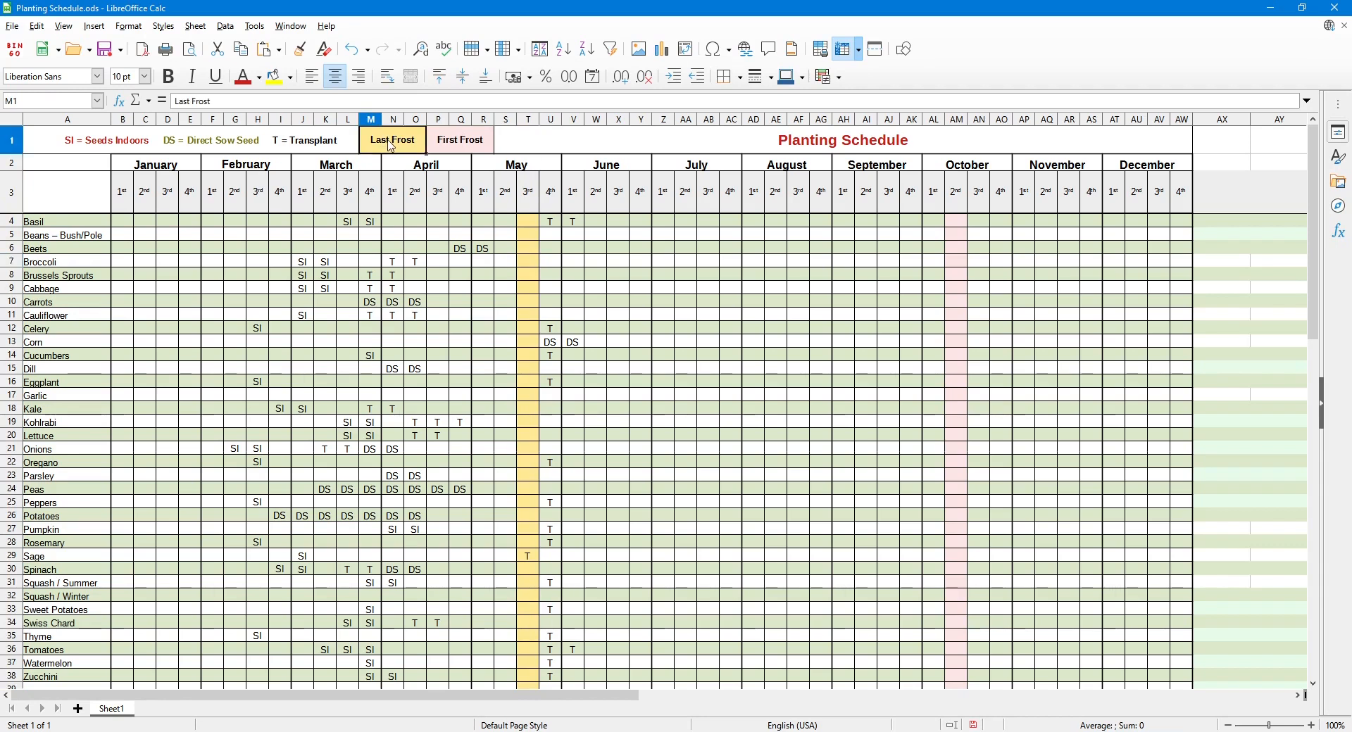
key(F2)
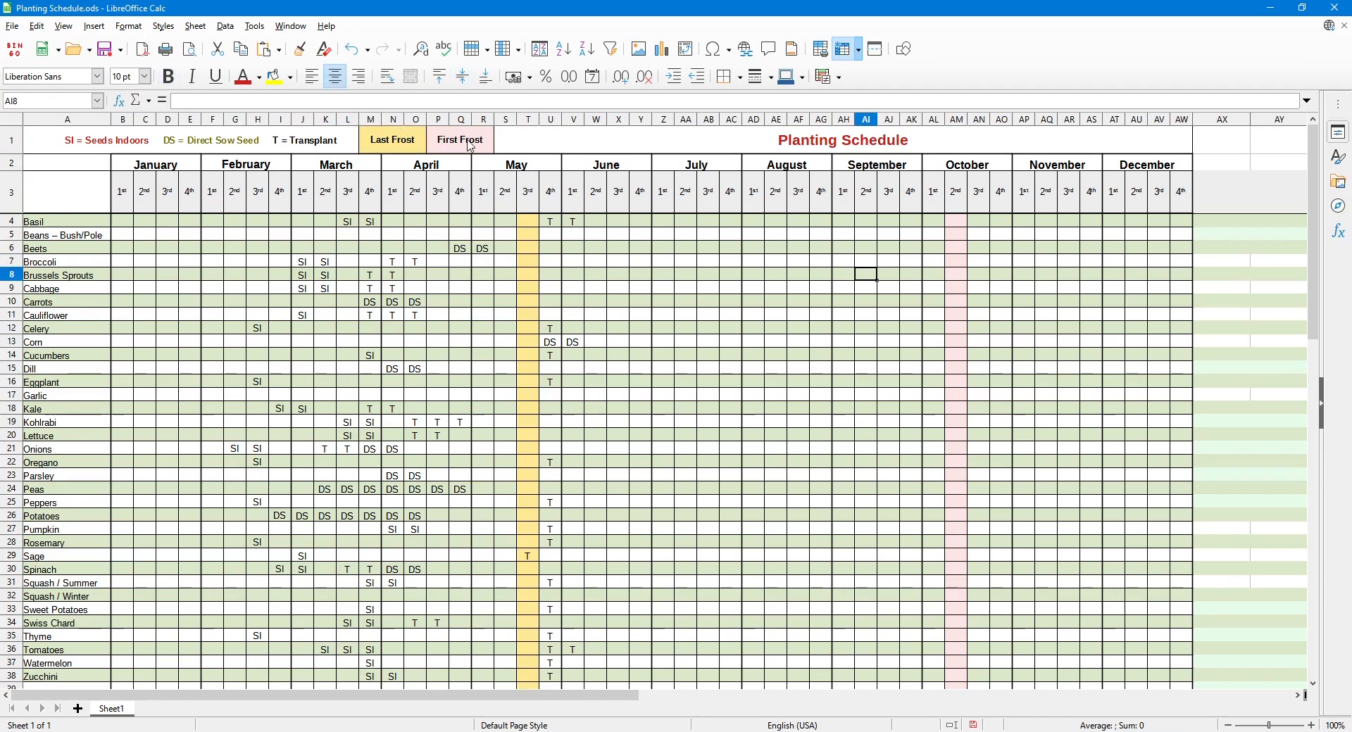
double_click(469, 140)
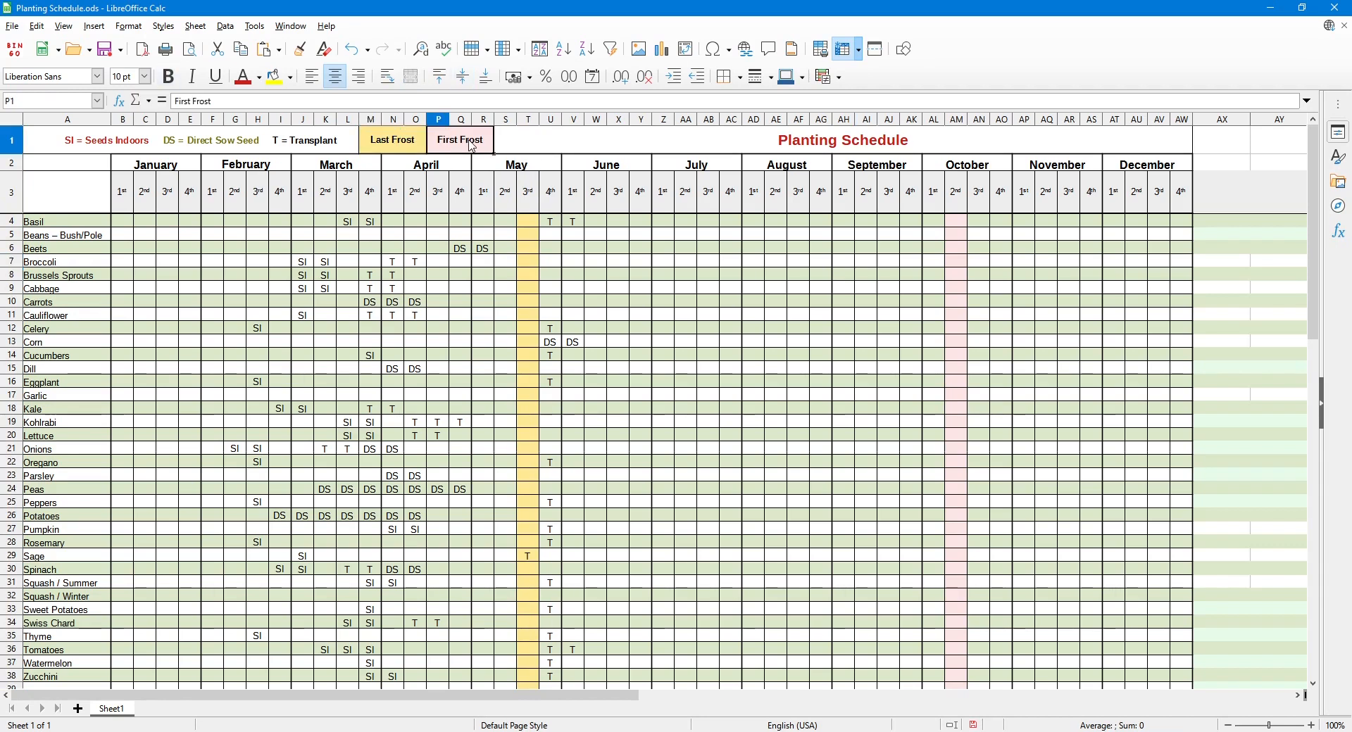
click(967, 125)
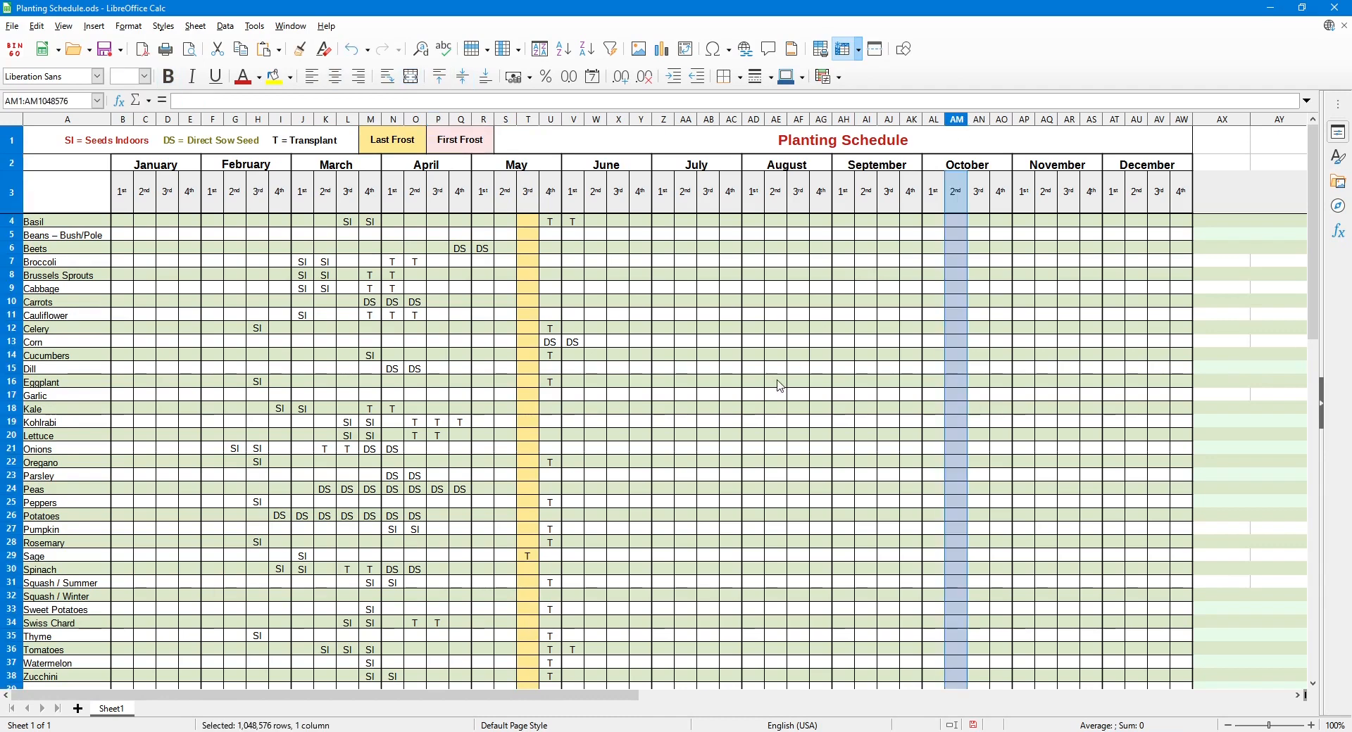
click(776, 381)
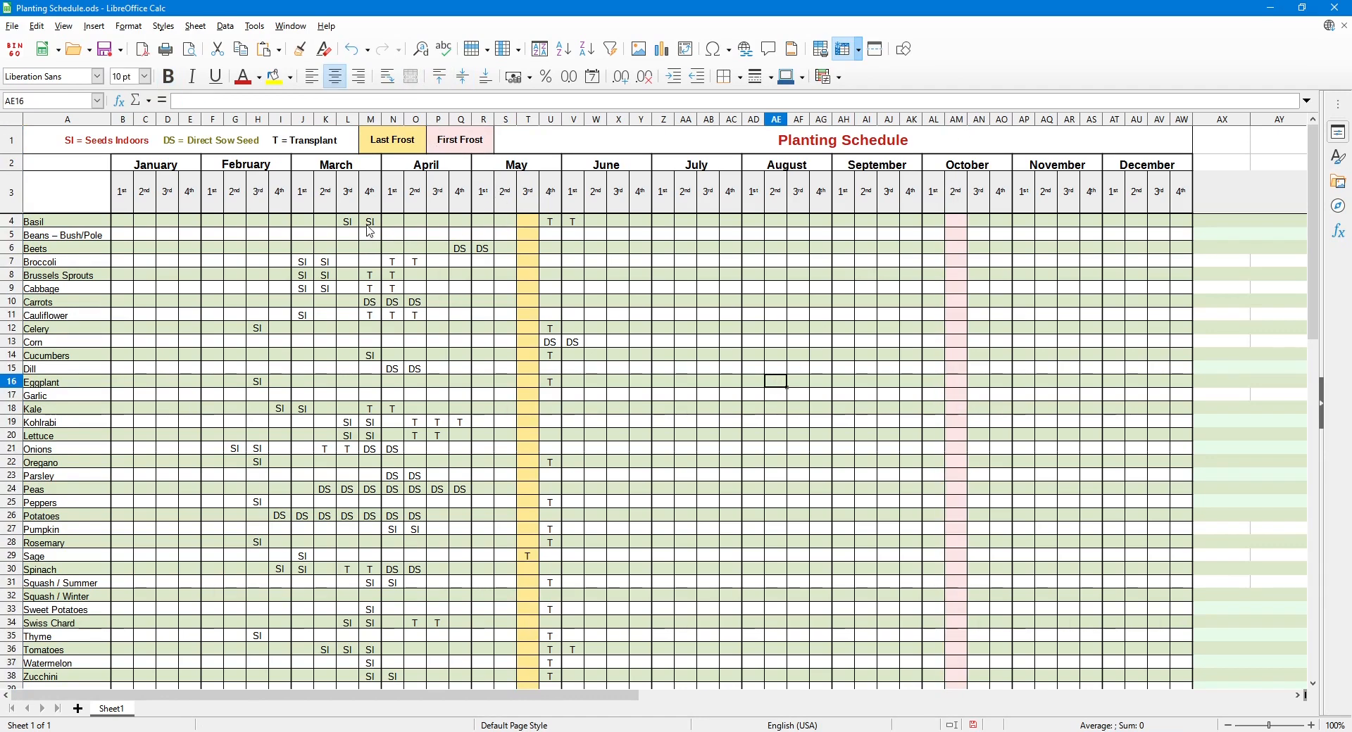
Compare Basil's transplant entries with the last frost week and its seeds-indoors entries.
click(531, 224)
click(560, 226)
click(571, 224)
click(350, 224)
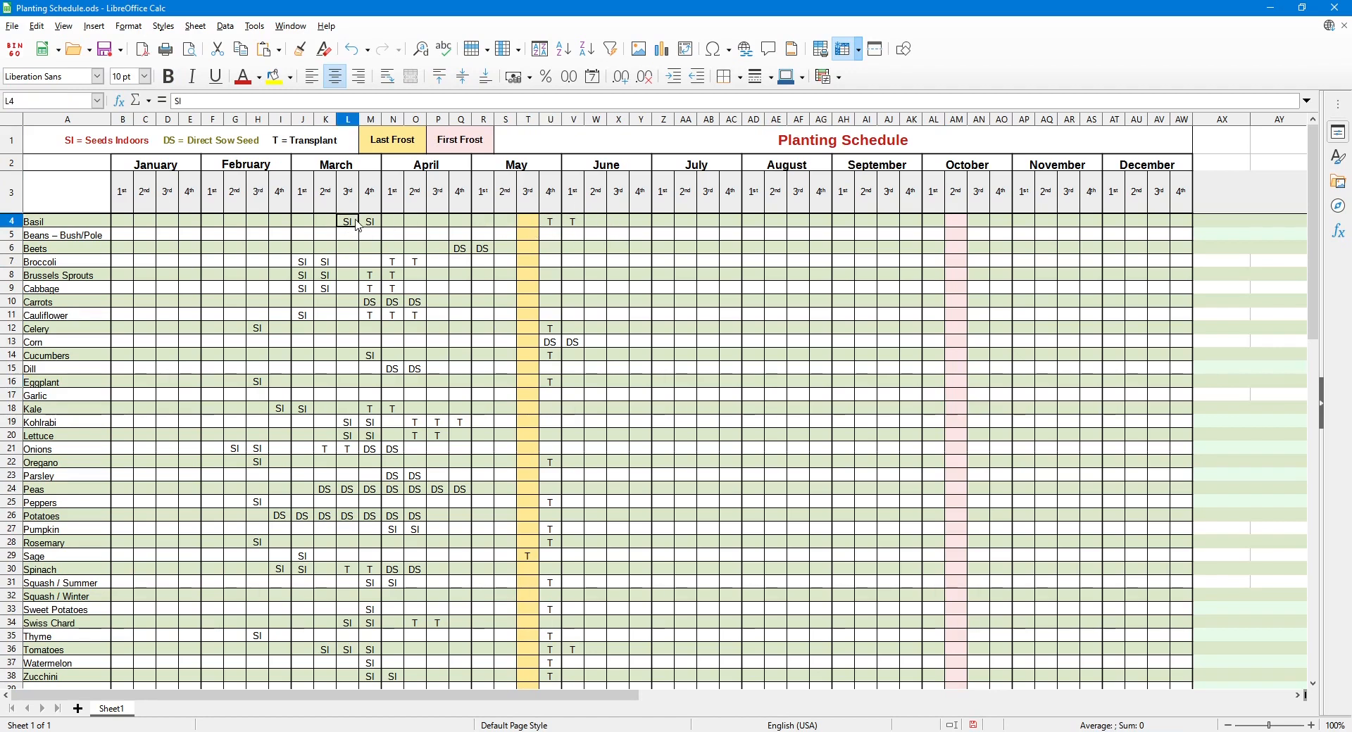
click(576, 224)
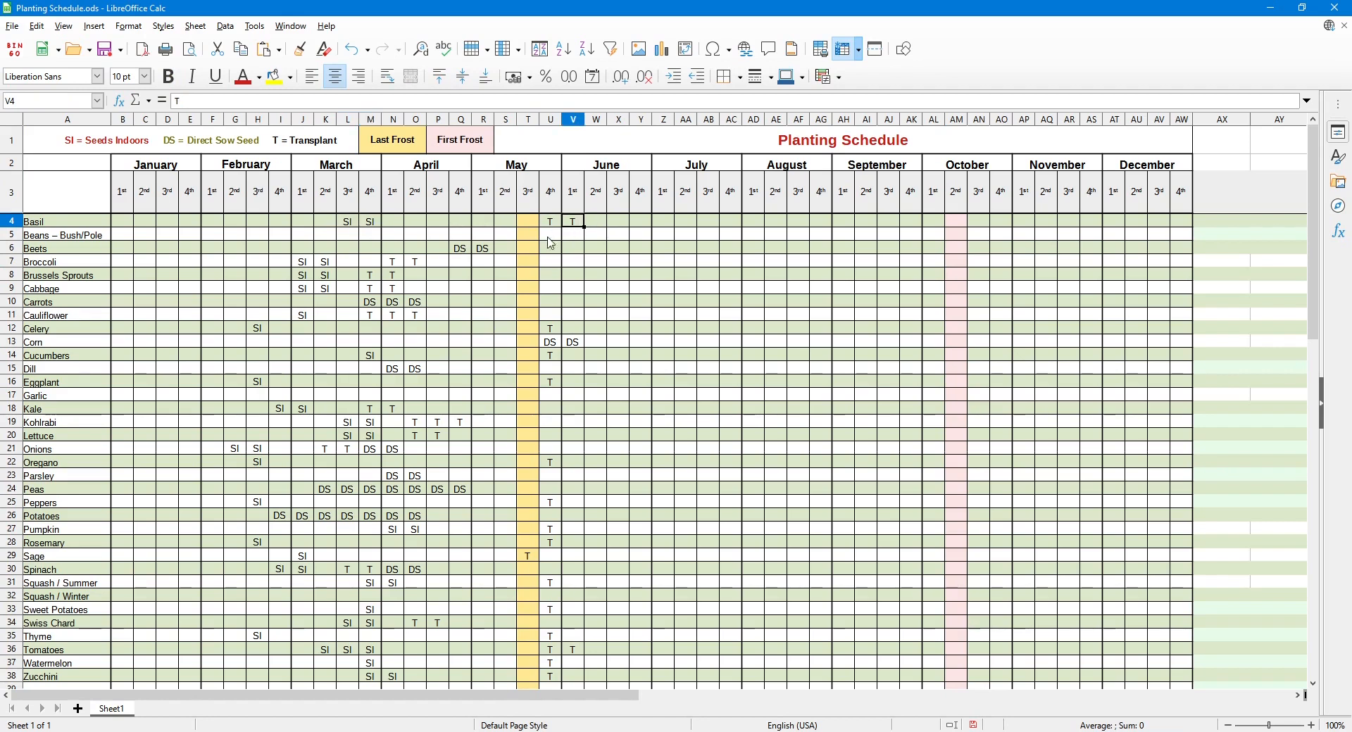
Compare the direct-sow entries for Beets with the last frost week in May.
click(69, 251)
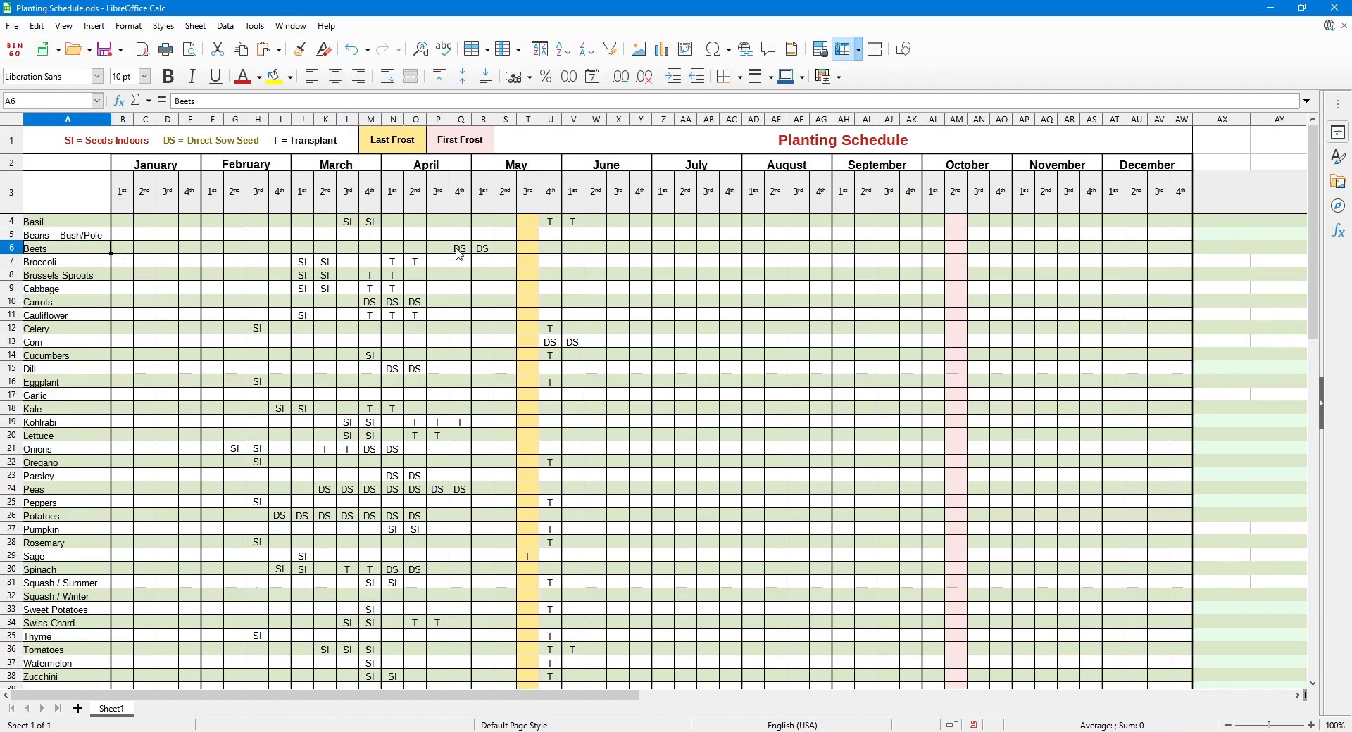
click(460, 252)
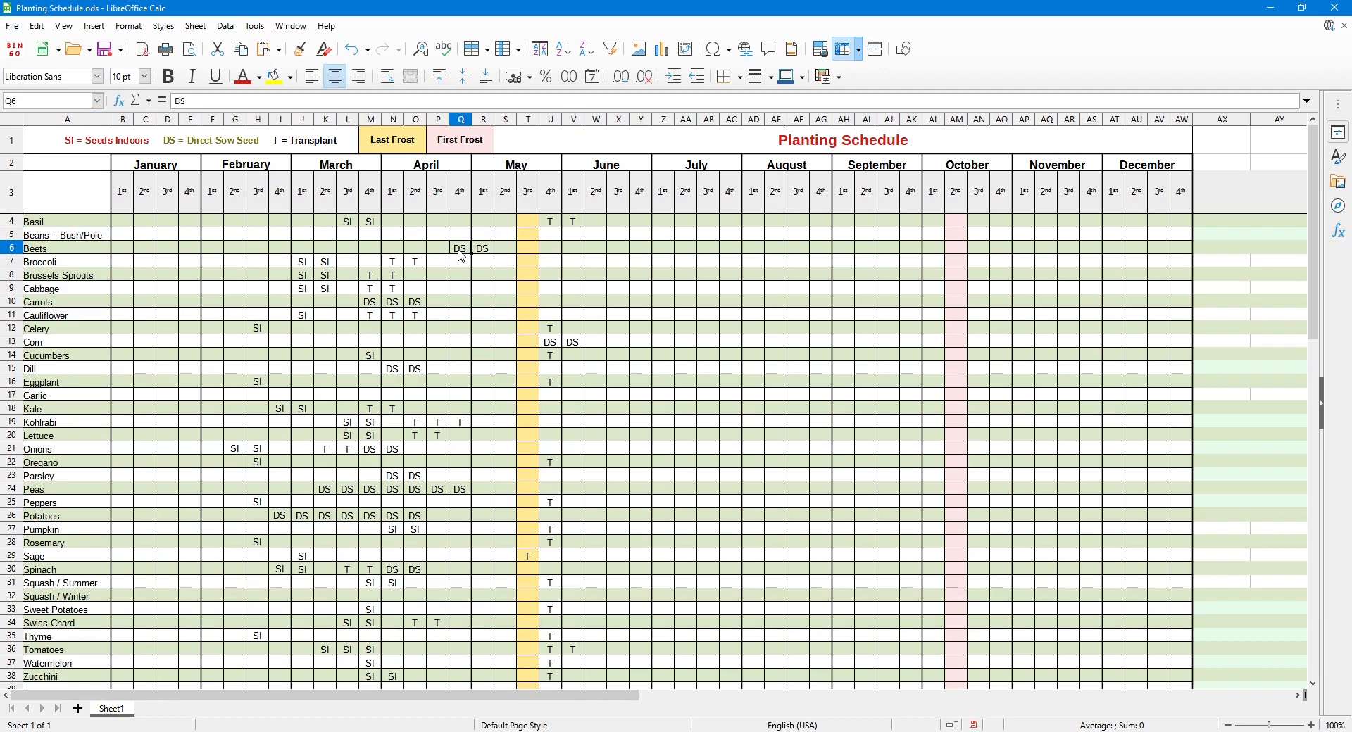
click(482, 251)
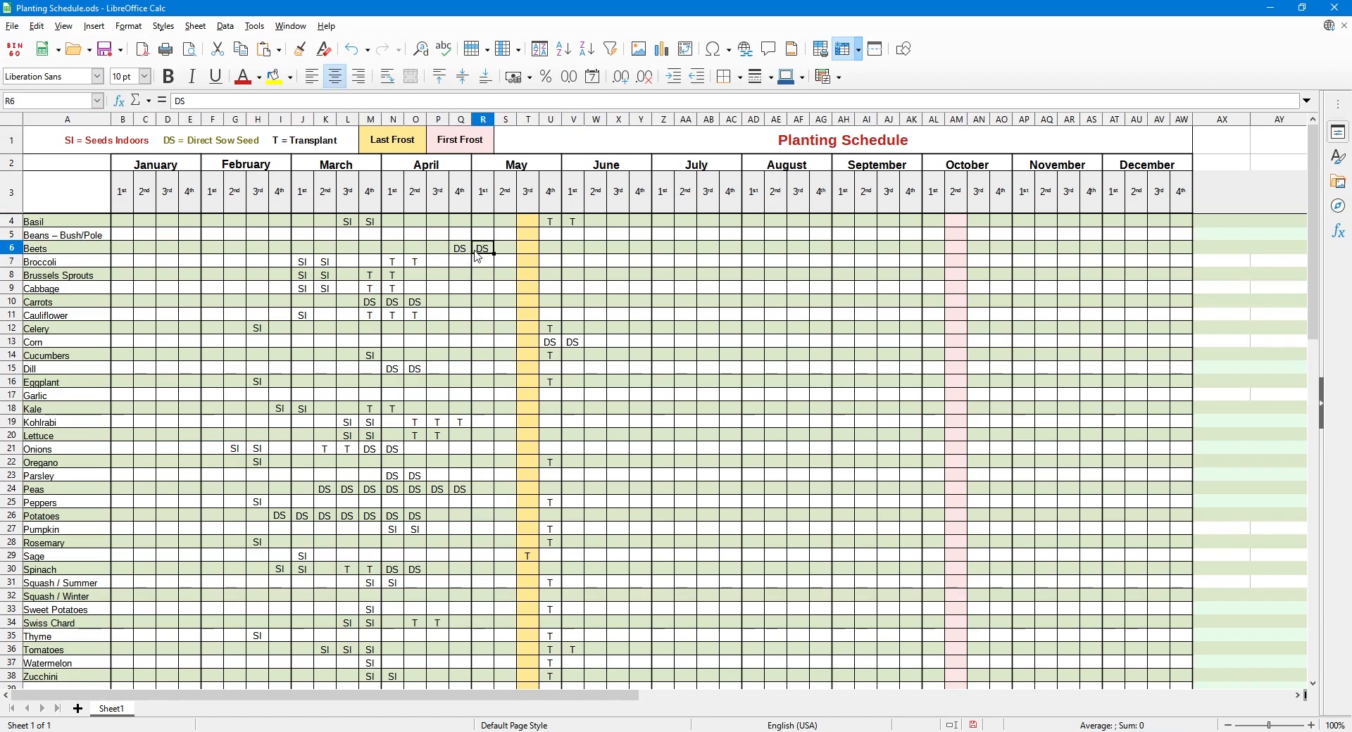
click(523, 251)
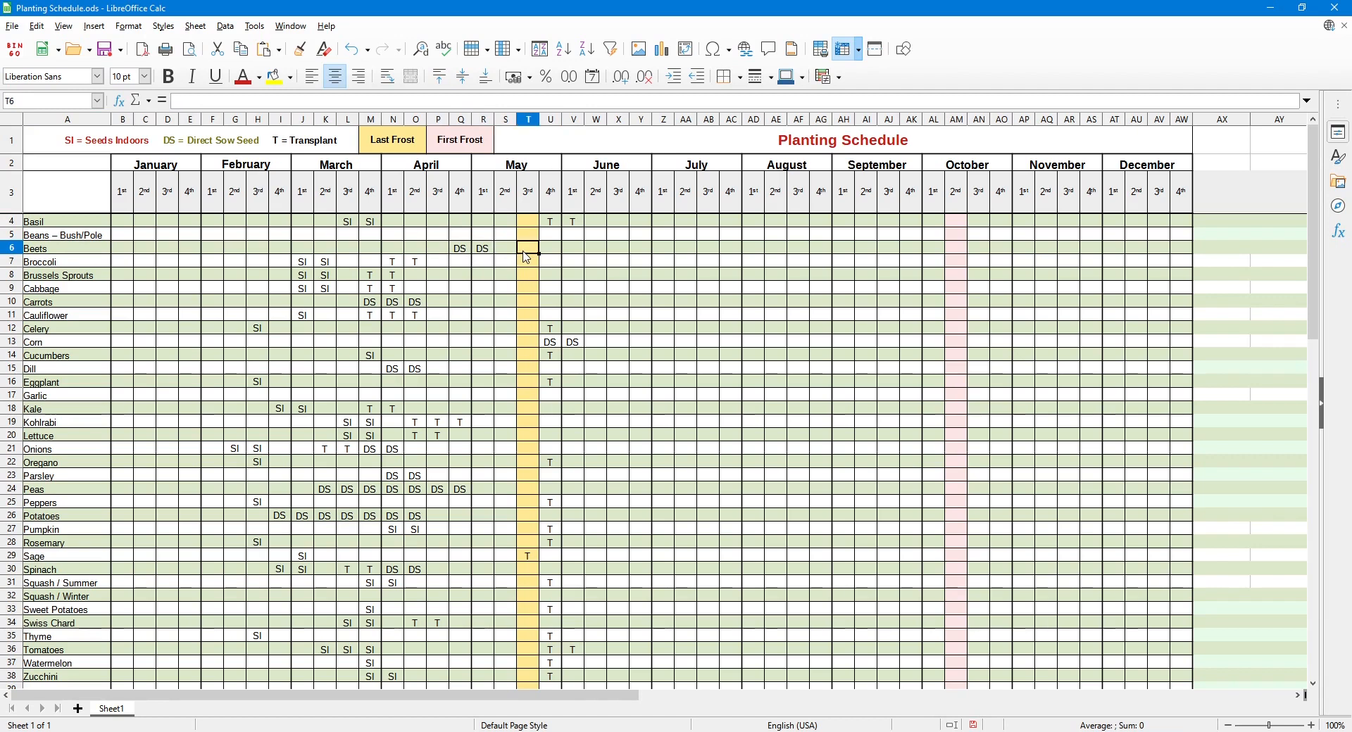
click(485, 250)
click(525, 252)
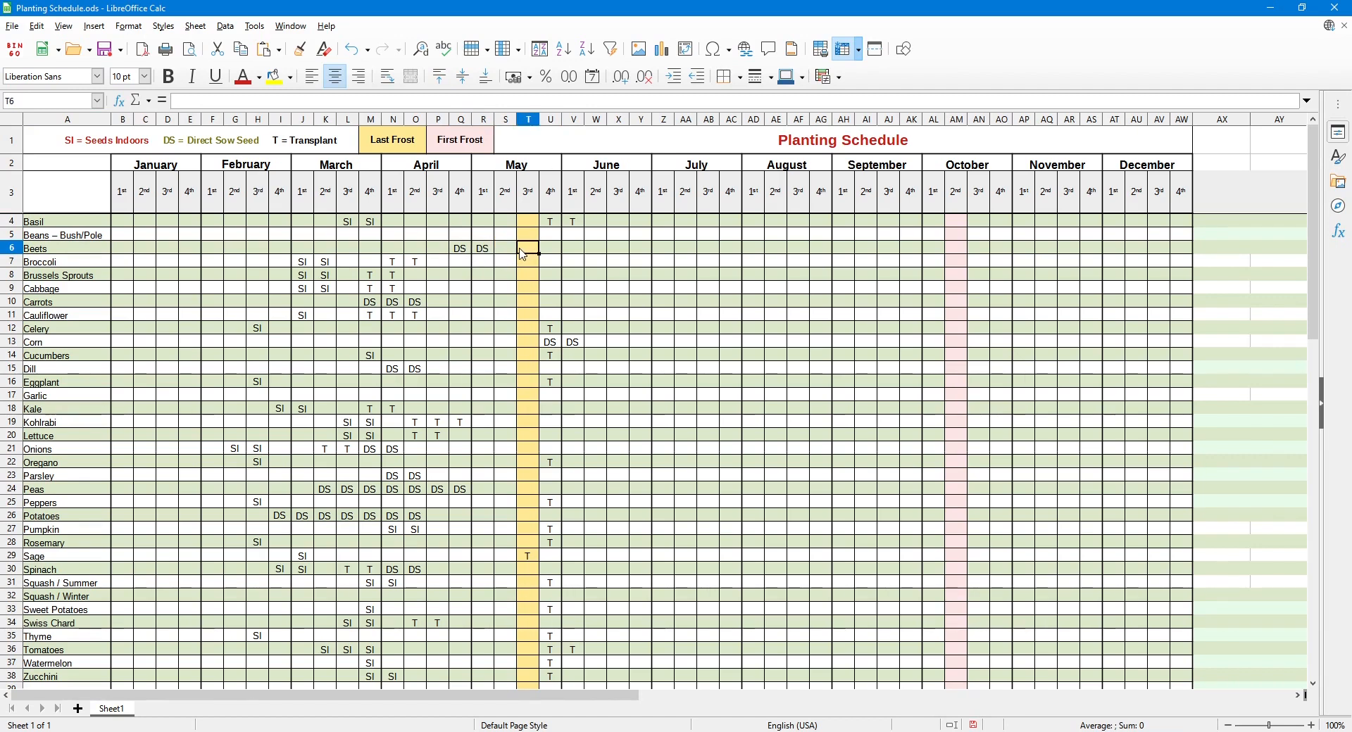
click(535, 131)
click(484, 314)
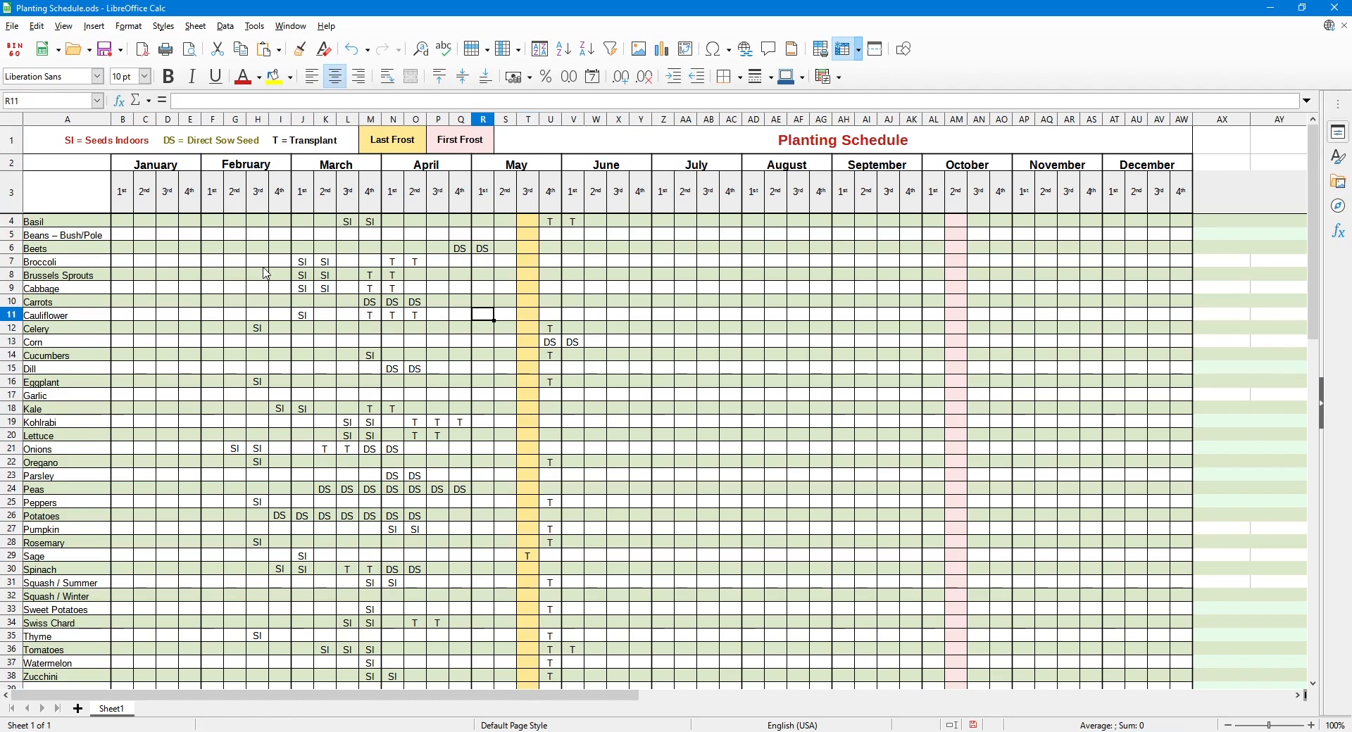
Check Broccoli's seeds-indoors entries in March and its transplant entries in April.
click(306, 263)
click(318, 261)
click(398, 266)
click(411, 266)
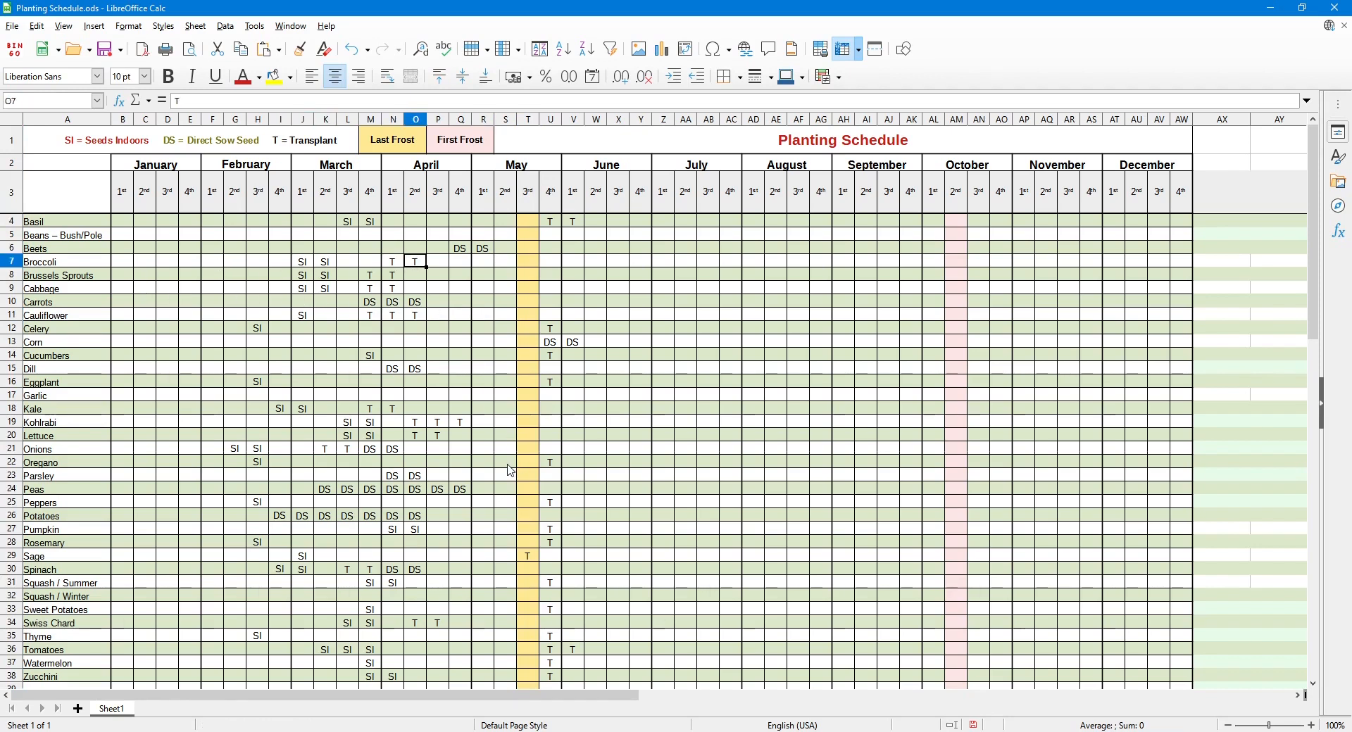
Enter DS for Garlic in the 4th week of October.
scroll(169, 374, down, 1)
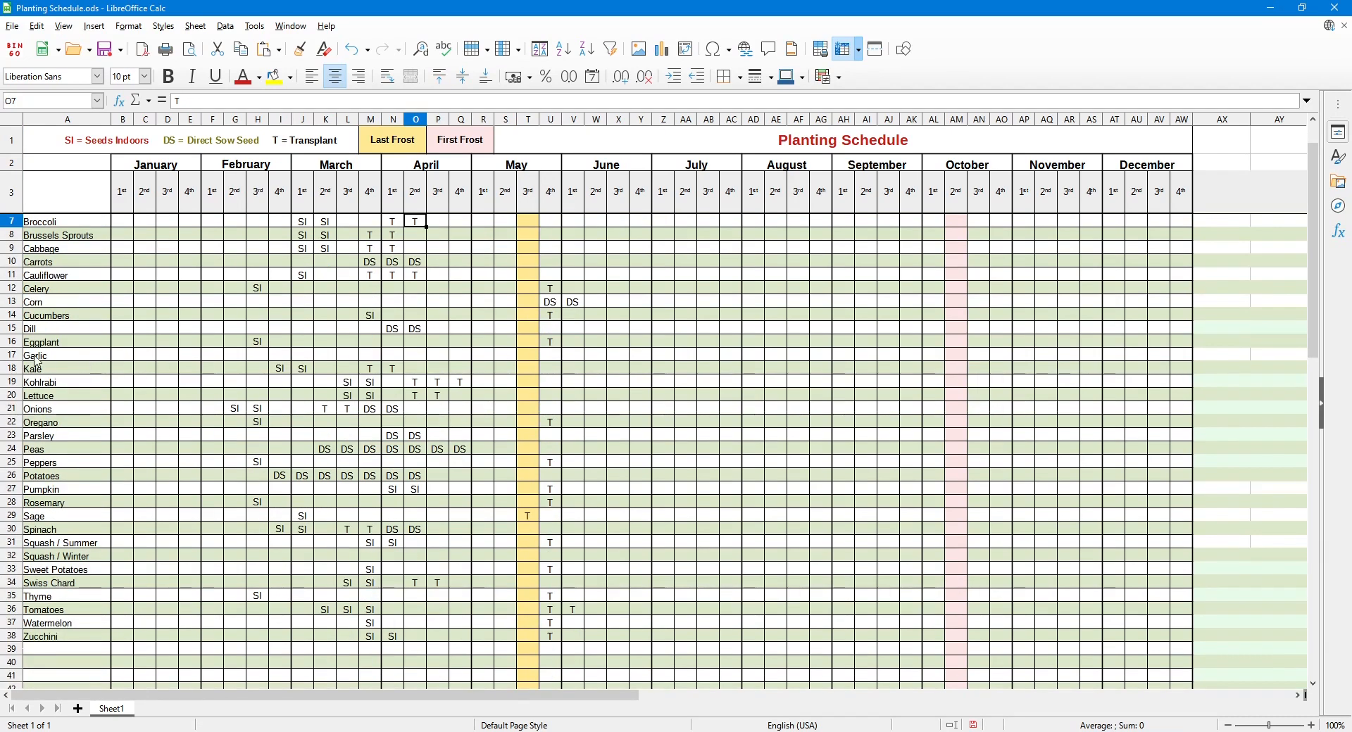
click(12, 355)
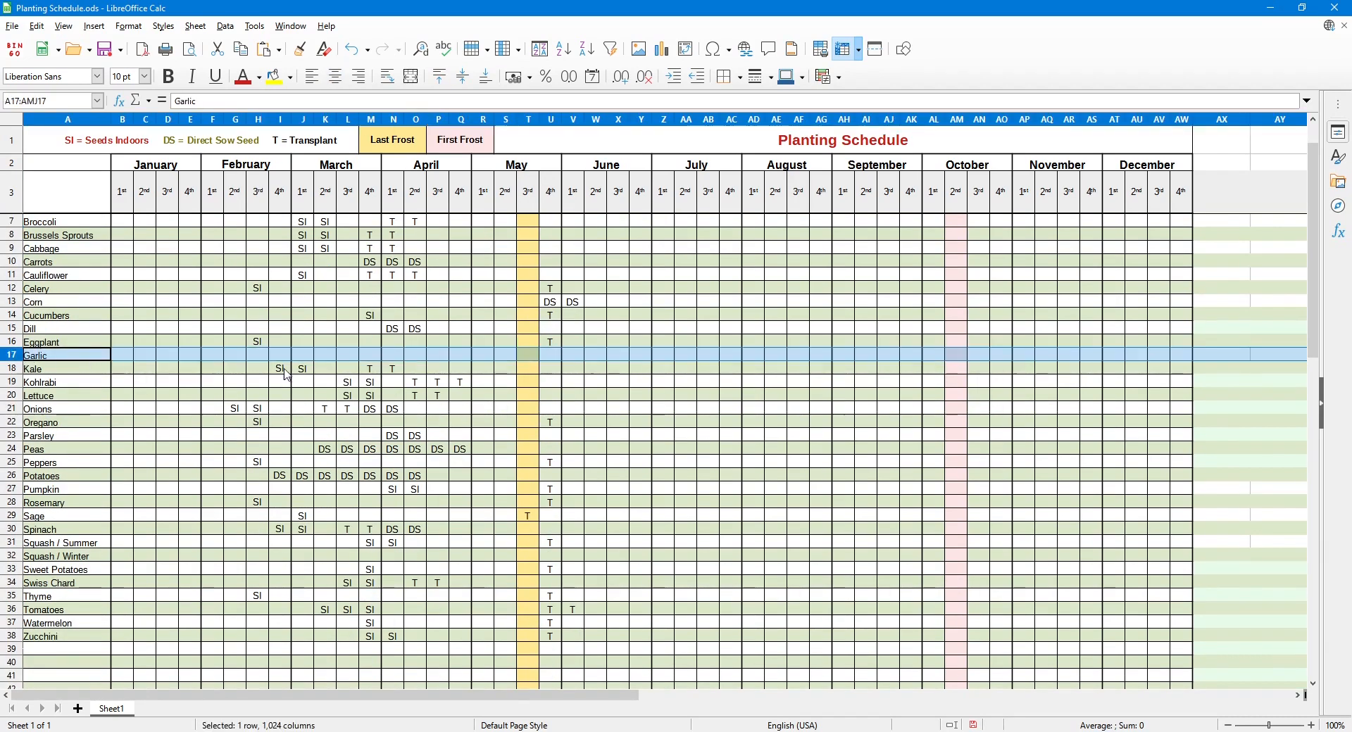
click(1001, 355)
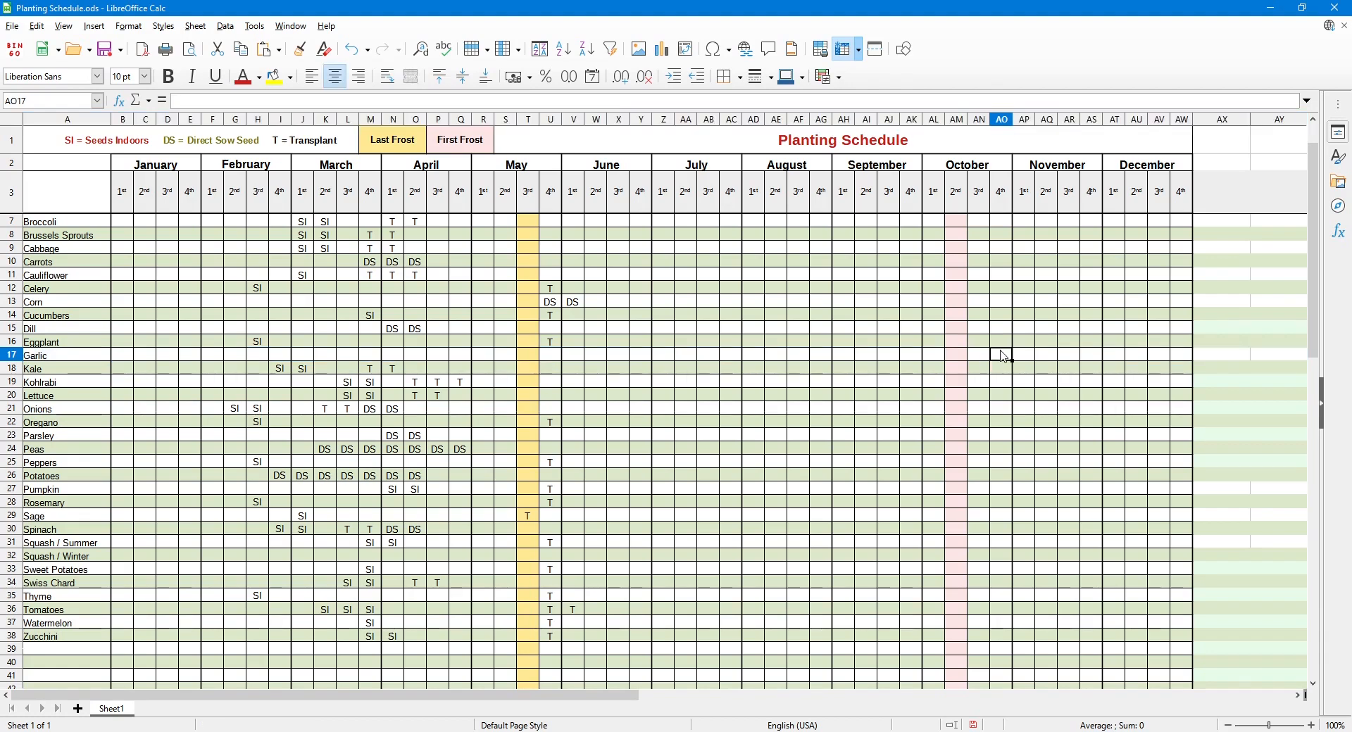
text(DS)
key(Return)
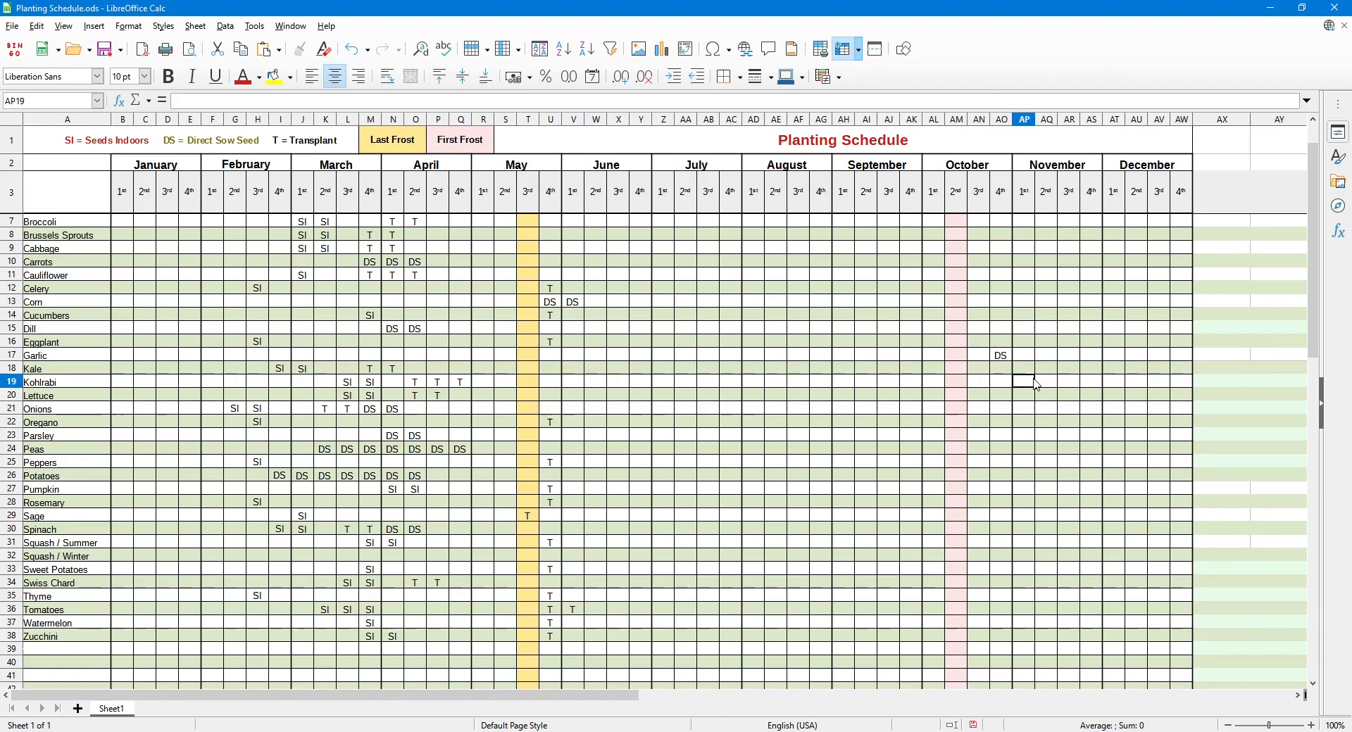
Review the direct-sow entries for Peas from the 2nd week of March to the 4th week of April.
click(1003, 360)
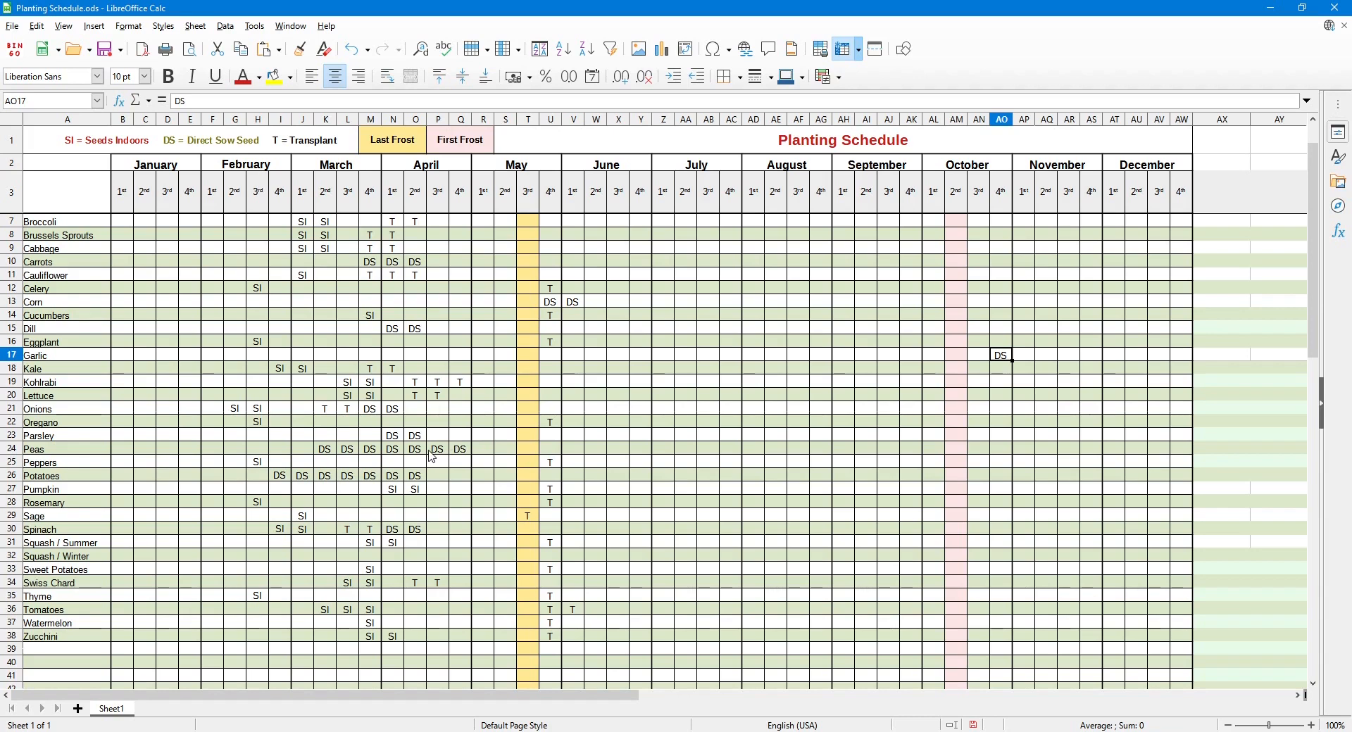
click(11, 452)
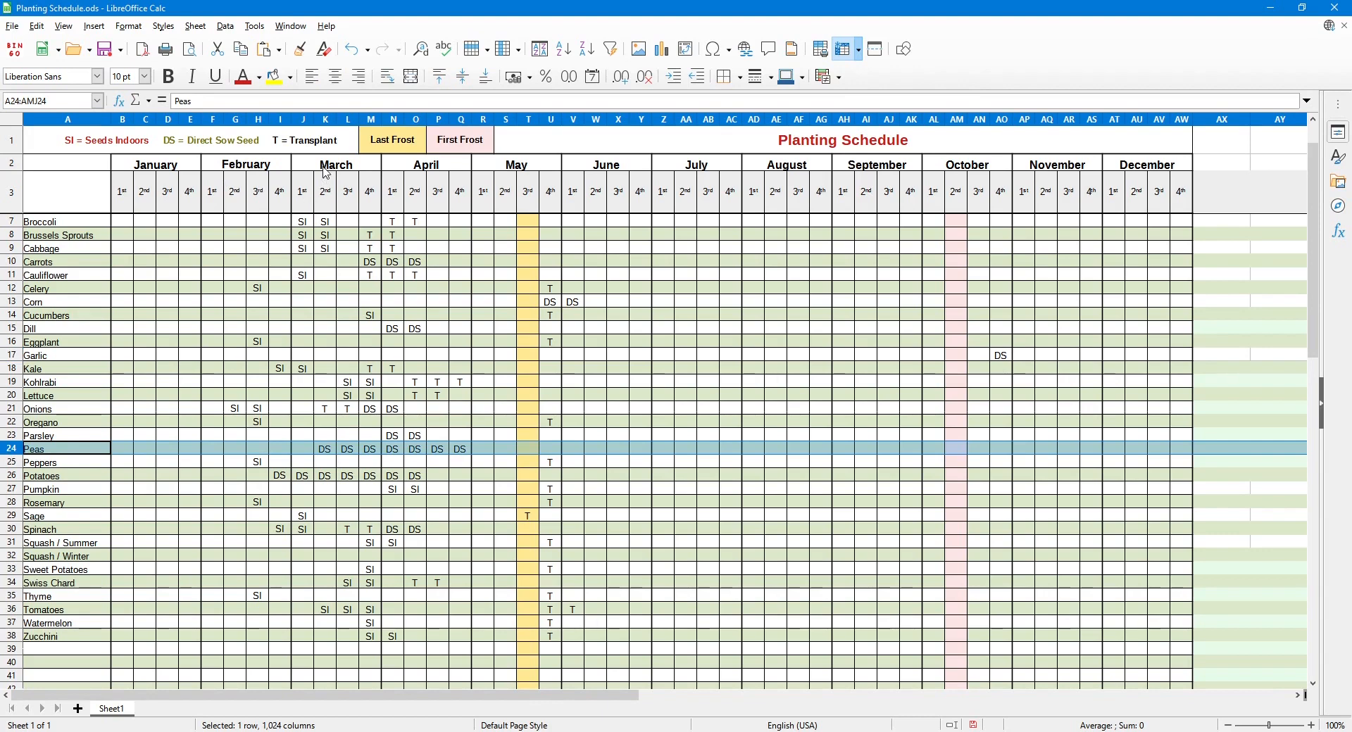
click(332, 164)
click(325, 453)
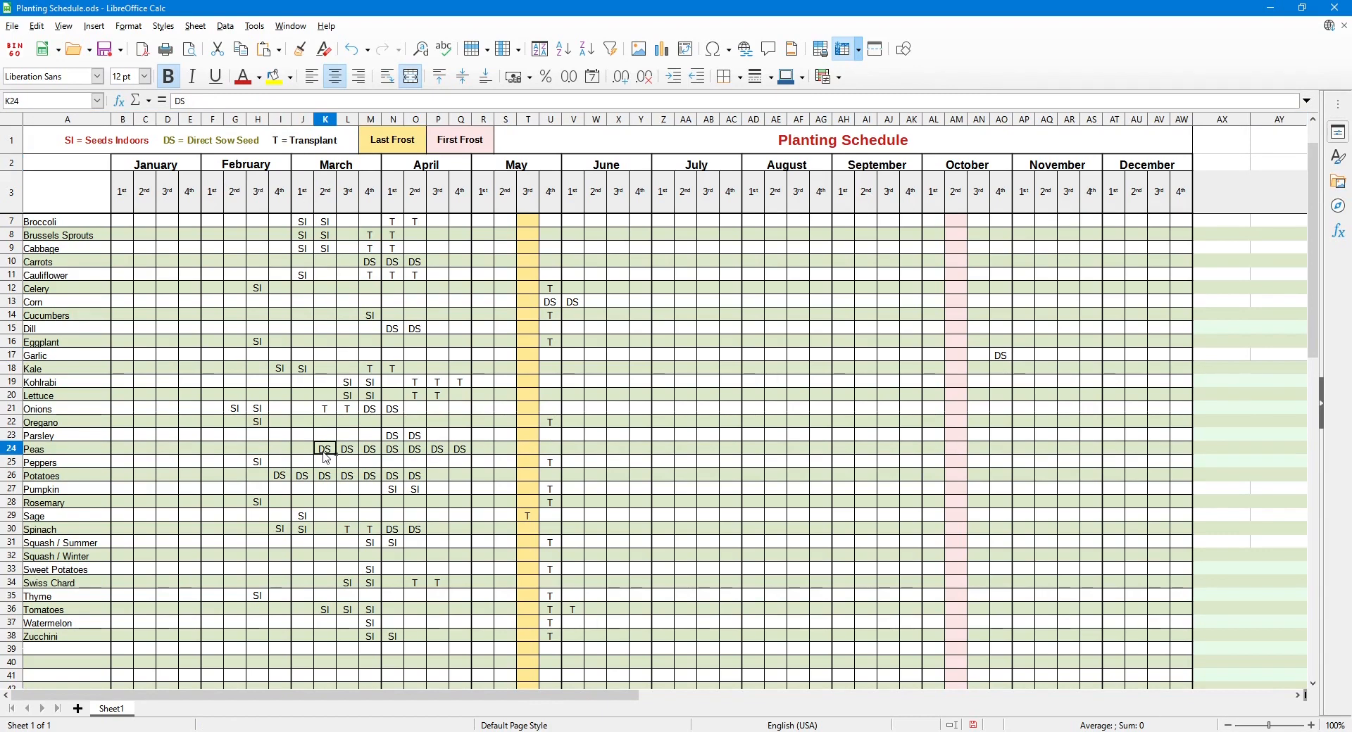
click(348, 454)
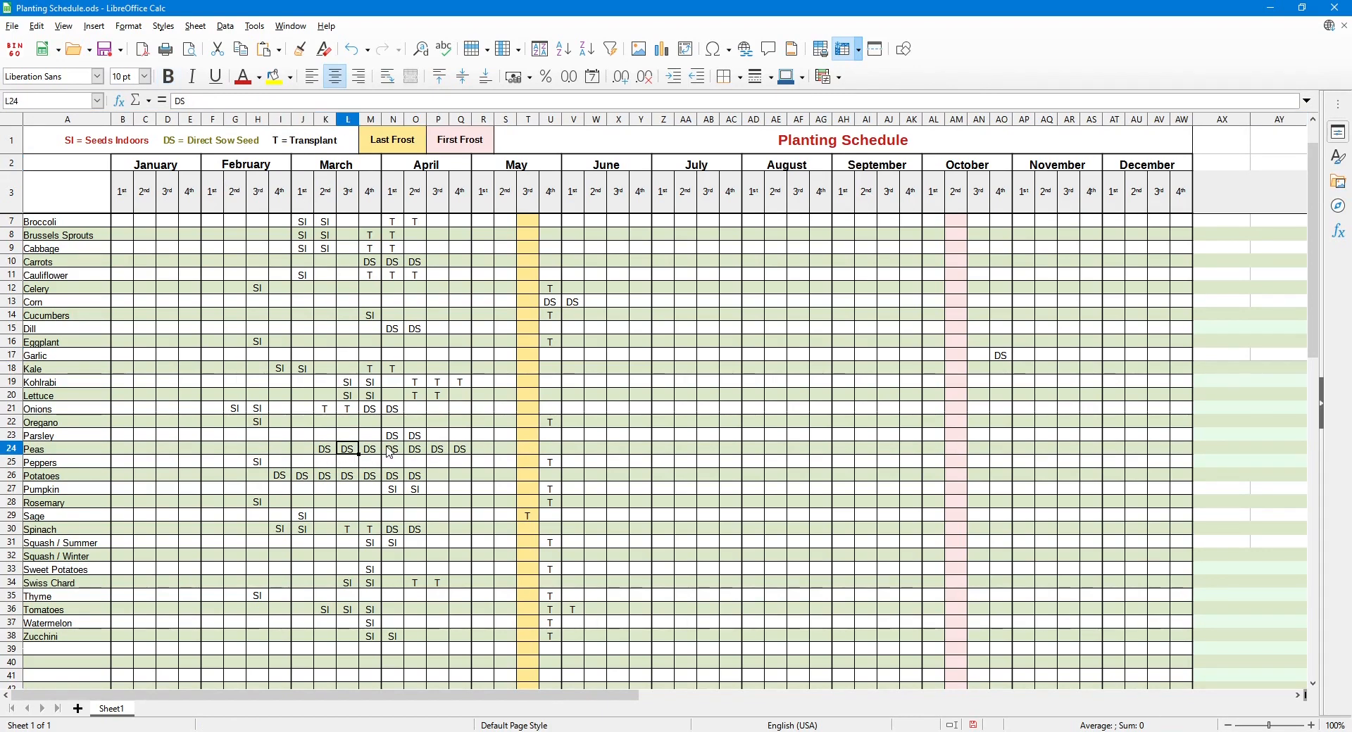
click(462, 454)
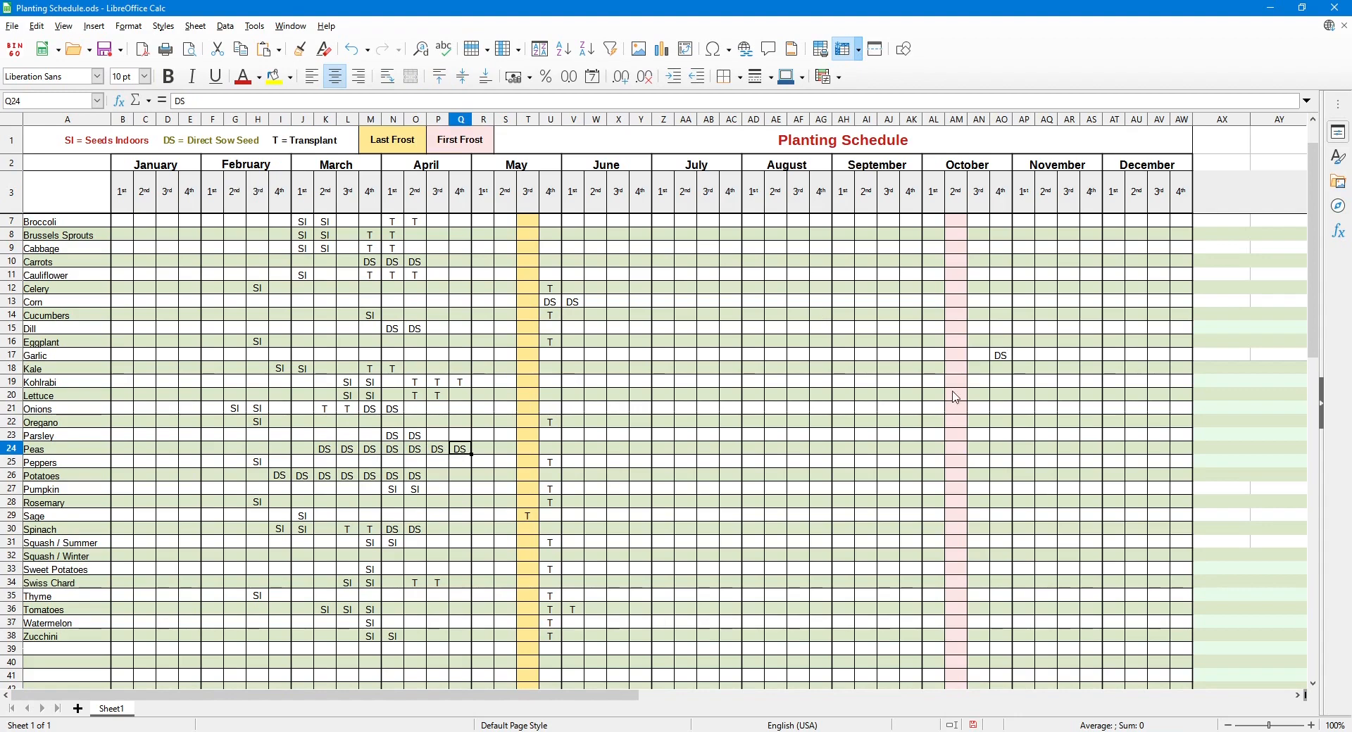
click(904, 422)
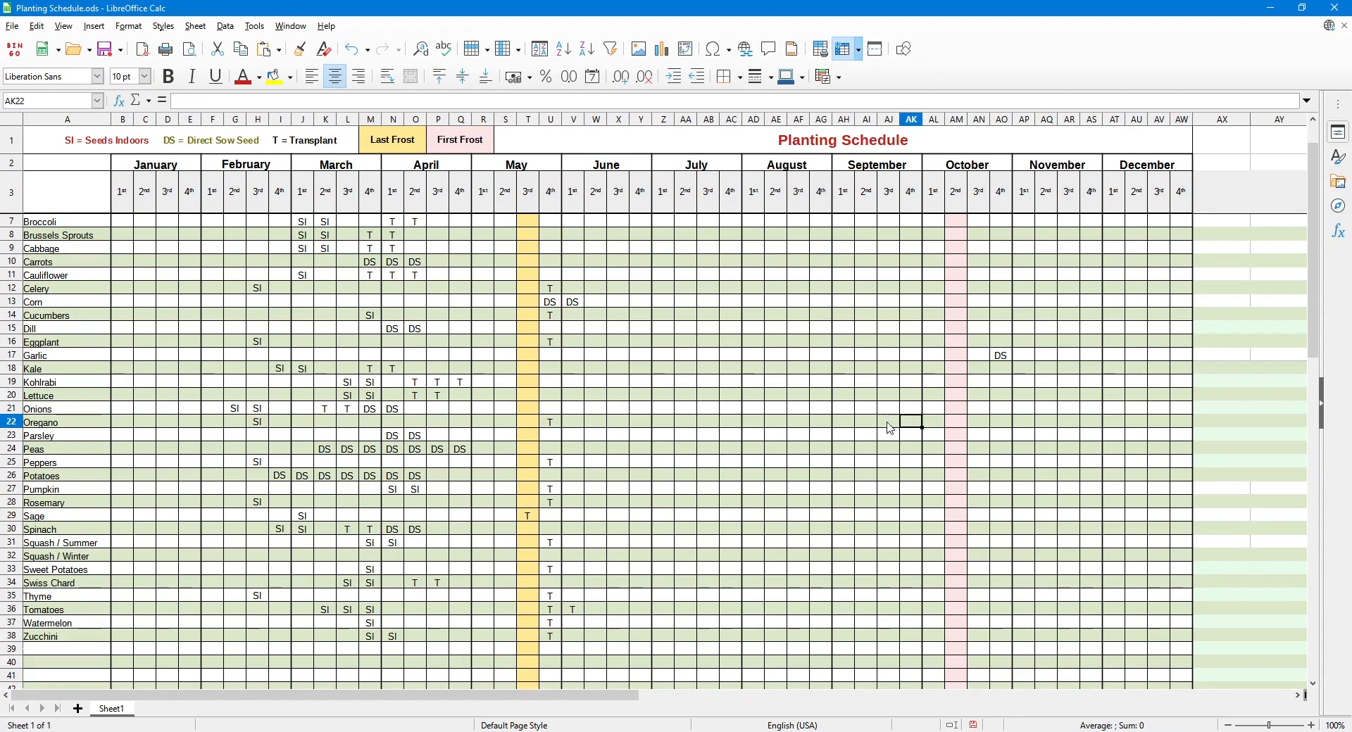
Examine the week columns of January and February for planting entries.
click(151, 166)
drag(126, 125, 189, 124)
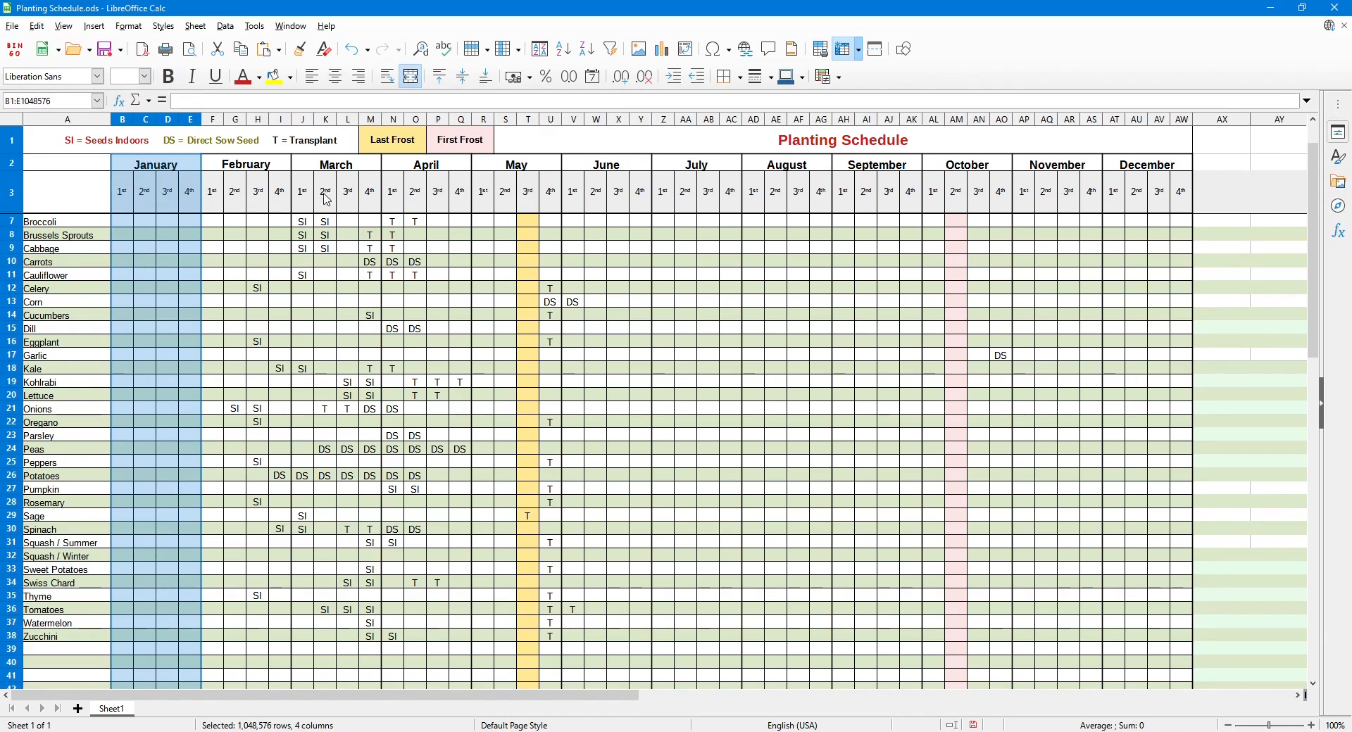
click(259, 192)
drag(213, 127, 282, 126)
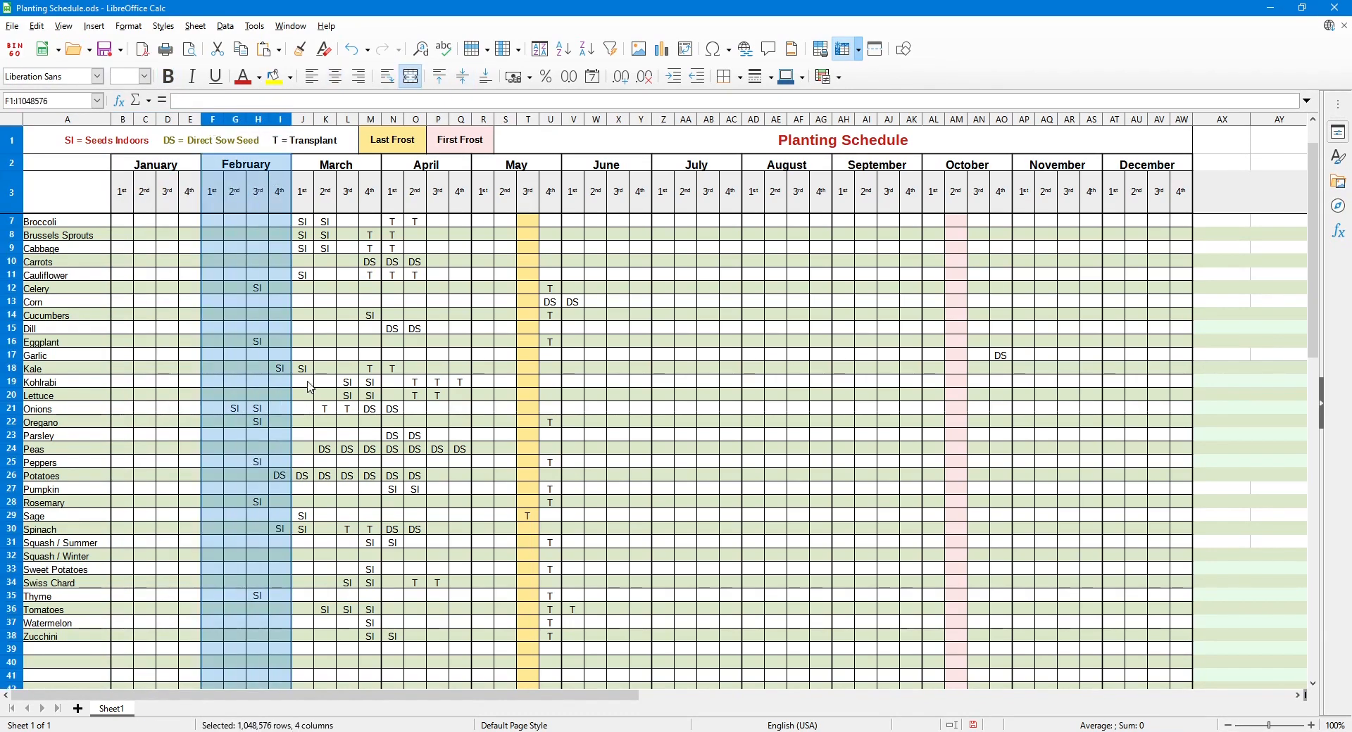
click(275, 224)
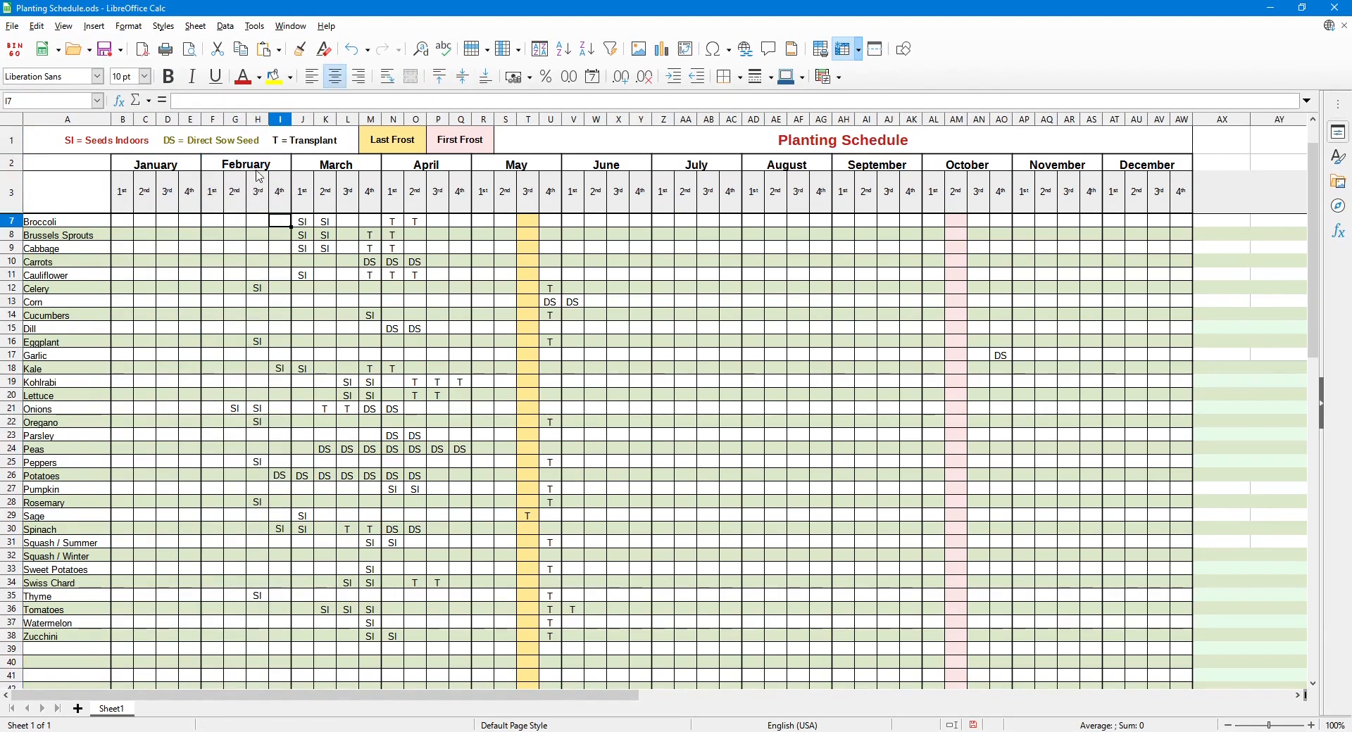
Check which plants have SI entries in the 3rd week of February, from Celery down to Thyme.
click(258, 120)
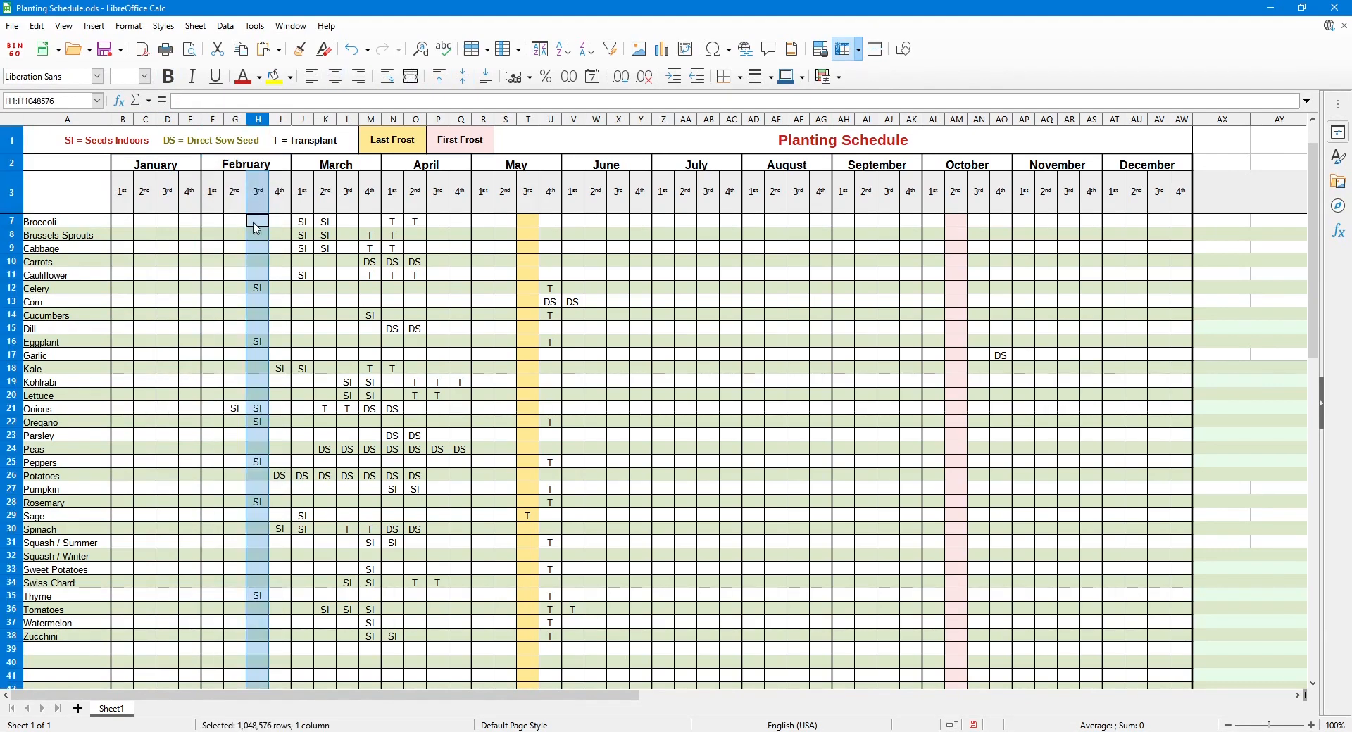
click(262, 292)
click(260, 344)
click(263, 411)
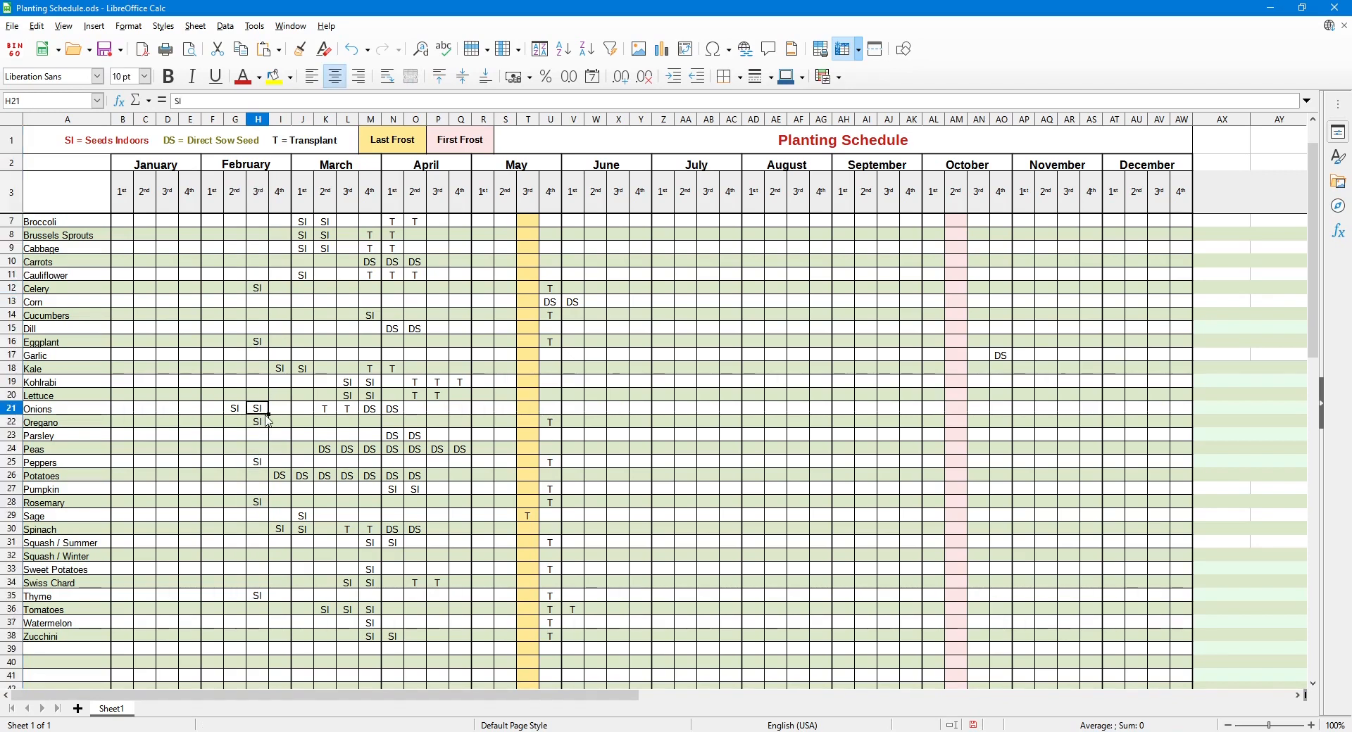
click(261, 425)
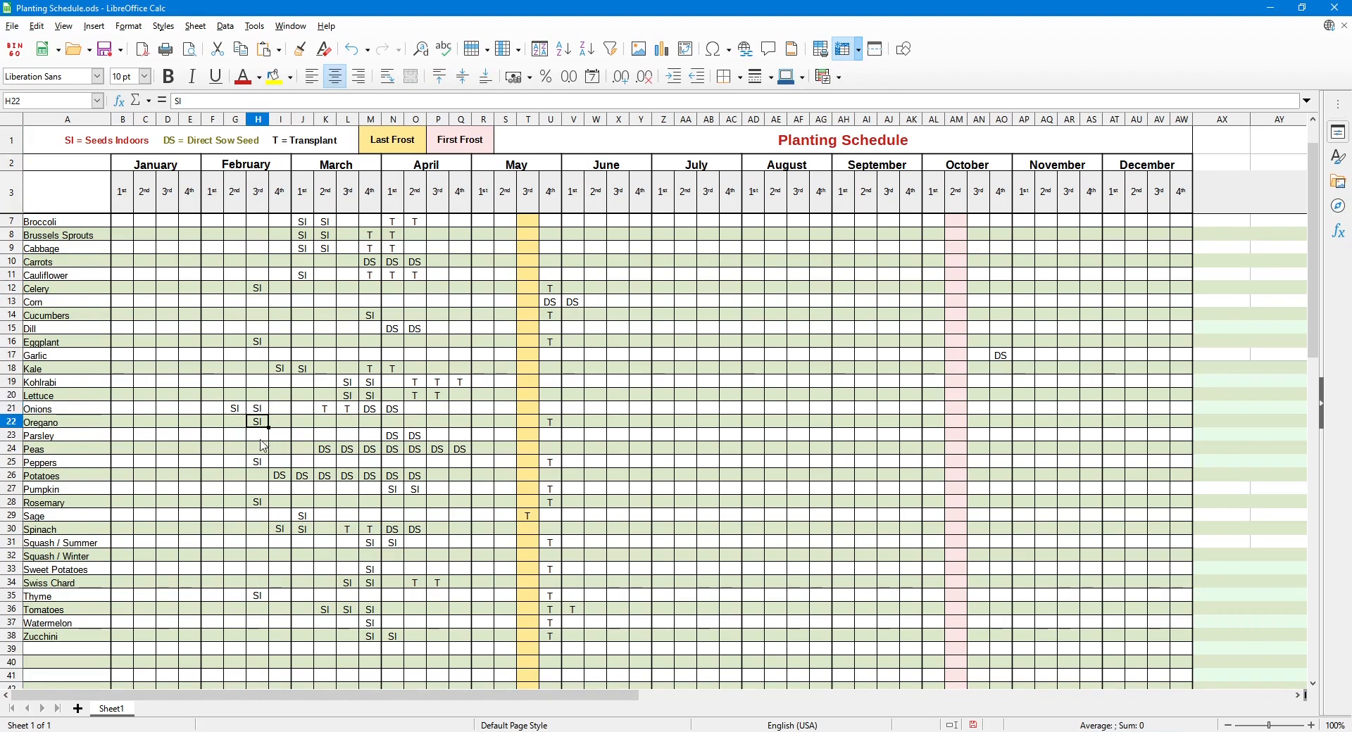
click(264, 466)
click(257, 507)
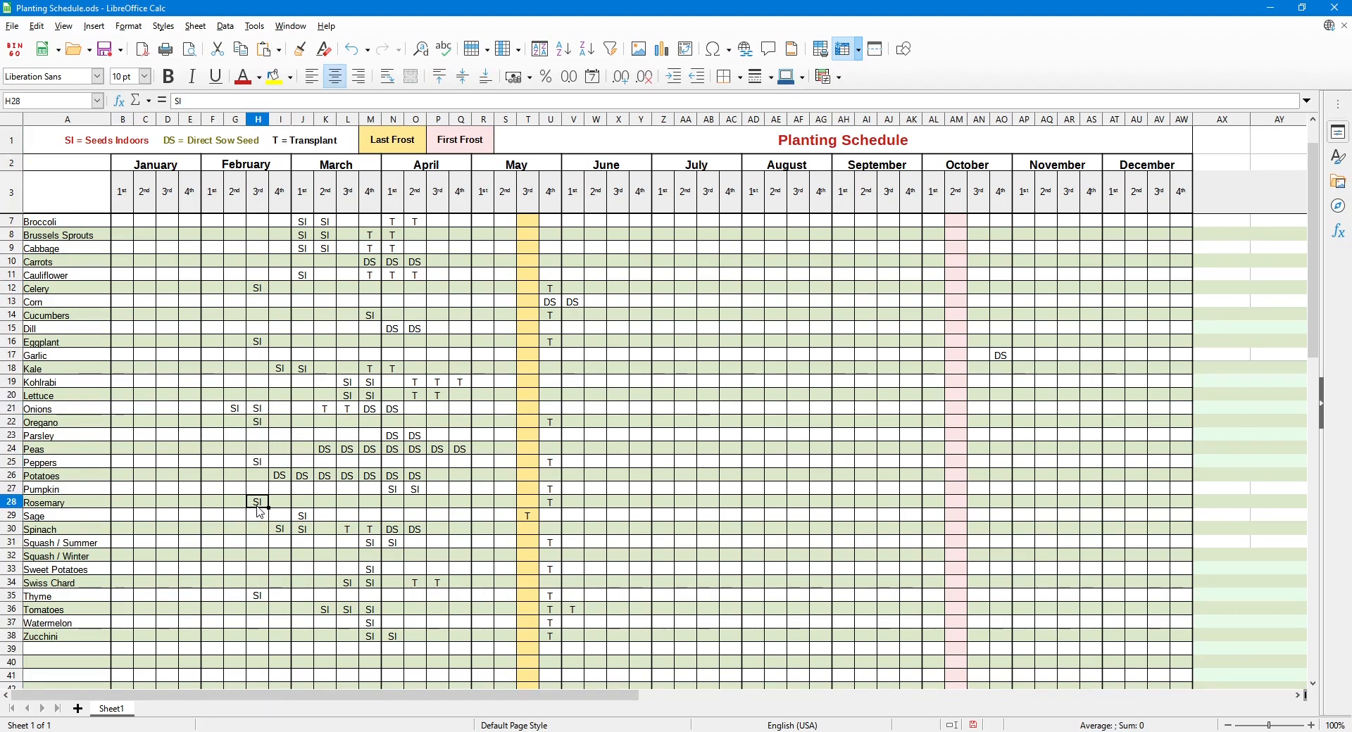
click(258, 600)
click(241, 624)
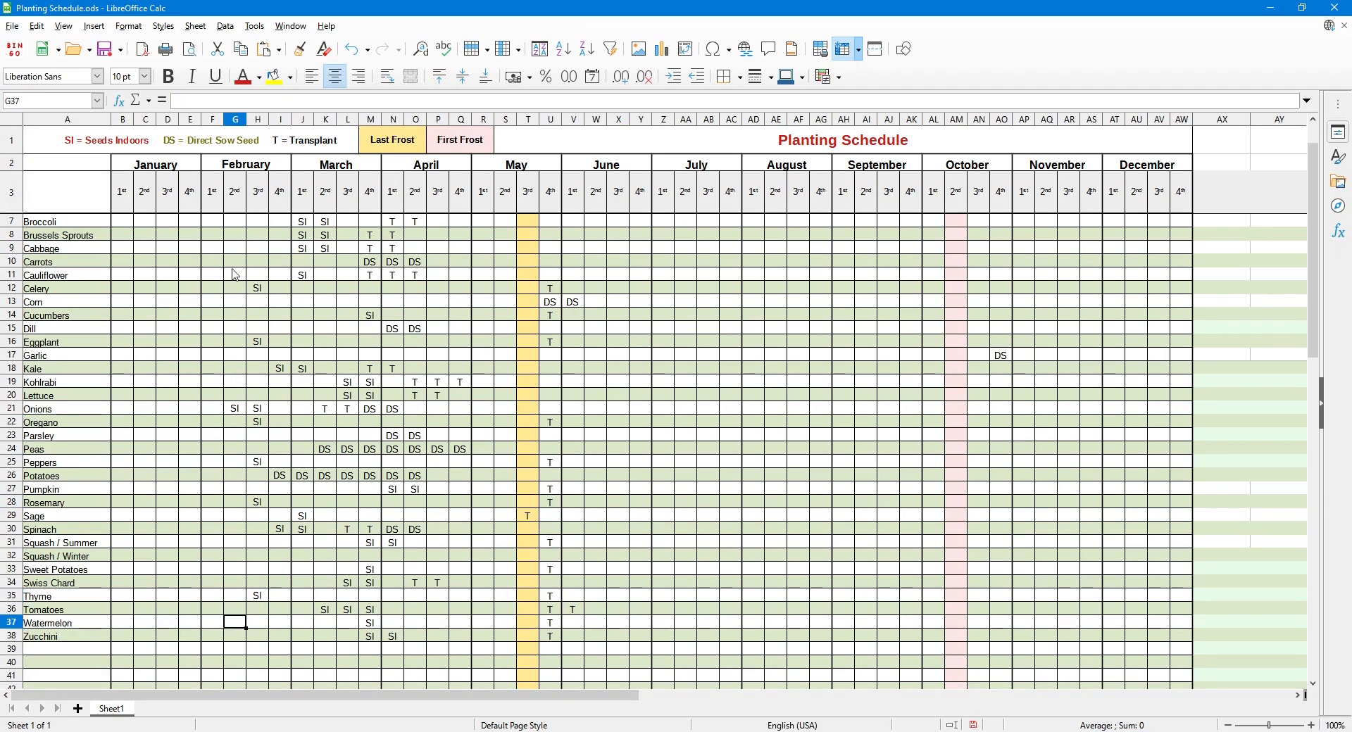
Compare the February seeds-indoors entries of Celery, Kale and Onions to find the earliest start.
click(257, 292)
click(279, 367)
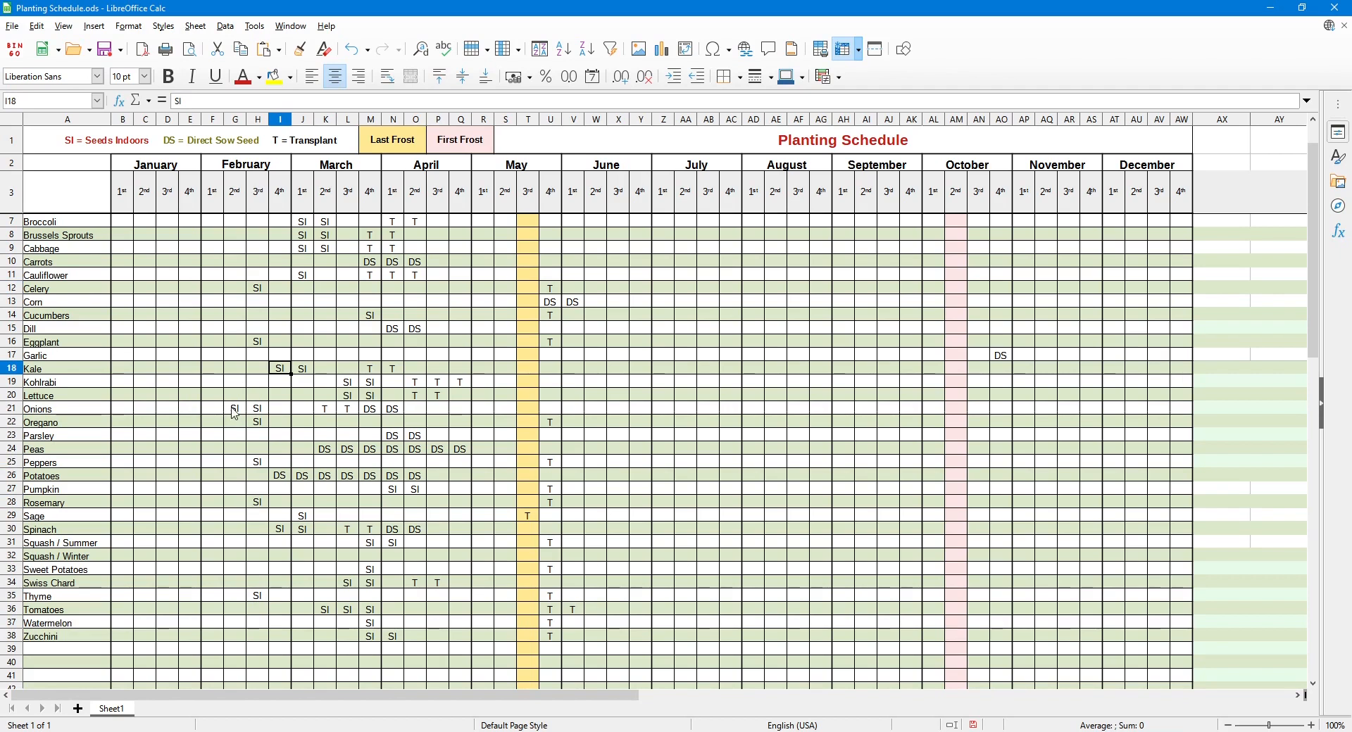
click(234, 412)
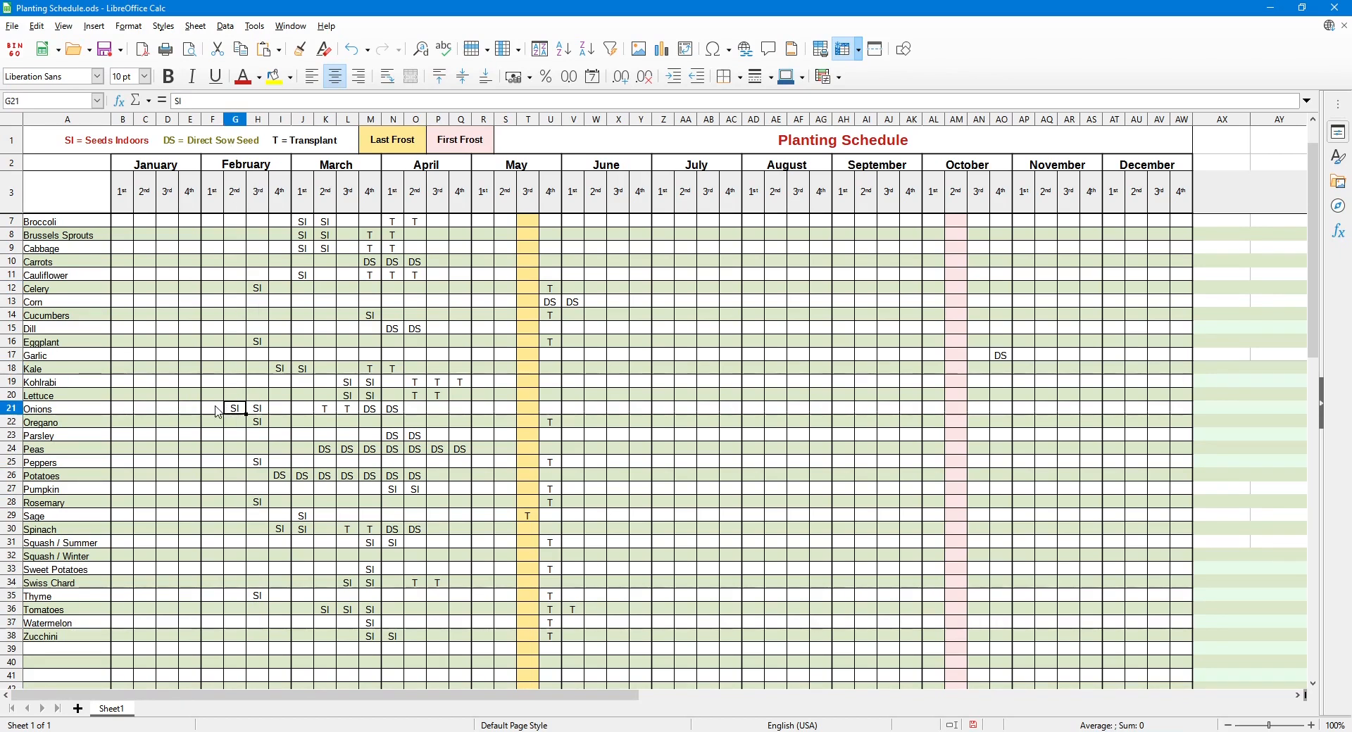
click(215, 410)
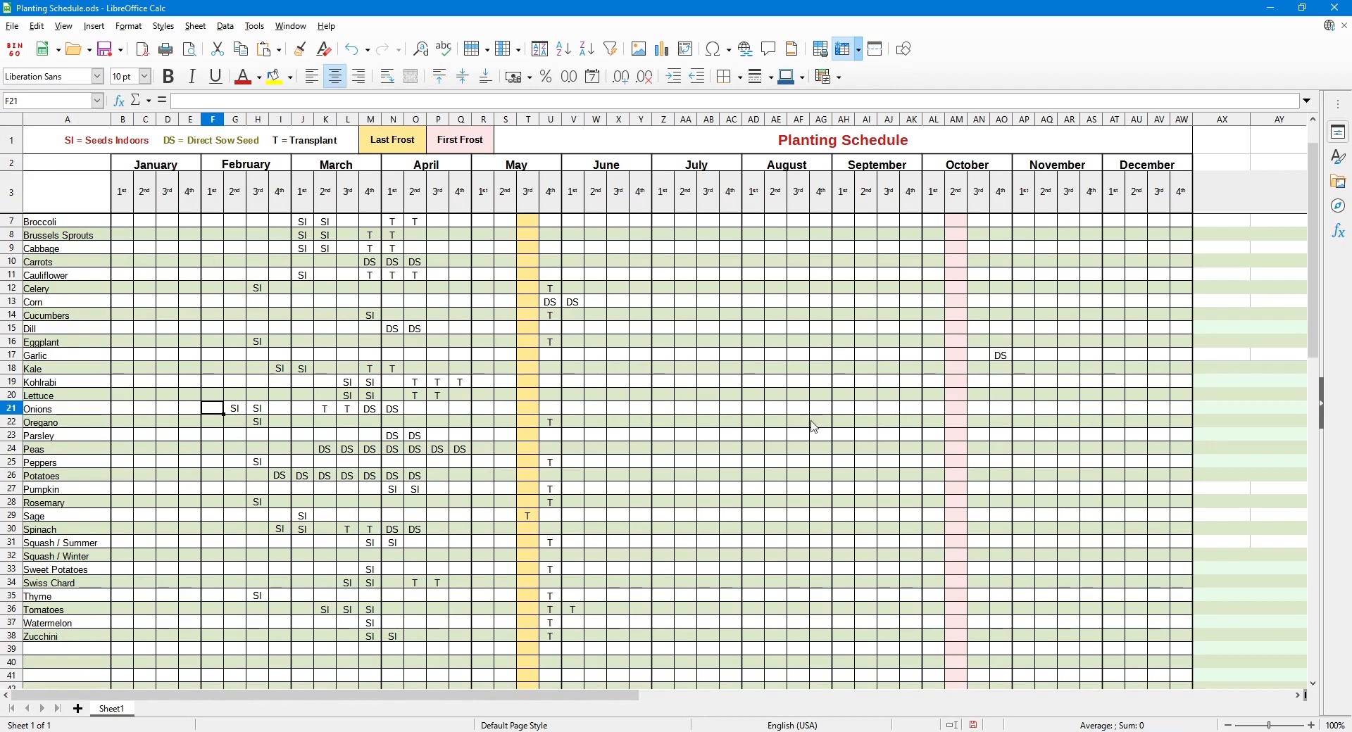
Examine how the three header rows behave while going through the plant list from Basil to Zucchini and back.
scroll(700, 497, up, 1)
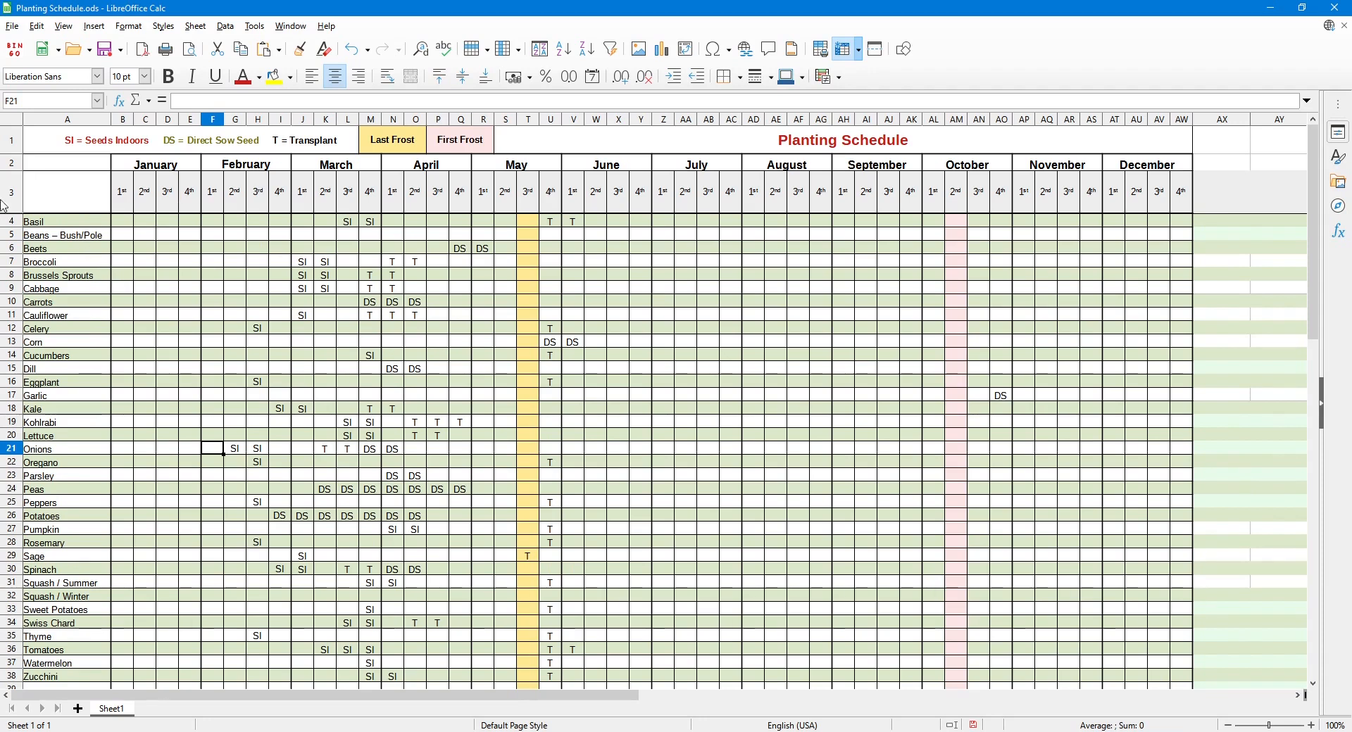
drag(16, 144, 13, 194)
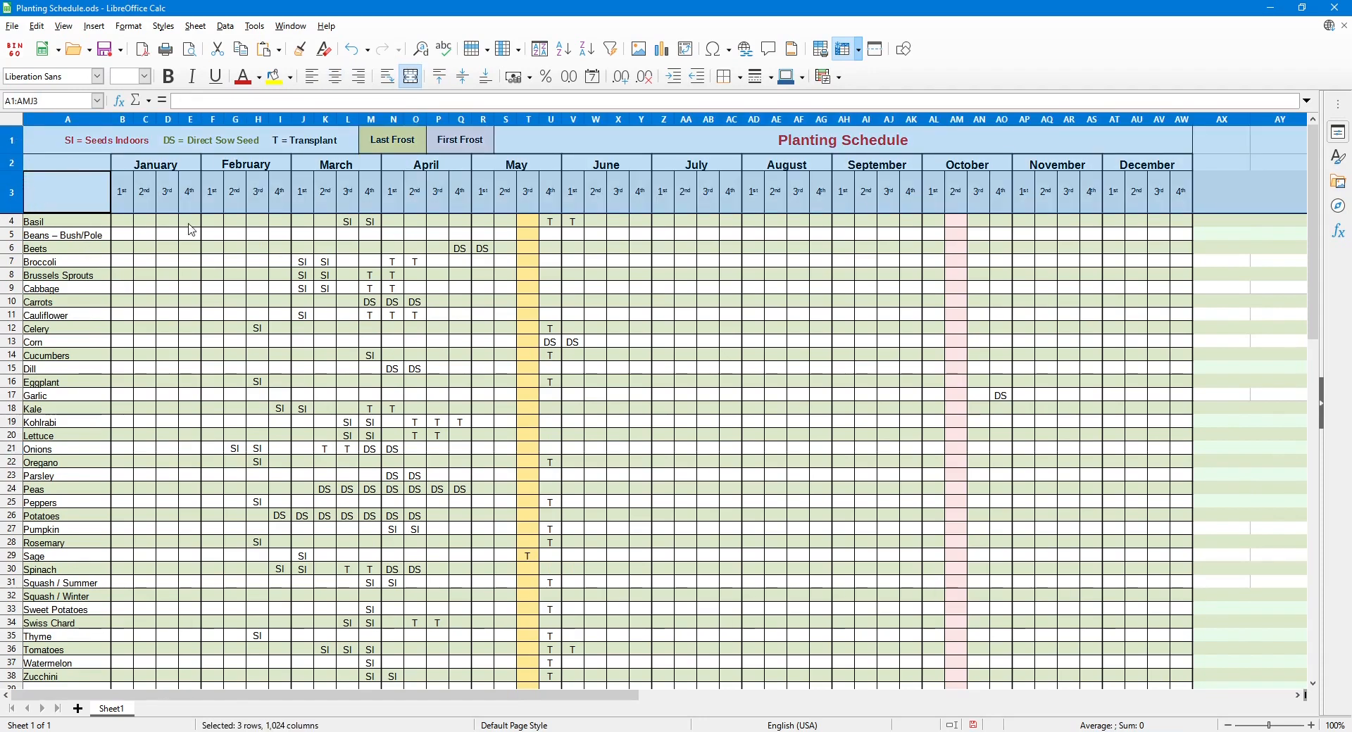
click(118, 288)
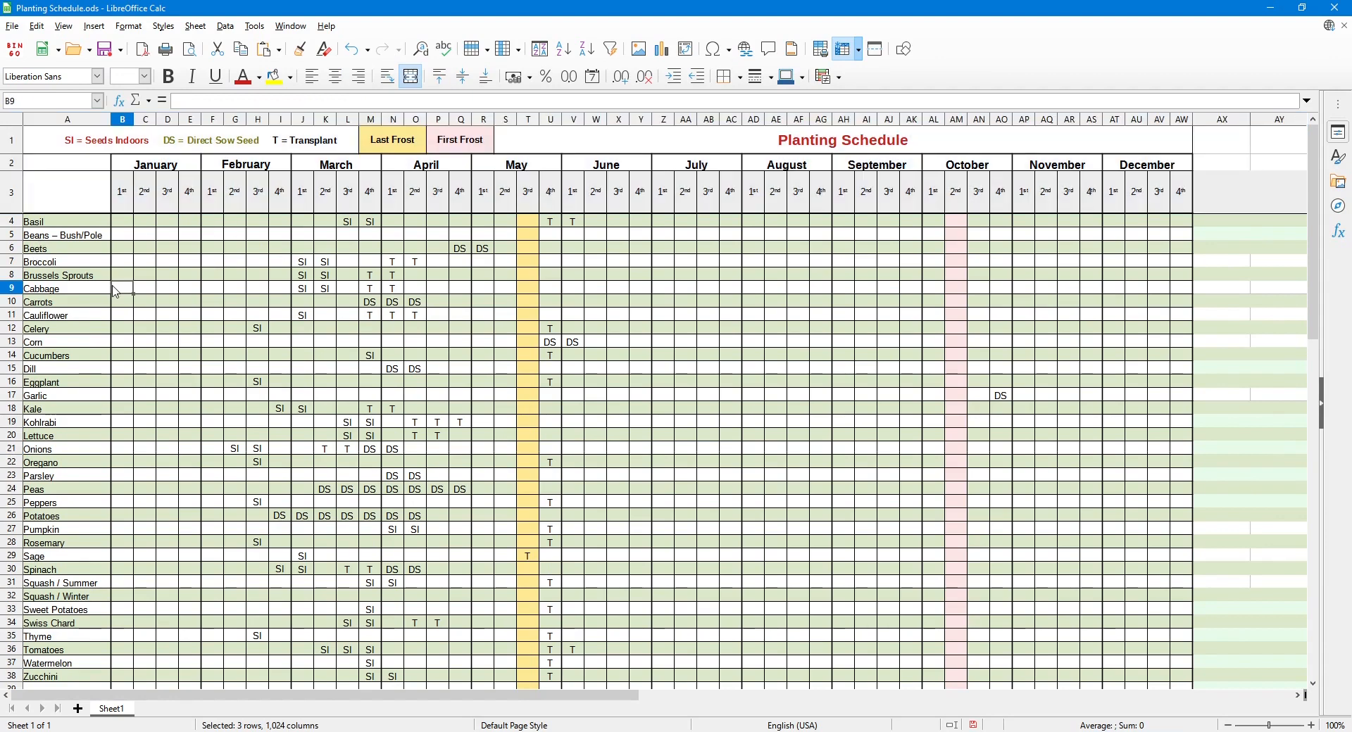
scroll(53, 644, down, 2)
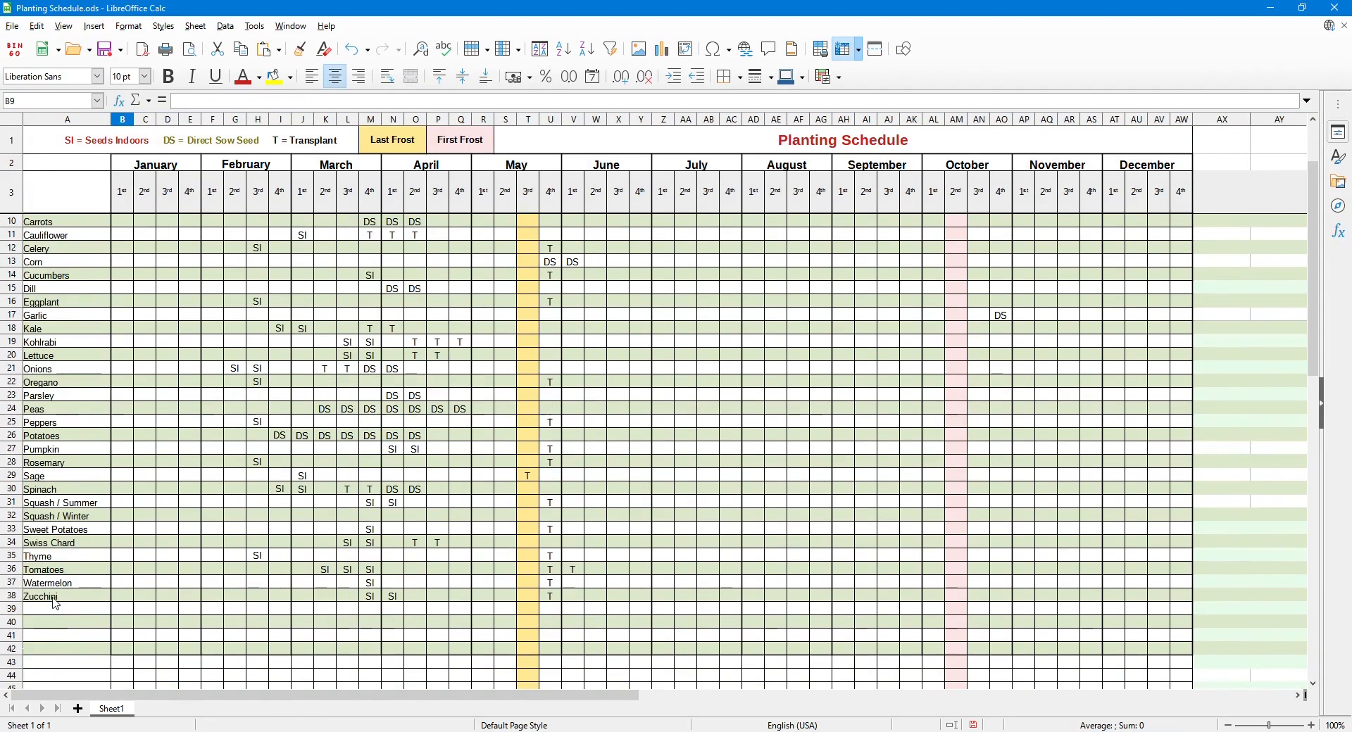
click(55, 610)
scroll(38, 615, up, 2)
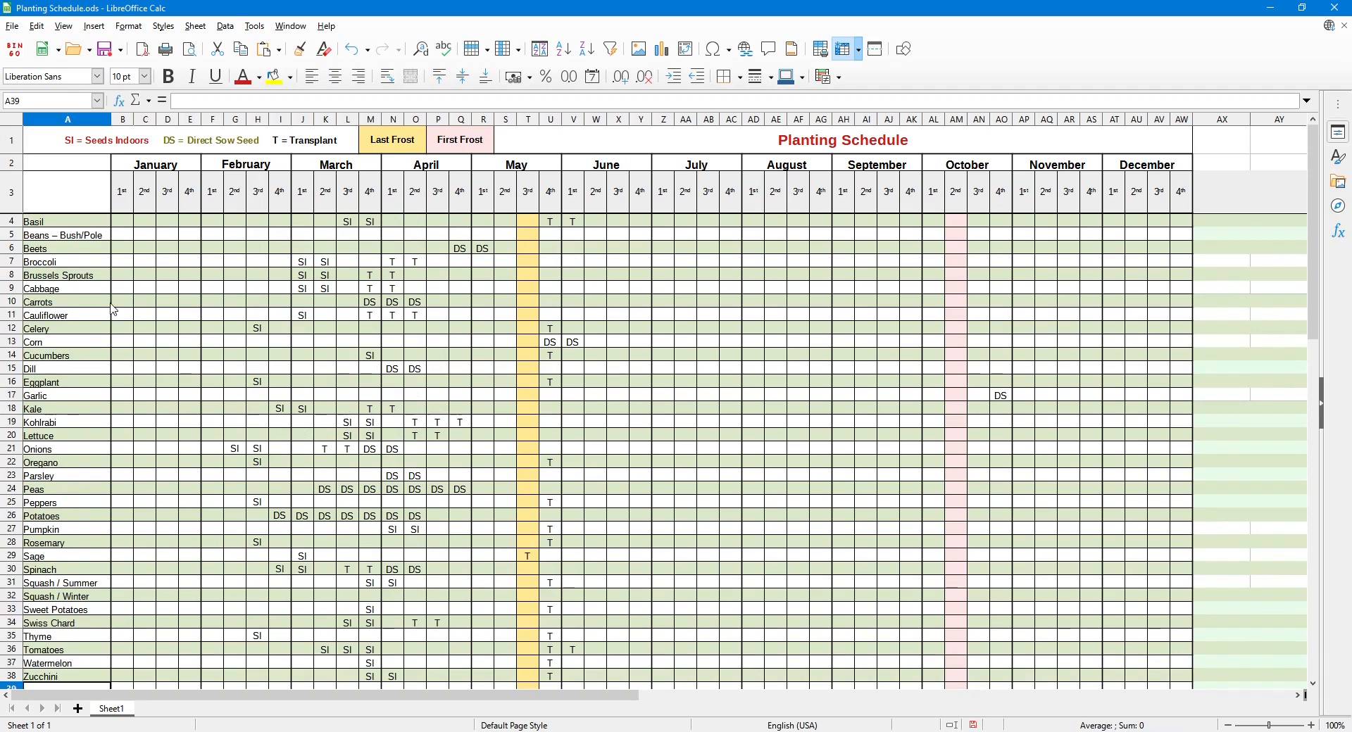
scroll(146, 239, down, 4)
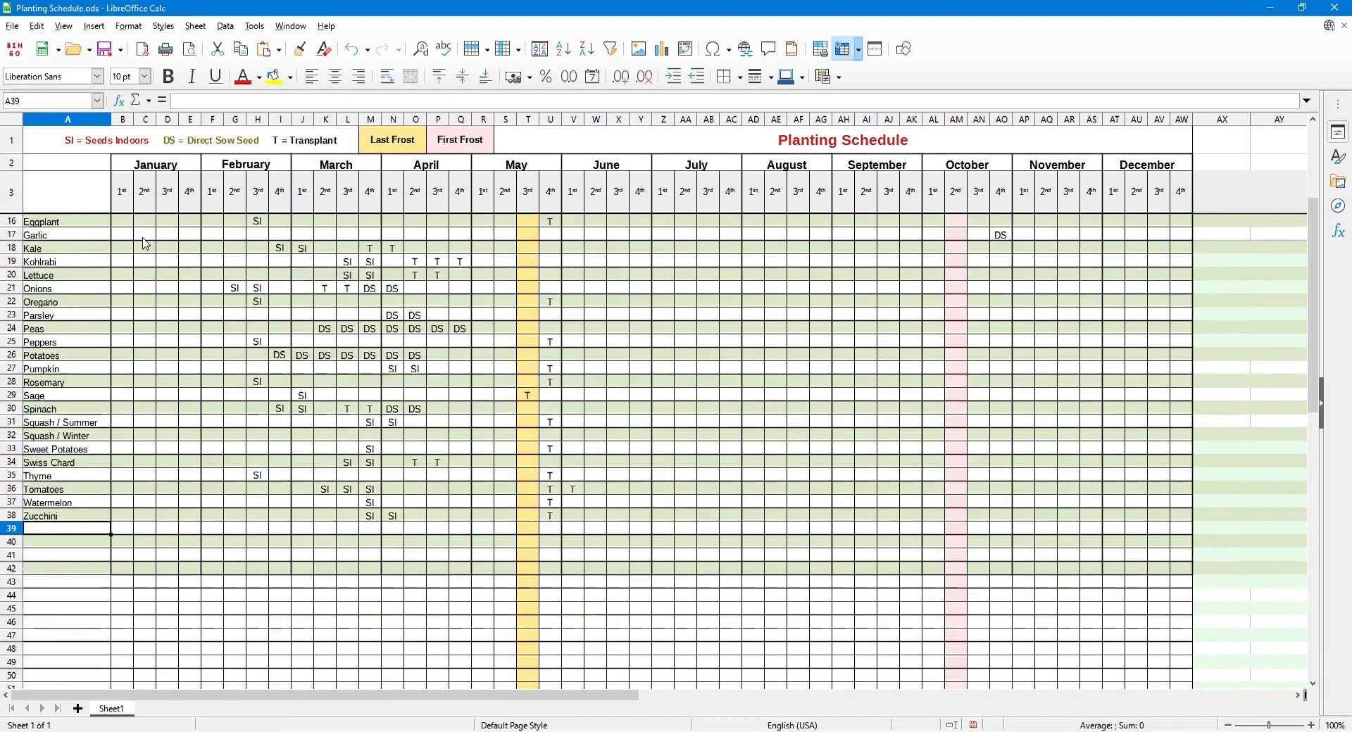
scroll(146, 239, up, 4)
scroll(159, 285, down, 3)
scroll(157, 290, up, 3)
scroll(157, 290, down, 3)
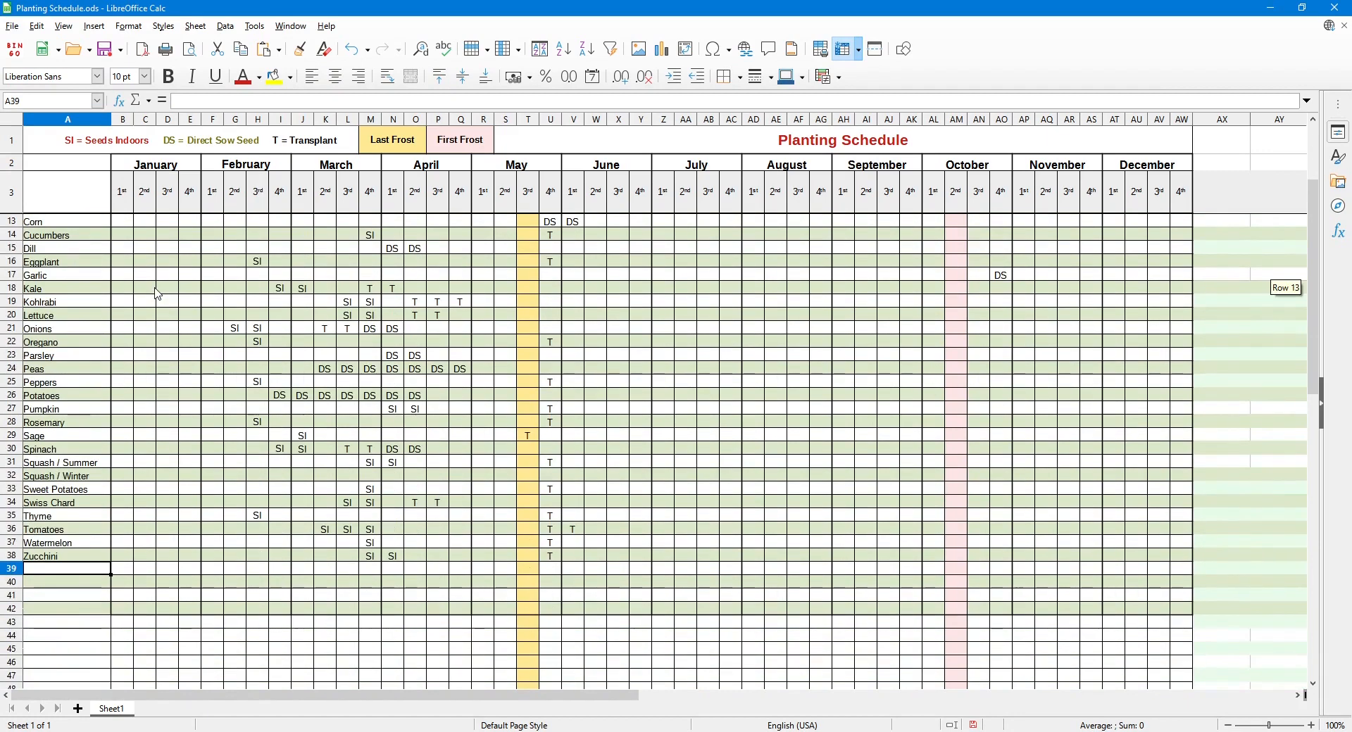
scroll(178, 335, up, 3)
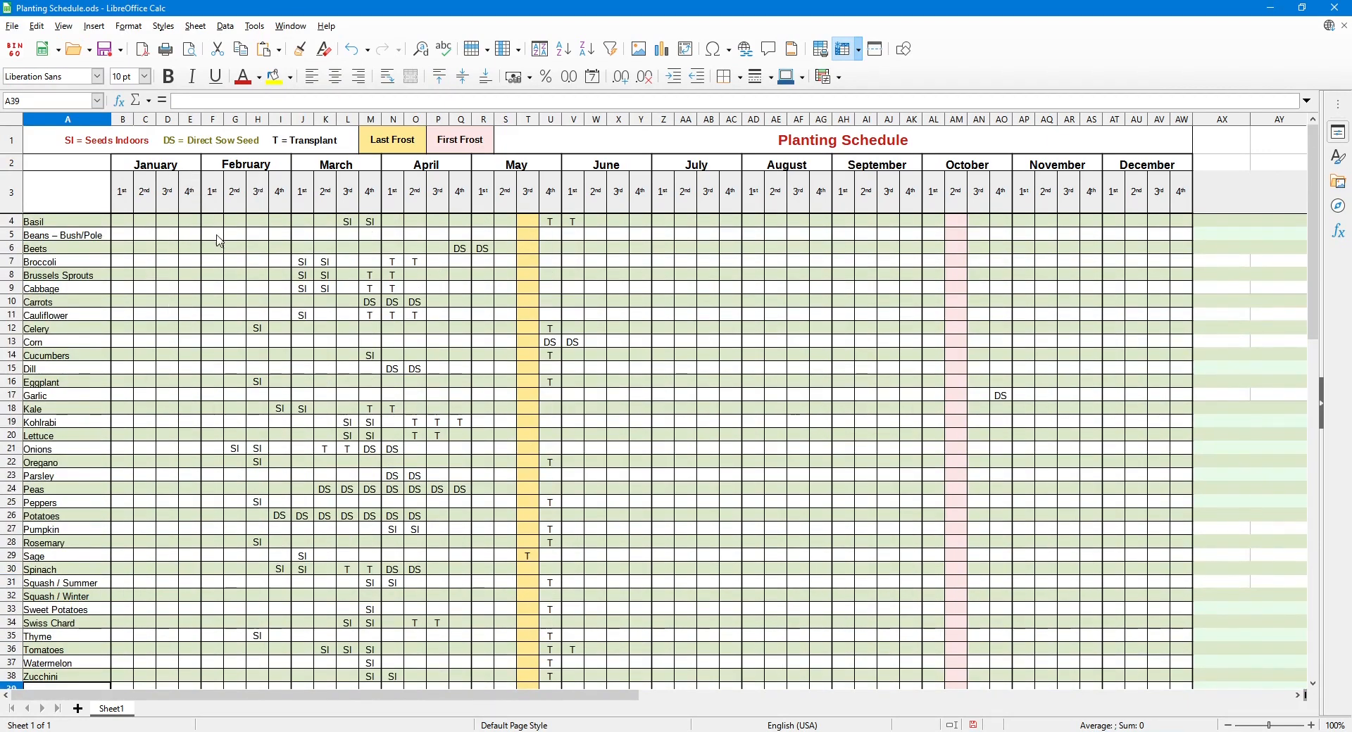
click(172, 248)
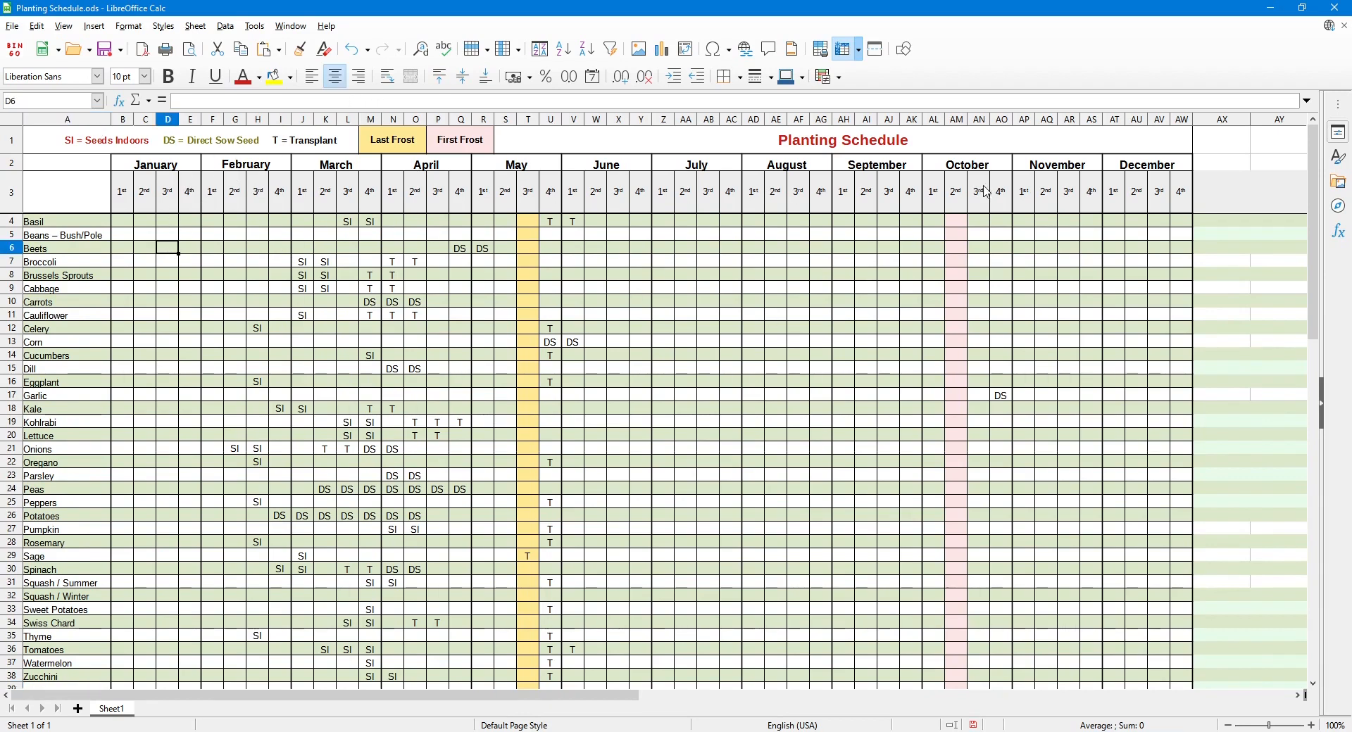
Close the planting schedule and open a new blank LibreOffice Calc spreadsheet.
click(1335, 8)
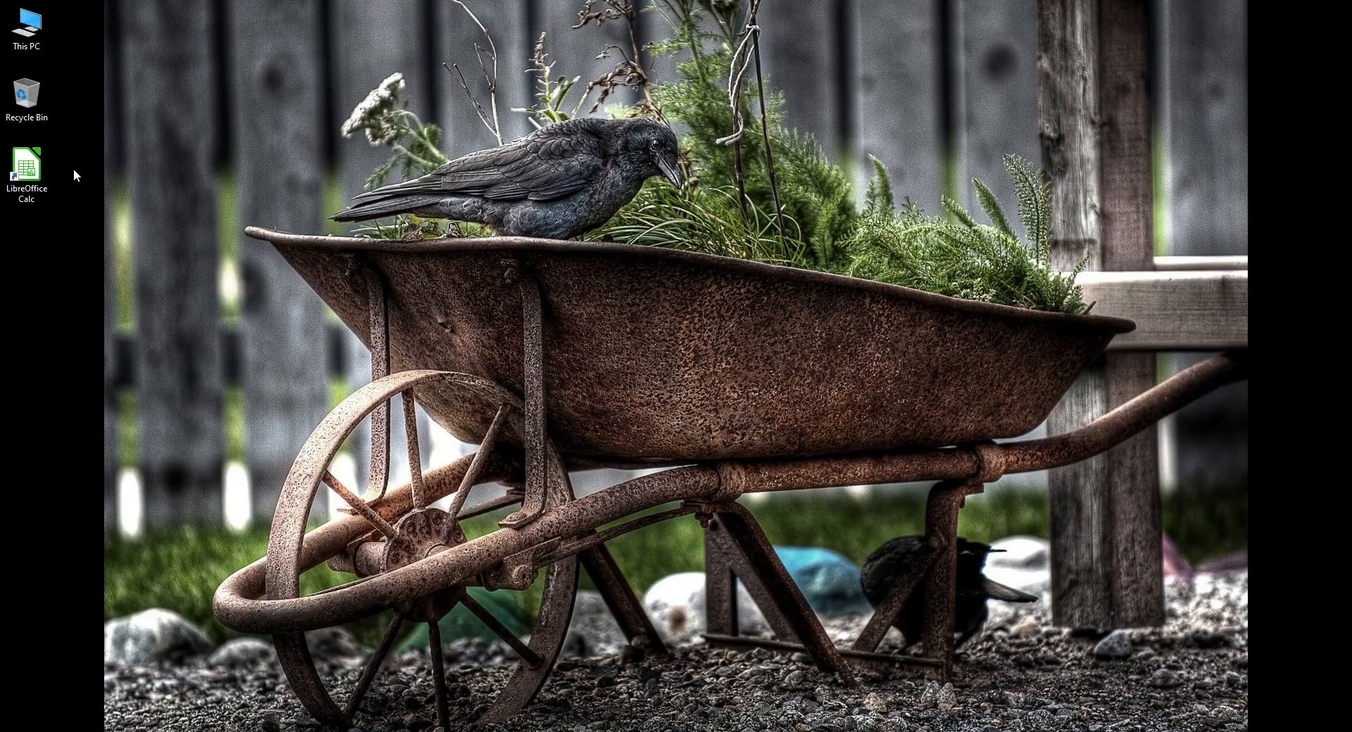
double_click(36, 164)
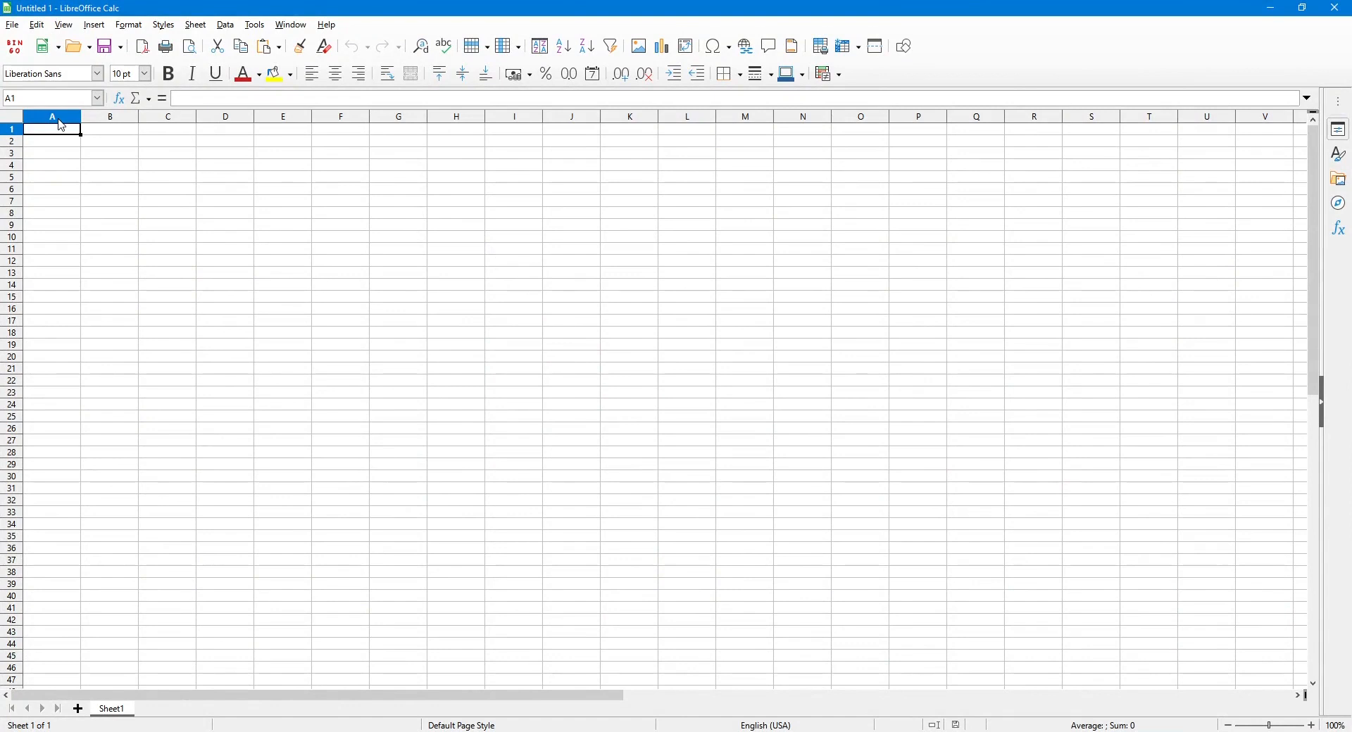
Widen column A slightly to make room for the plant names.
drag(63, 206, 76, 627)
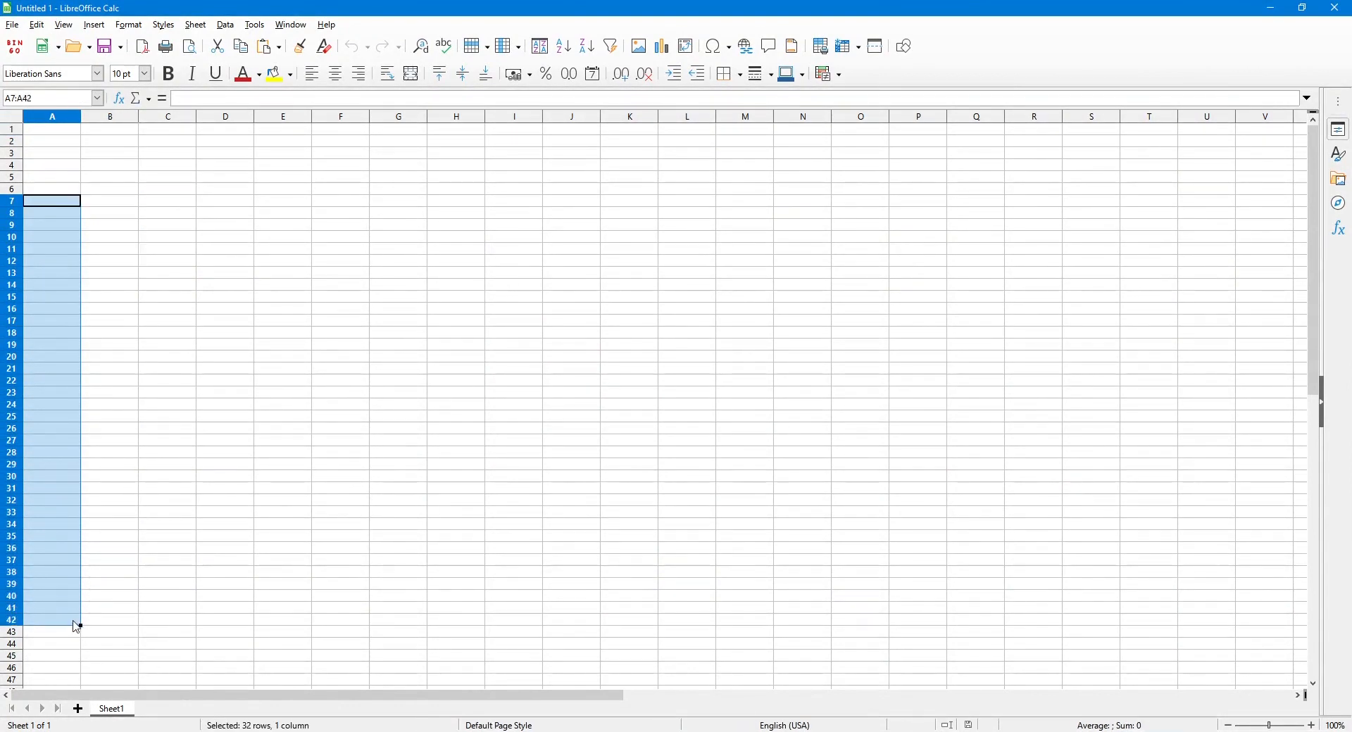
click(44, 154)
drag(82, 119, 99, 120)
click(61, 236)
drag(68, 215, 66, 518)
click(218, 169)
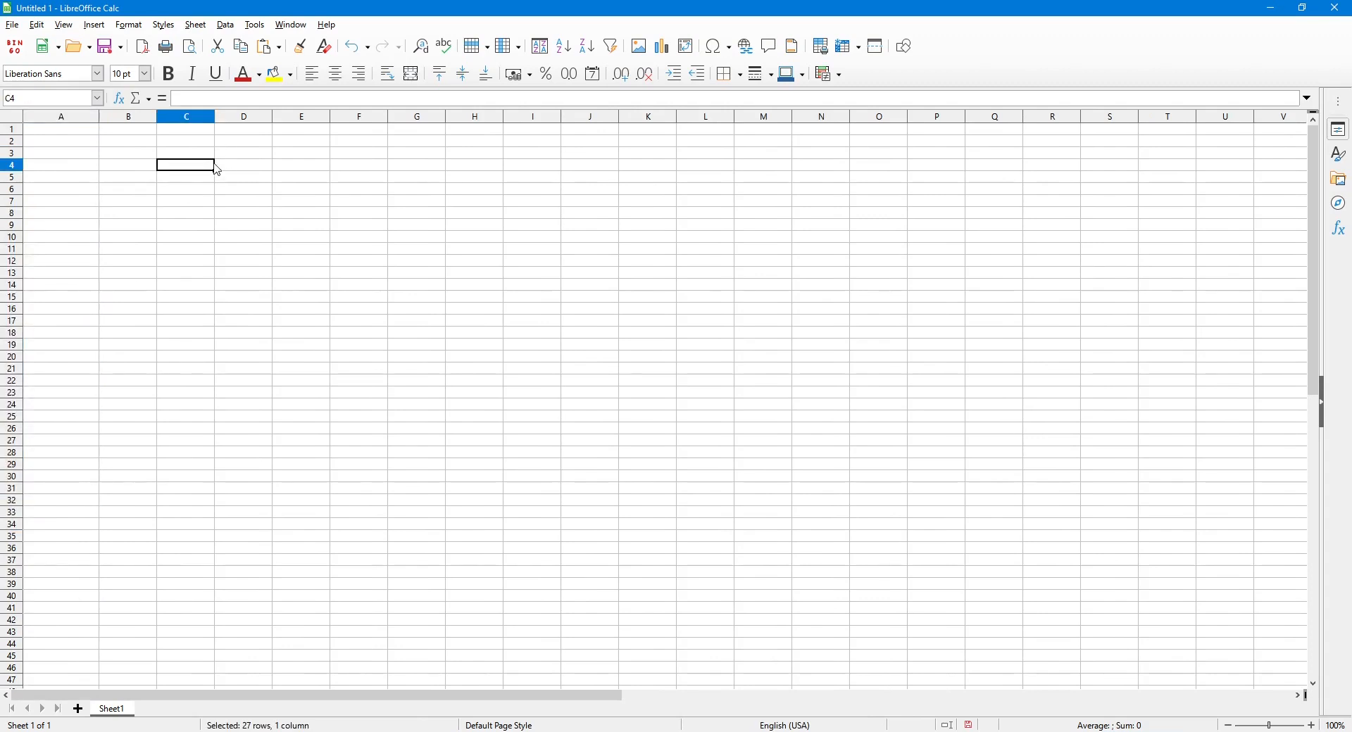
click(136, 120)
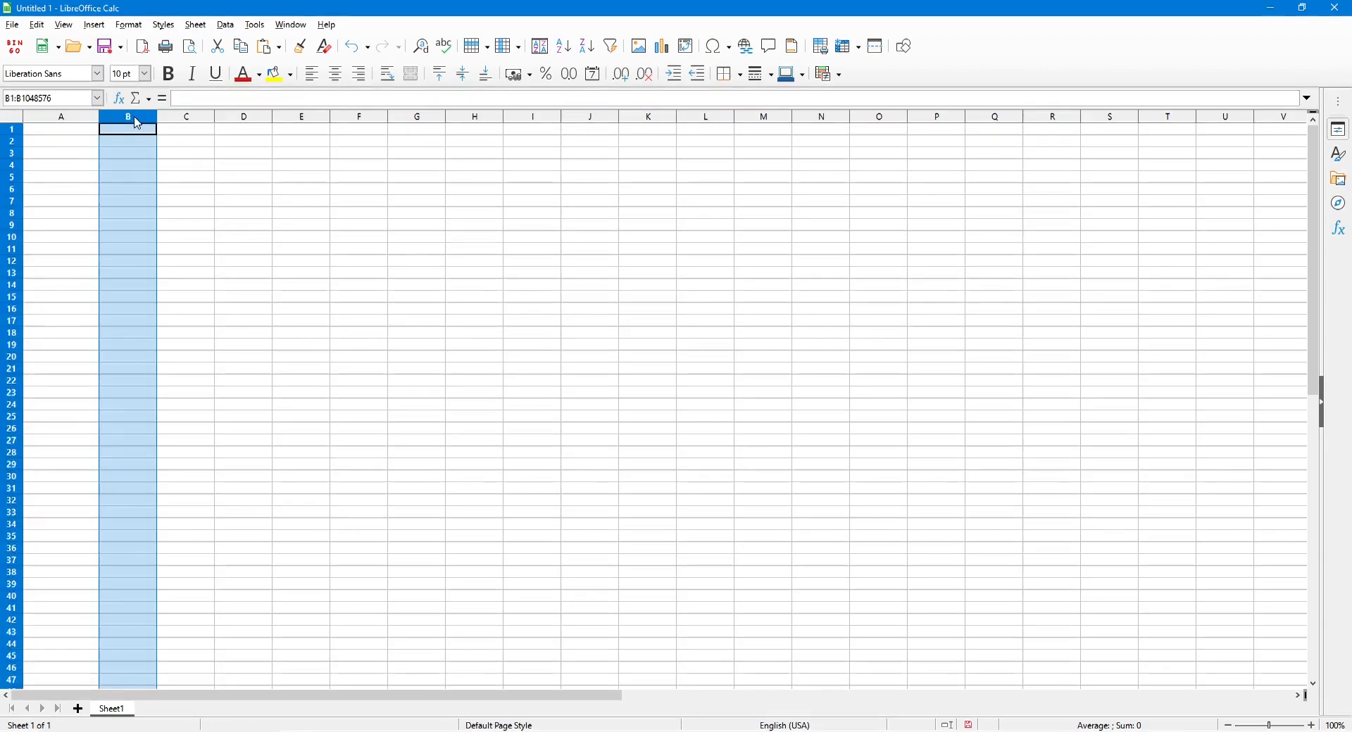
drag(138, 124, 306, 124)
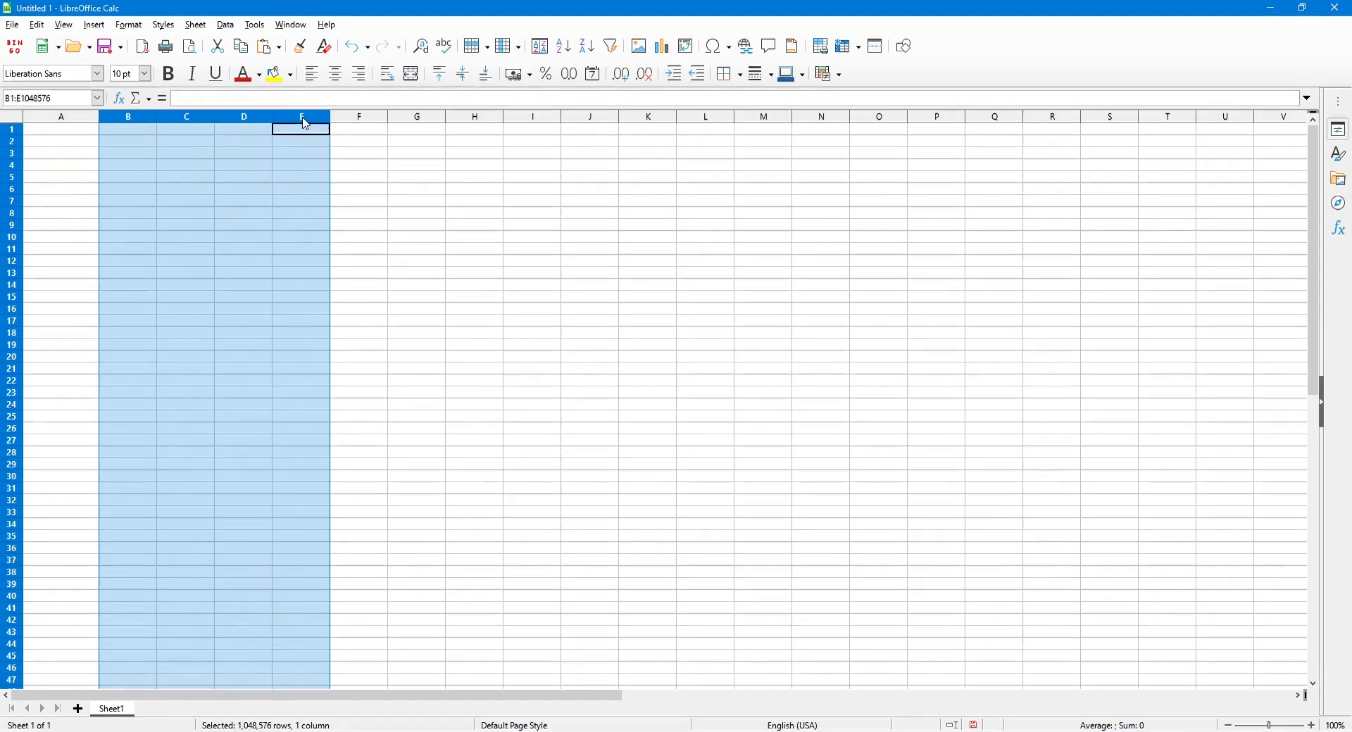
click(176, 202)
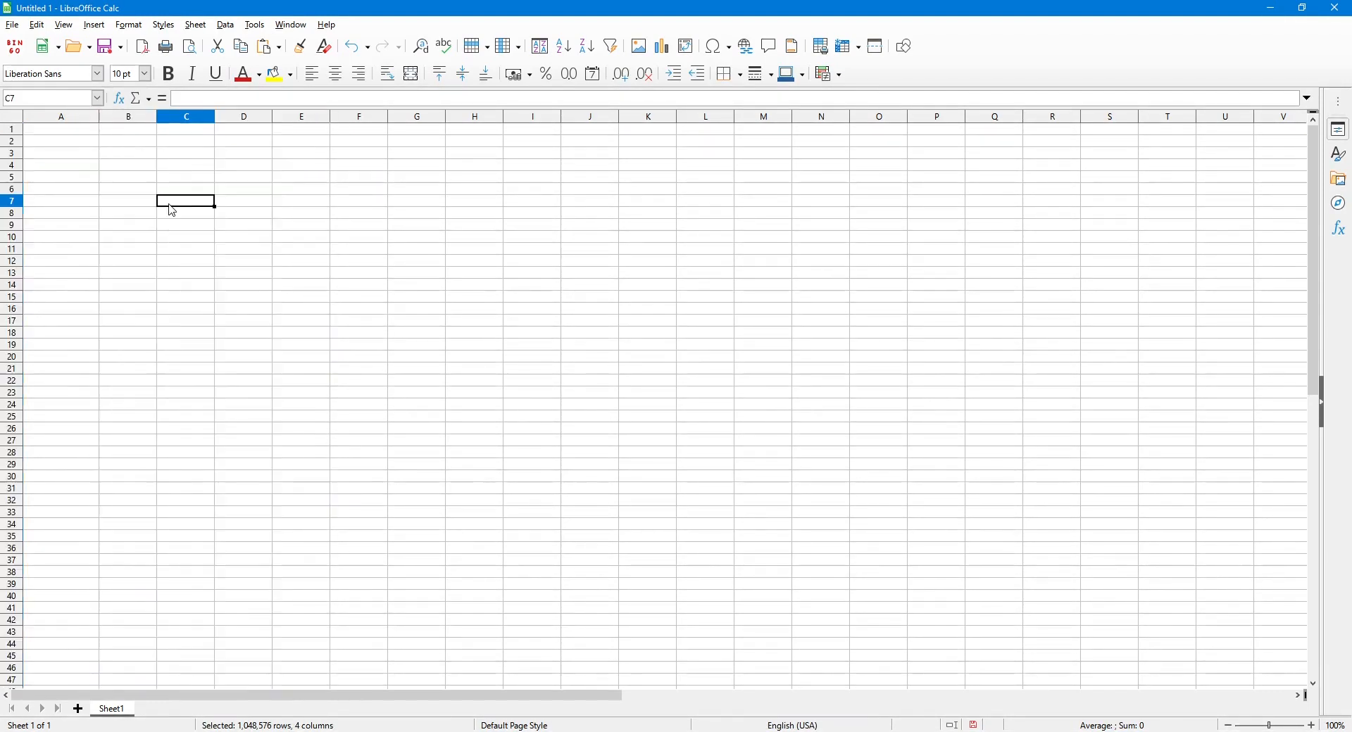
Set the width of columns B through E to 0.3 inches.
click(136, 124)
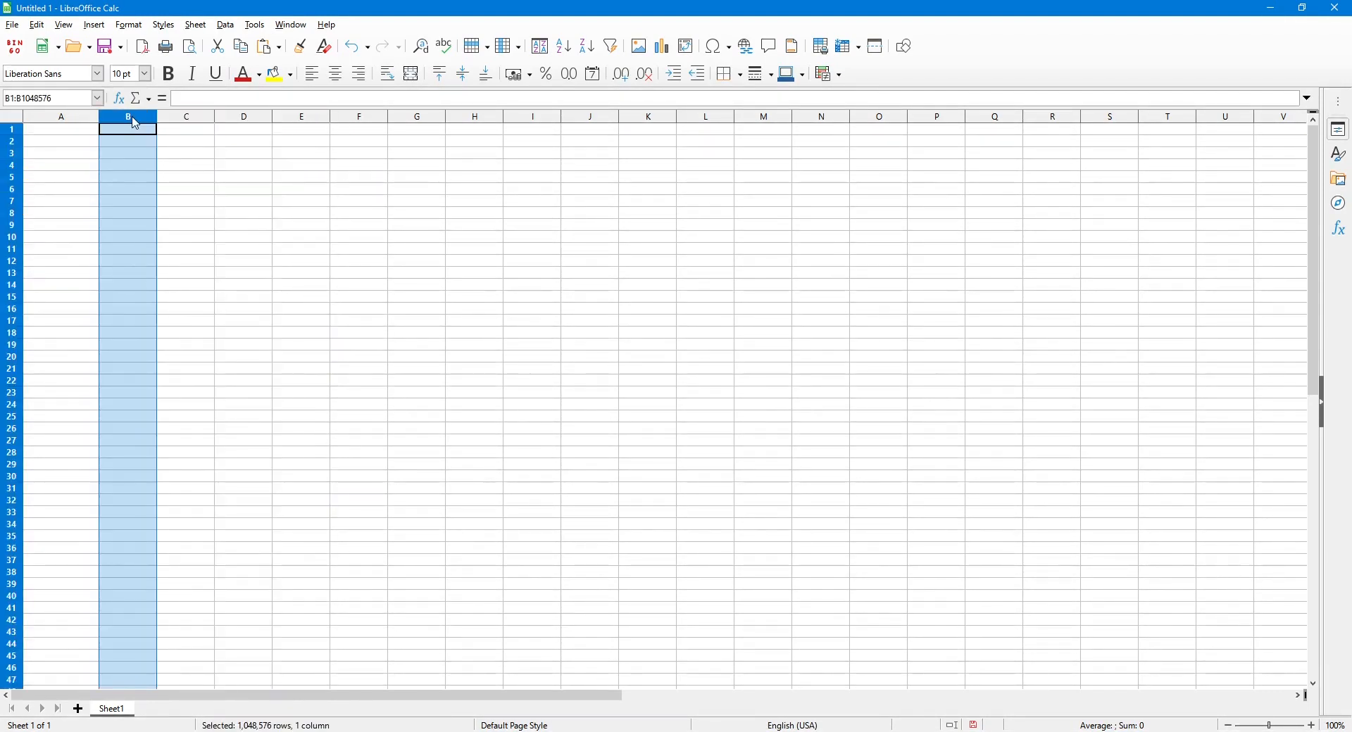
drag(136, 124, 293, 128)
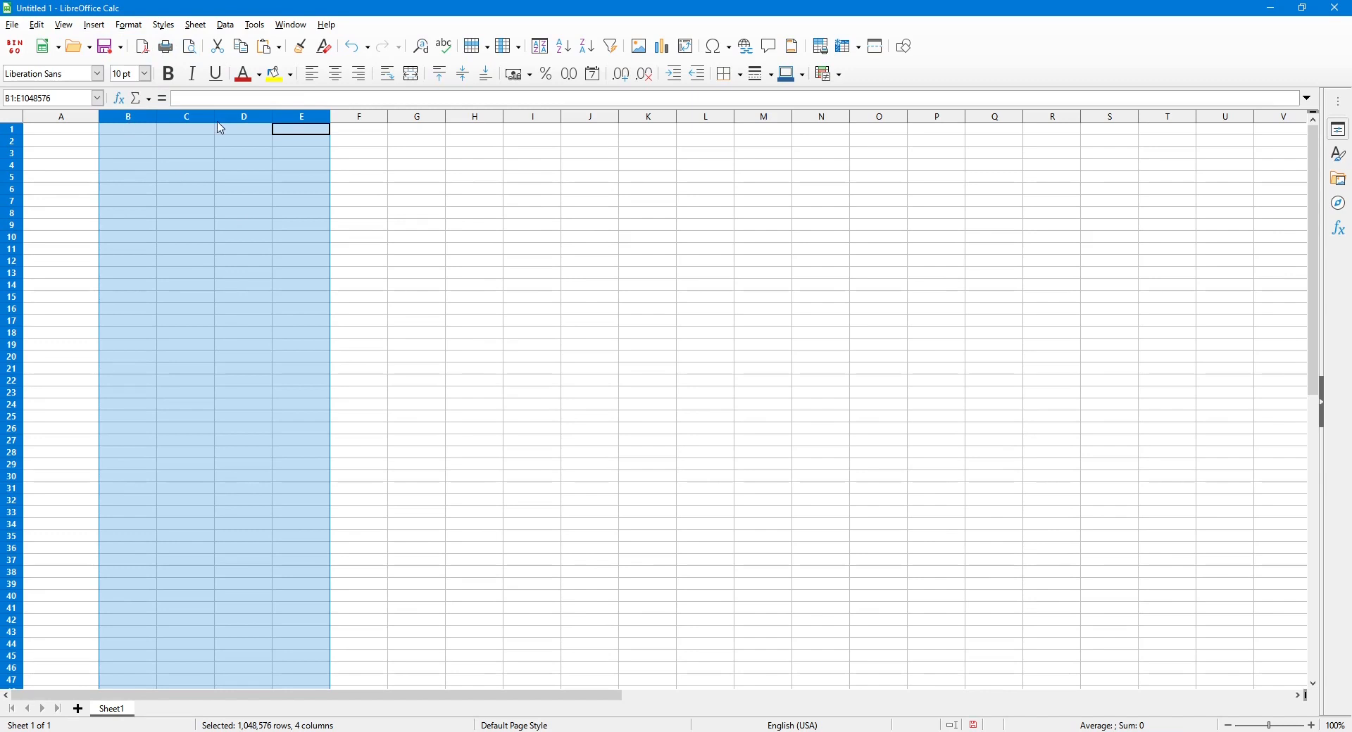
click(127, 26)
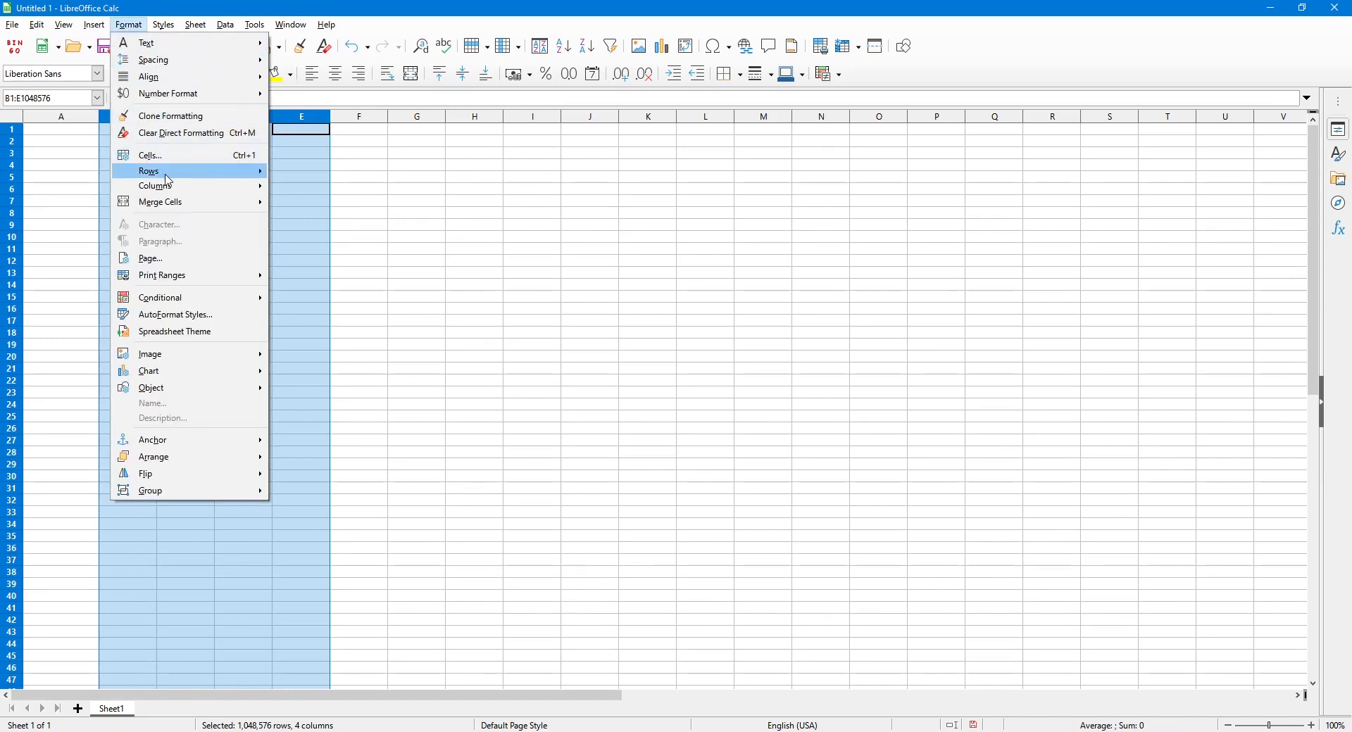
mouse_move(166, 173)
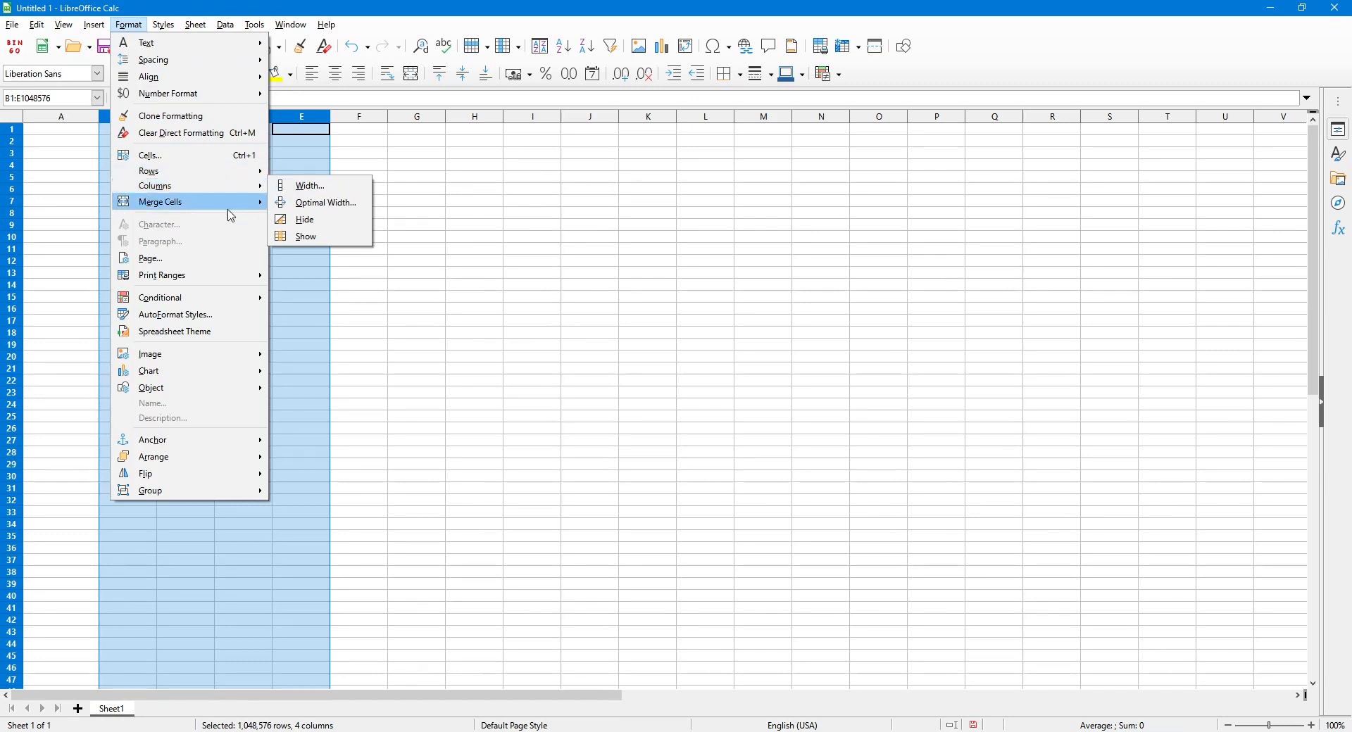
click(317, 188)
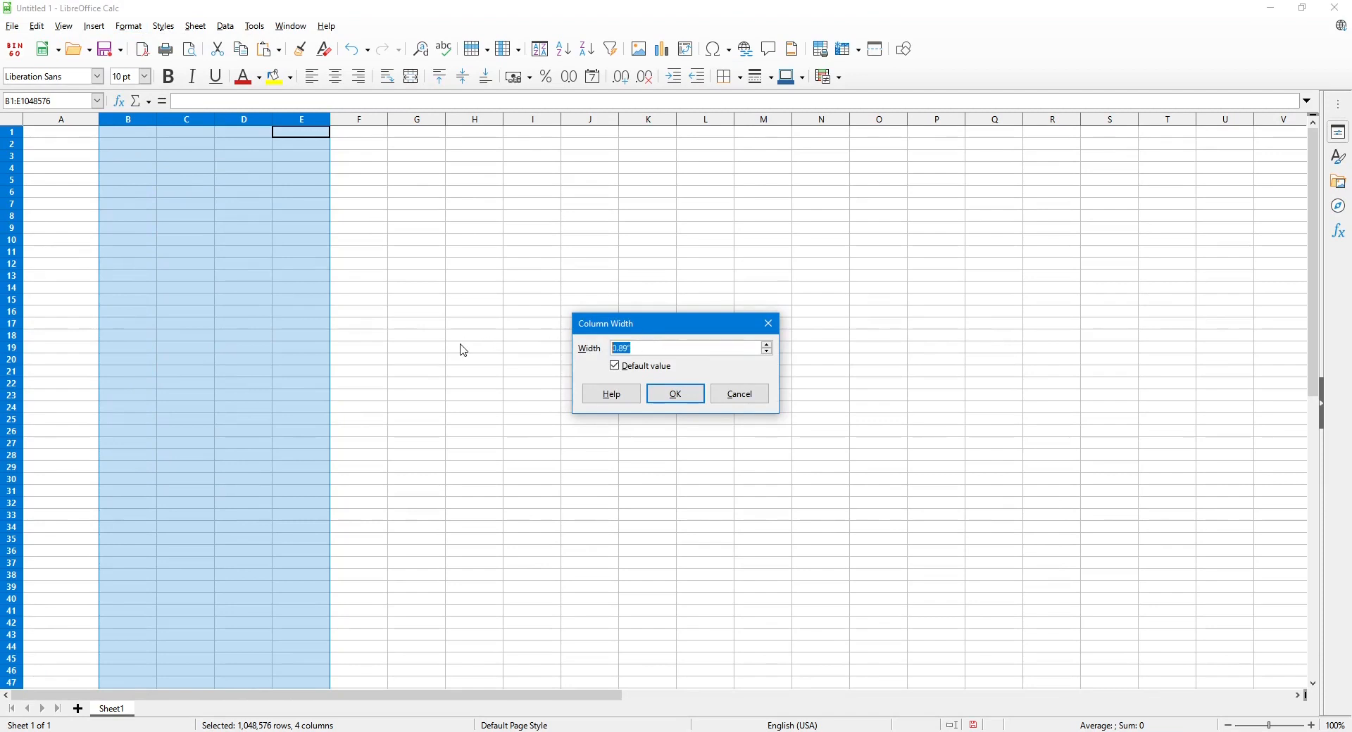
text(.3)
key(Return)
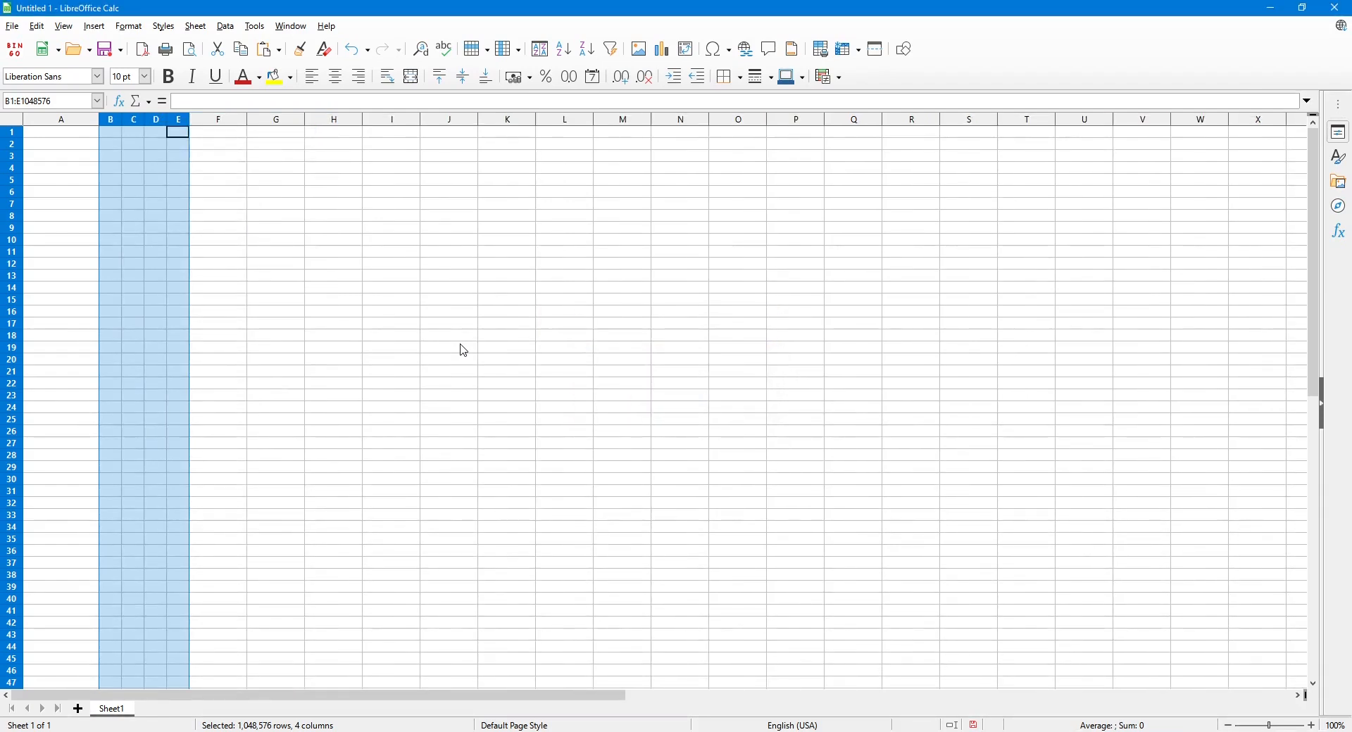
Apply black 0.75 pt borders to columns B through E, with the outer box and all inner lines.
click(151, 146)
drag(111, 127, 179, 120)
click(118, 154)
drag(112, 121, 189, 260)
right_click(136, 149)
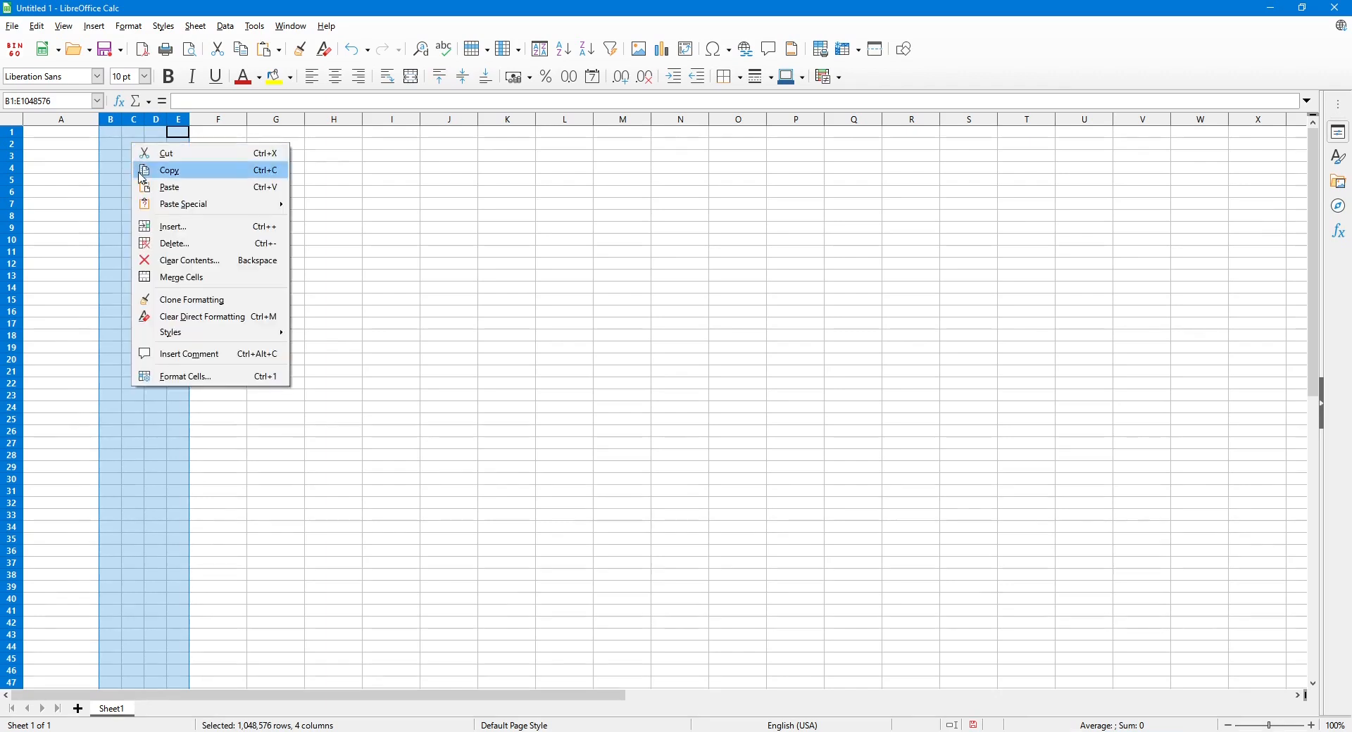
click(176, 377)
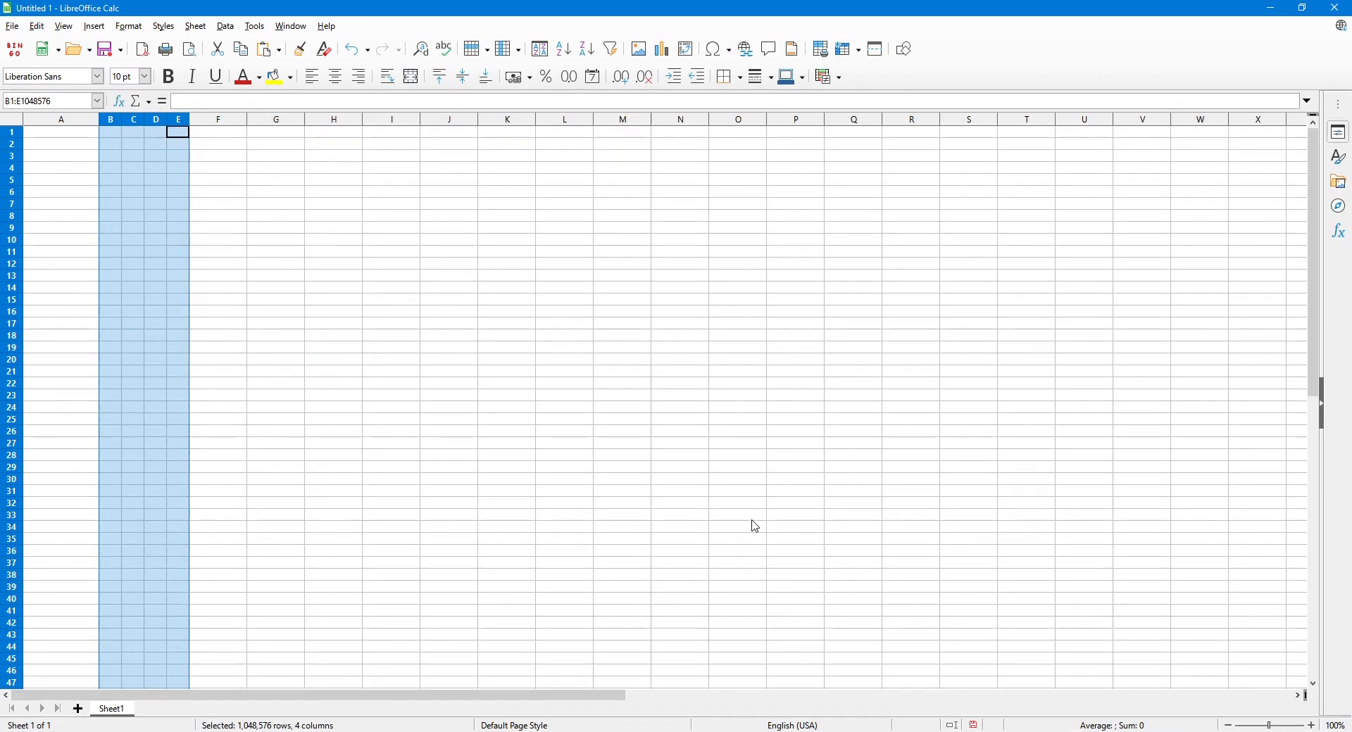
drag(761, 187, 571, 187)
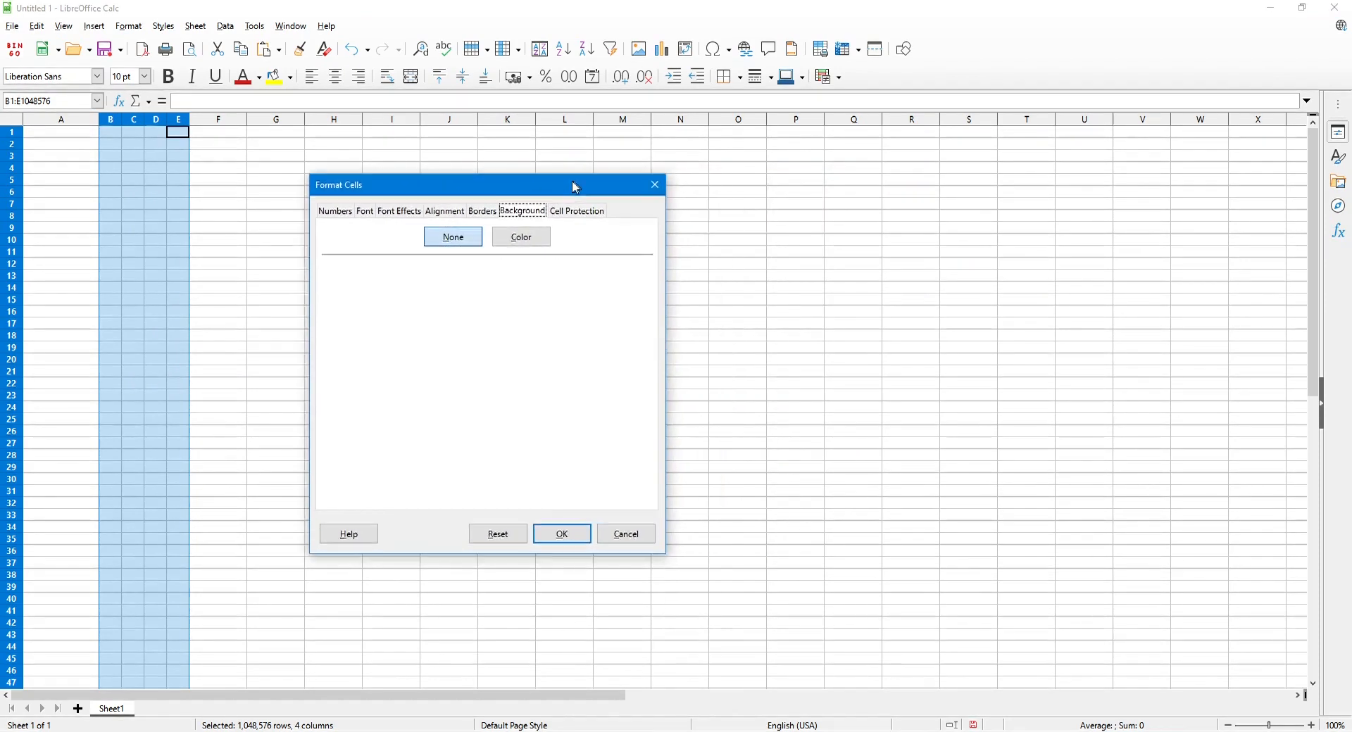
click(482, 209)
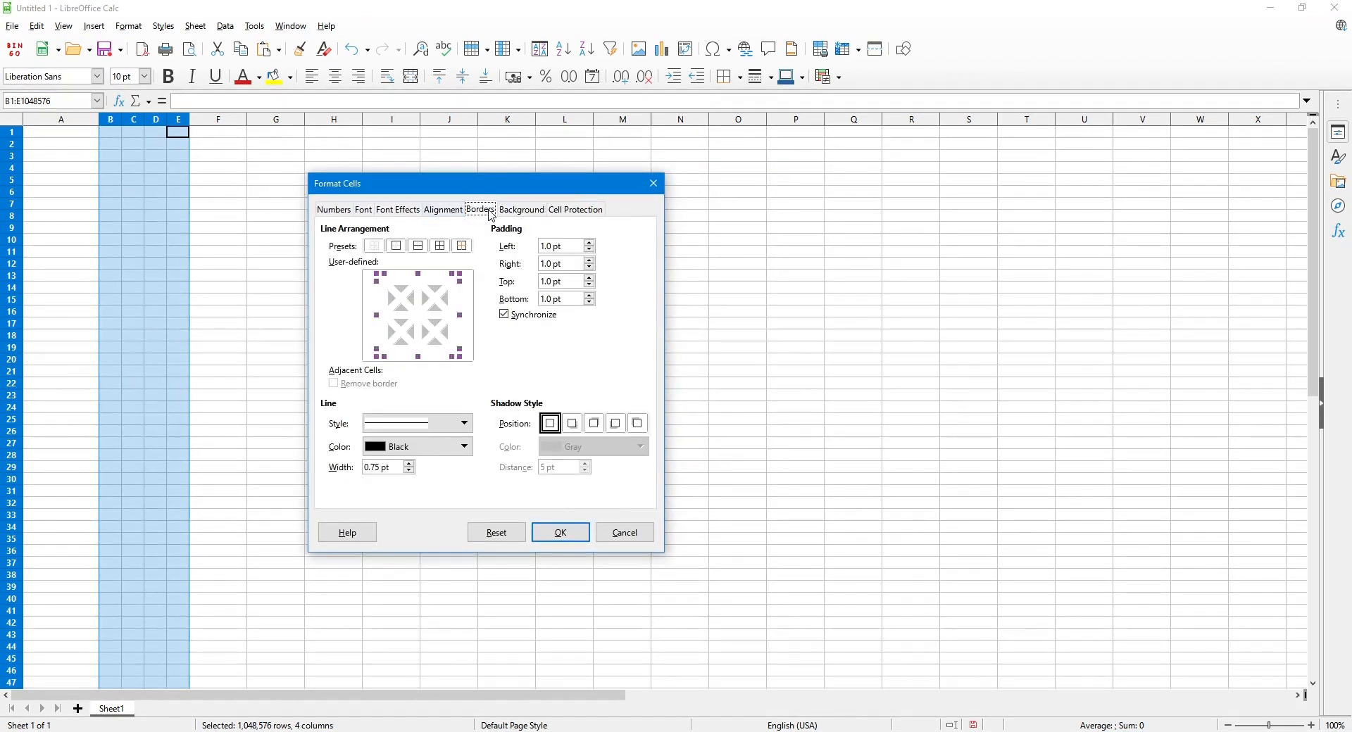
click(441, 247)
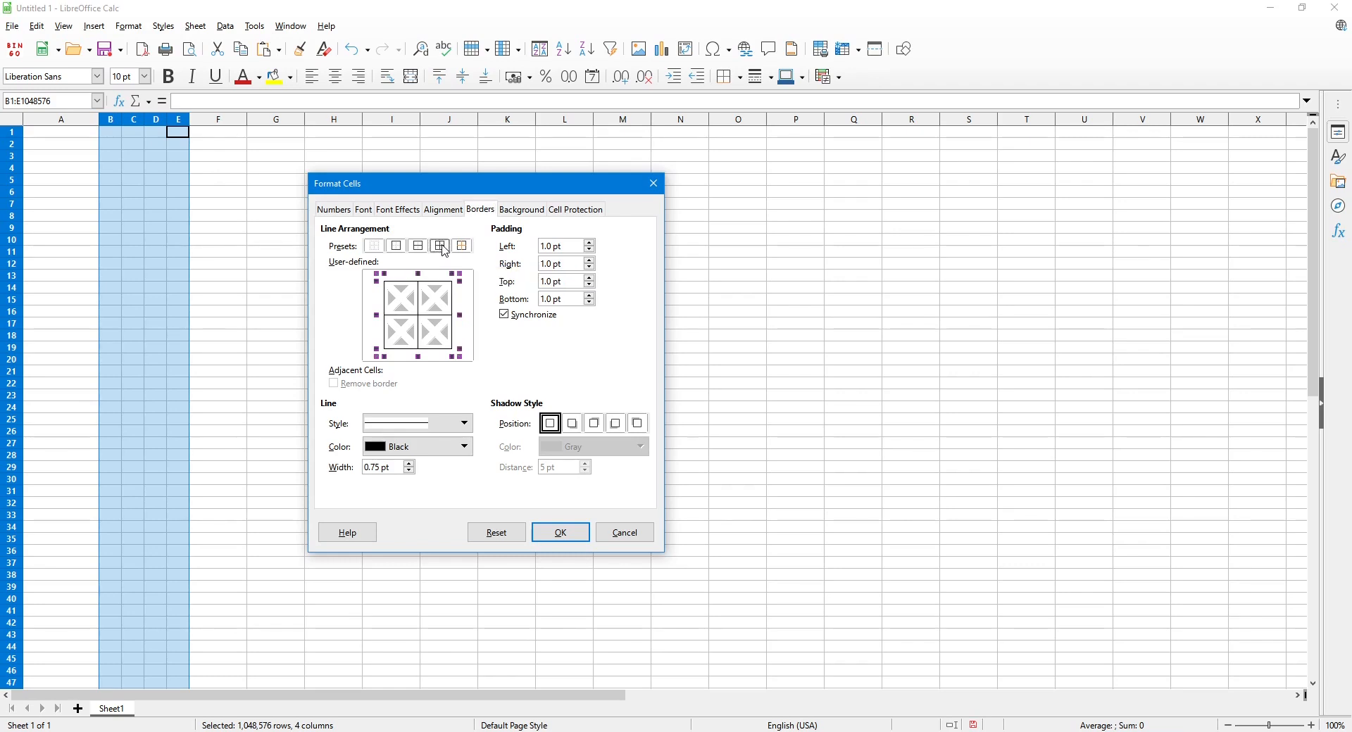
click(561, 533)
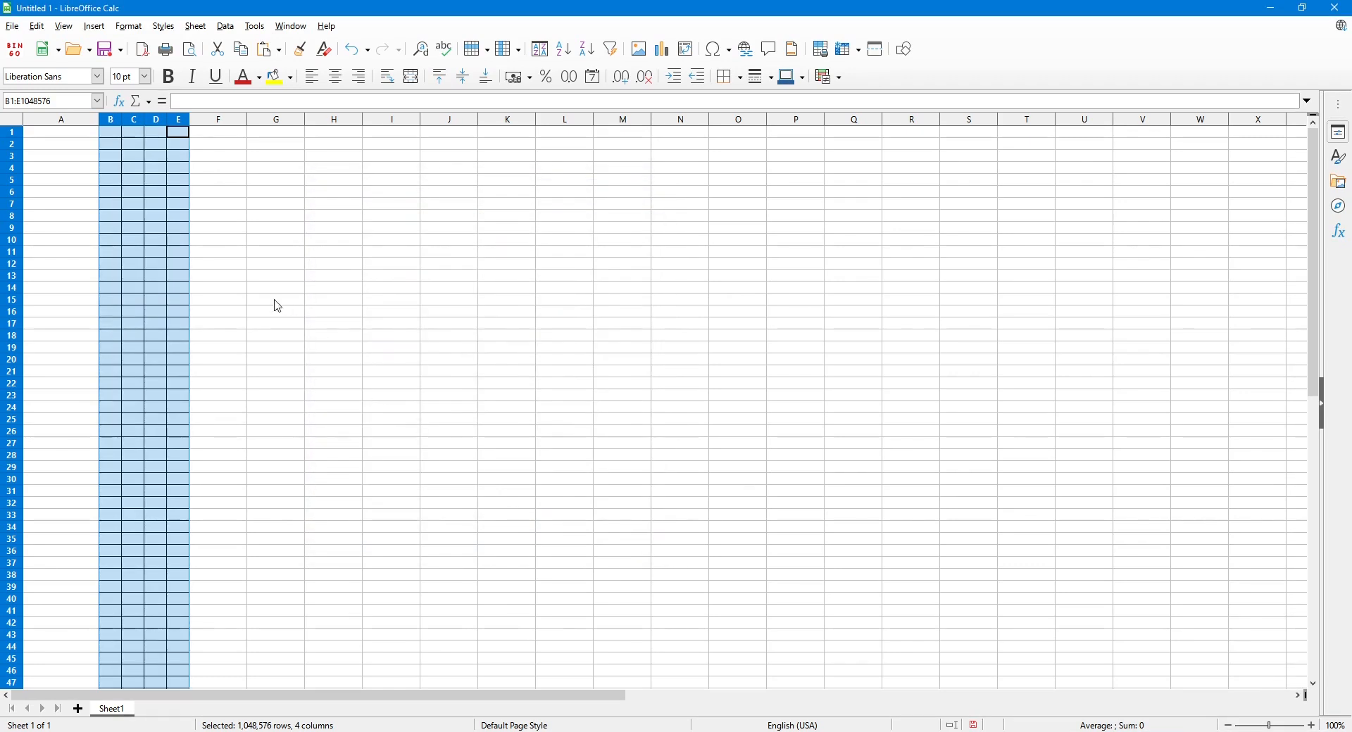
click(206, 231)
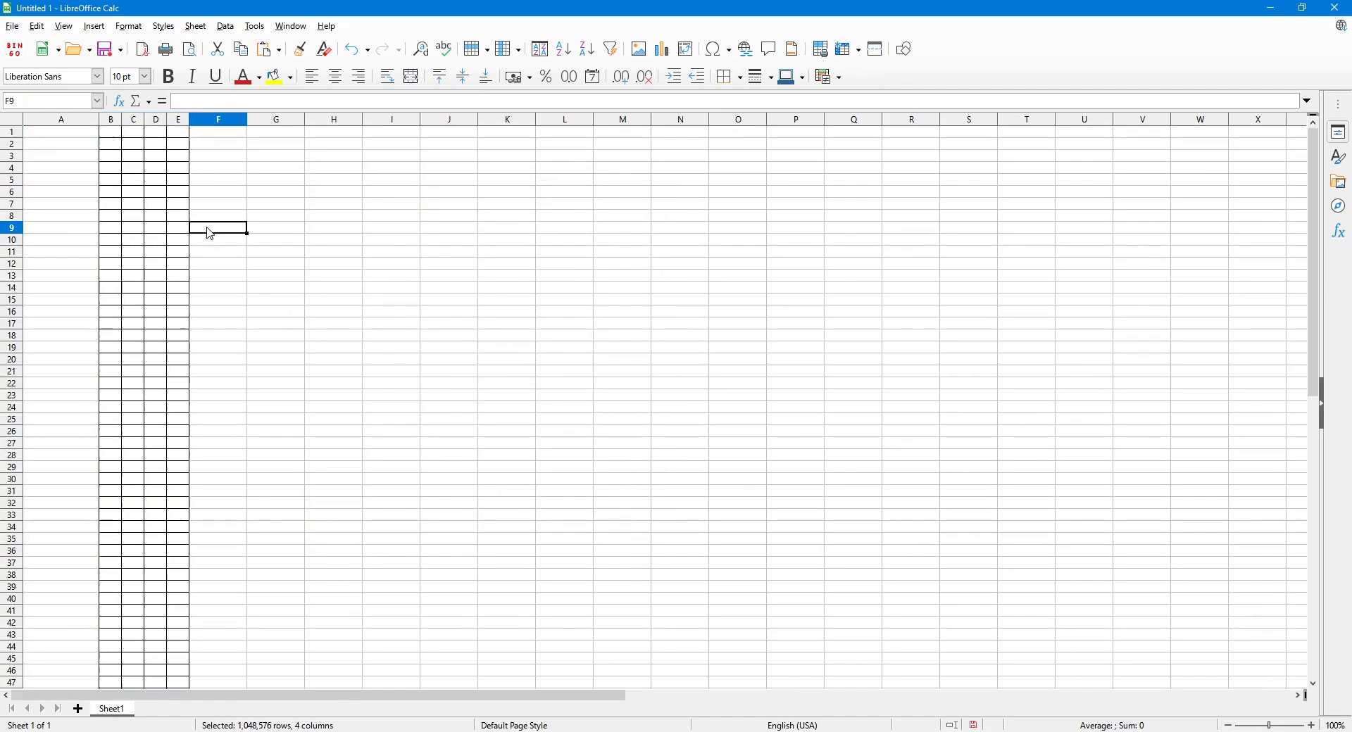
click(116, 134)
drag(115, 136, 246, 379)
click(331, 383)
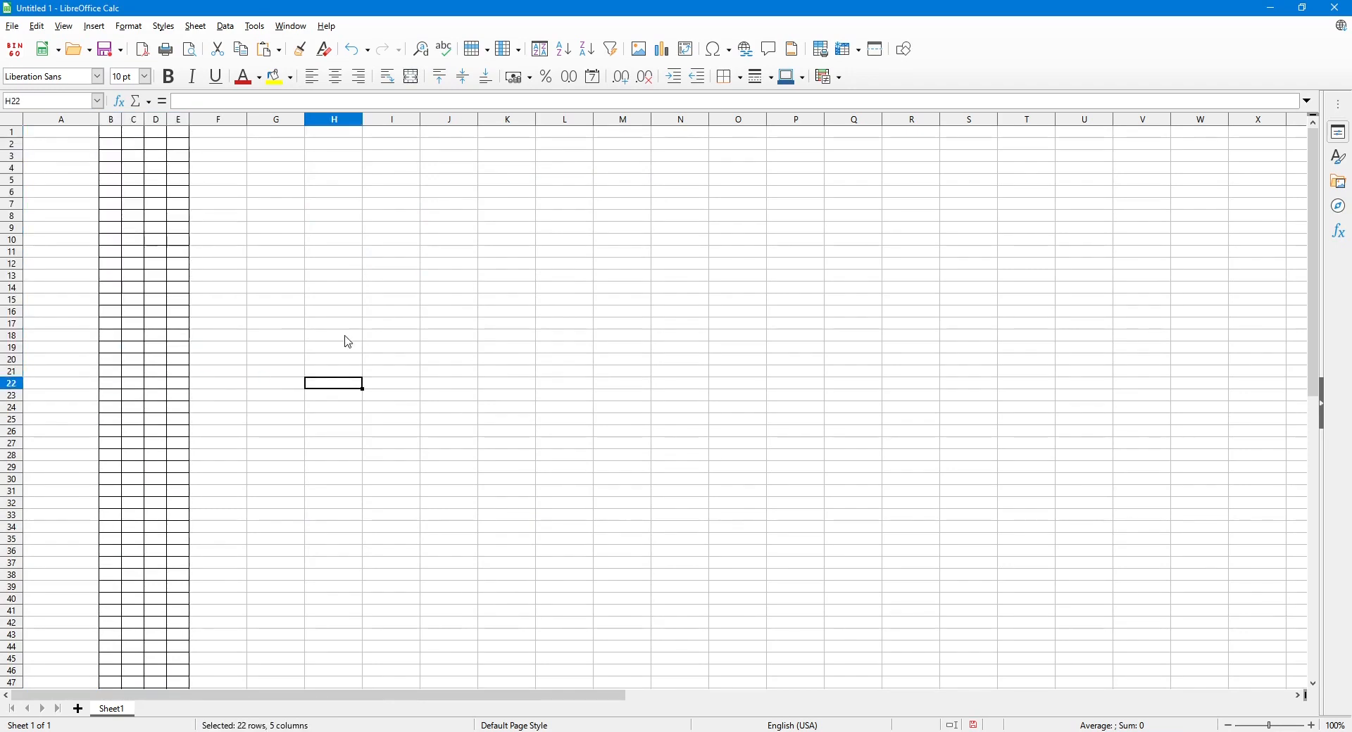
click(241, 197)
click(81, 194)
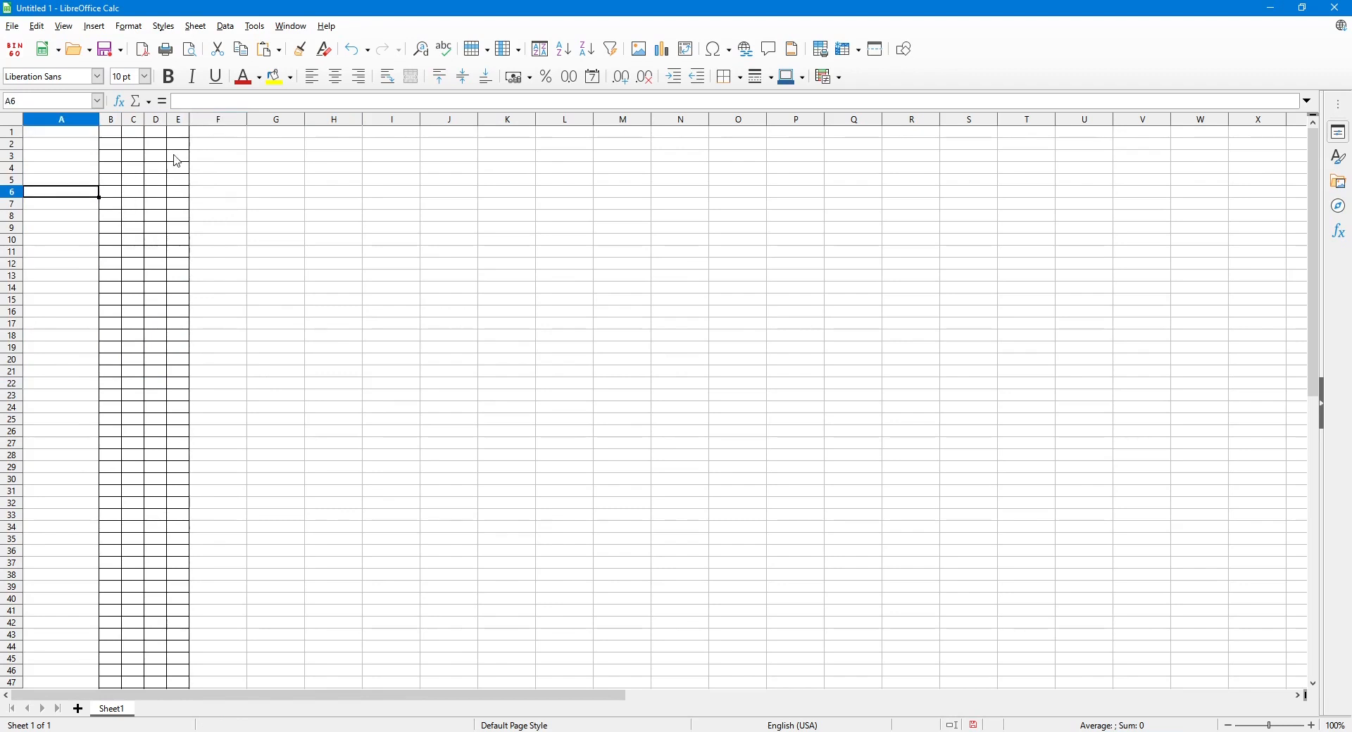
click(215, 155)
drag(110, 120, 176, 133)
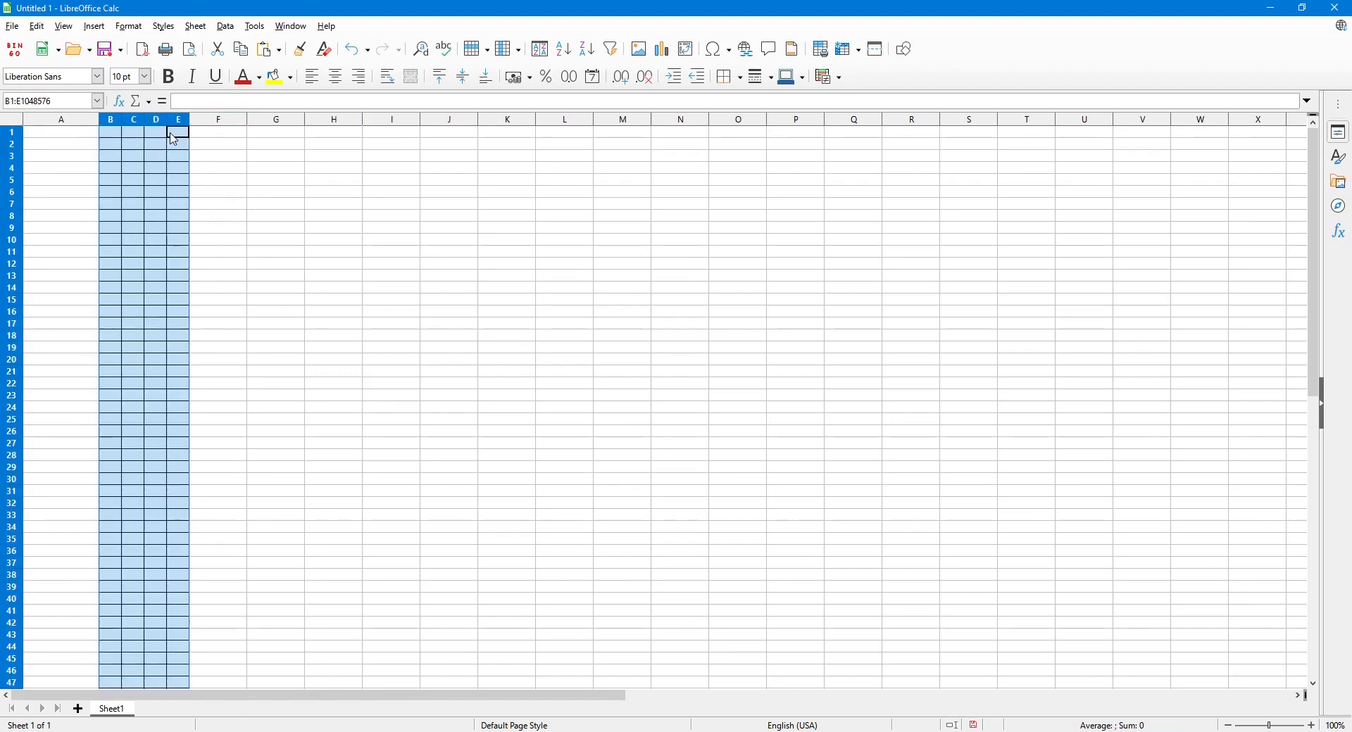
click(217, 121)
click(314, 144)
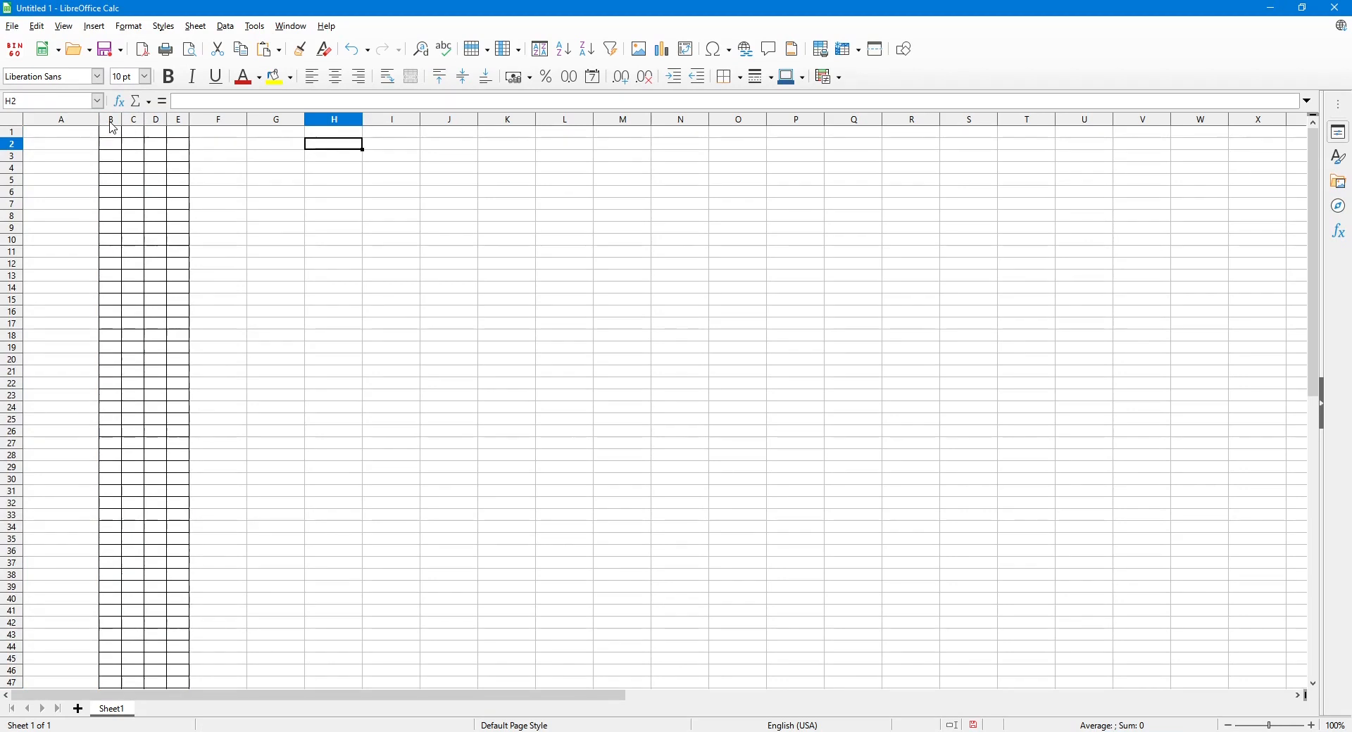
Thicken the outer border of columns B through E to 1.25 pt, leaving the inner lines as they are.
click(111, 120)
drag(117, 133, 181, 134)
click(64, 154)
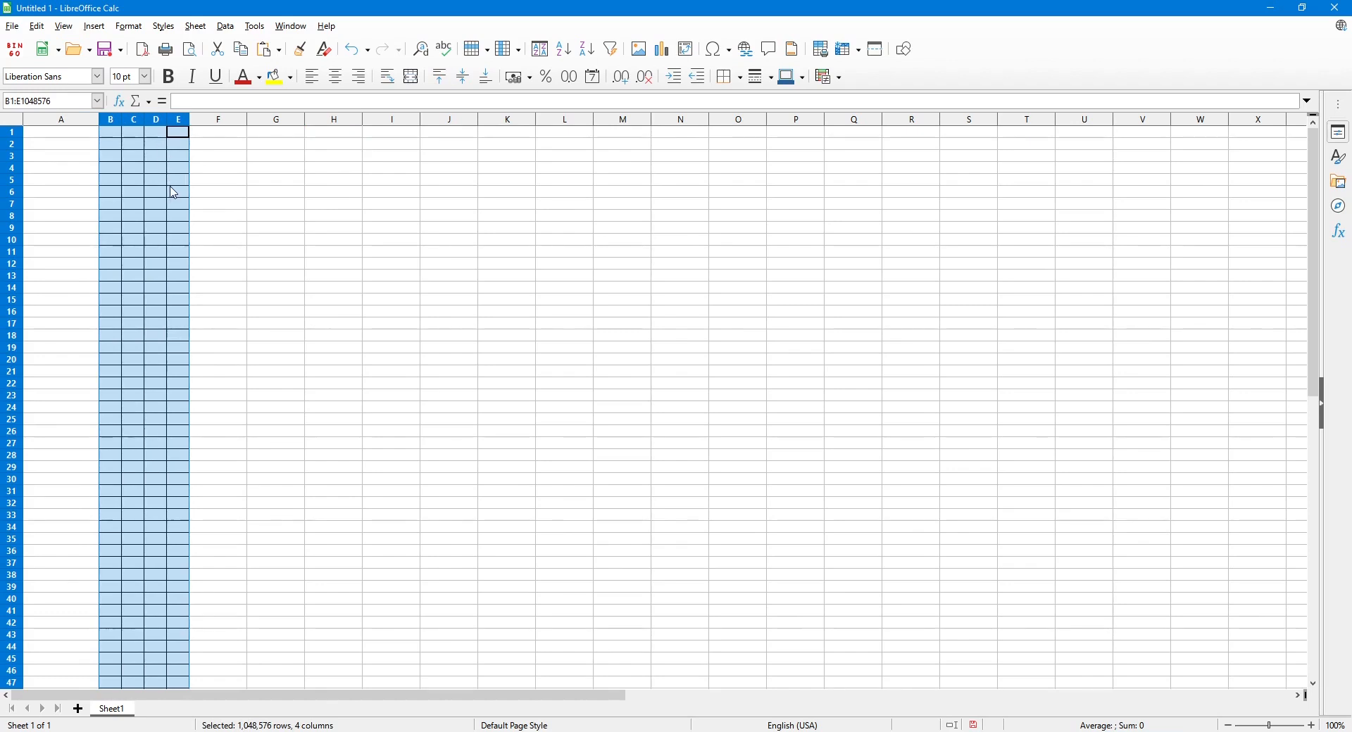
right_click(156, 149)
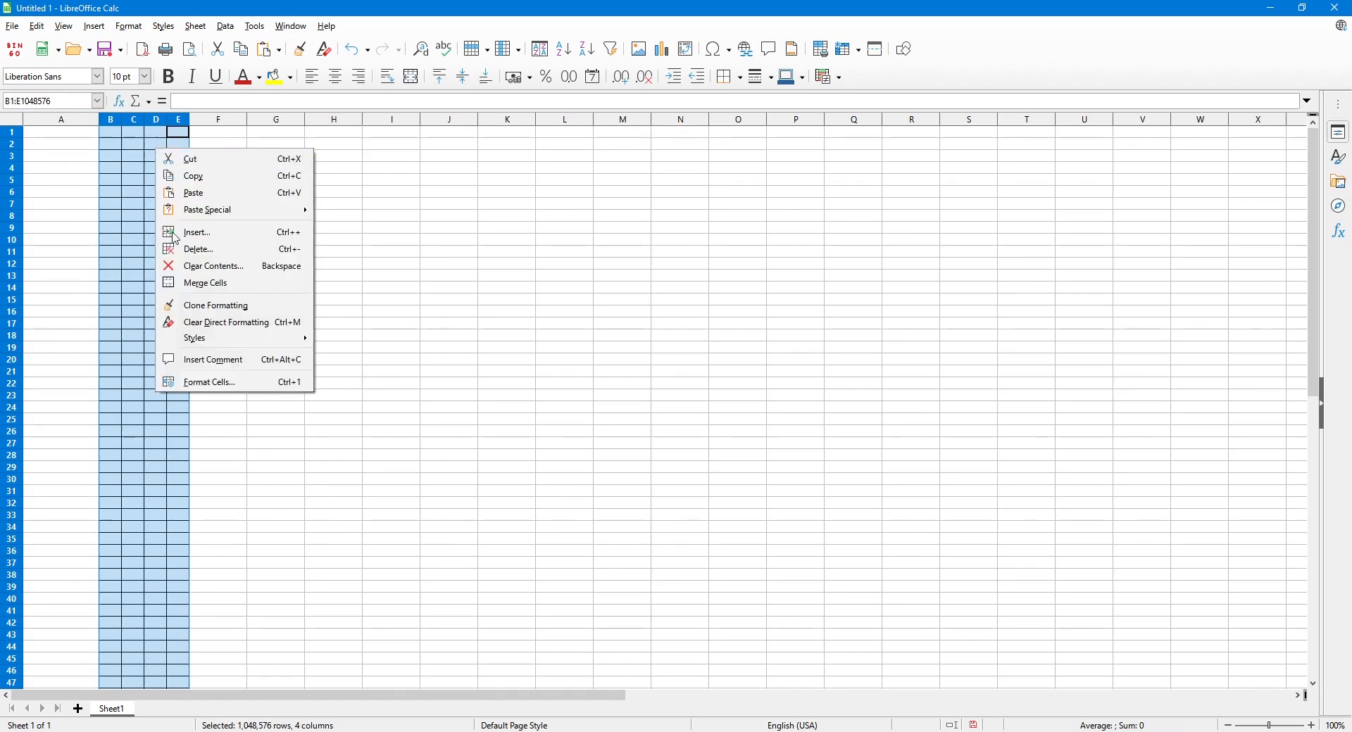
click(200, 380)
key(ctrl+1)
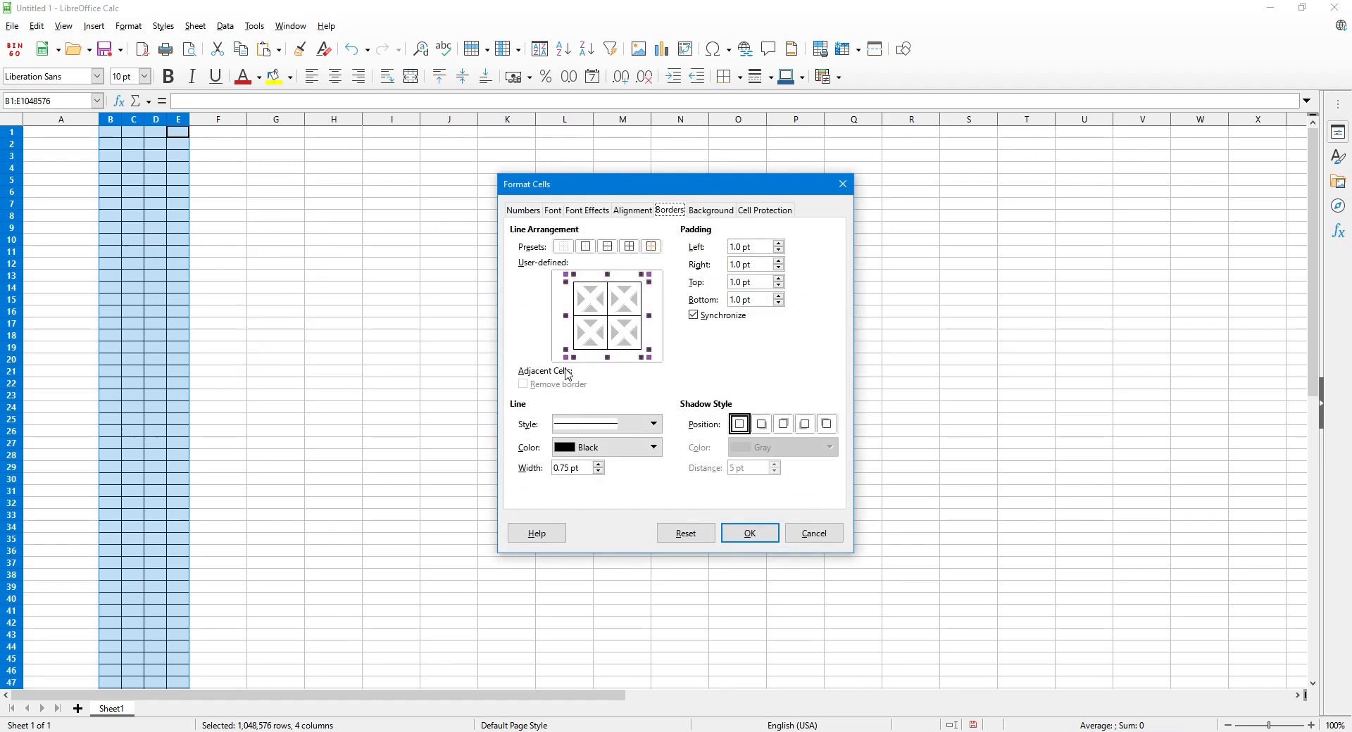
click(657, 255)
click(599, 464)
click(599, 465)
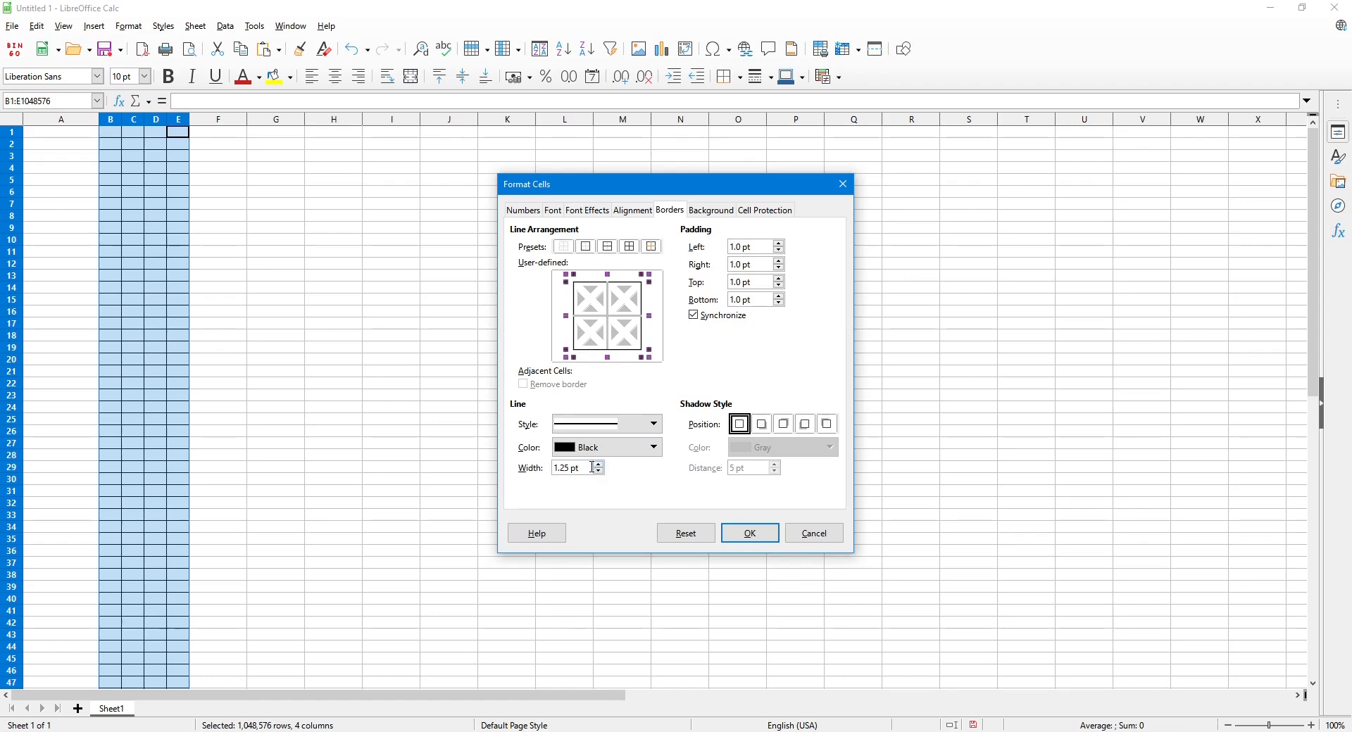
click(746, 537)
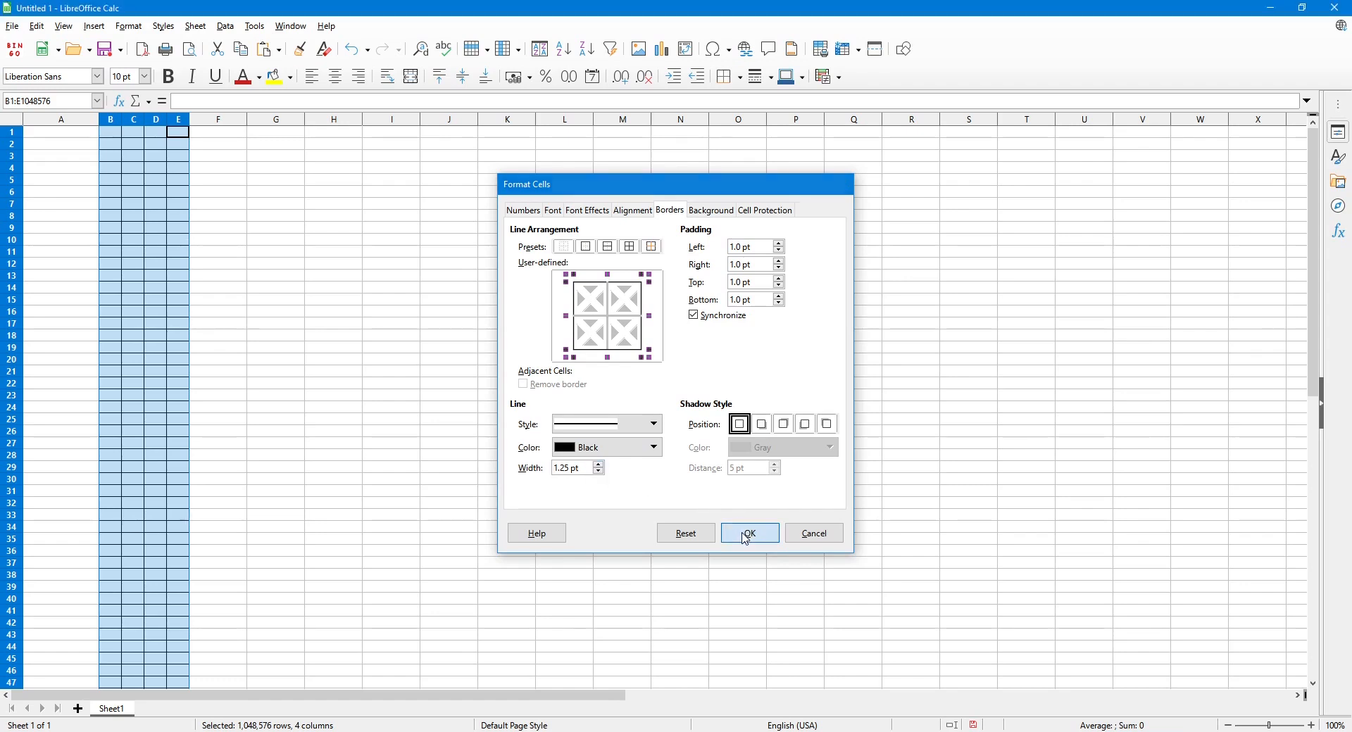
click(215, 169)
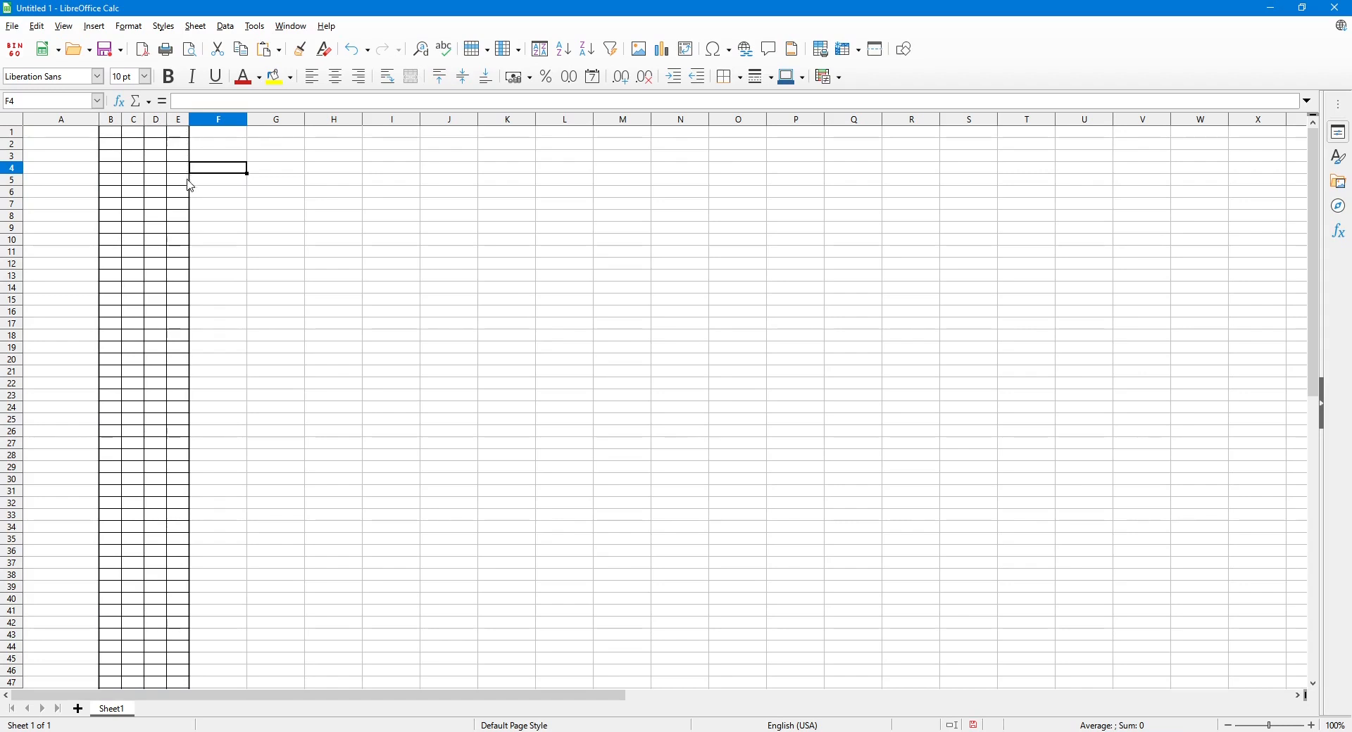
click(229, 324)
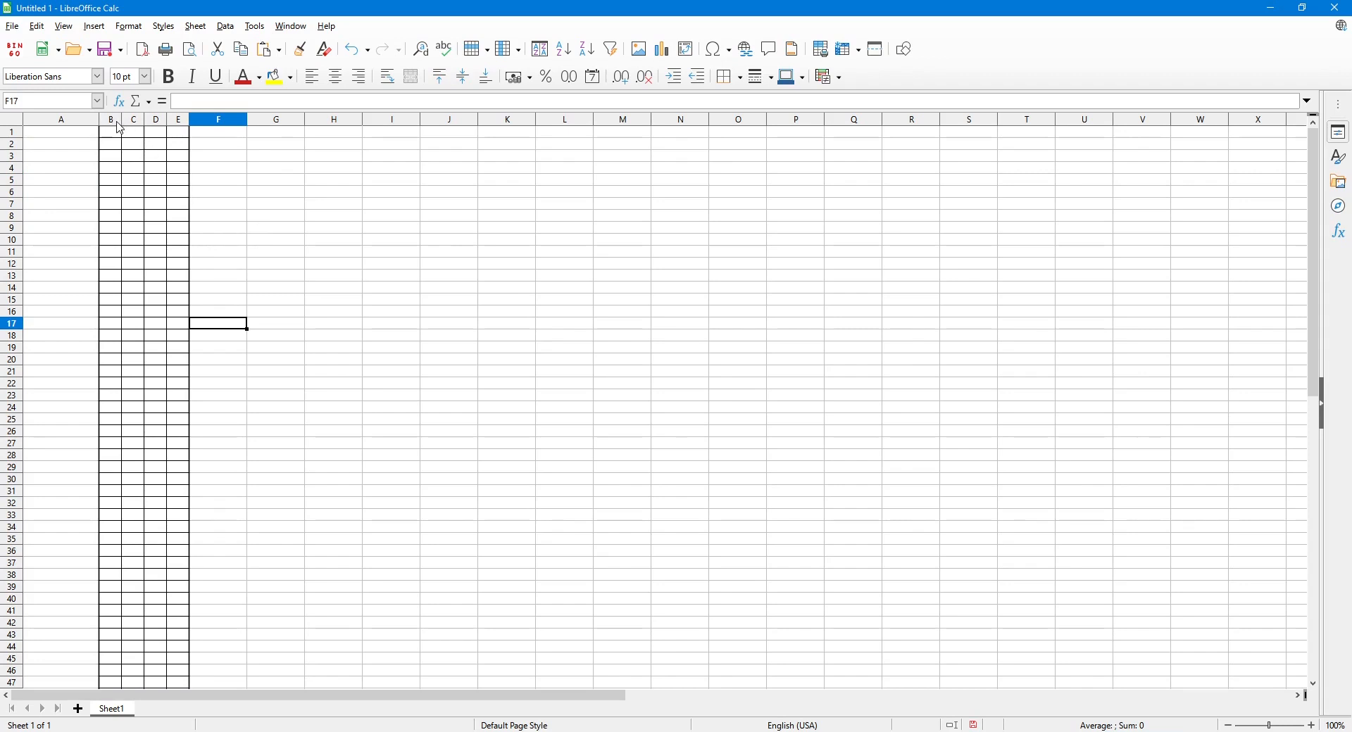
drag(114, 126, 380, 122)
click(93, 169)
click(120, 182)
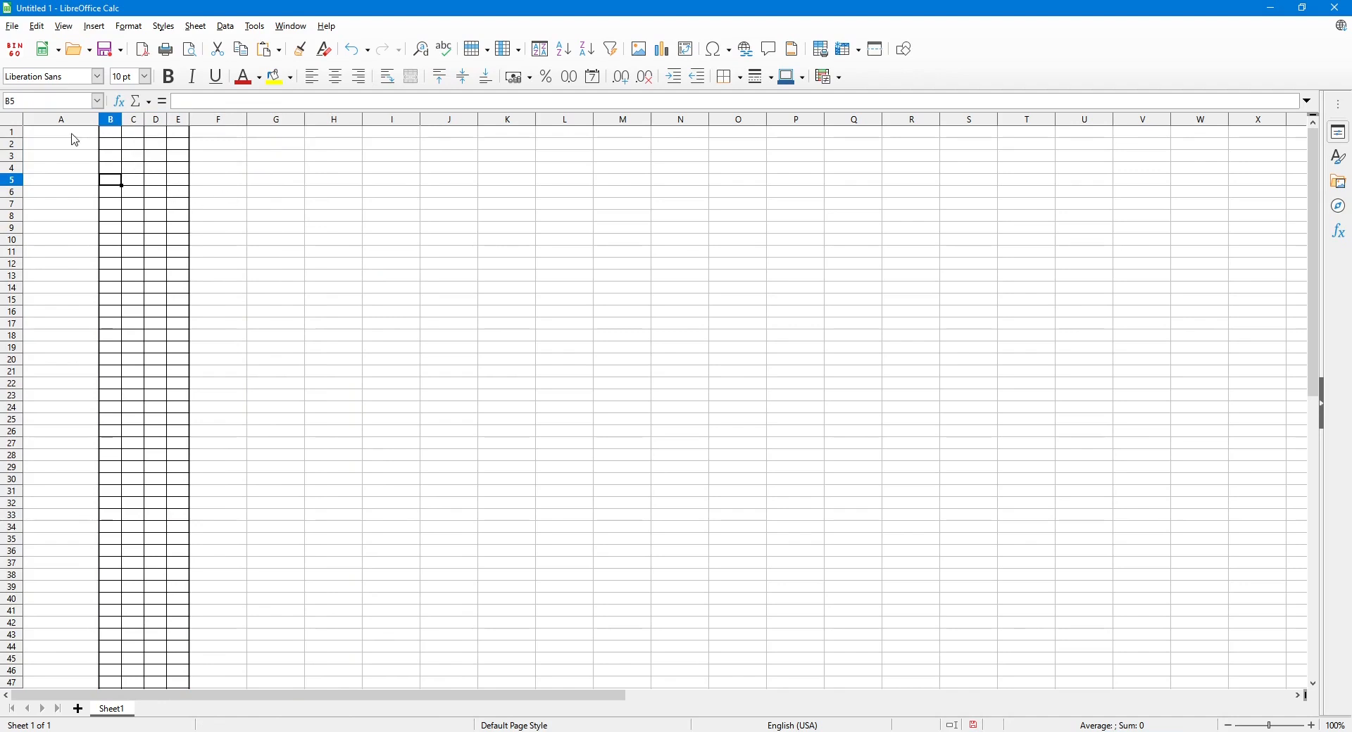
click(17, 134)
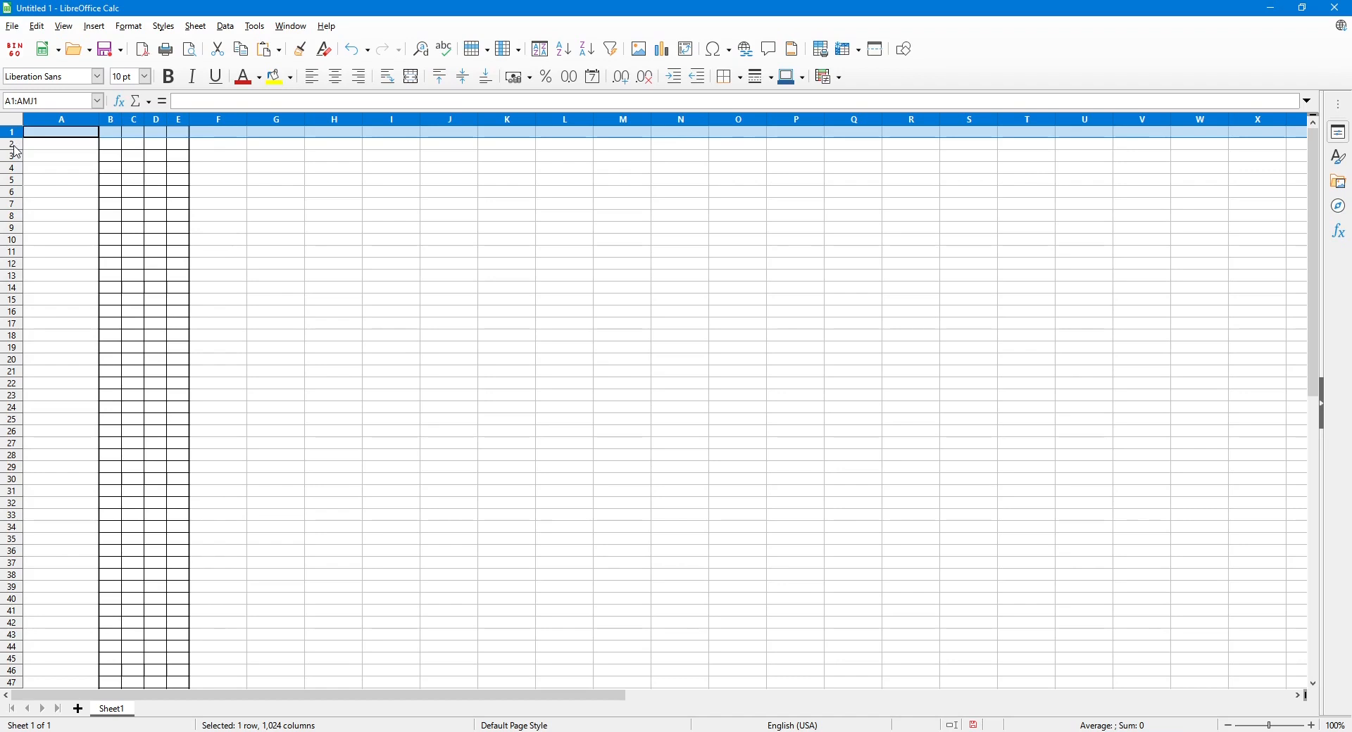
click(17, 145)
click(115, 149)
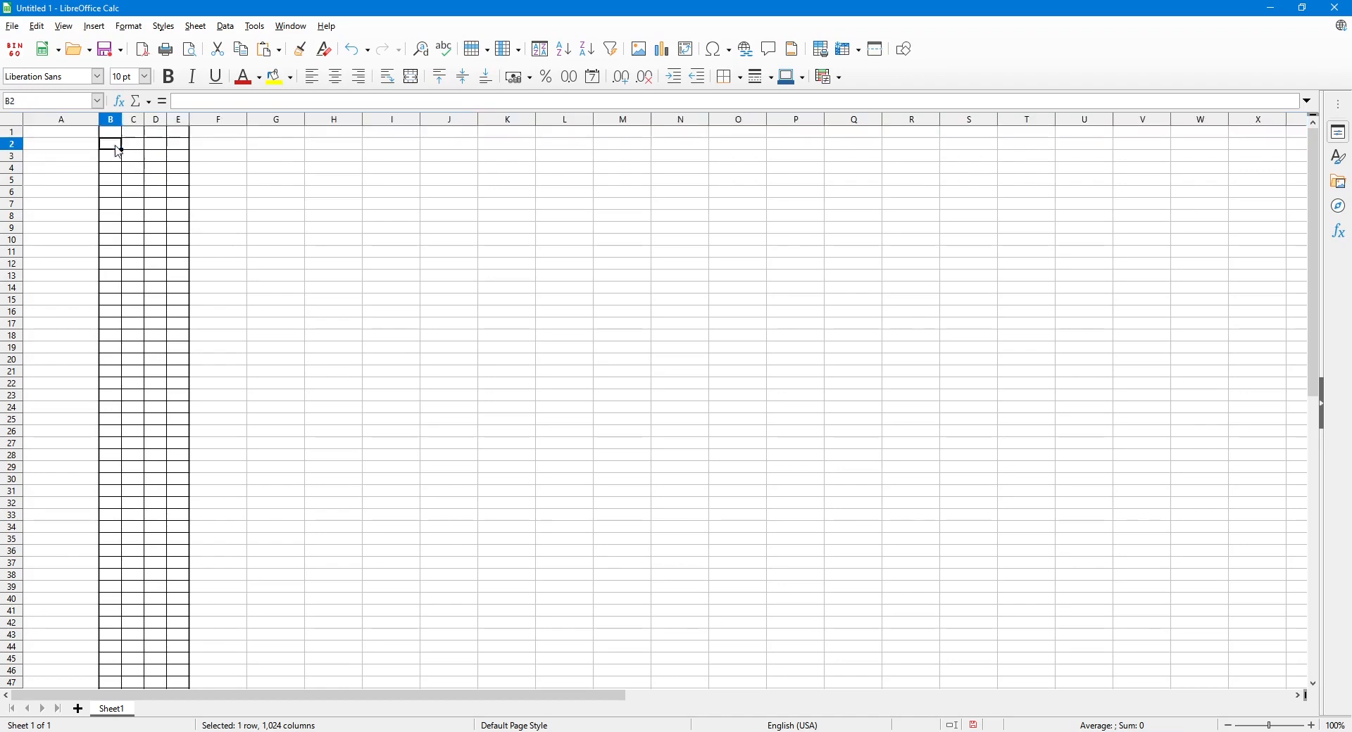
click(67, 148)
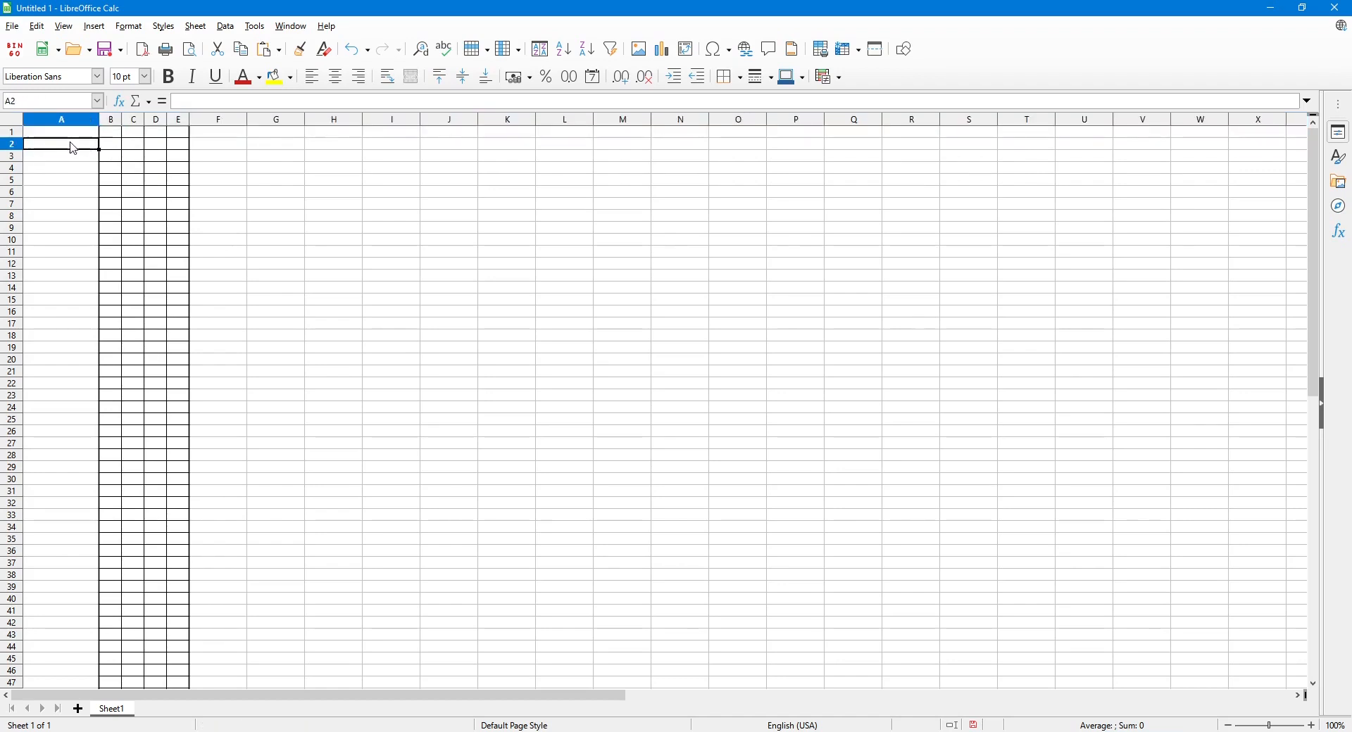
Merge cells B2 through E2 into one header cell above the four narrow columns.
click(110, 150)
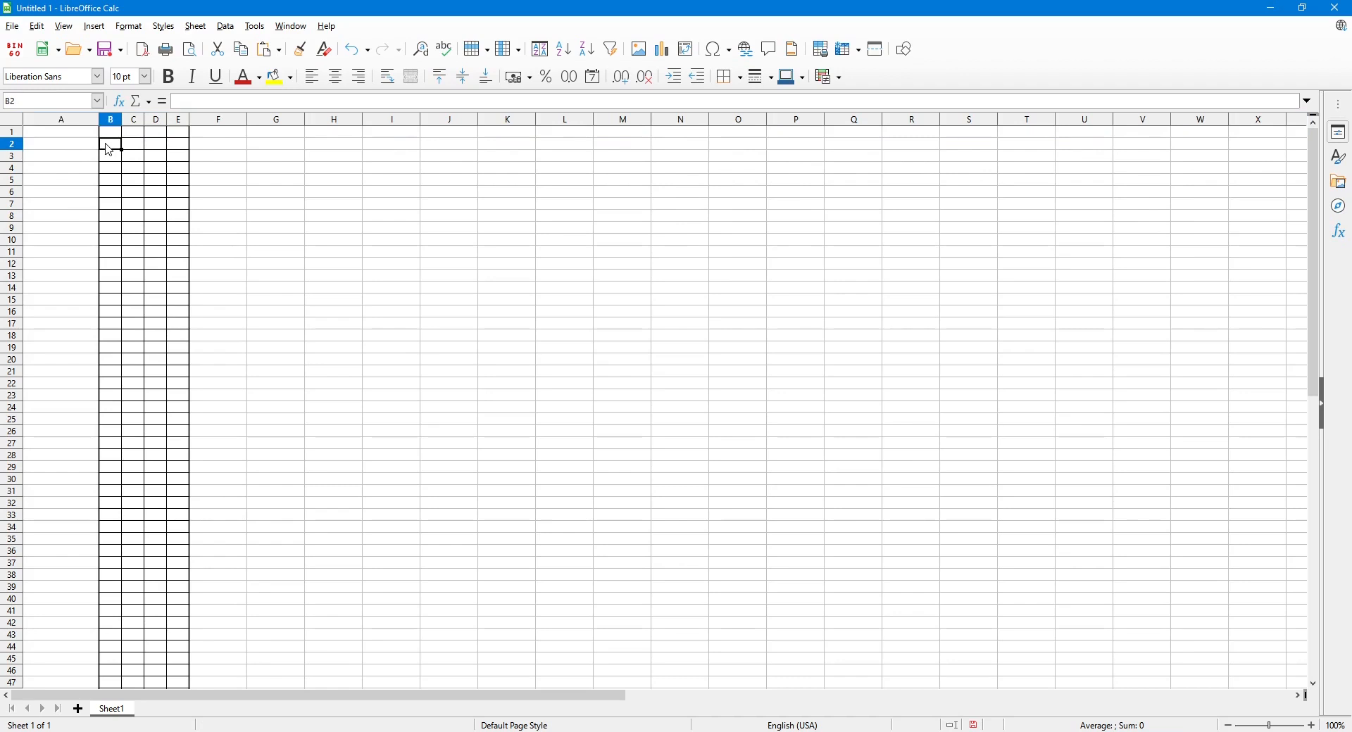
drag(110, 149, 177, 148)
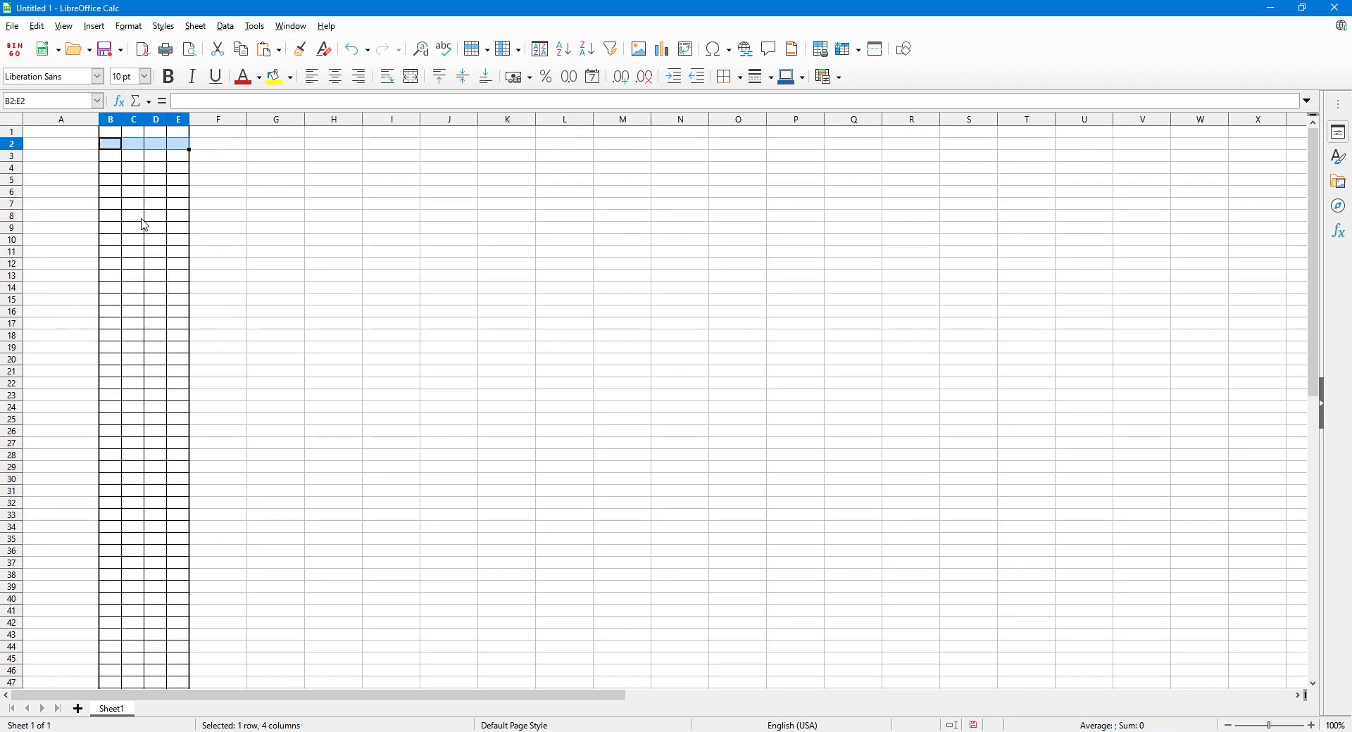
right_click(161, 151)
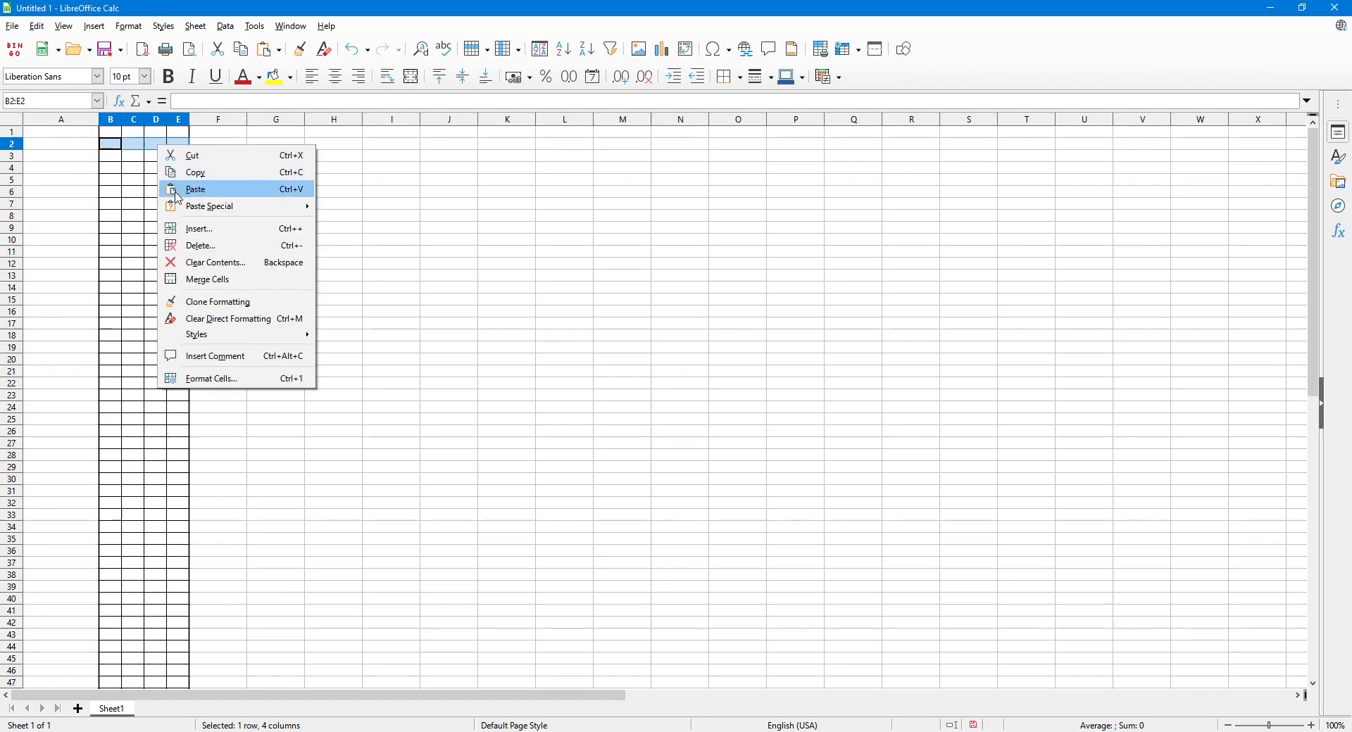
click(236, 281)
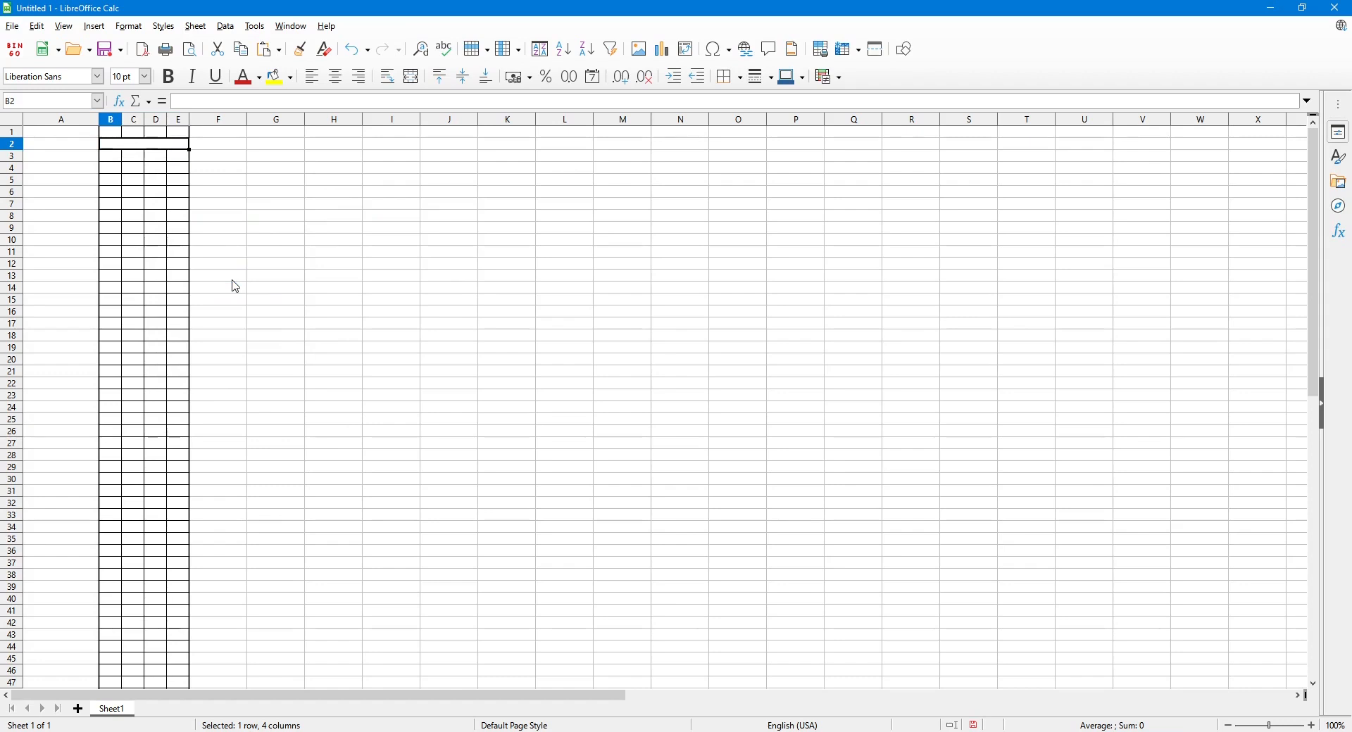
Make row 2 about twice as tall and enter "January" in the merged header cell B2.
click(219, 170)
click(113, 146)
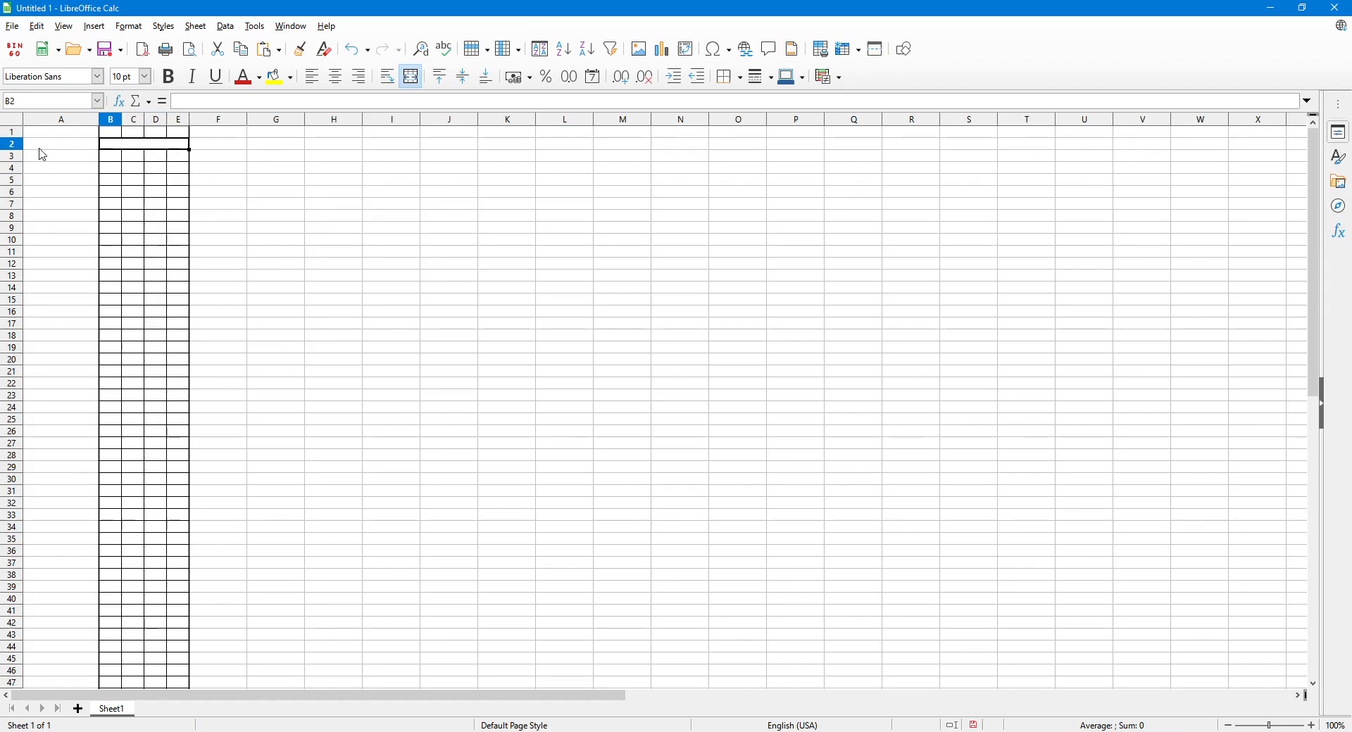
drag(19, 150, 12, 161)
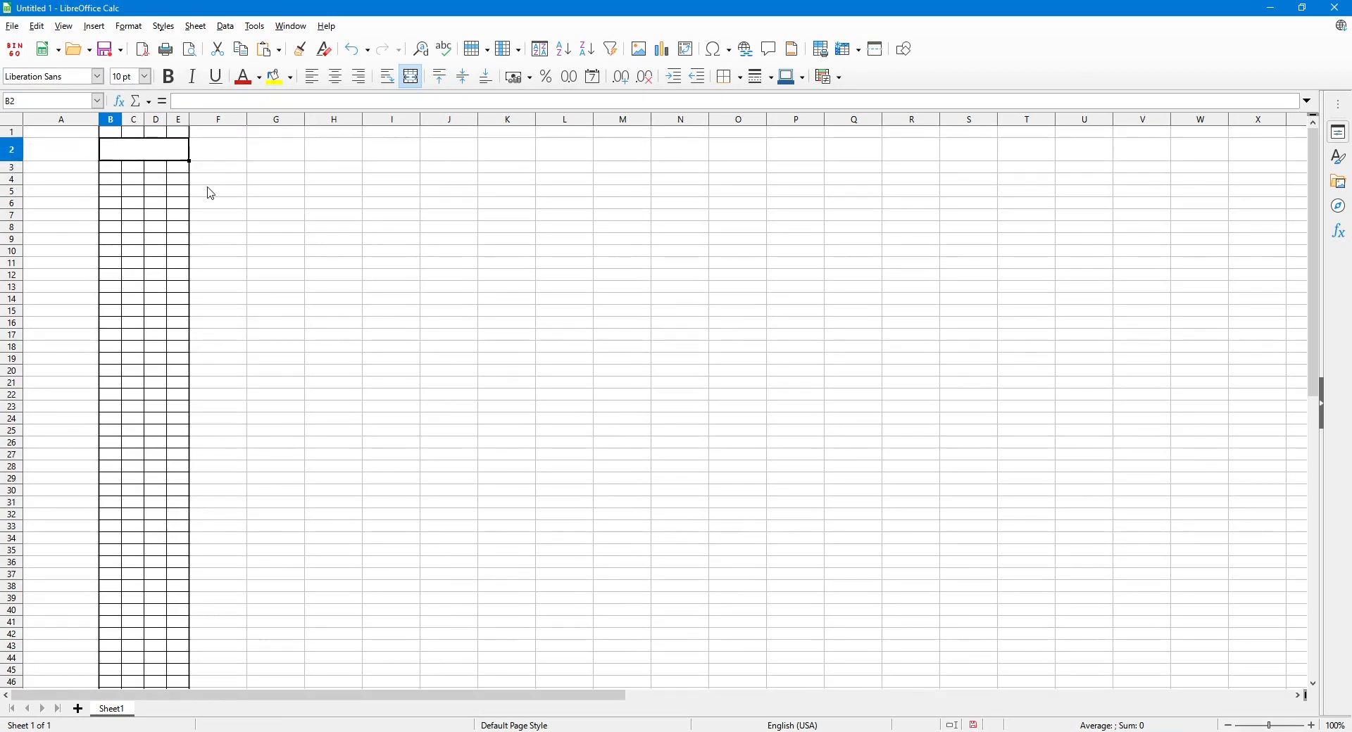
double_click(142, 152)
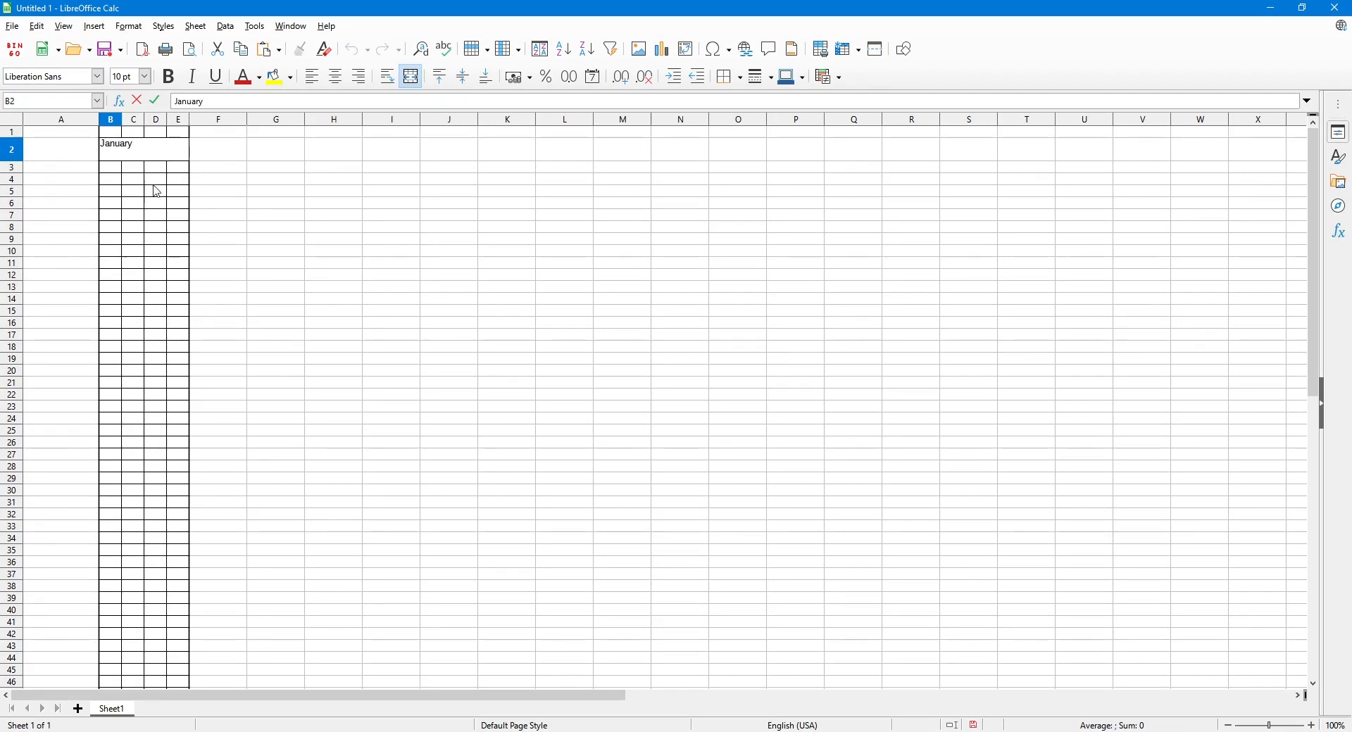
drag(179, 179, 178, 191)
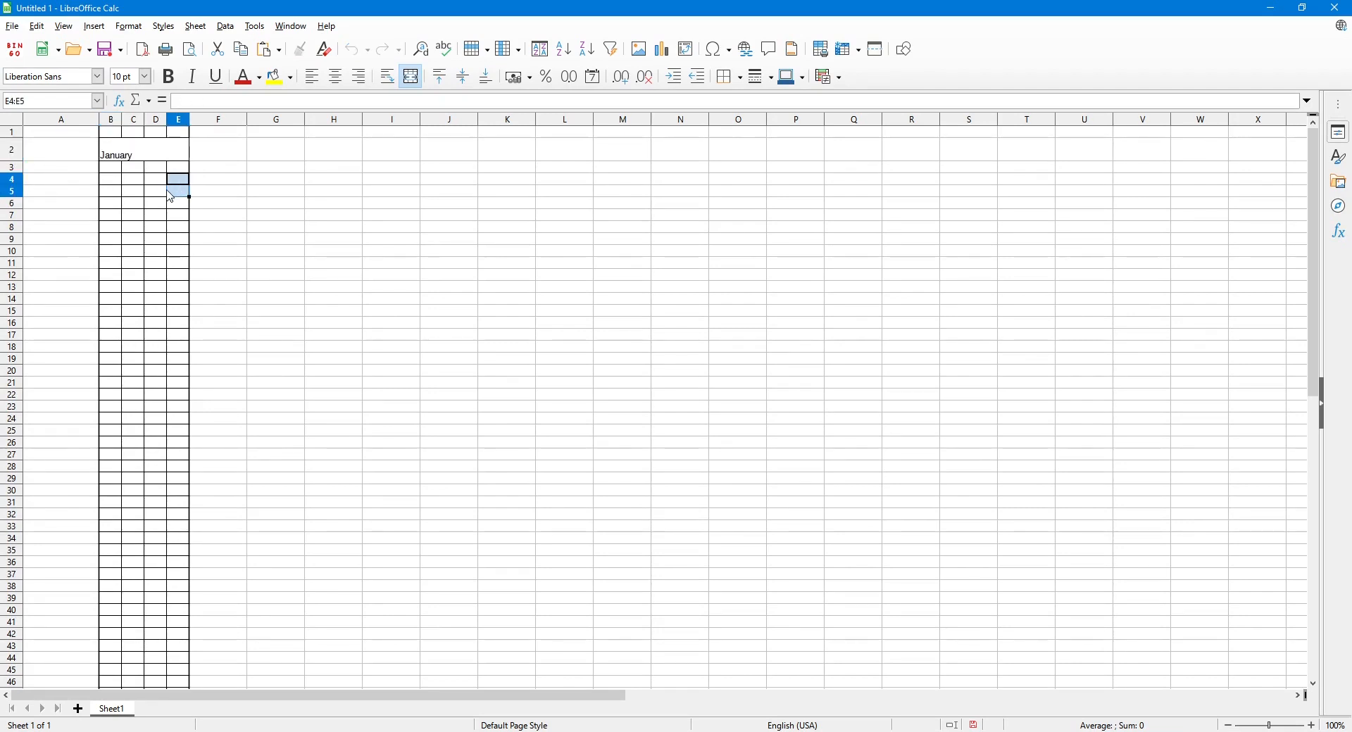
click(189, 153)
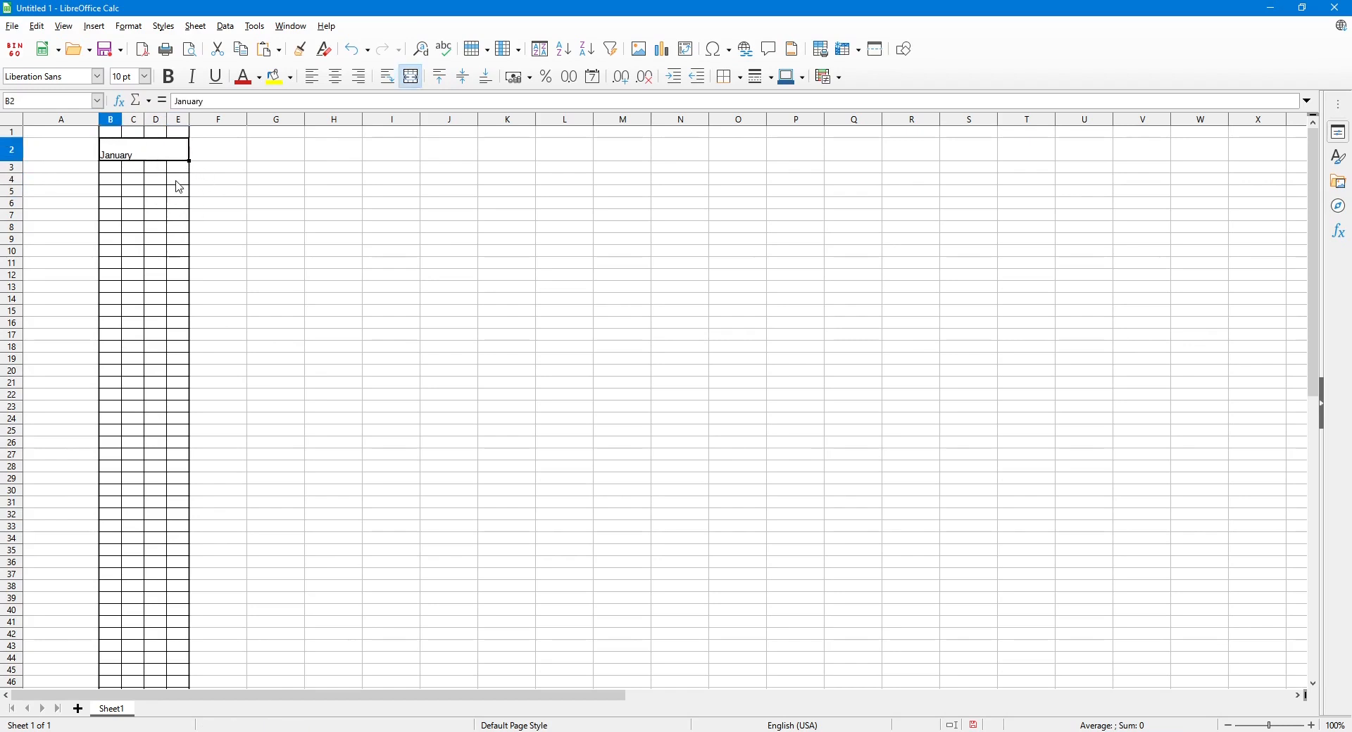
click(179, 181)
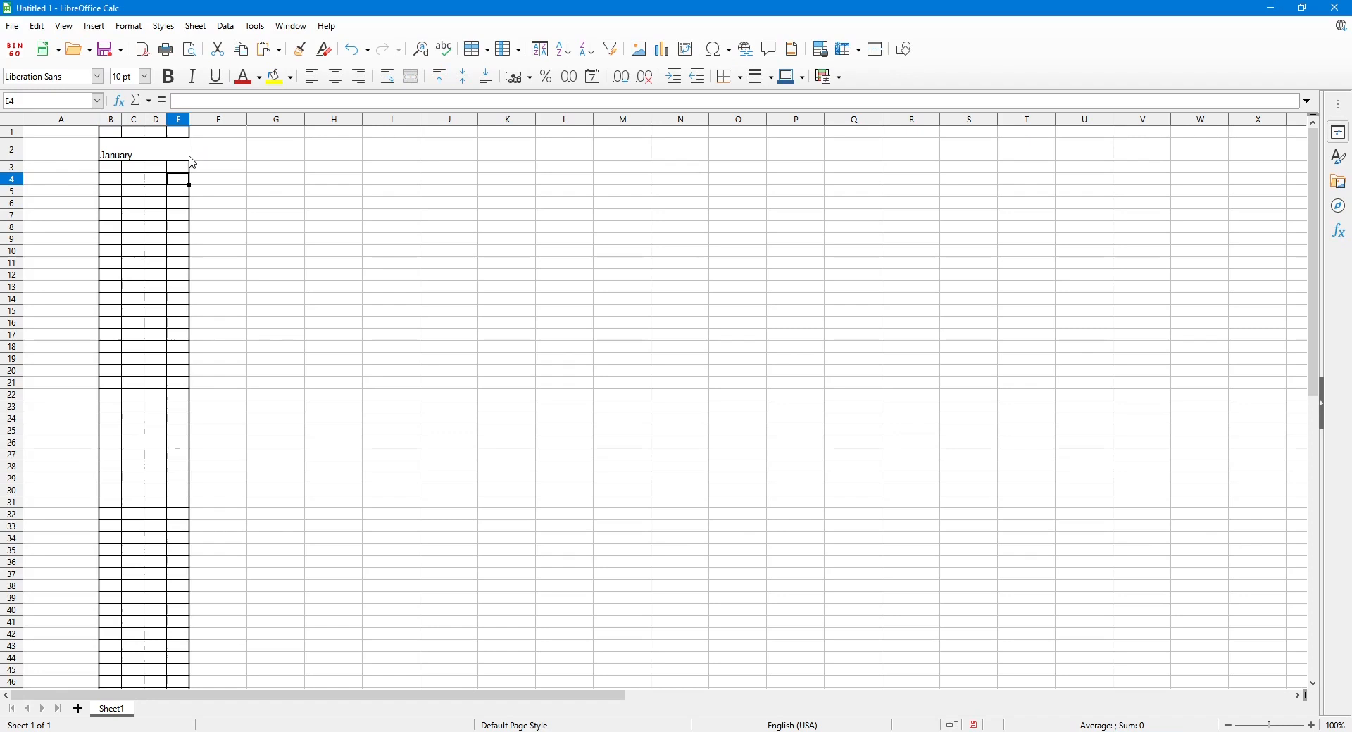
click(191, 159)
click(150, 216)
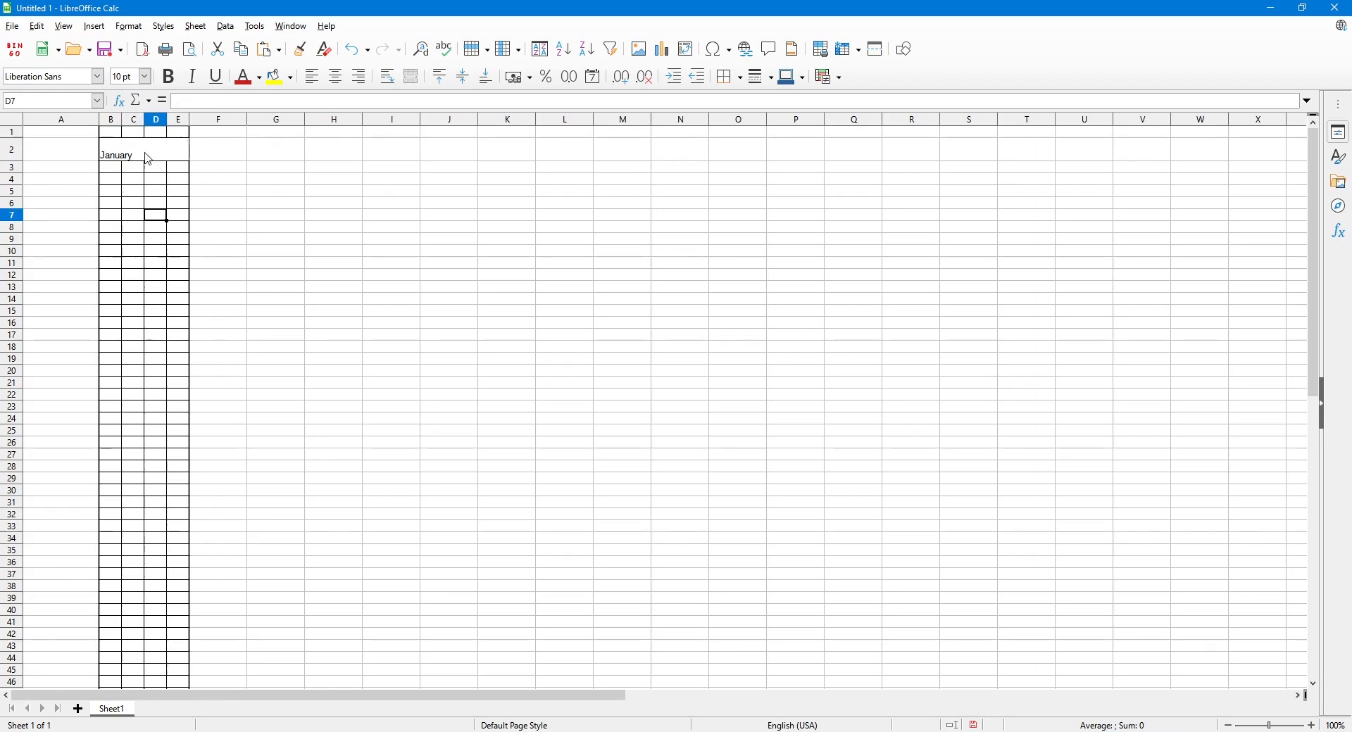
drag(117, 126, 180, 167)
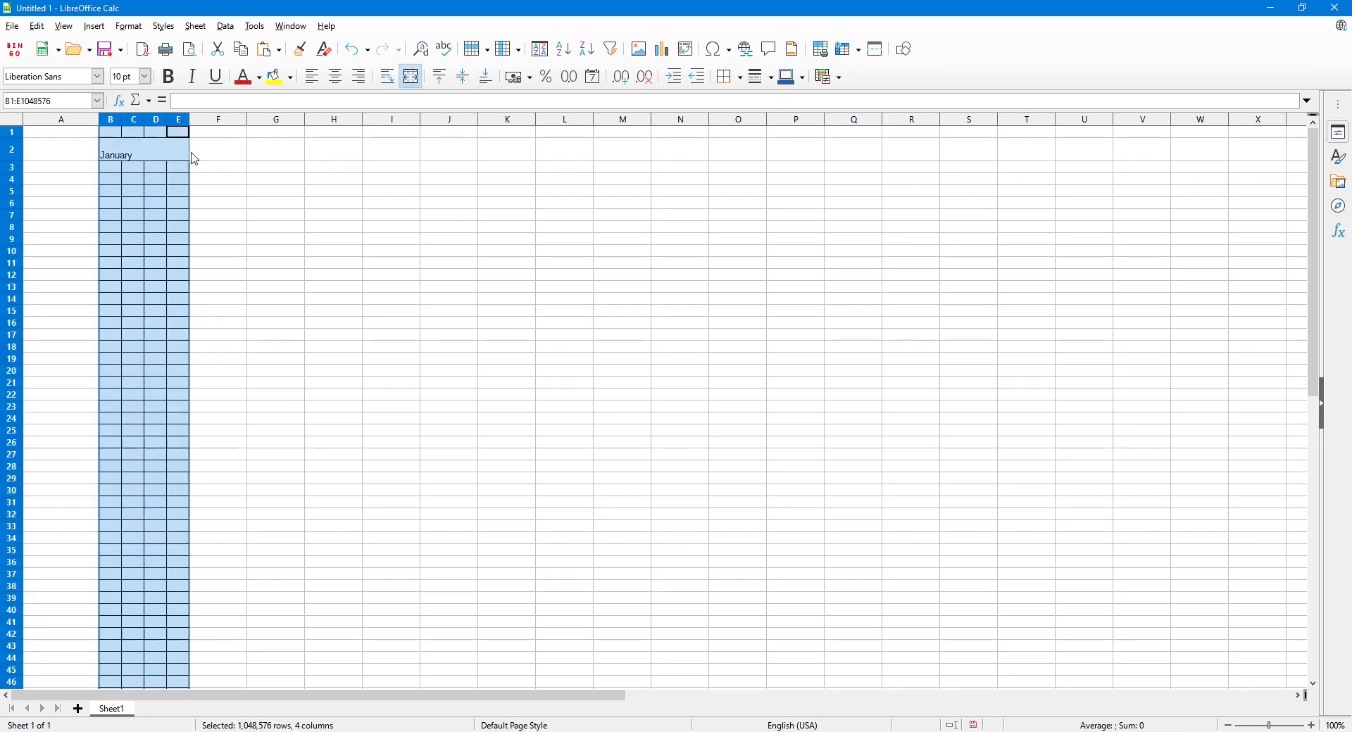
click(195, 156)
click(97, 153)
click(115, 148)
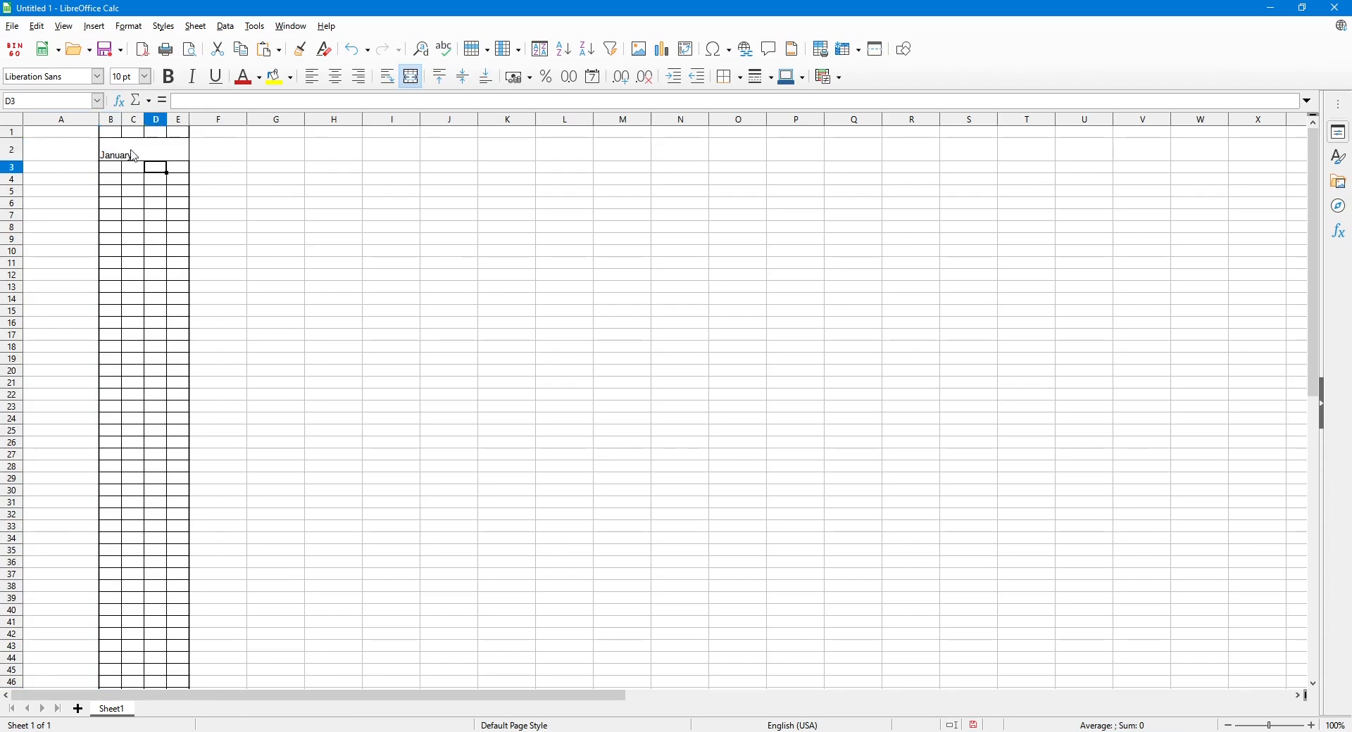
Apply a black 1.25 pt outer border to columns B through E again, keeping the inner lines.
drag(114, 124, 174, 131)
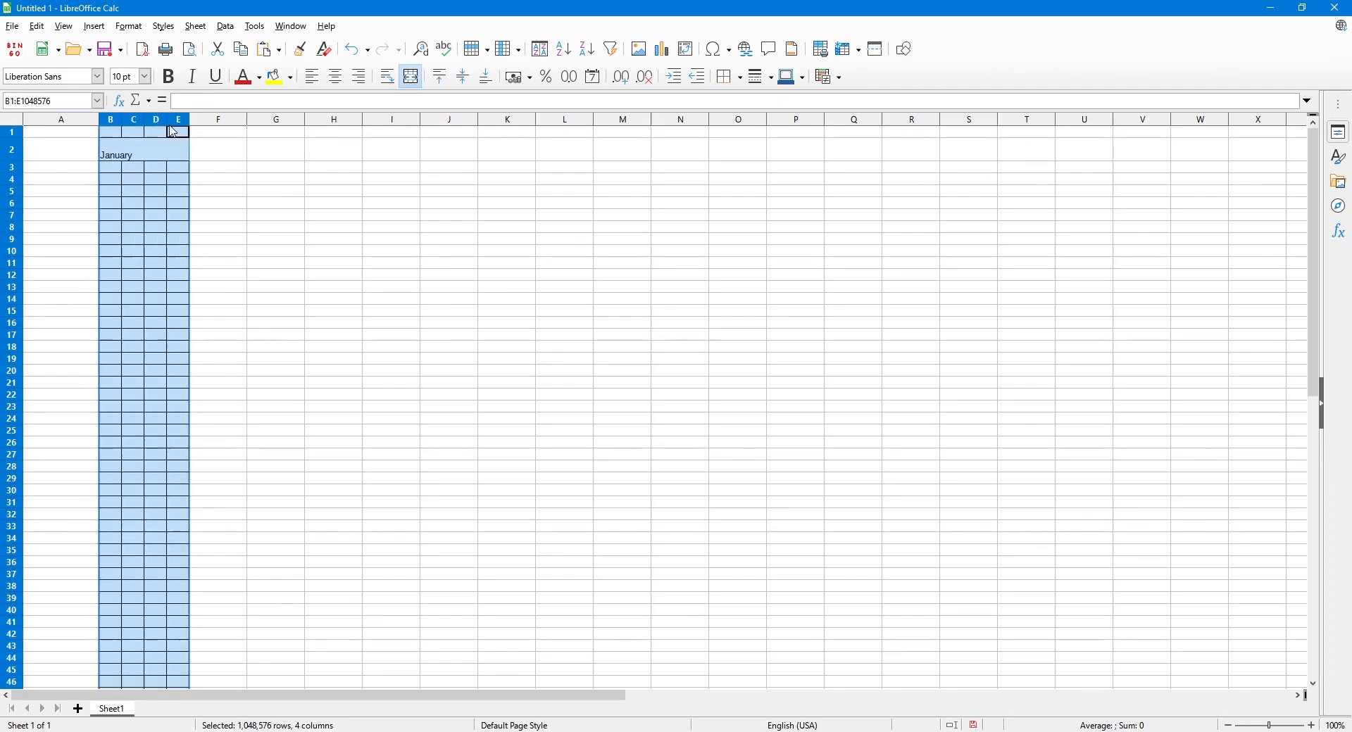
right_click(167, 127)
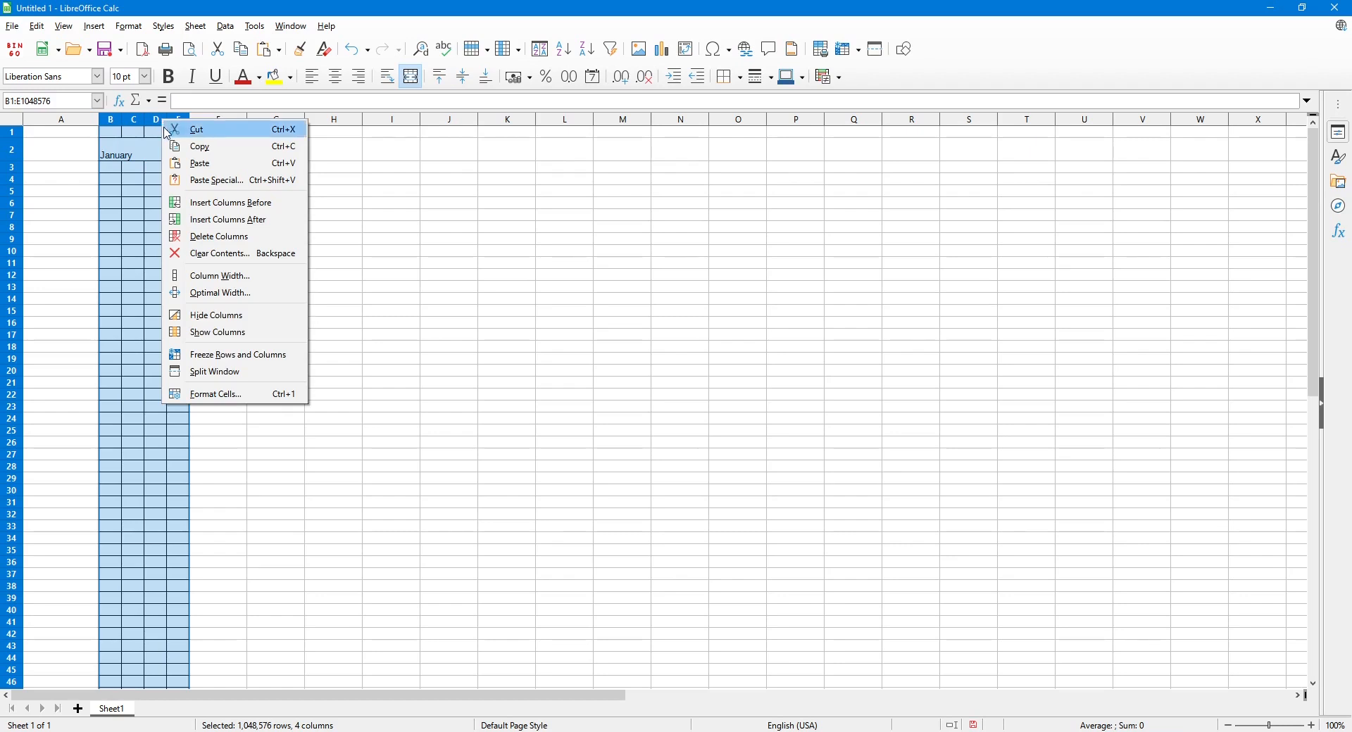
click(232, 394)
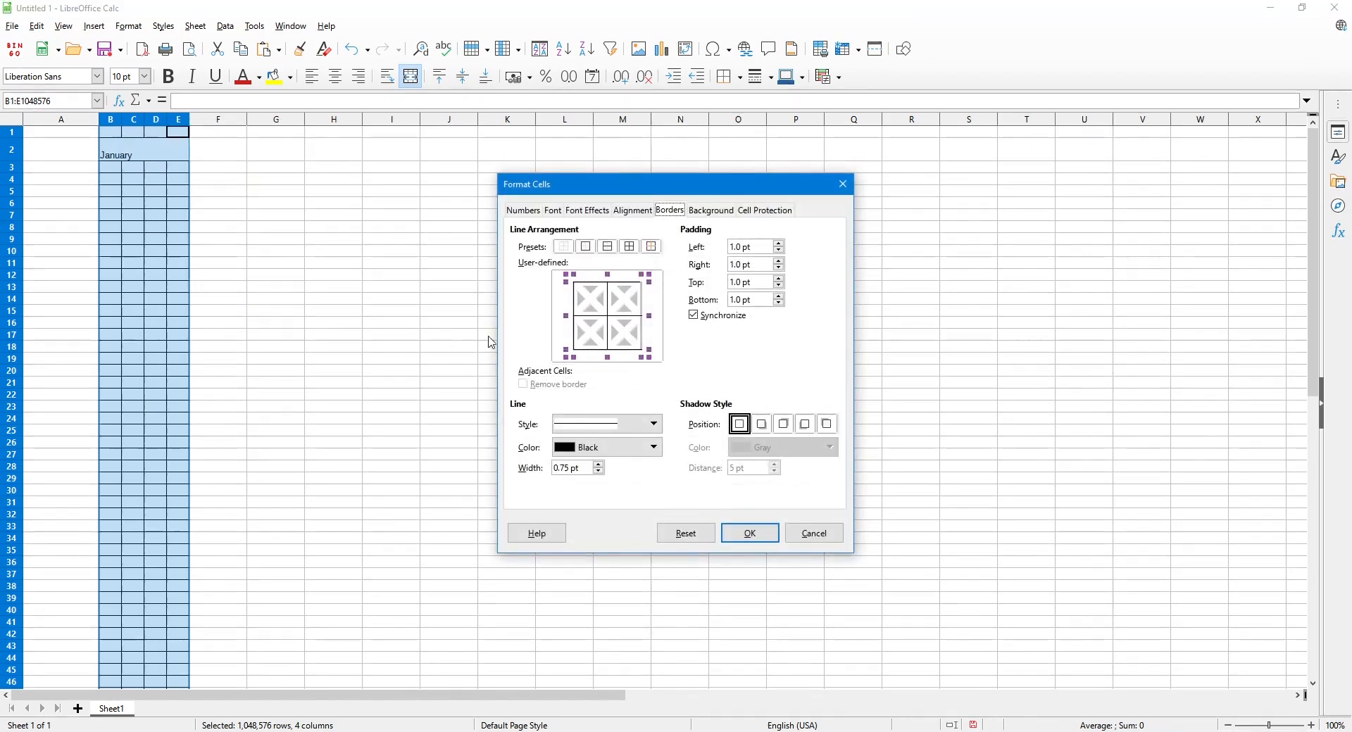
click(653, 248)
click(599, 465)
click(599, 465)
click(751, 533)
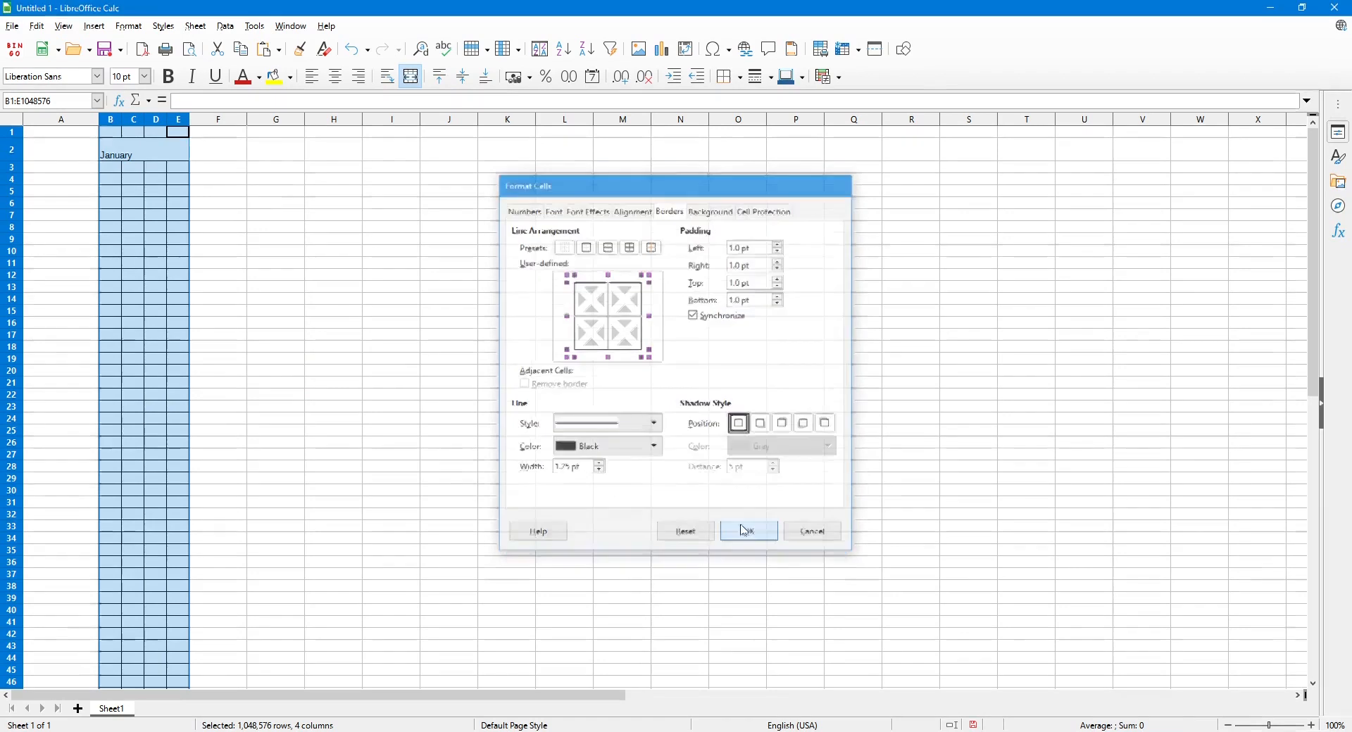
click(230, 217)
click(170, 153)
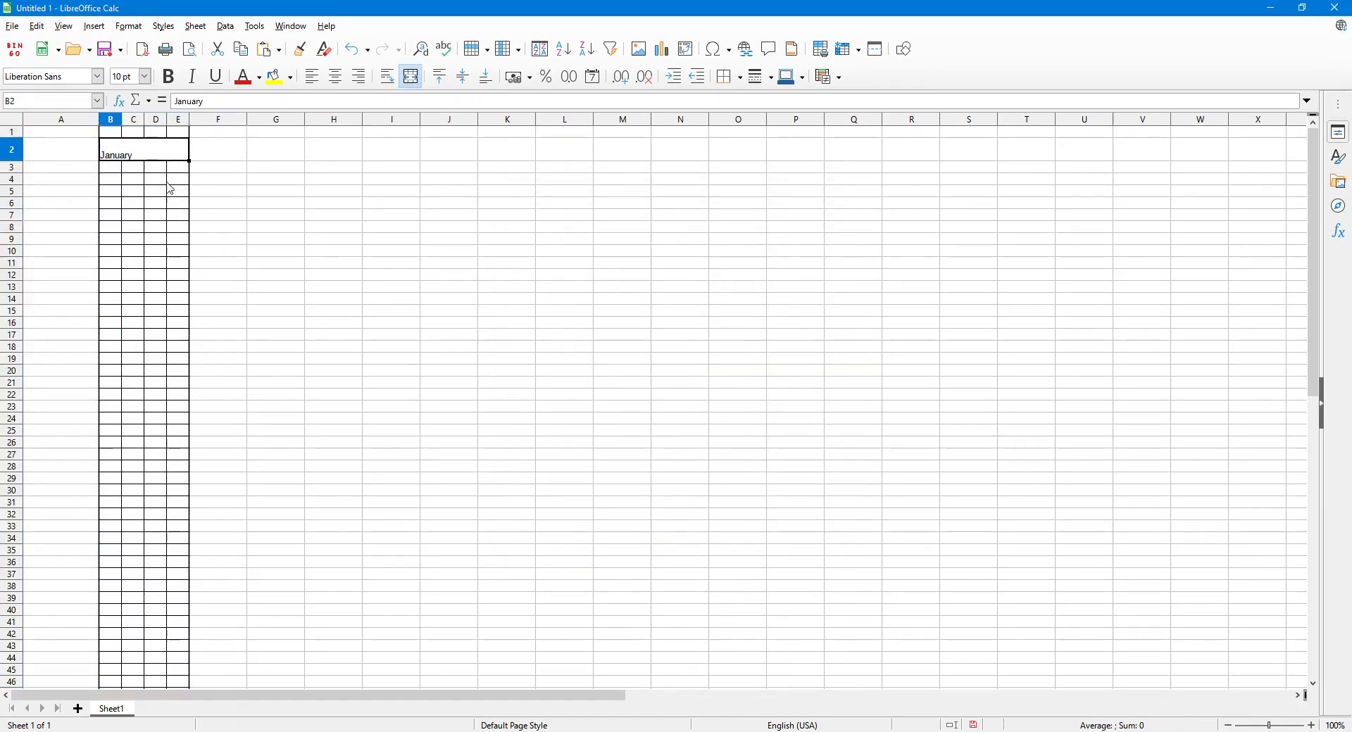
drag(118, 124, 173, 125)
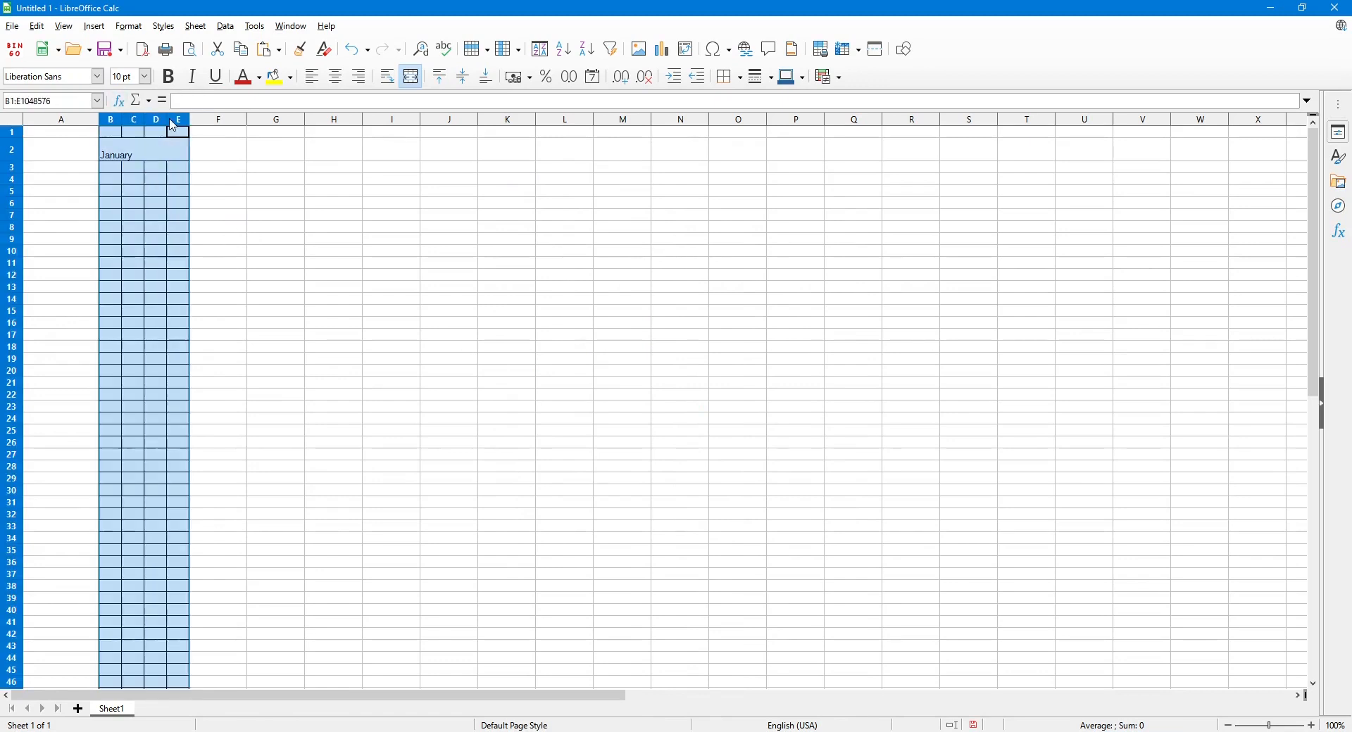
click(187, 226)
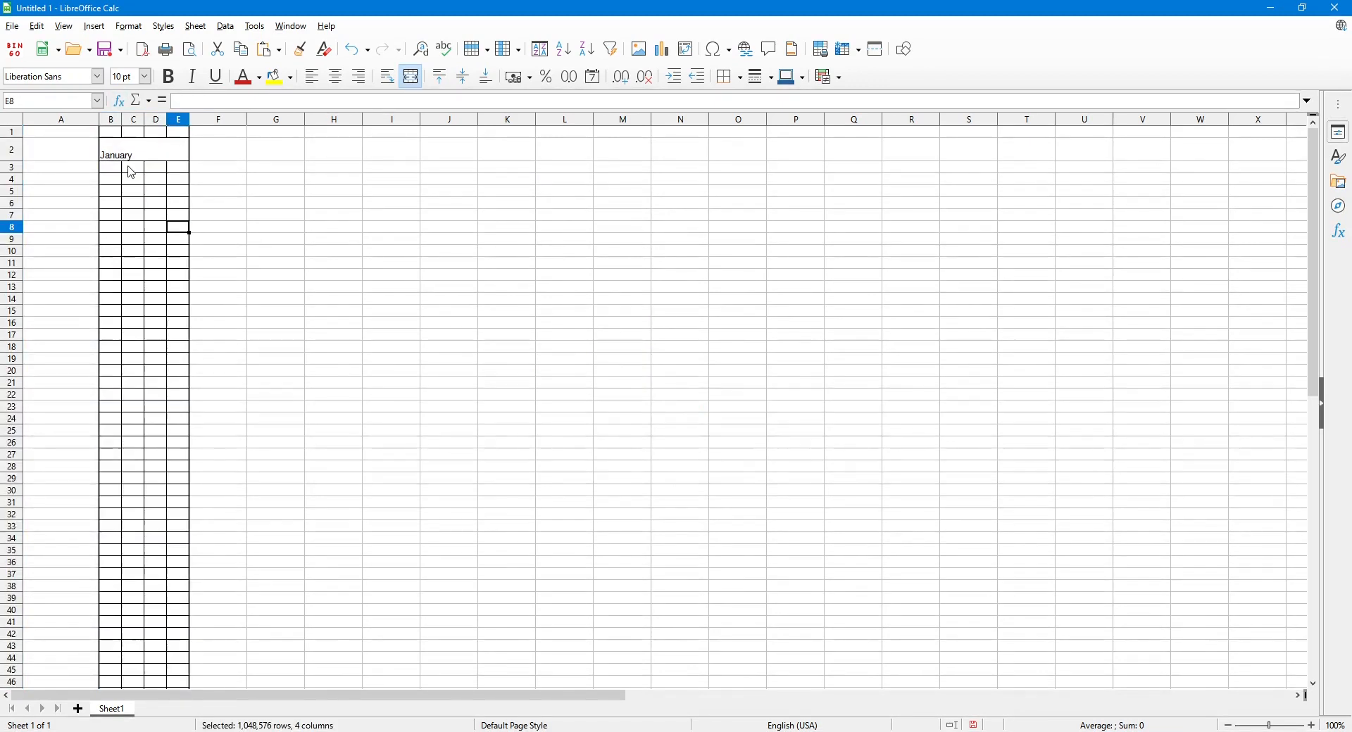
Make the January header 12 pt and bold, centered both horizontally and vertically in its merged cell.
click(136, 157)
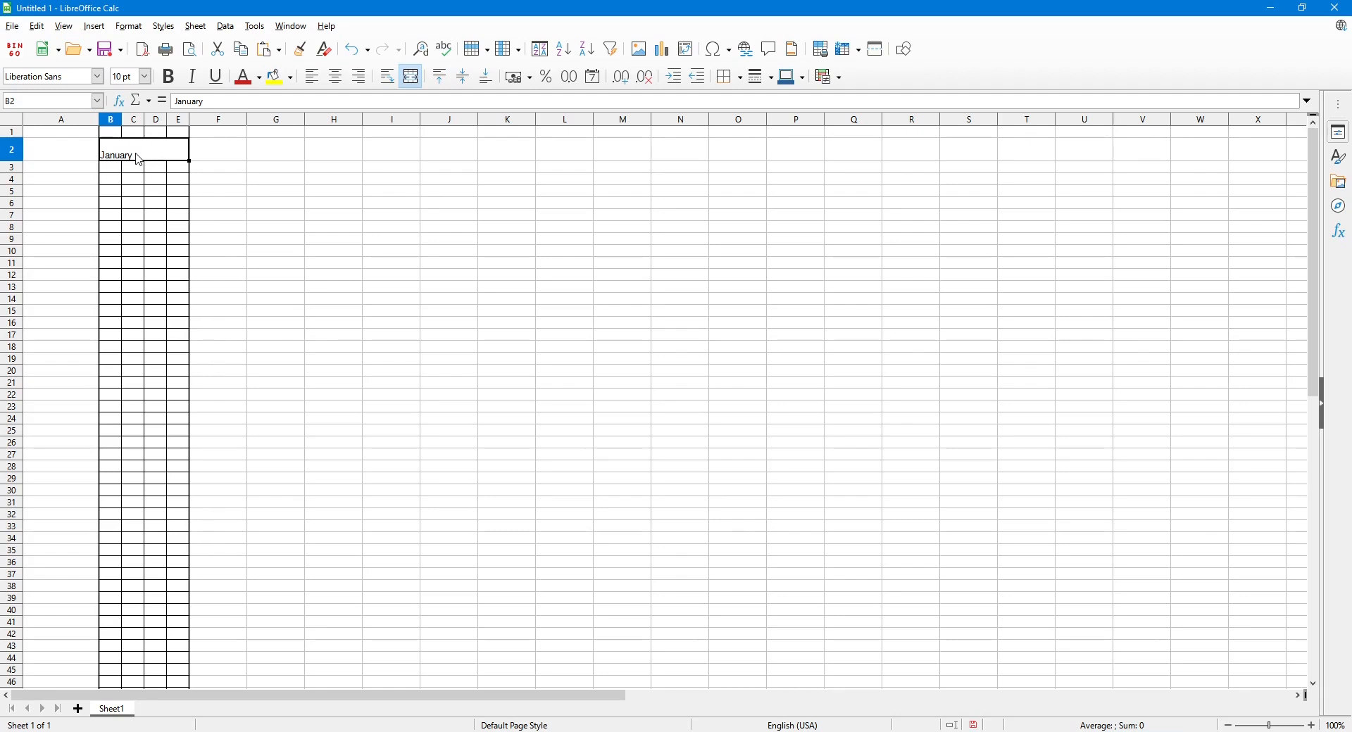
click(145, 76)
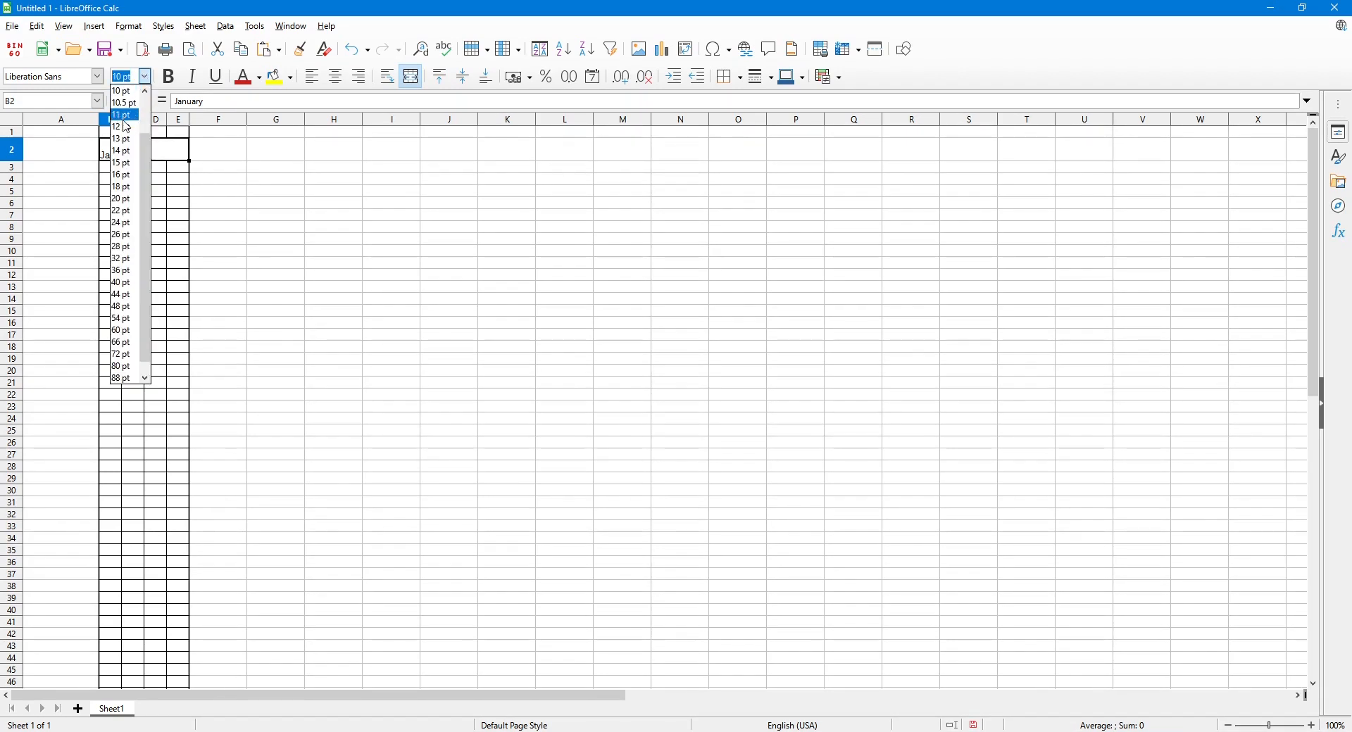
click(125, 128)
click(172, 81)
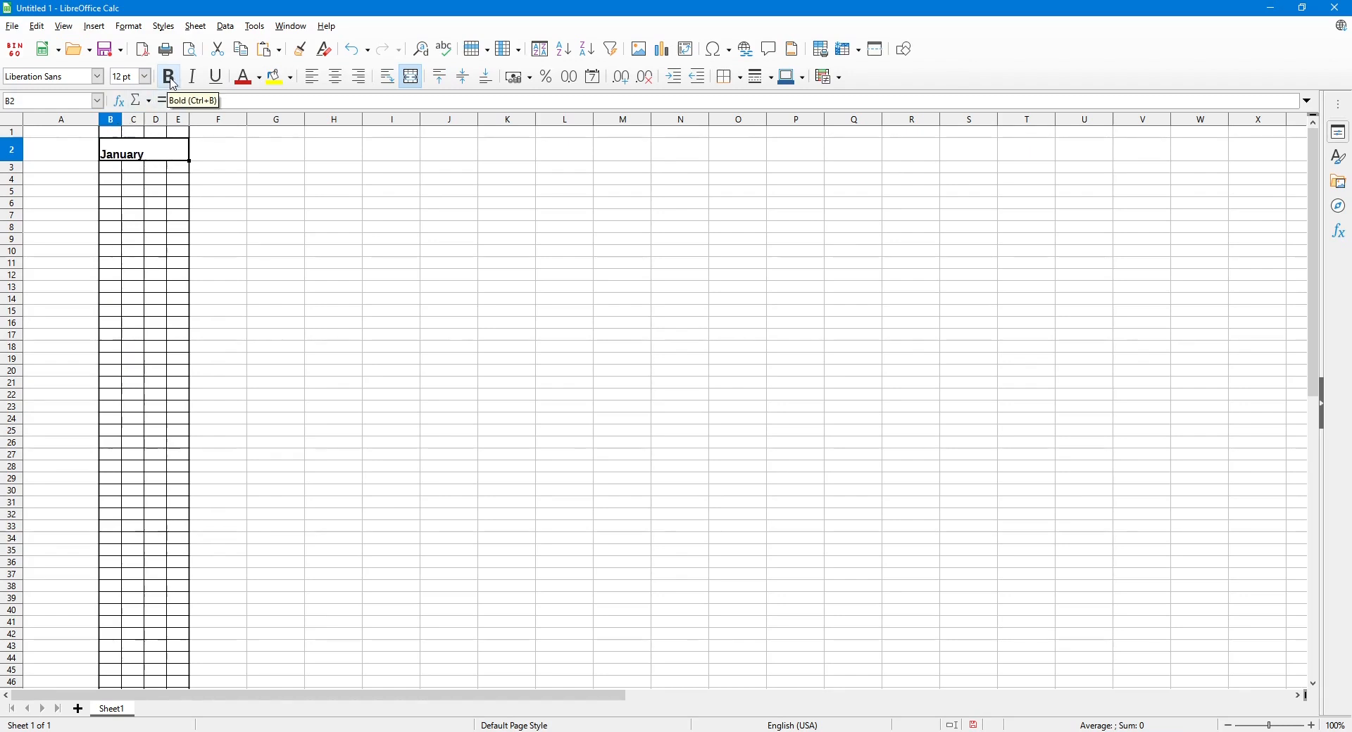
click(336, 77)
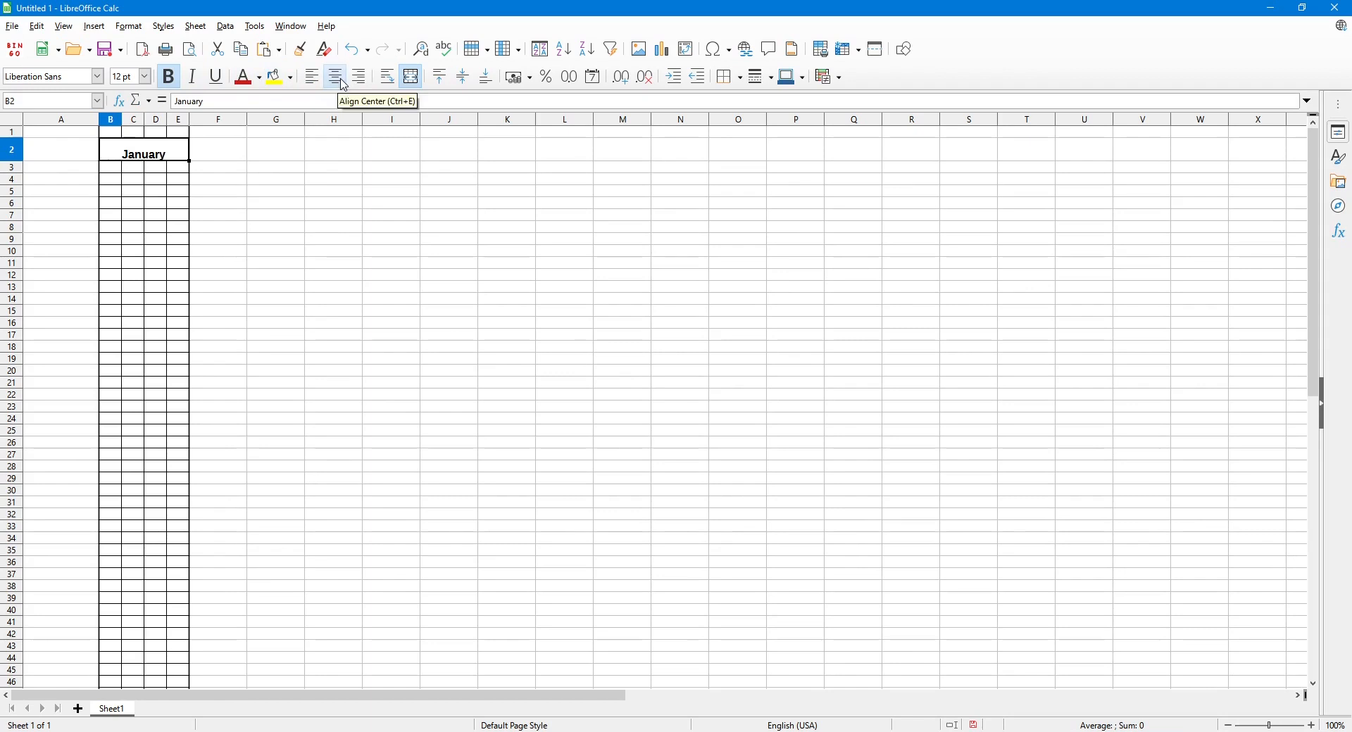
click(465, 79)
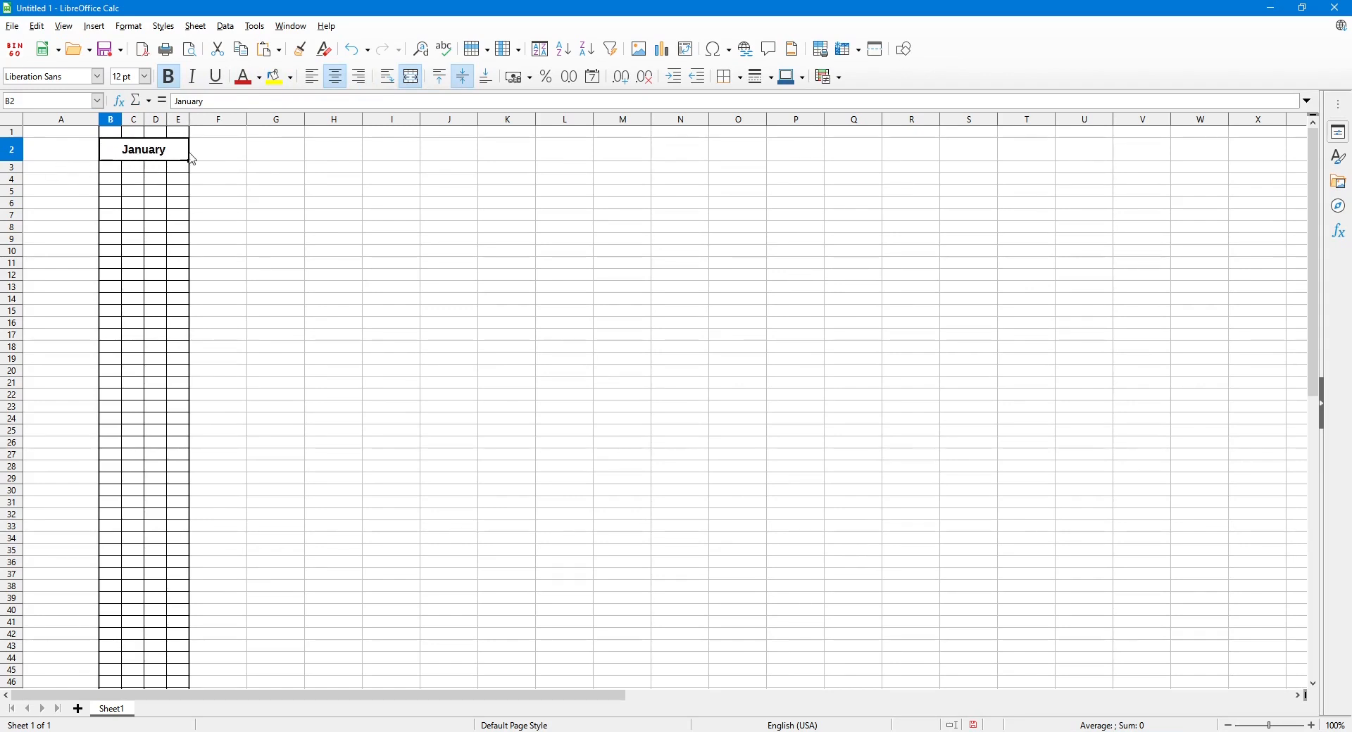
click(267, 226)
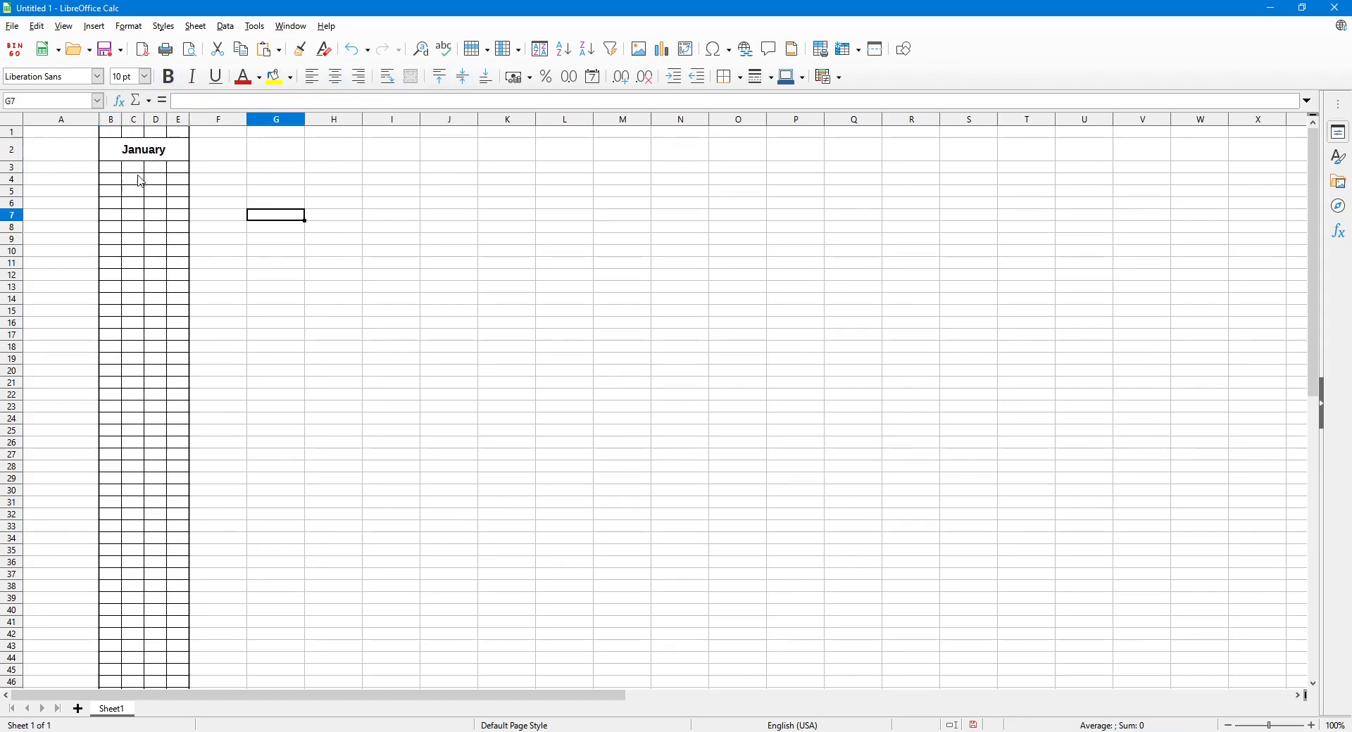
Increase the January header's font size to 14 pt.
click(149, 154)
click(145, 76)
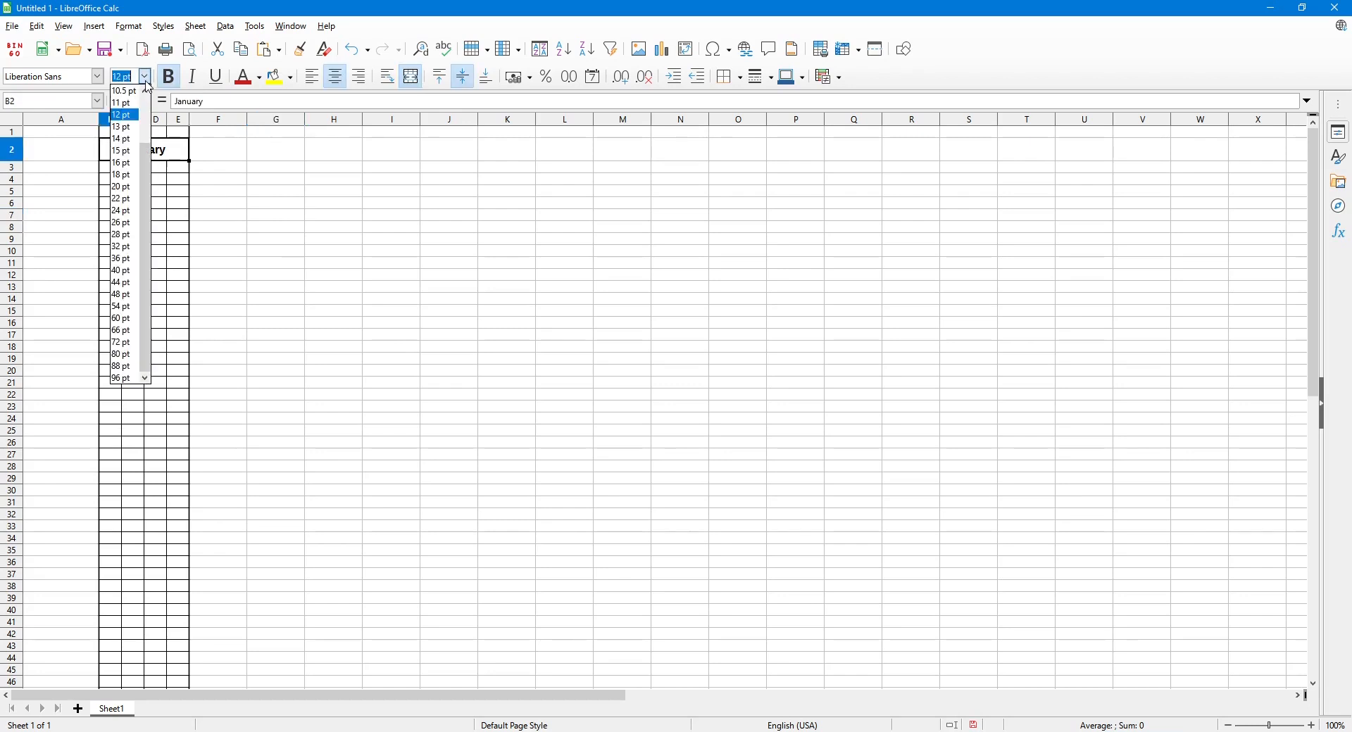
click(124, 138)
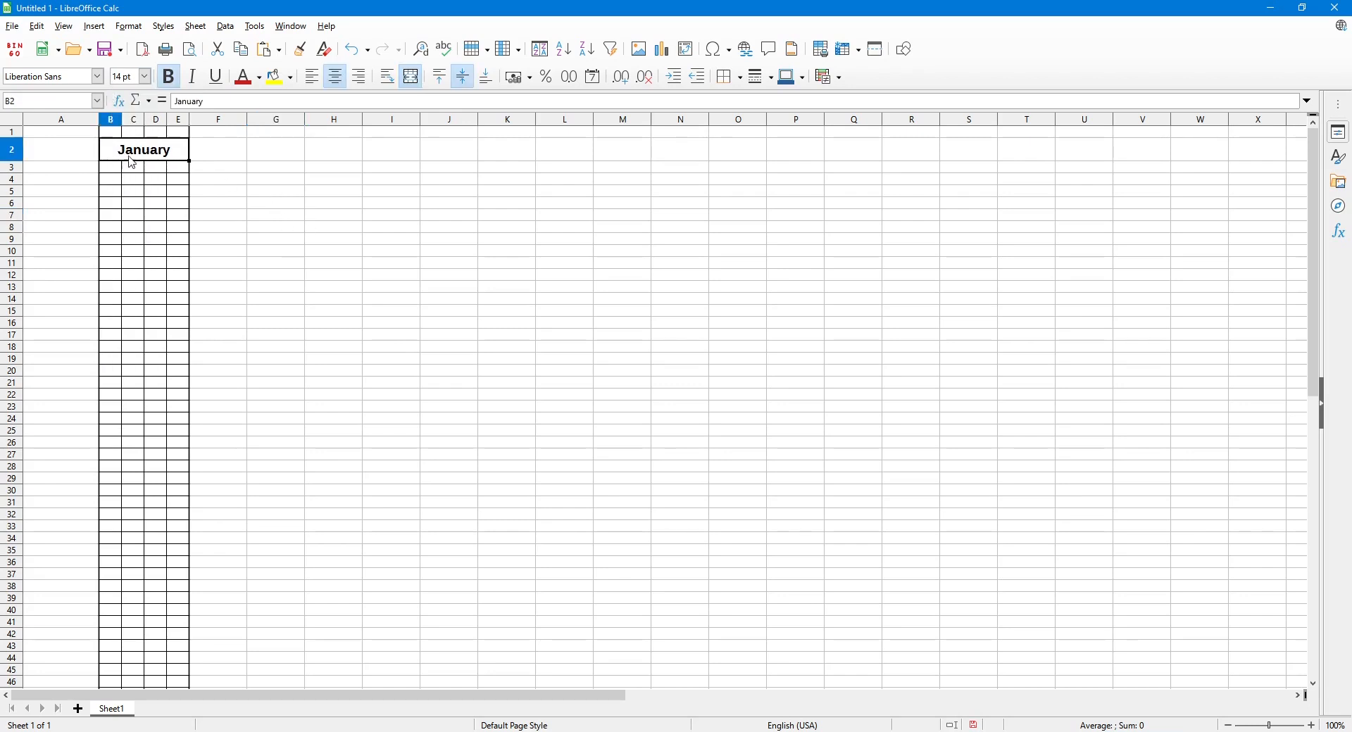
key(ctrl+space)
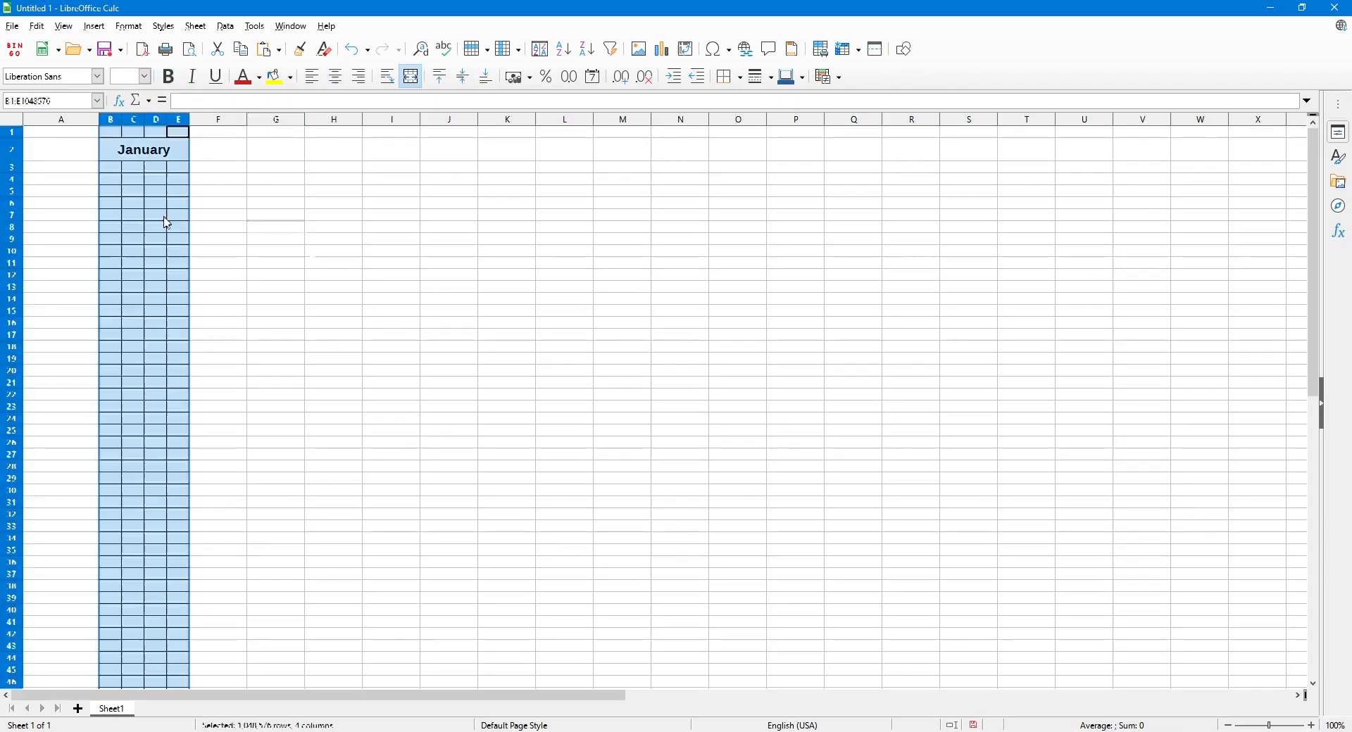
Make row 3 taller and enter 1st, 2nd, 3rd and 4th in cells B3 through E3.
click(109, 169)
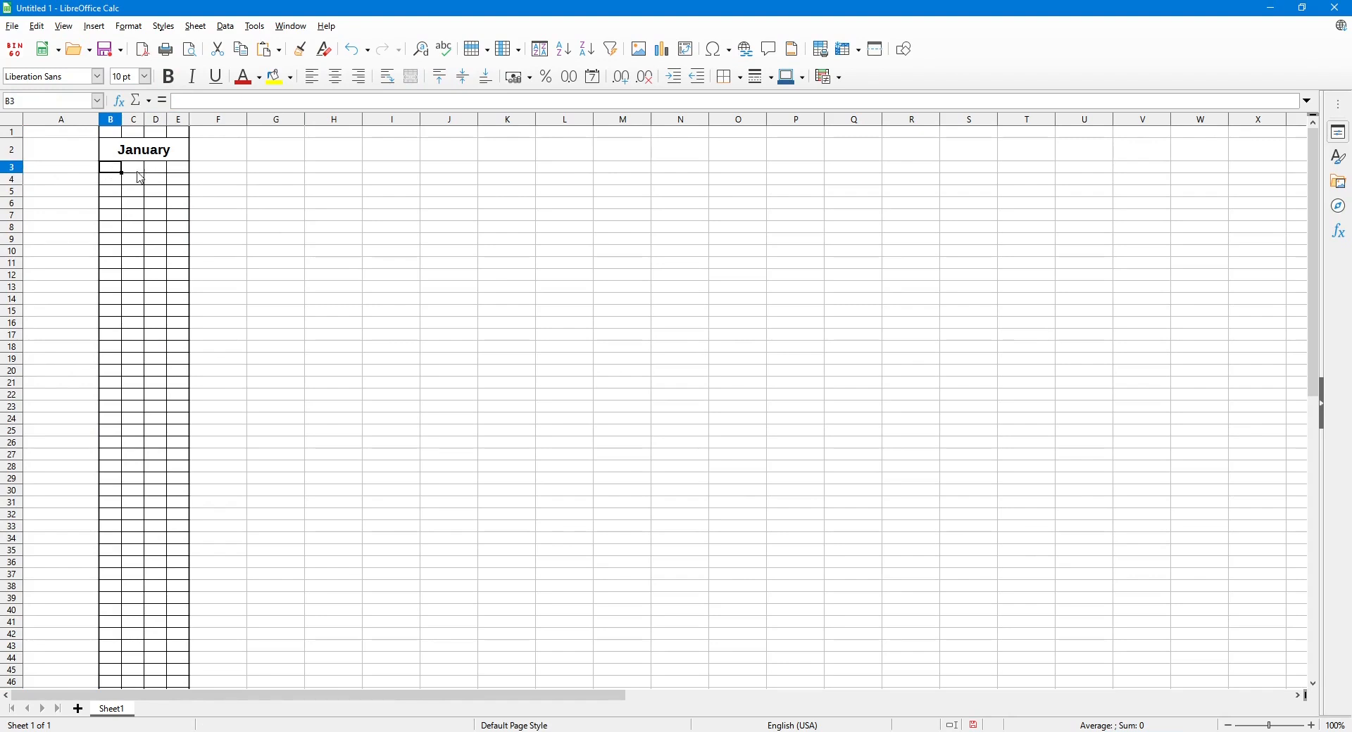
drag(16, 174, 17, 190)
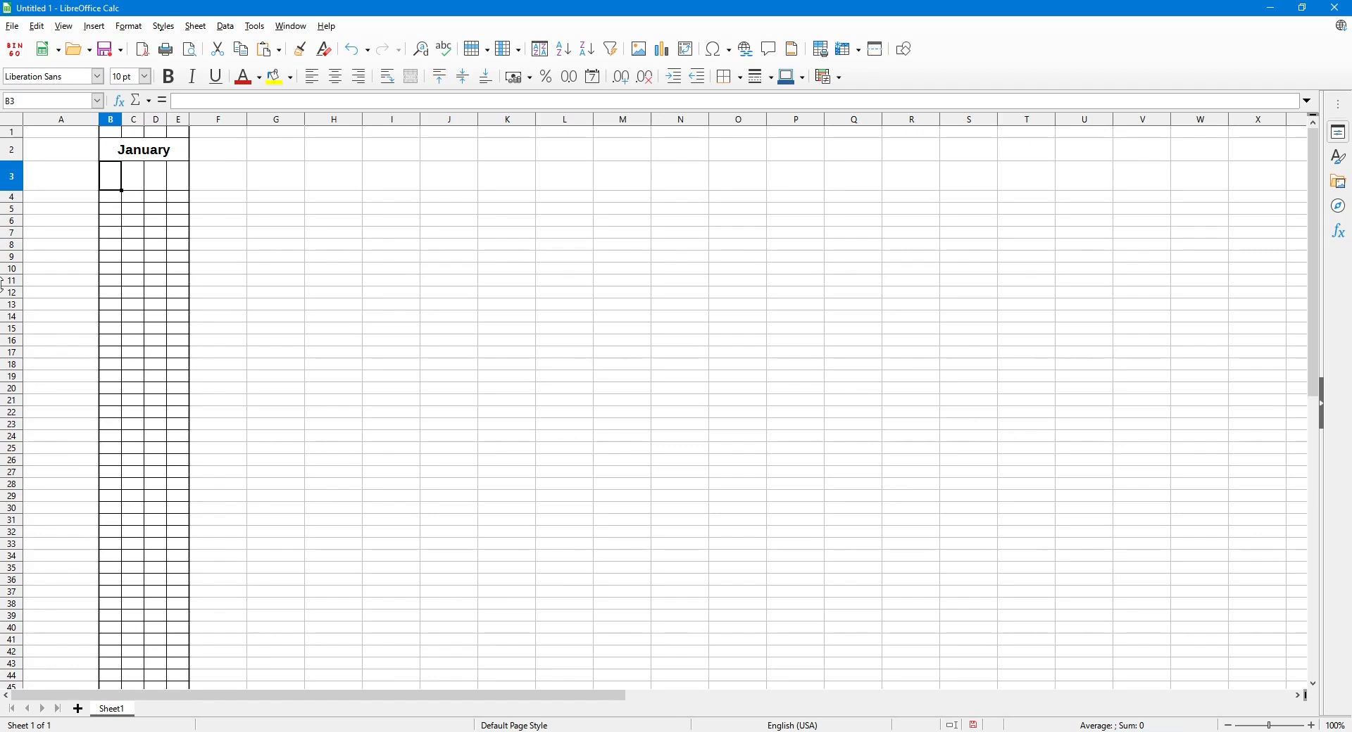
text(1st)
click(137, 182)
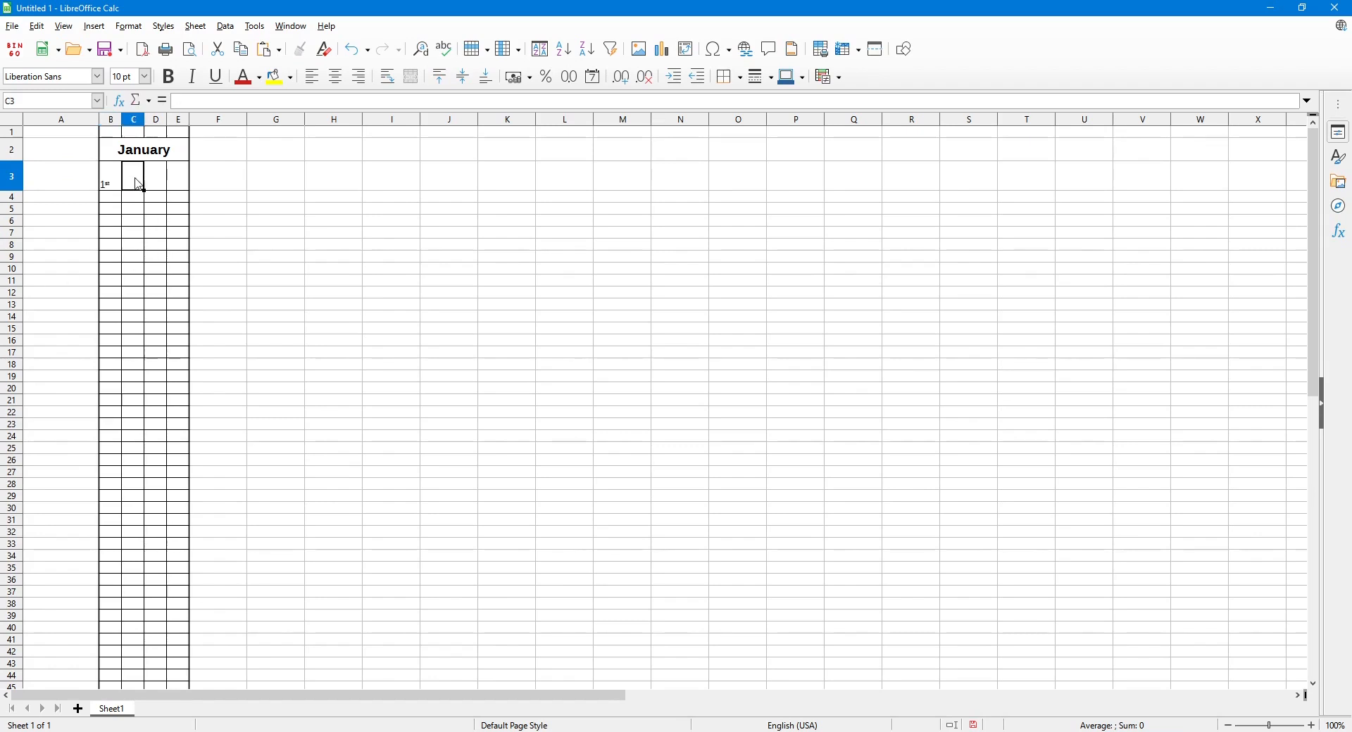
text(2nd)
key(Tab)
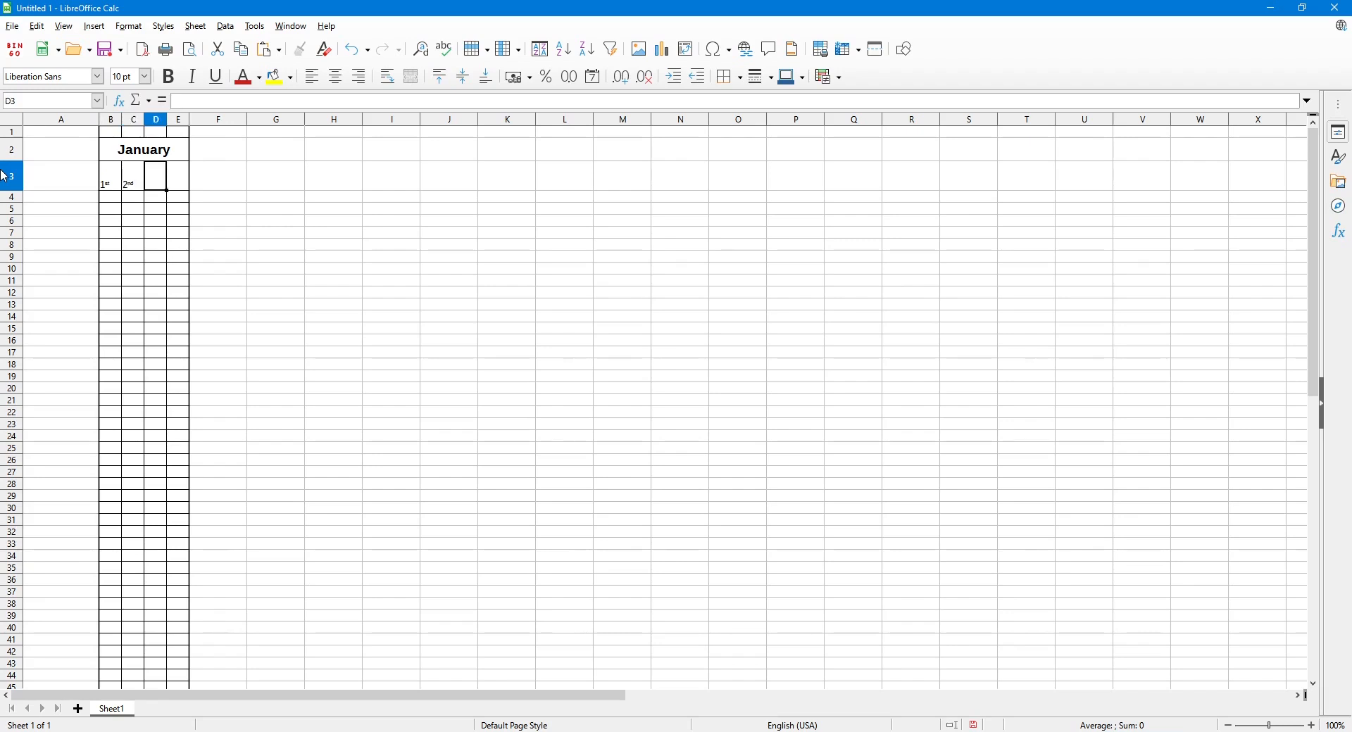
text(3rd)
key(Tab)
text(4)
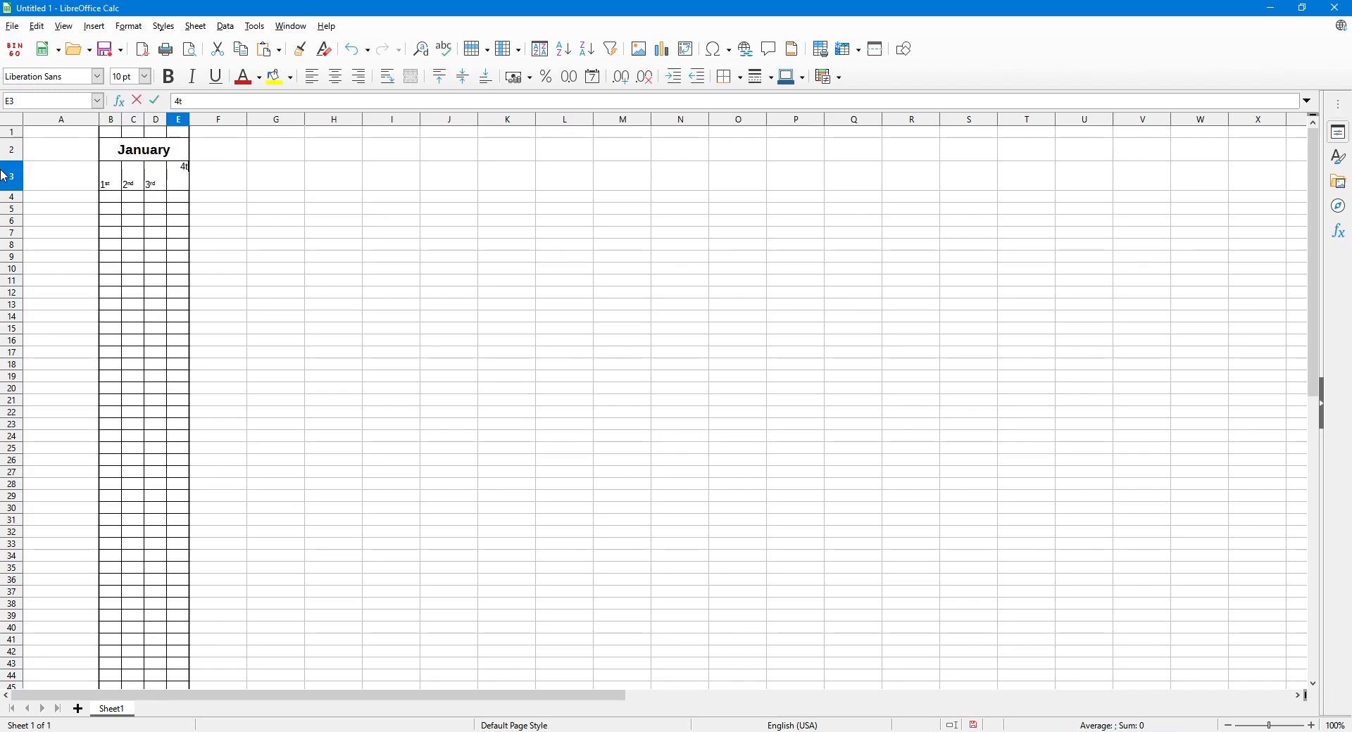
text(th)
click(162, 209)
Center the labels in B3 through E3 vertically, and turn their horizontal centering on and off again.
click(107, 184)
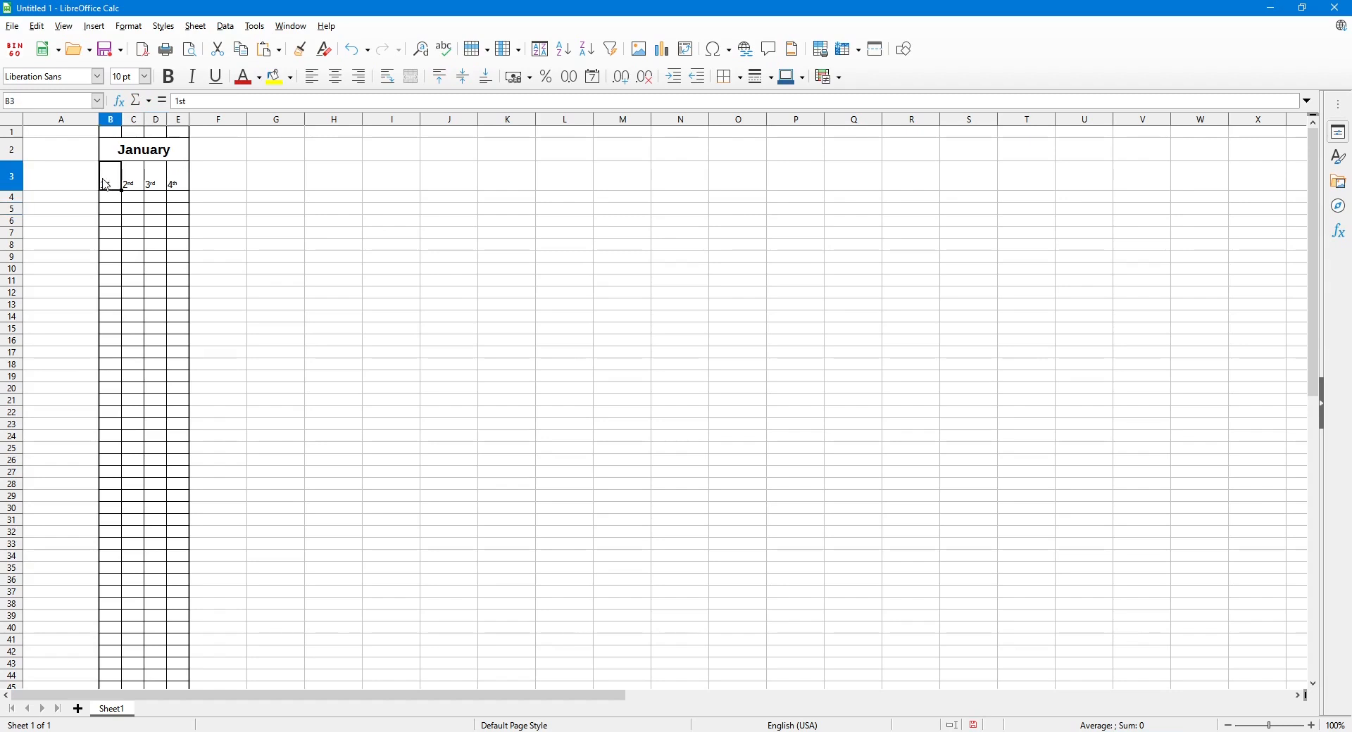
click(170, 184)
click(115, 211)
drag(110, 184, 174, 189)
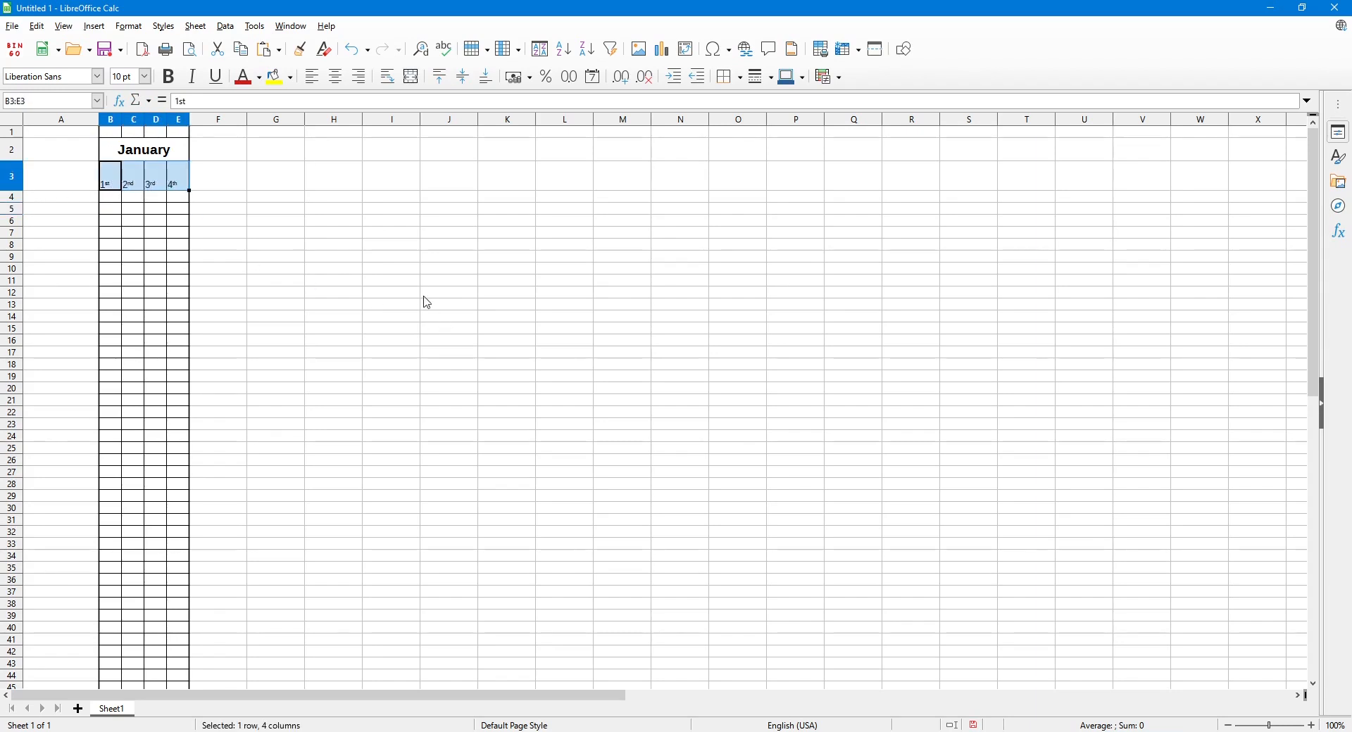
click(337, 82)
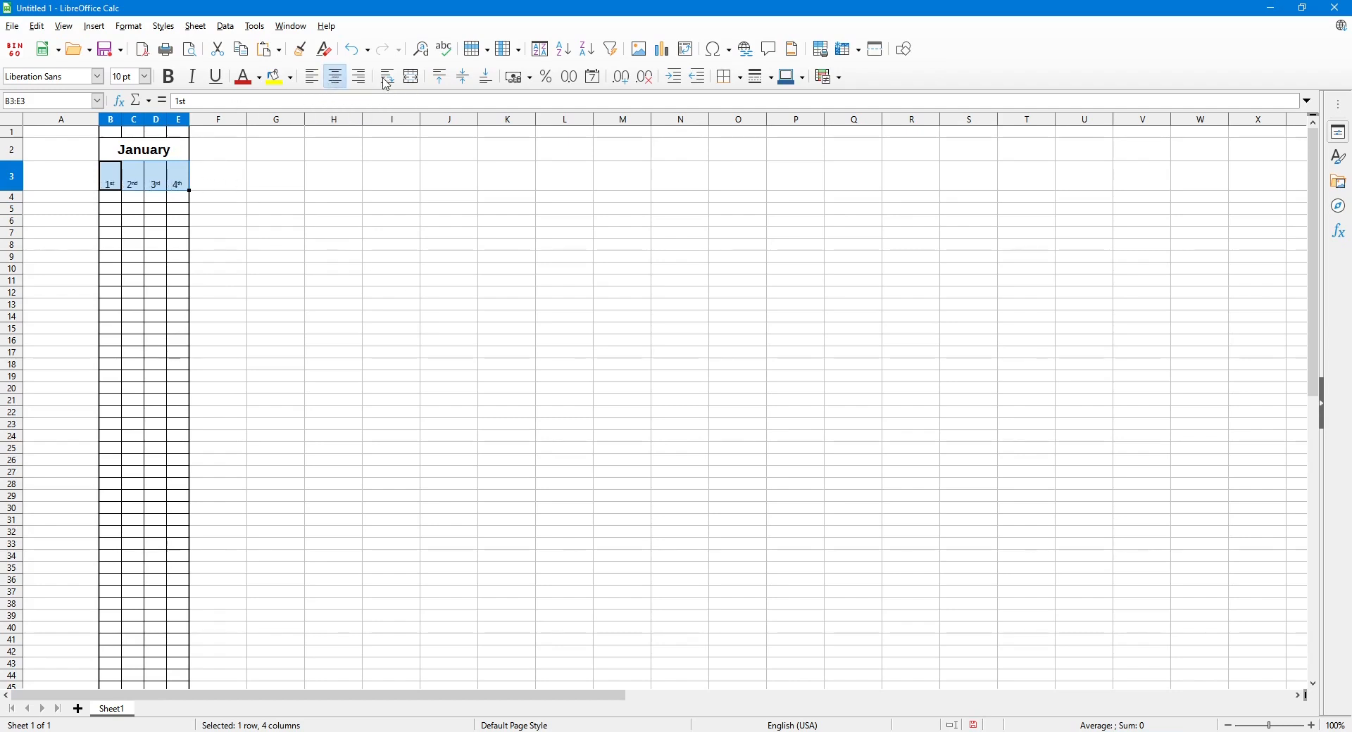
click(463, 76)
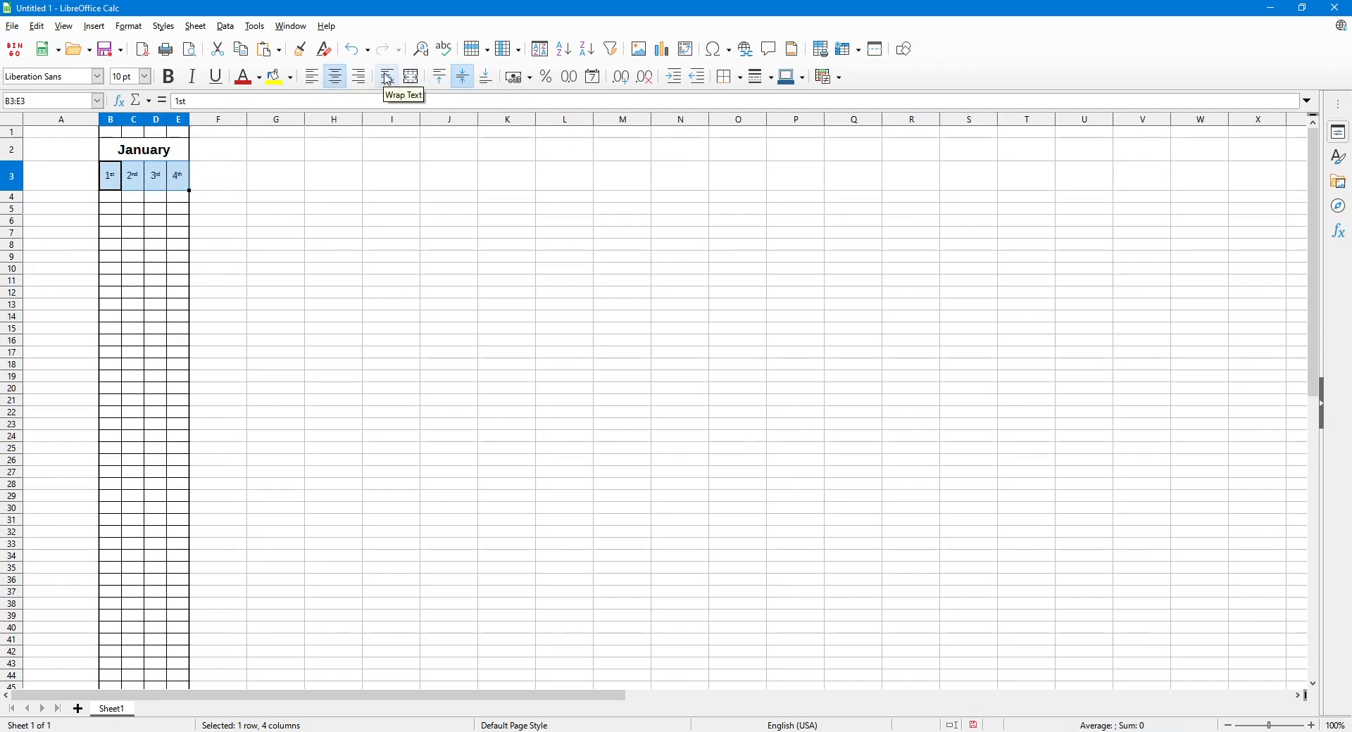
click(338, 81)
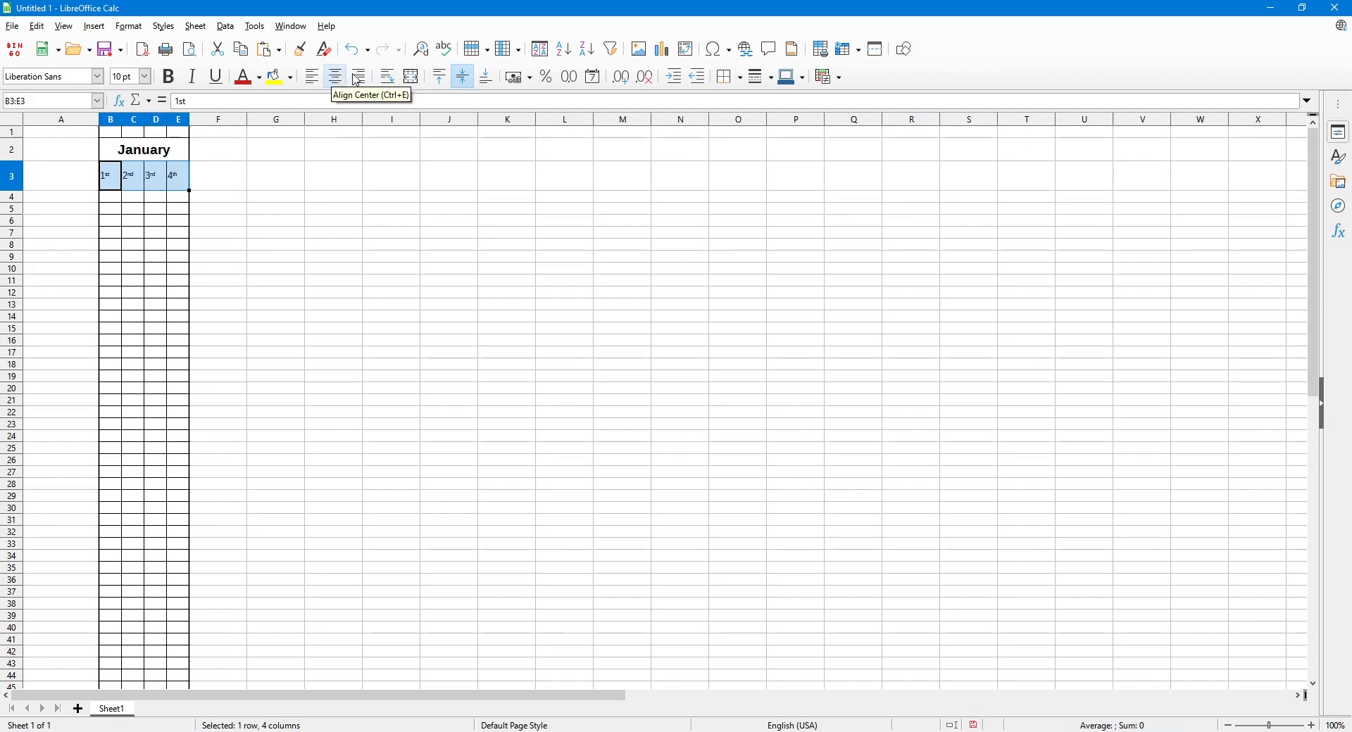
Center the week labels in B3 through E3 horizontally while keeping them vertically centered.
click(463, 77)
click(338, 79)
click(463, 77)
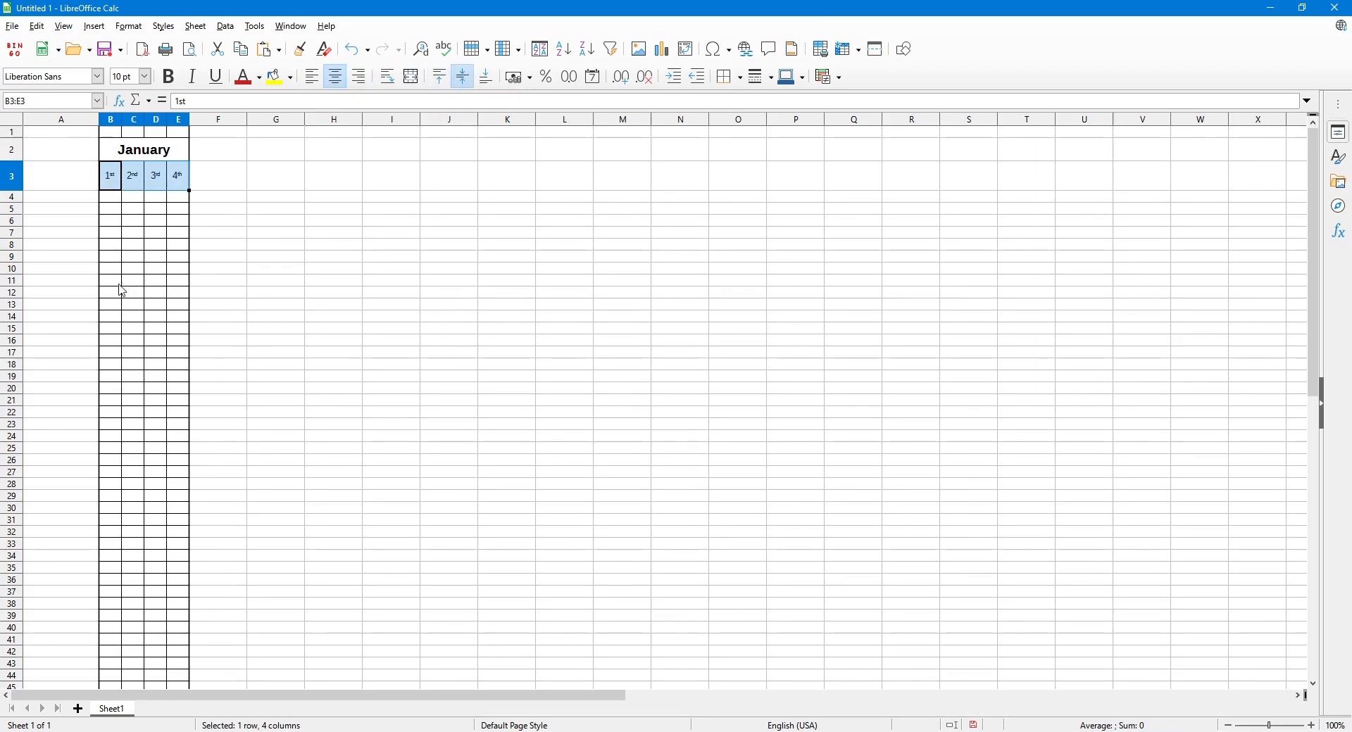
Try bold formatting on the week labels in B3 through E3 and remove it again.
click(121, 184)
drag(121, 184, 181, 182)
click(169, 77)
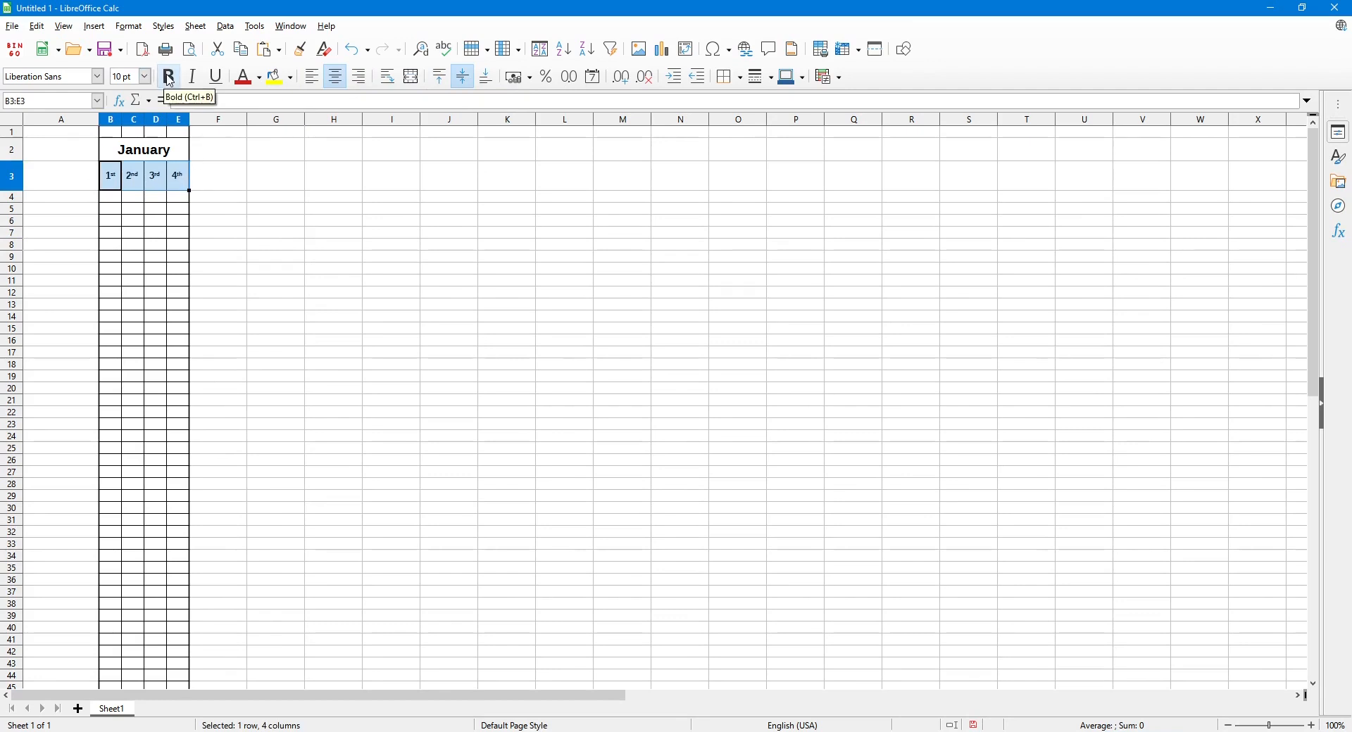
click(169, 79)
Make the week labels in B3 through E3 italic, without underlining.
click(193, 79)
click(217, 82)
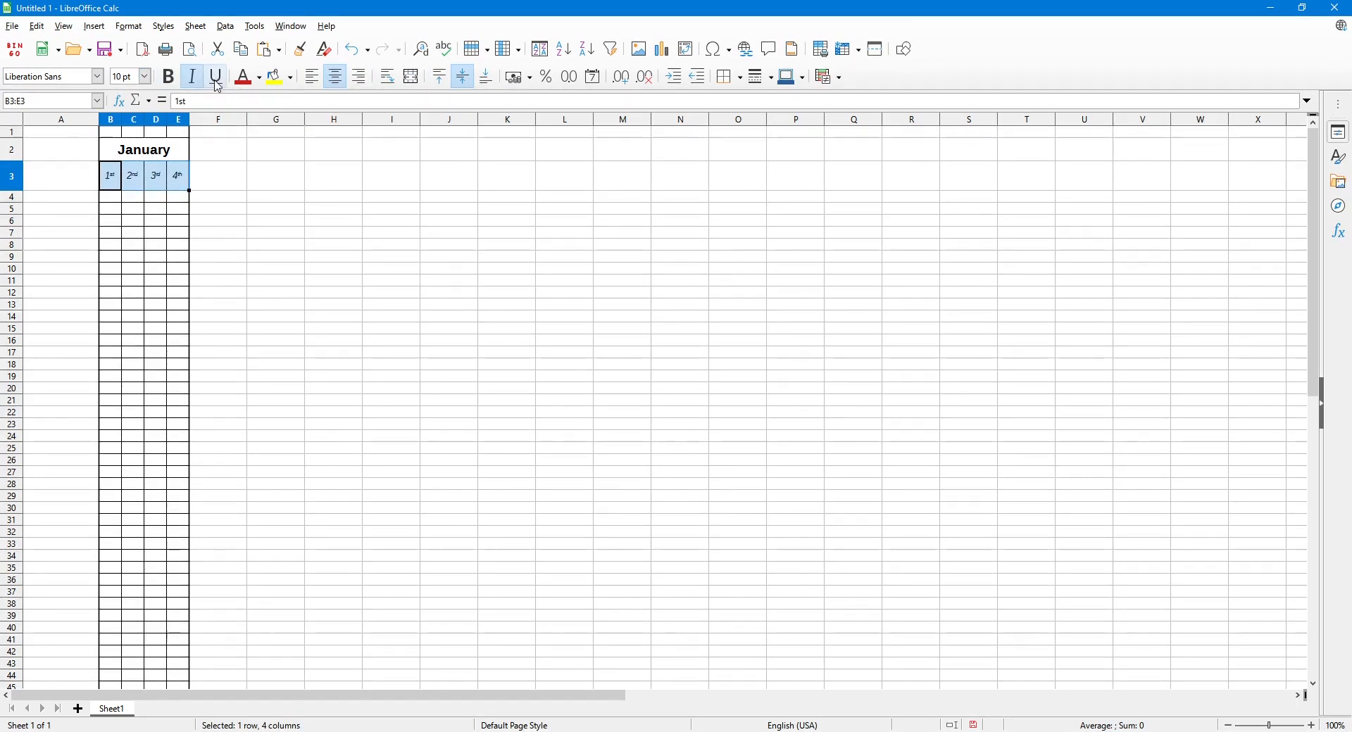
click(217, 84)
click(194, 83)
click(176, 182)
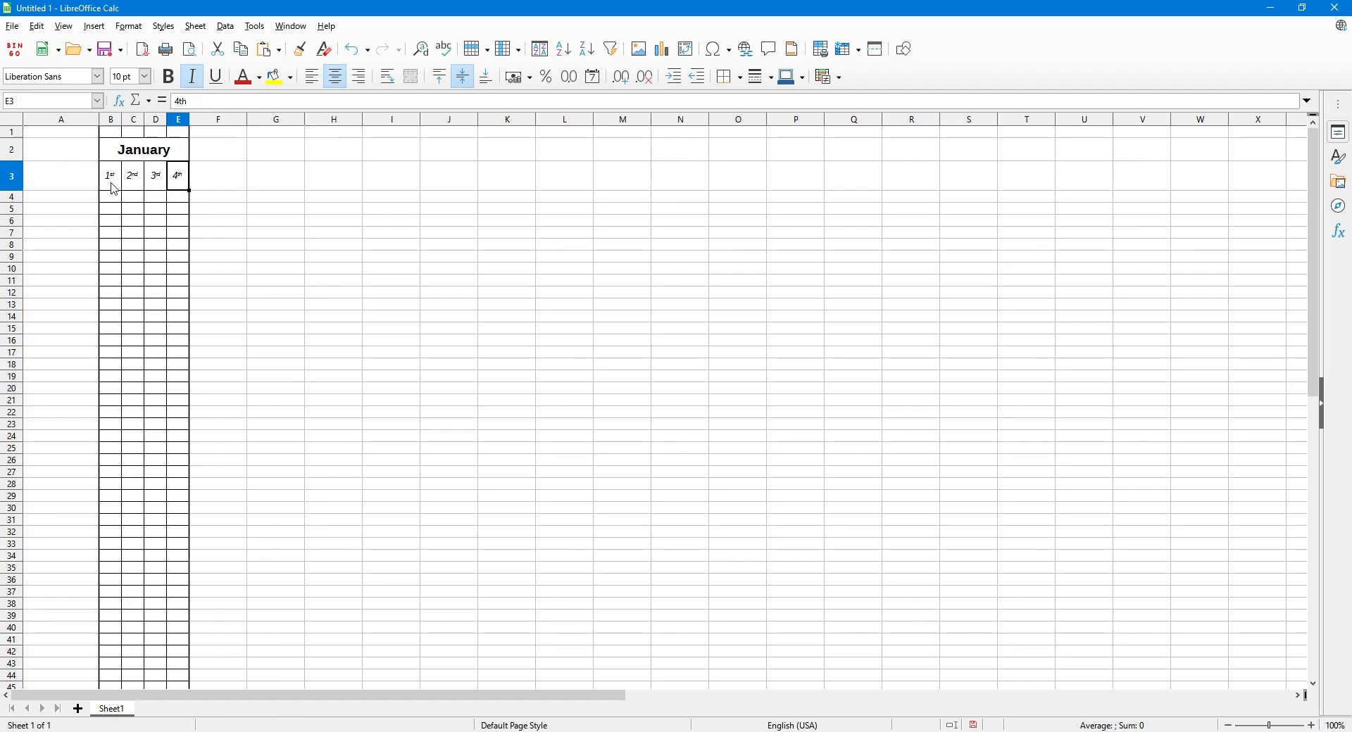
Give the week label cells B3 through E3 a Light Gray 5 background color.
drag(114, 184, 185, 187)
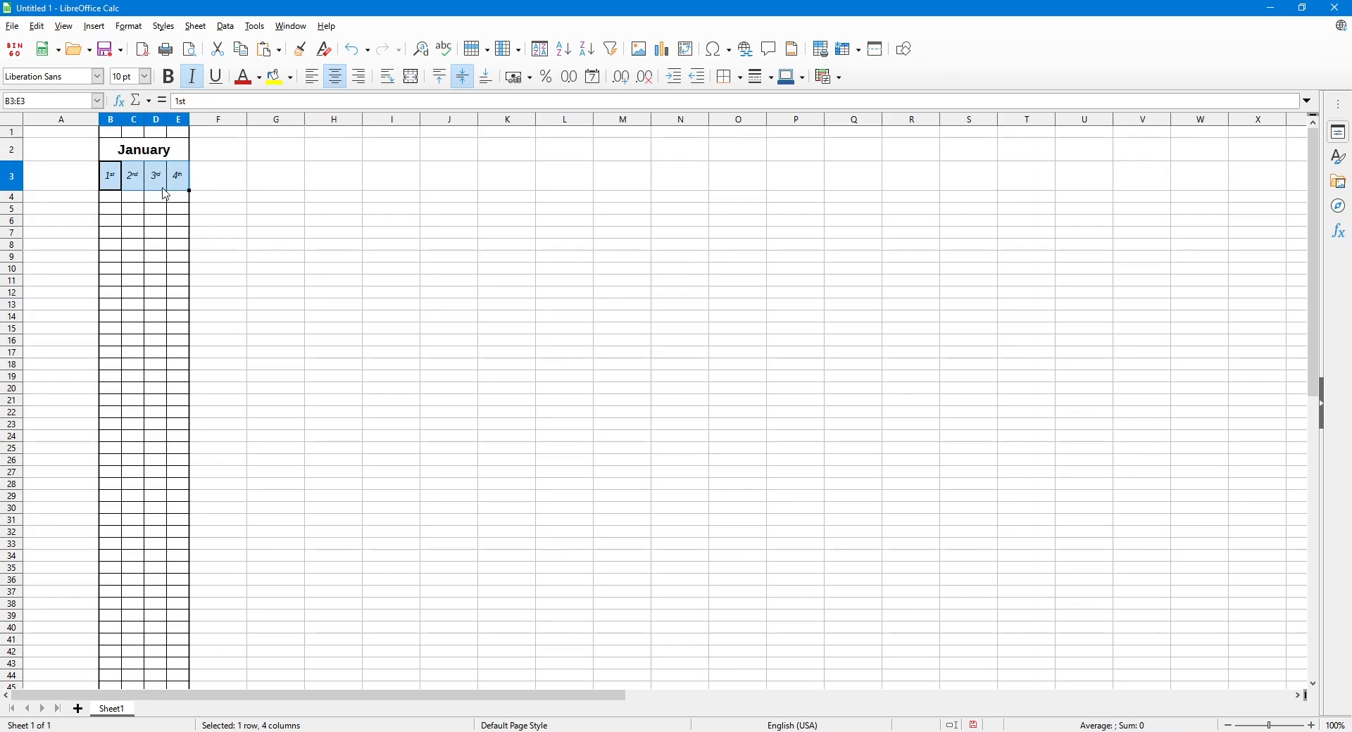
drag(115, 185, 177, 184)
right_click(176, 181)
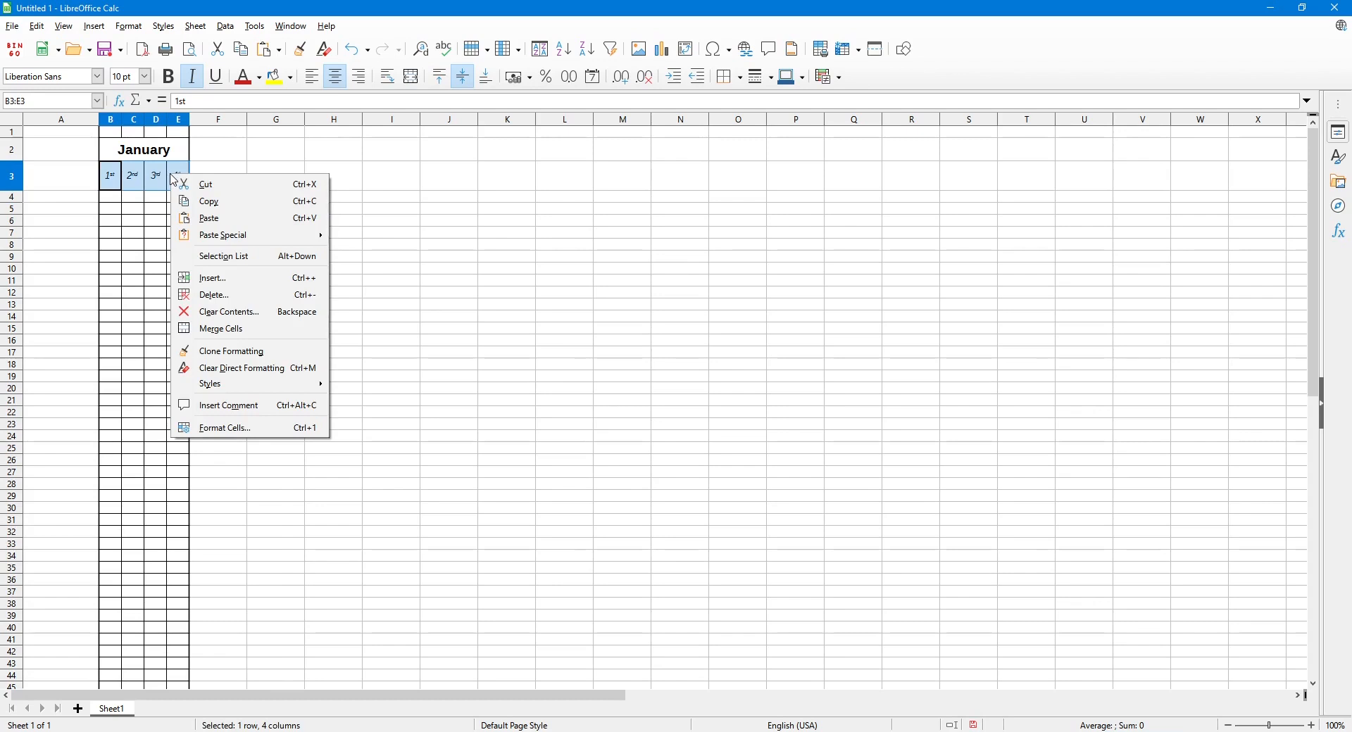
click(266, 430)
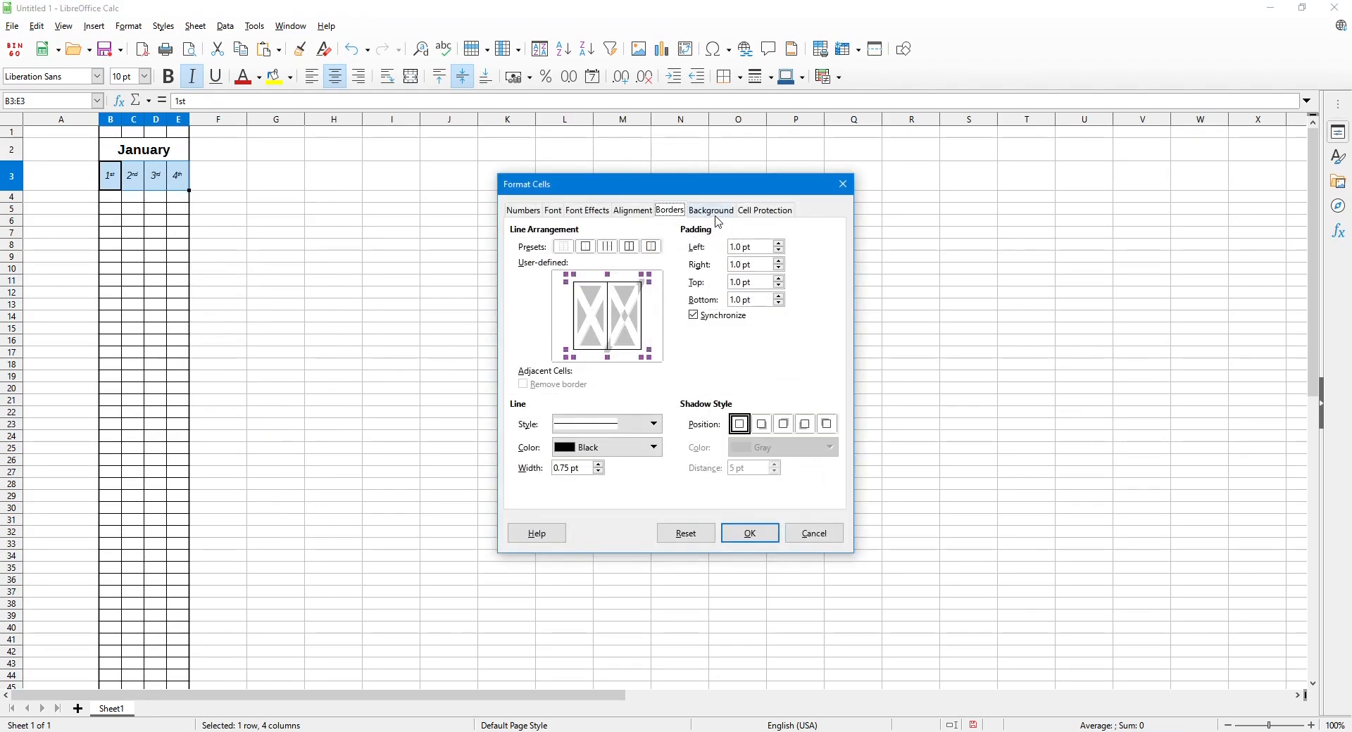
click(711, 210)
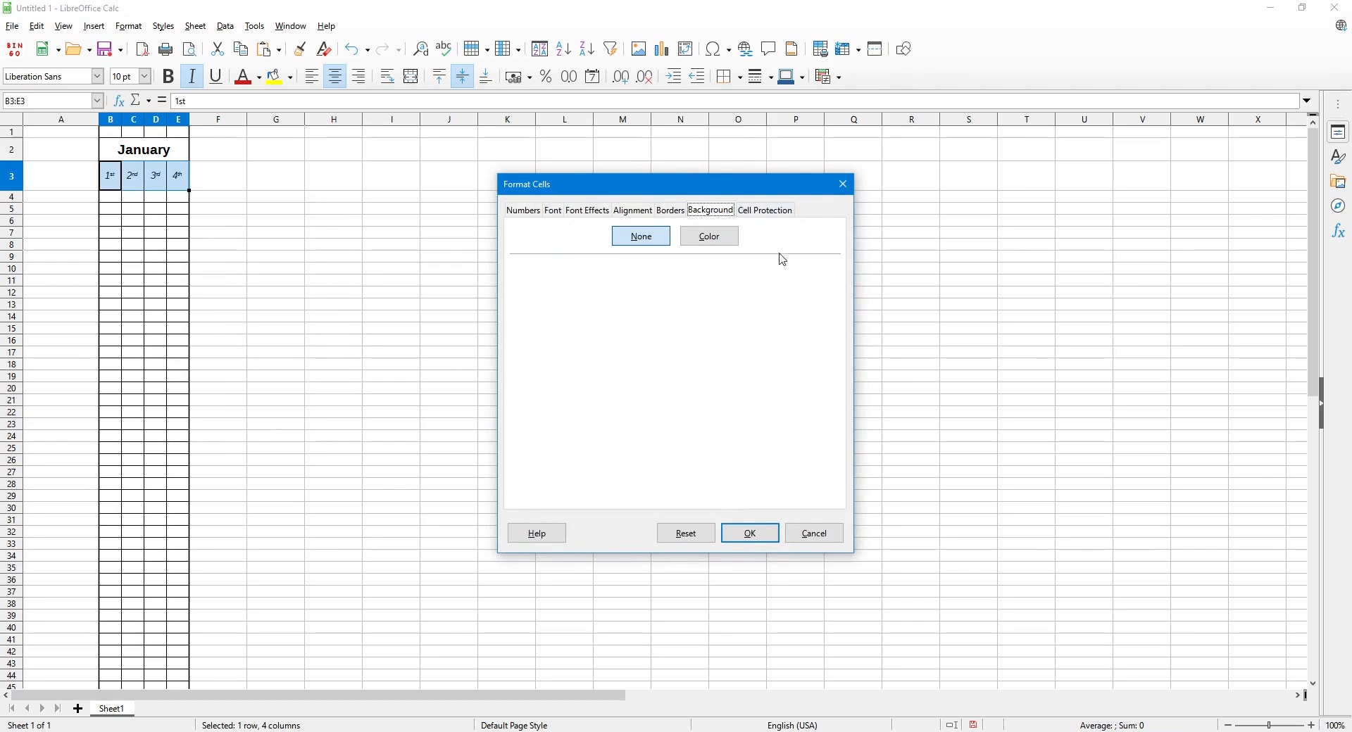
click(723, 241)
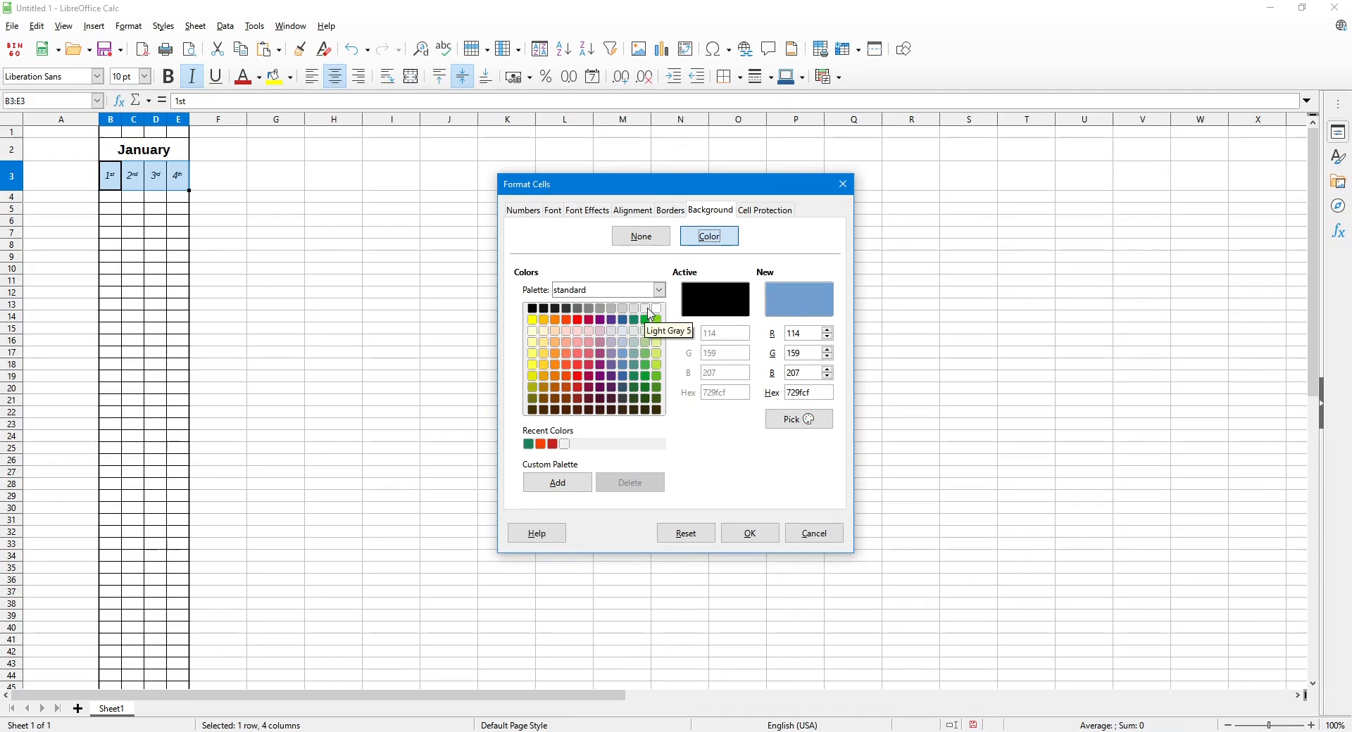
click(750, 533)
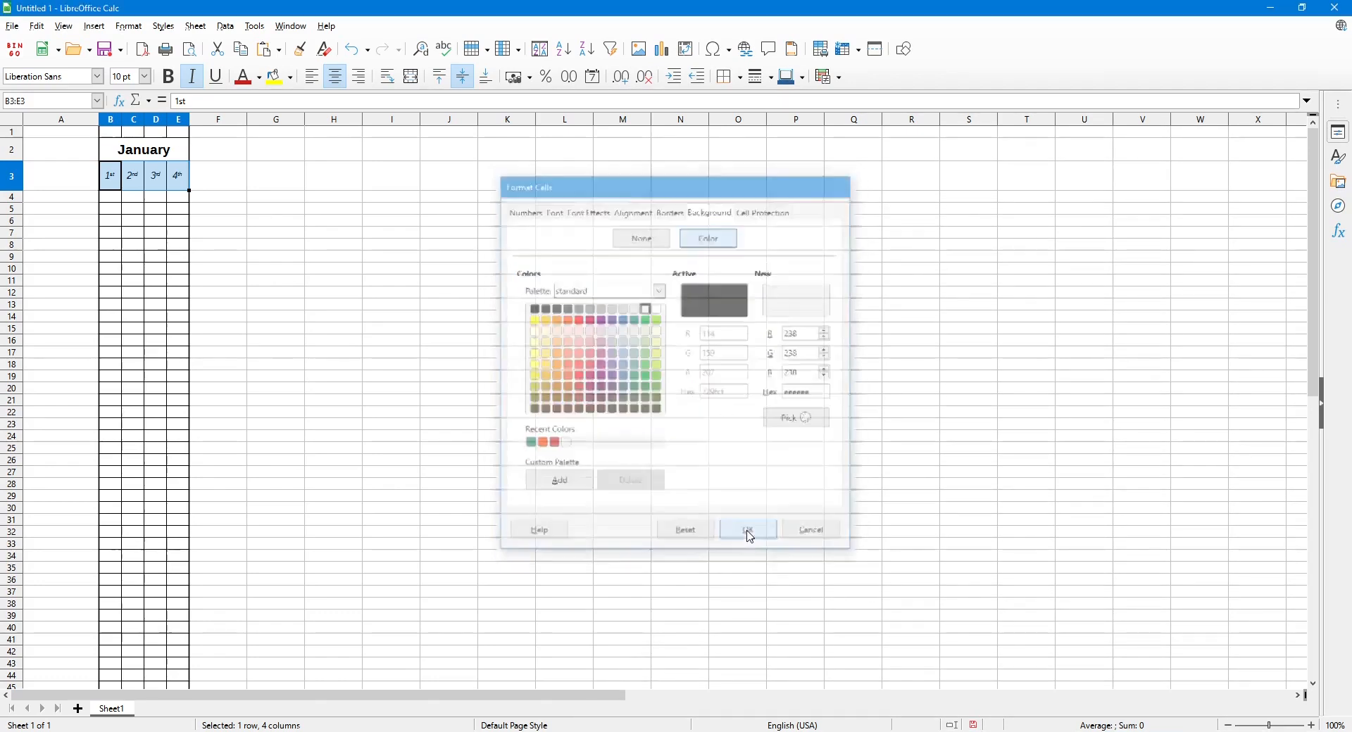
click(300, 258)
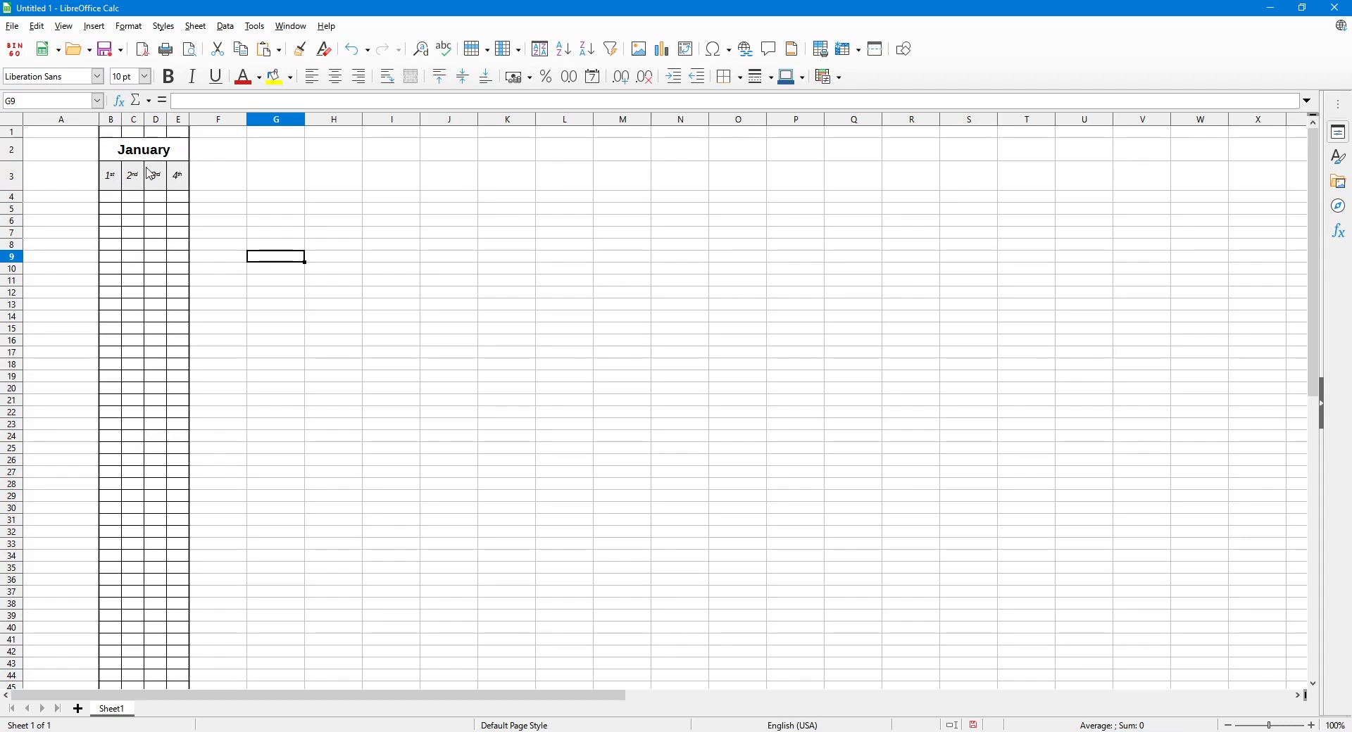
Copy the entire January block, columns B through E.
drag(224, 125, 368, 133)
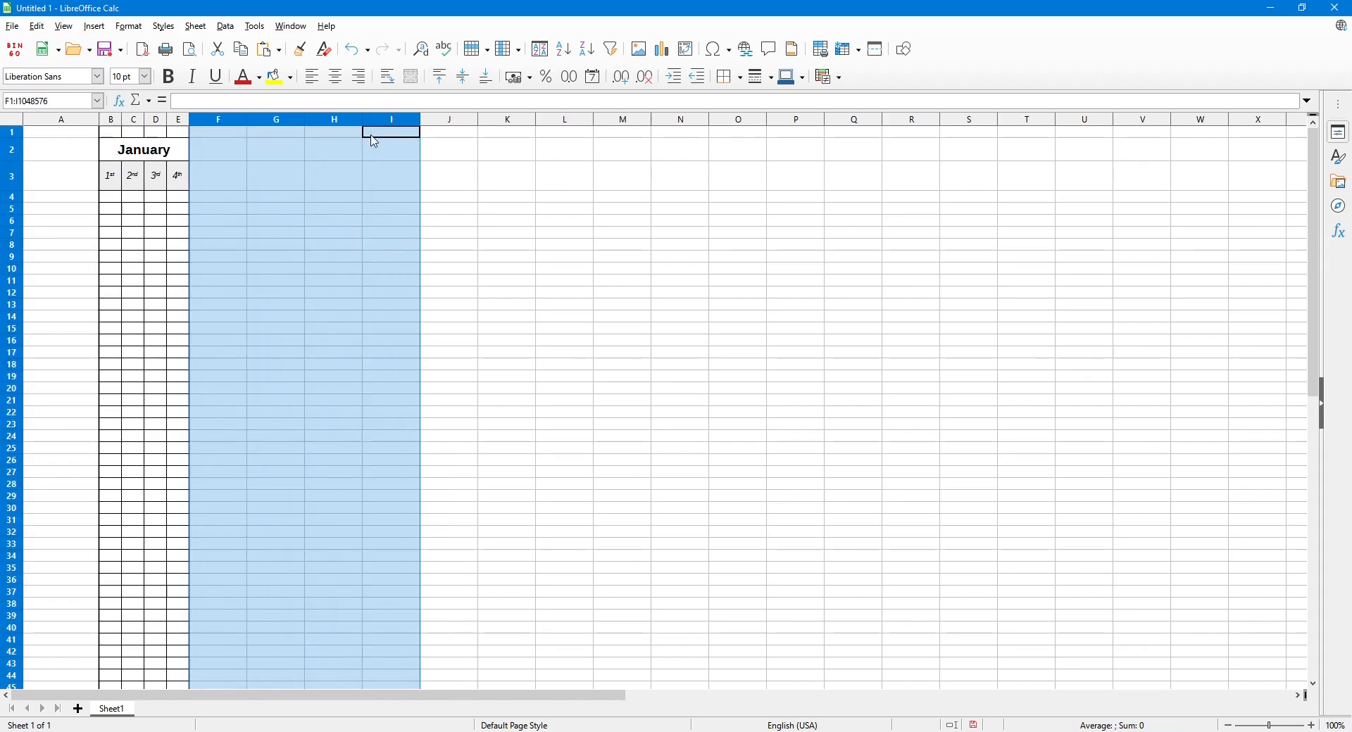
click(292, 200)
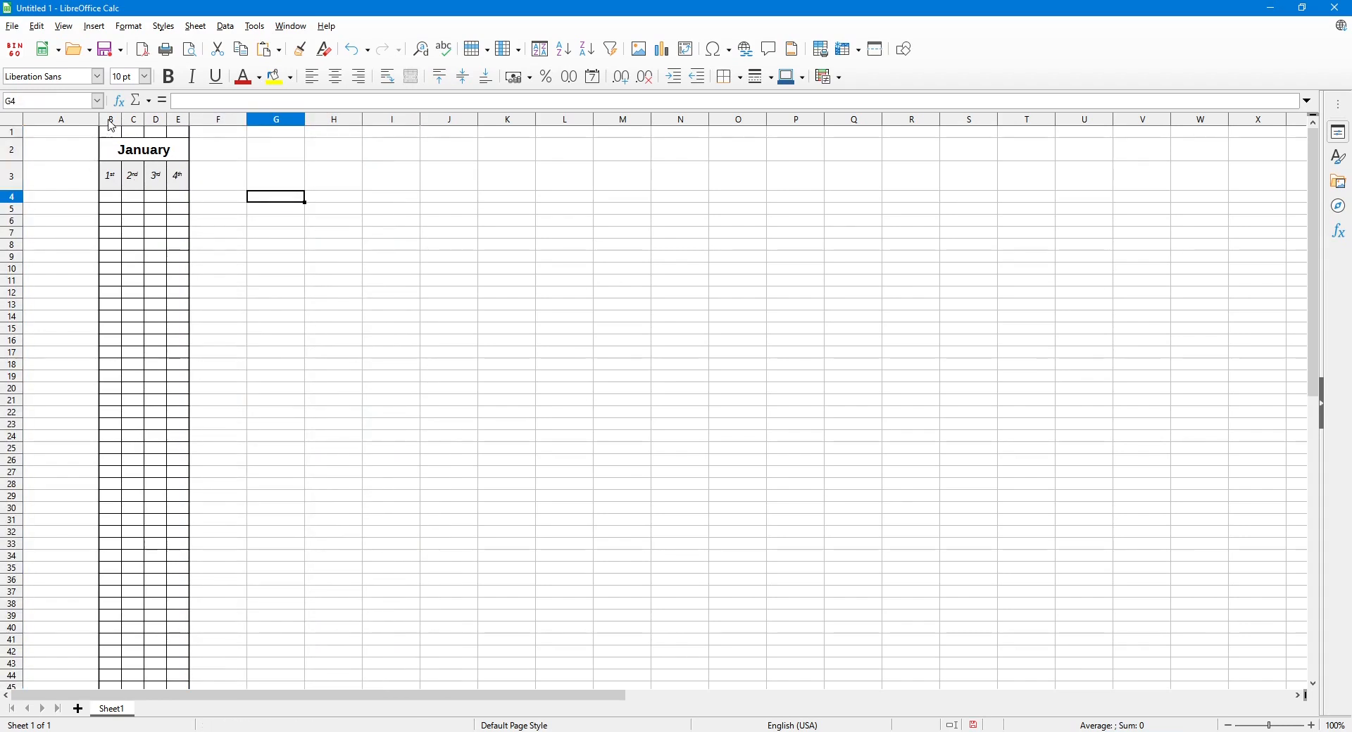
drag(112, 126, 180, 125)
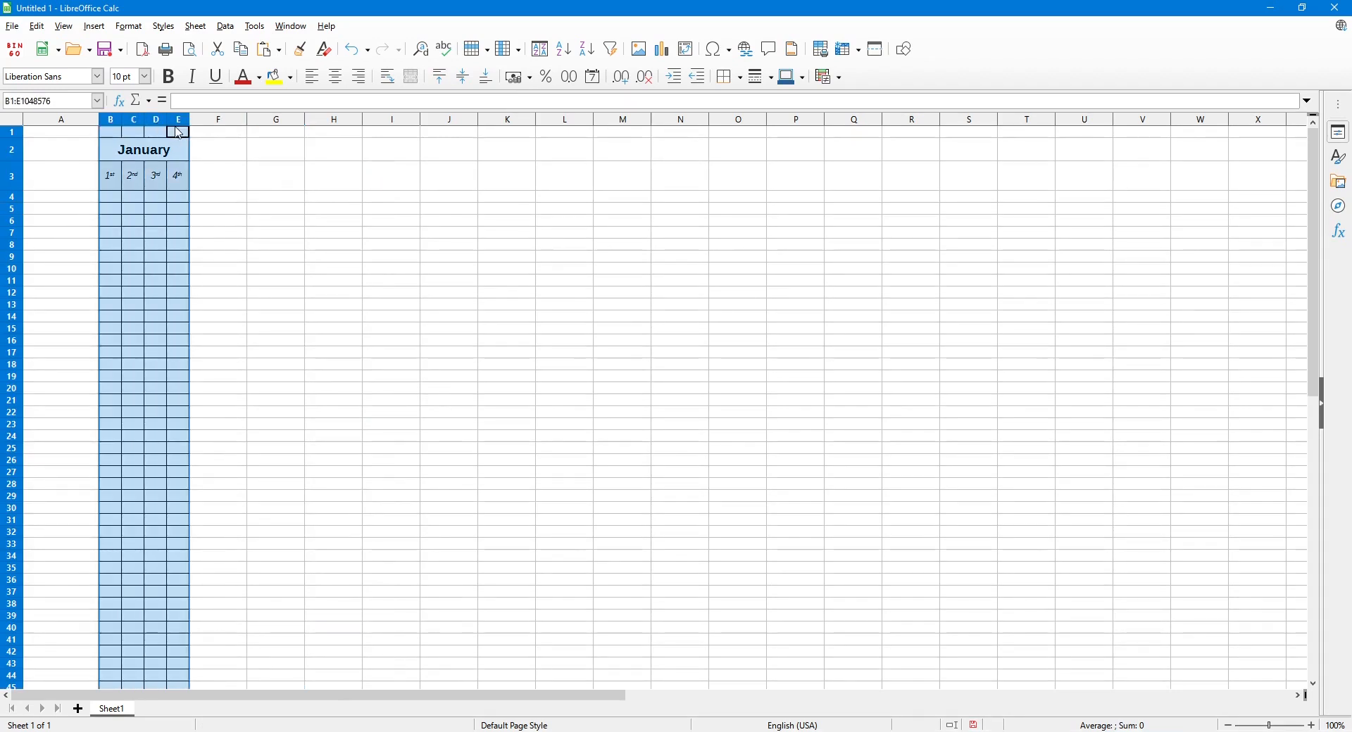
click(37, 26)
click(84, 118)
right_click(160, 159)
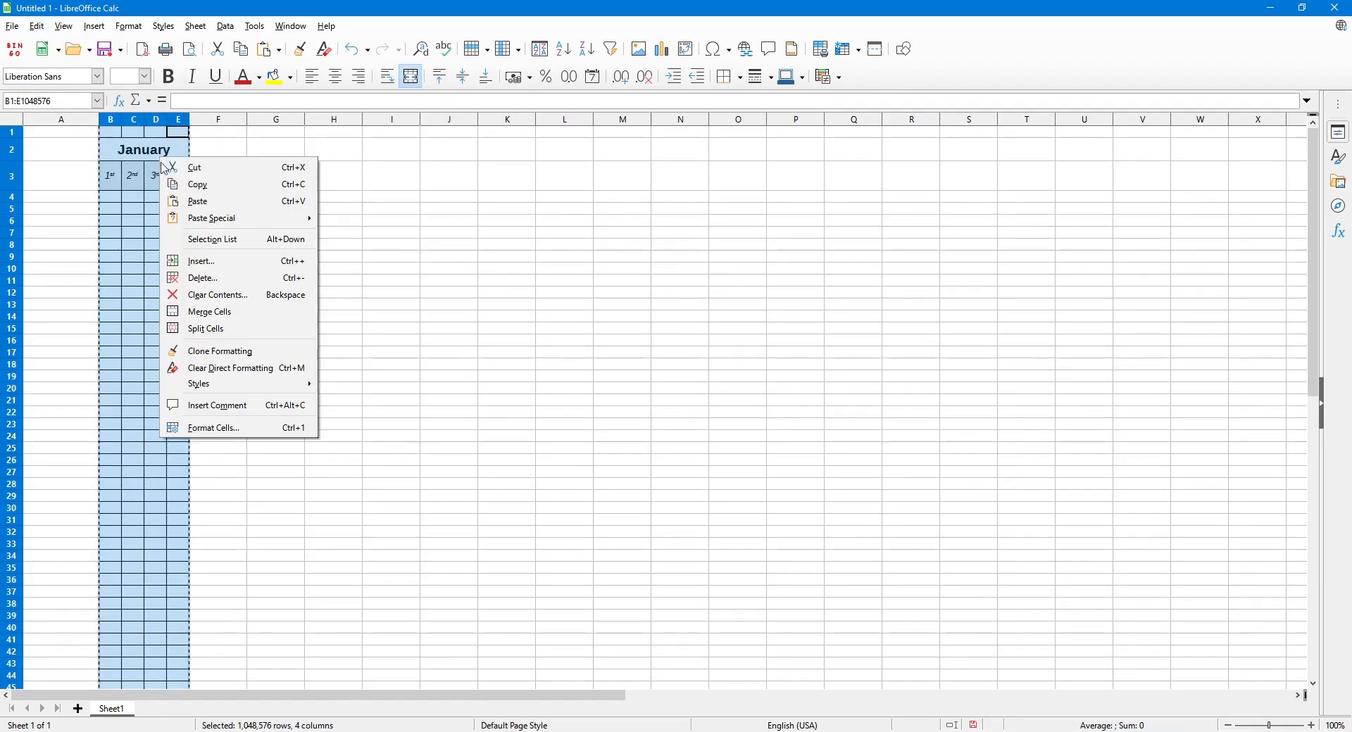
click(220, 2)
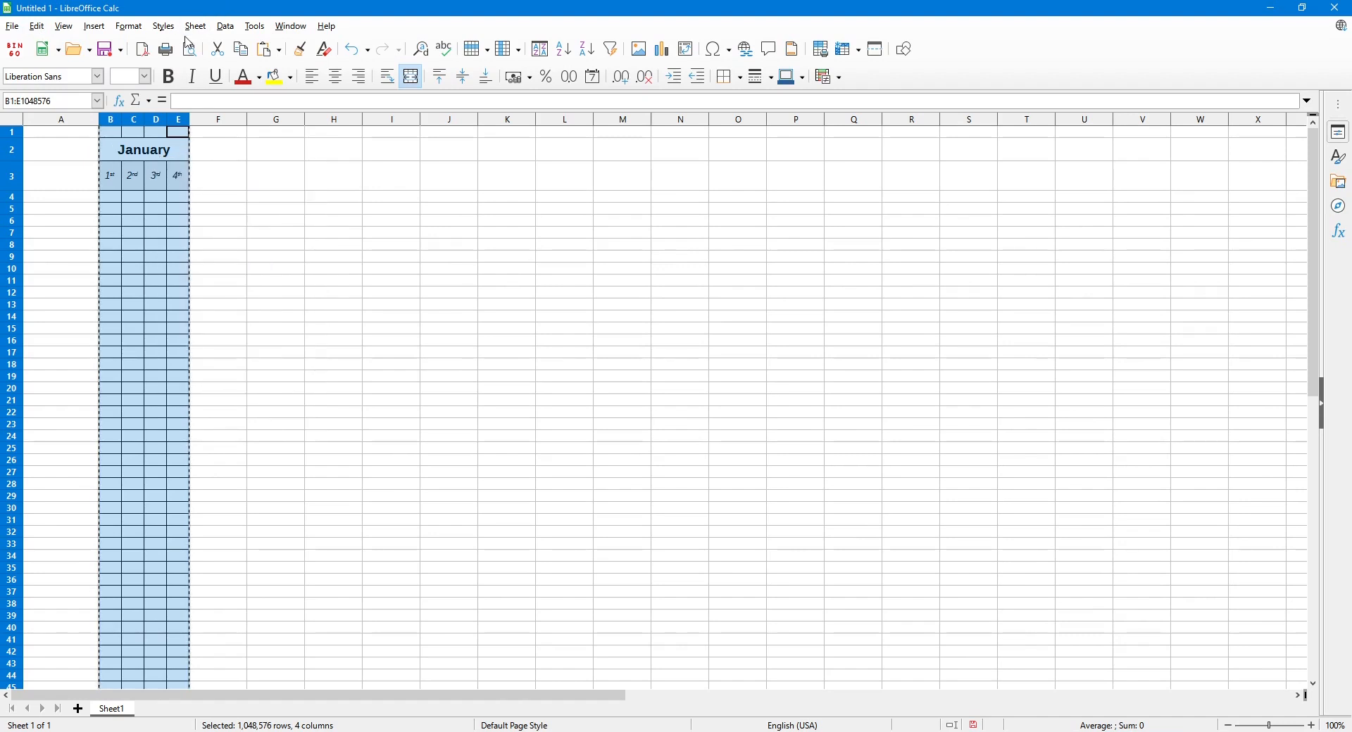
click(165, 196)
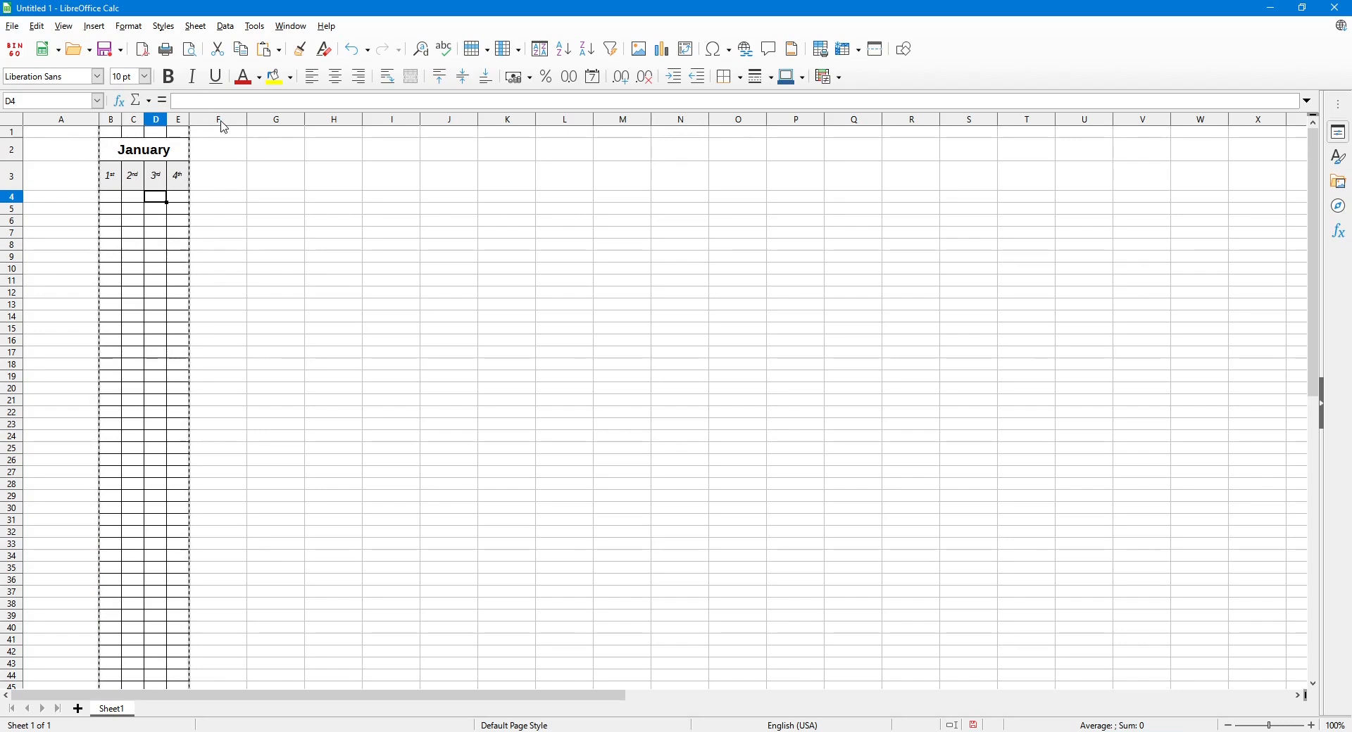
Paste the copied January block into columns F through I.
drag(224, 126, 382, 134)
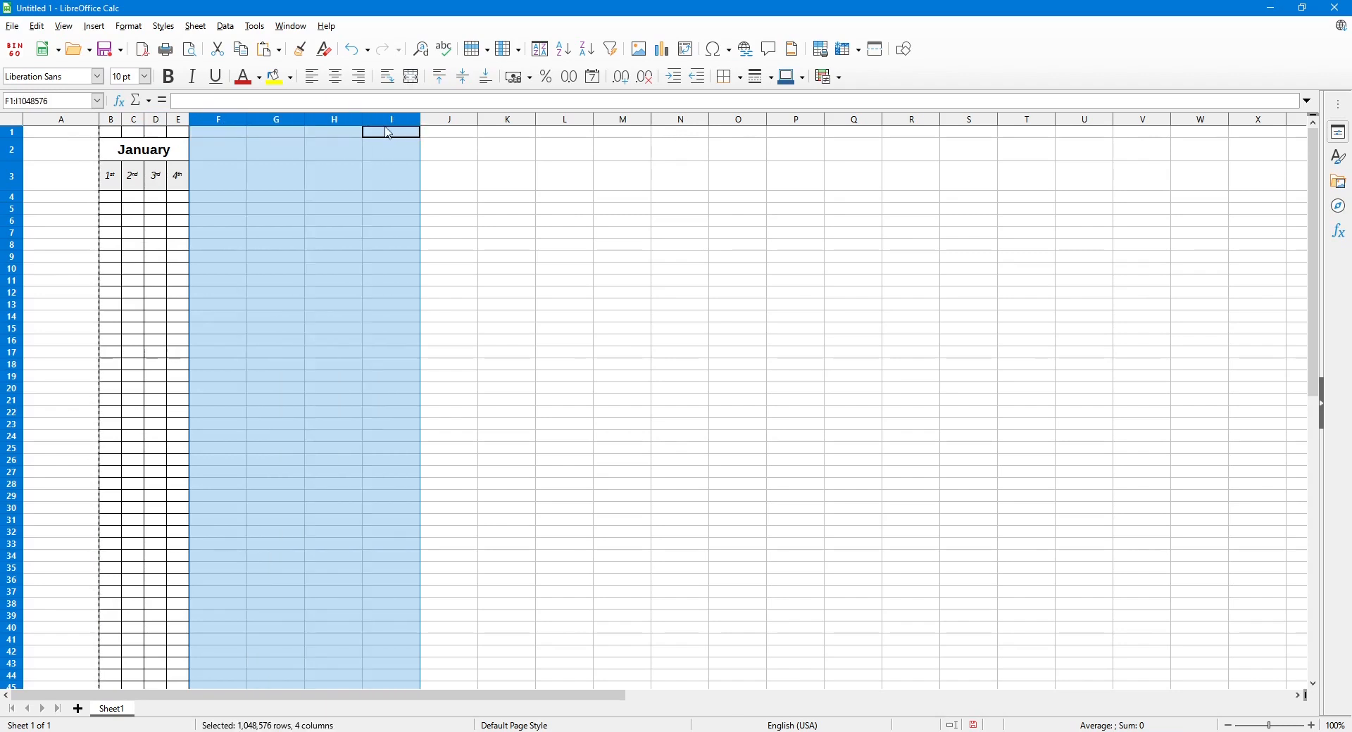
click(37, 27)
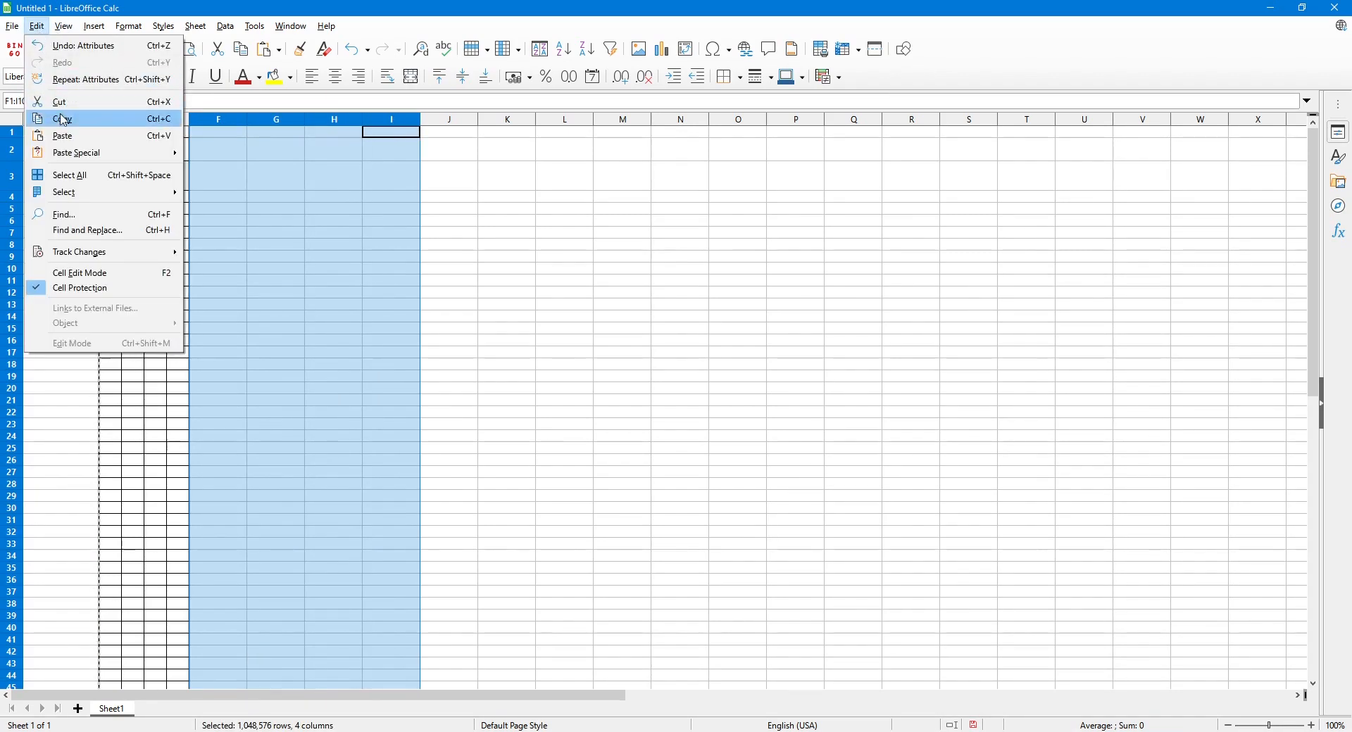
click(63, 136)
click(287, 184)
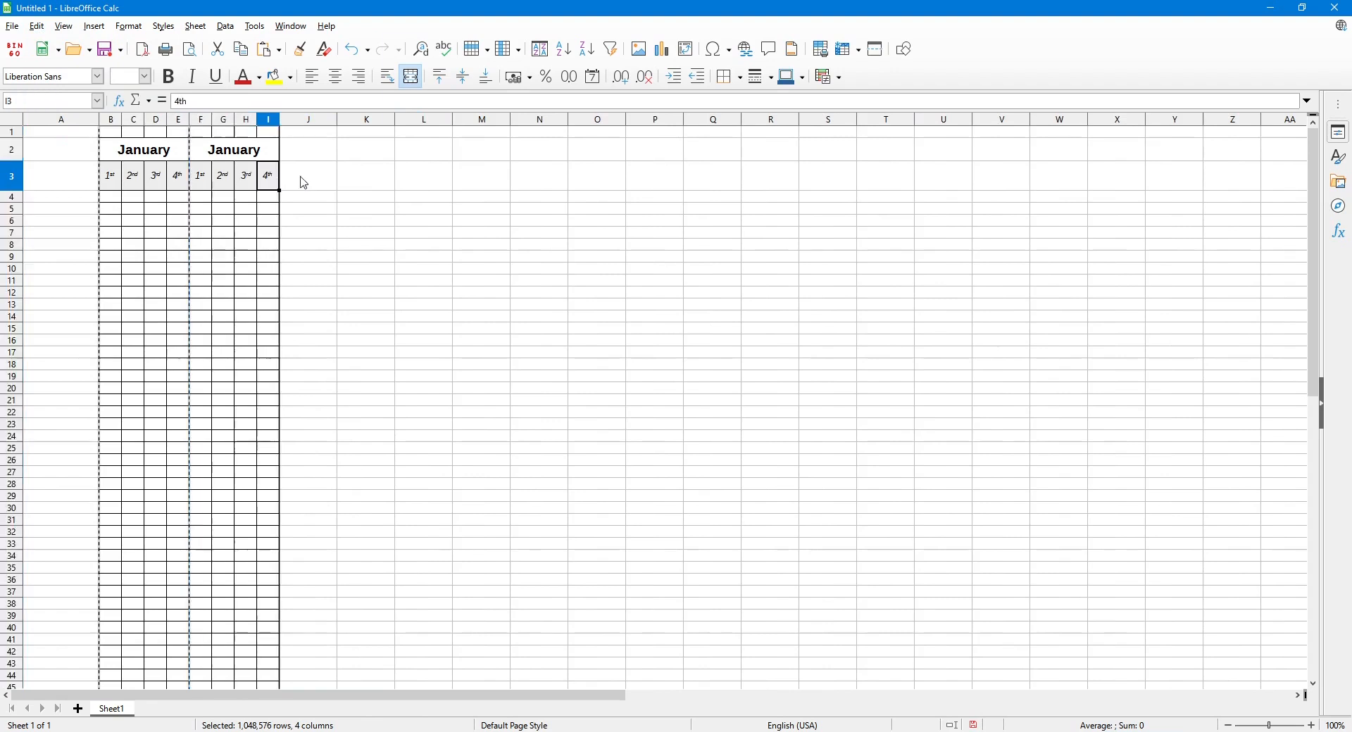
click(327, 222)
click(128, 148)
drag(204, 121, 270, 133)
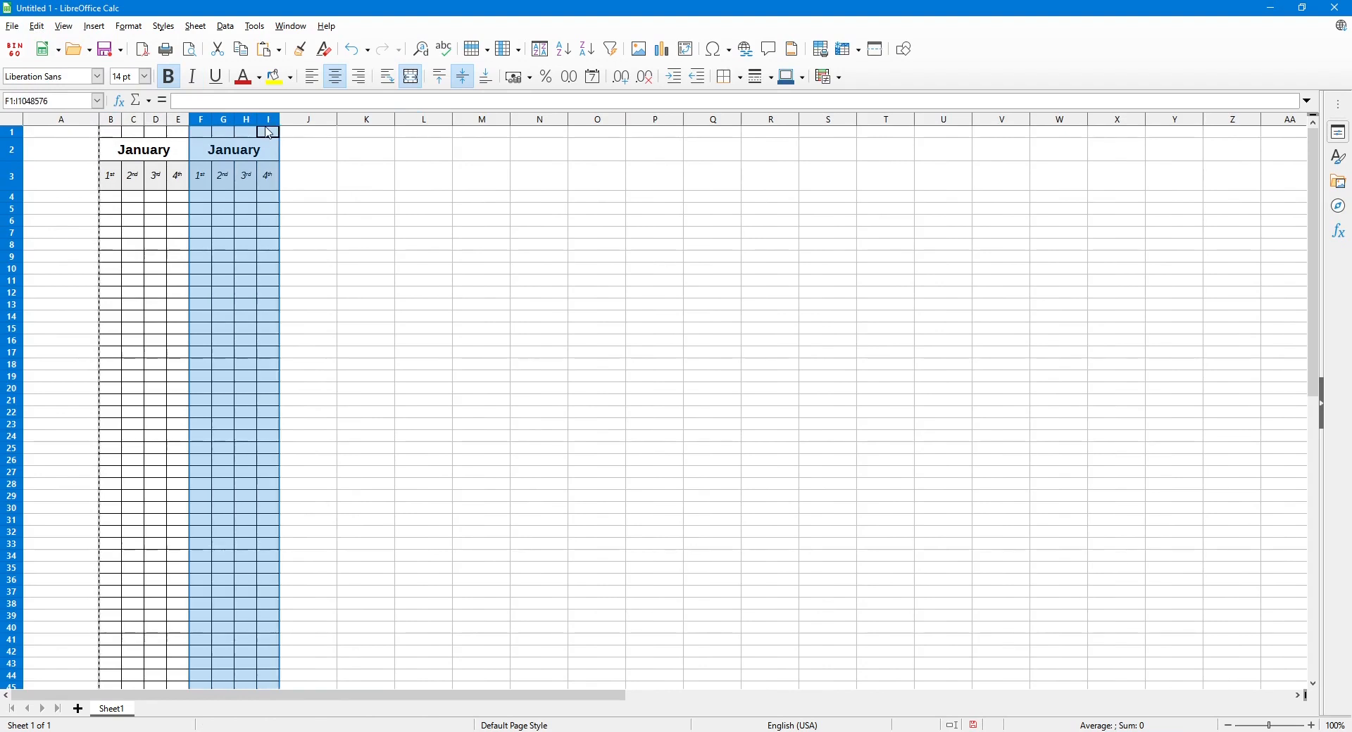
click(380, 258)
Change the month header above columns F through I to February.
double_click(243, 160)
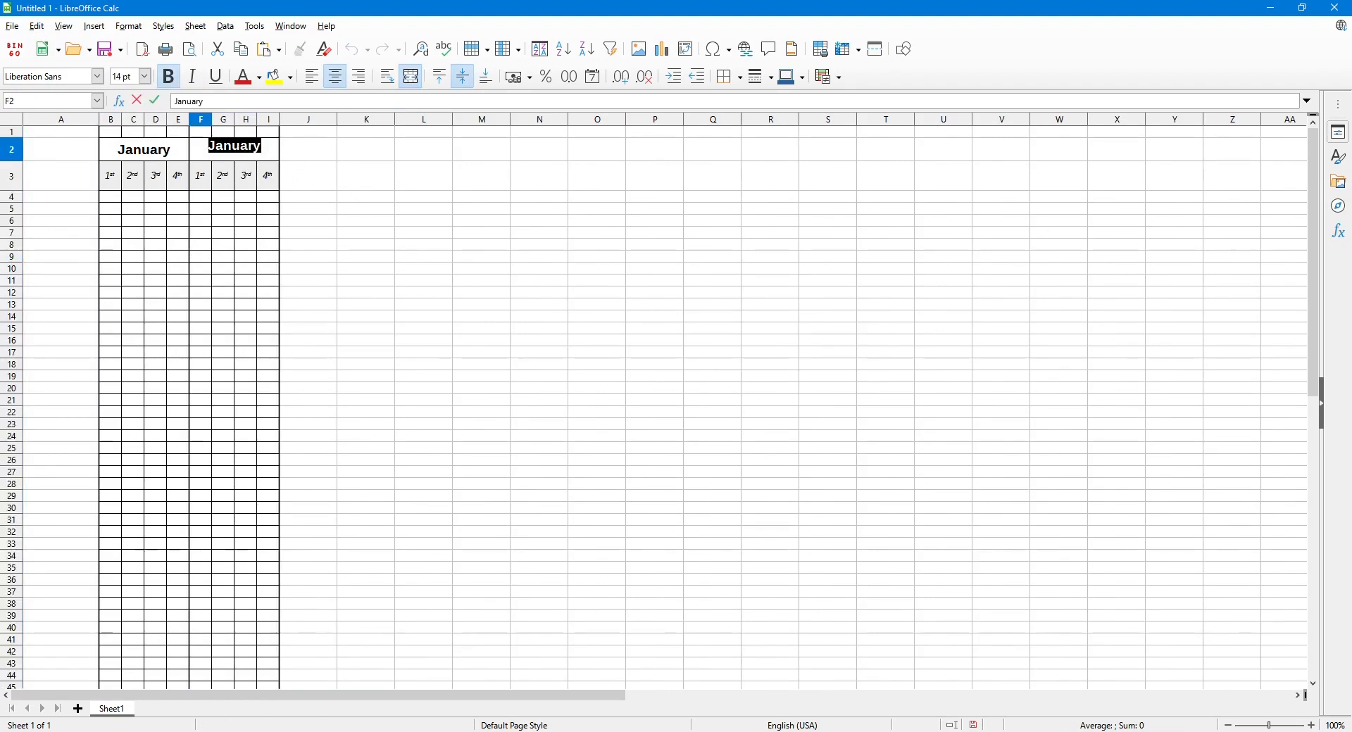
text(Februa)
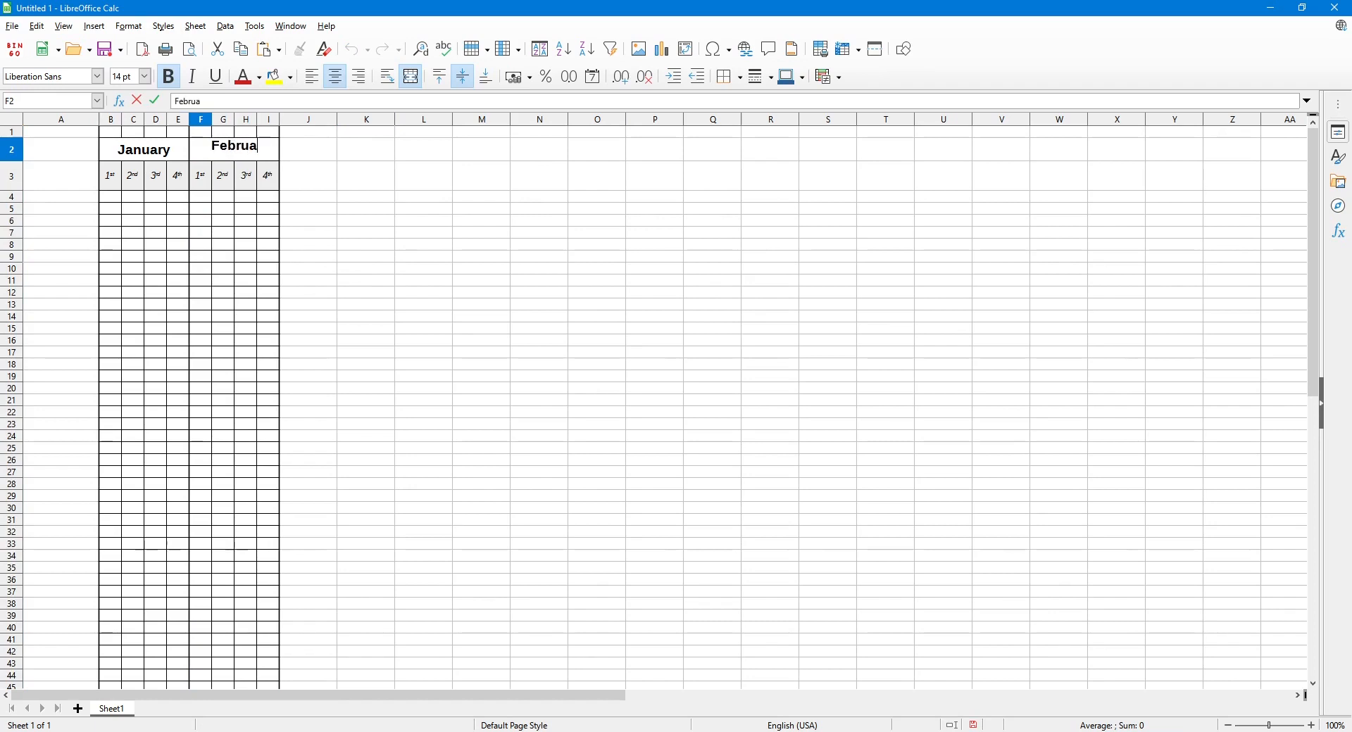
text(ry)
click(339, 256)
click(320, 179)
click(328, 224)
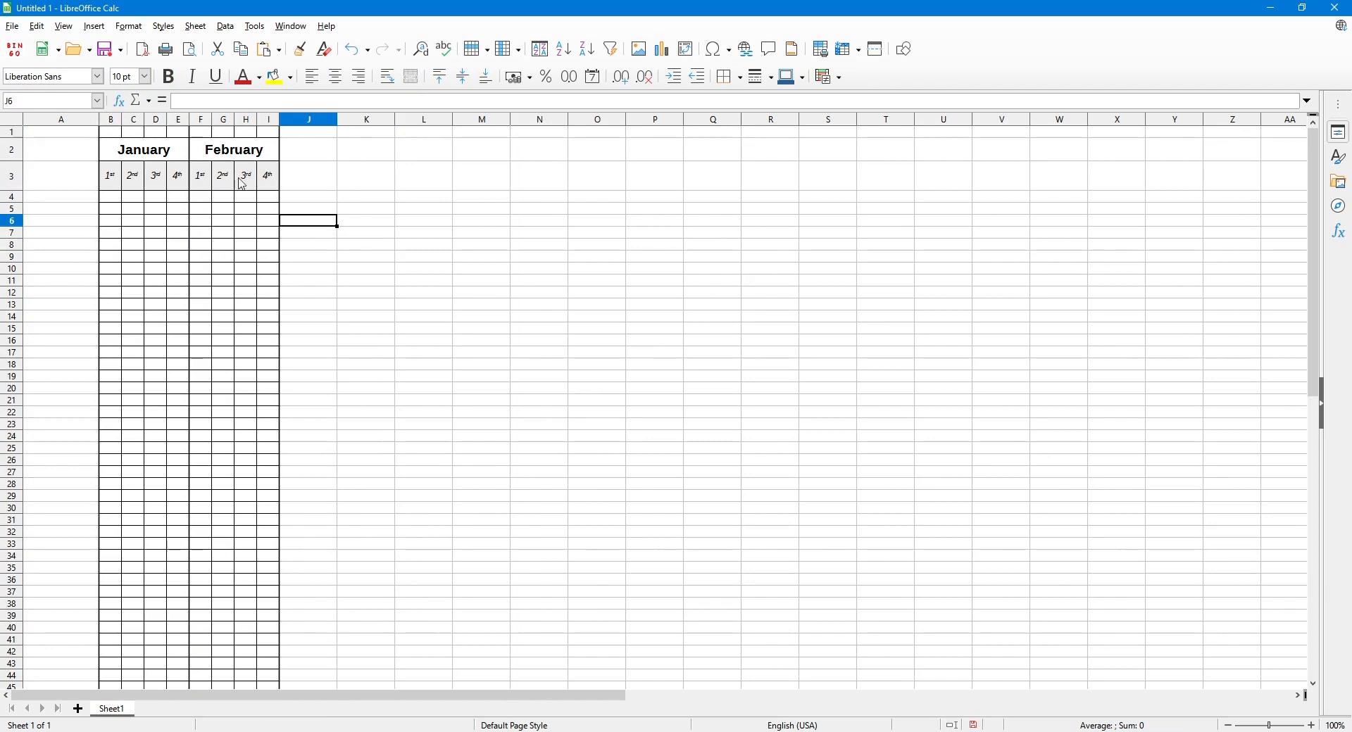
Paste the copied January block into columns J through M, directly after February.
drag(115, 128, 179, 121)
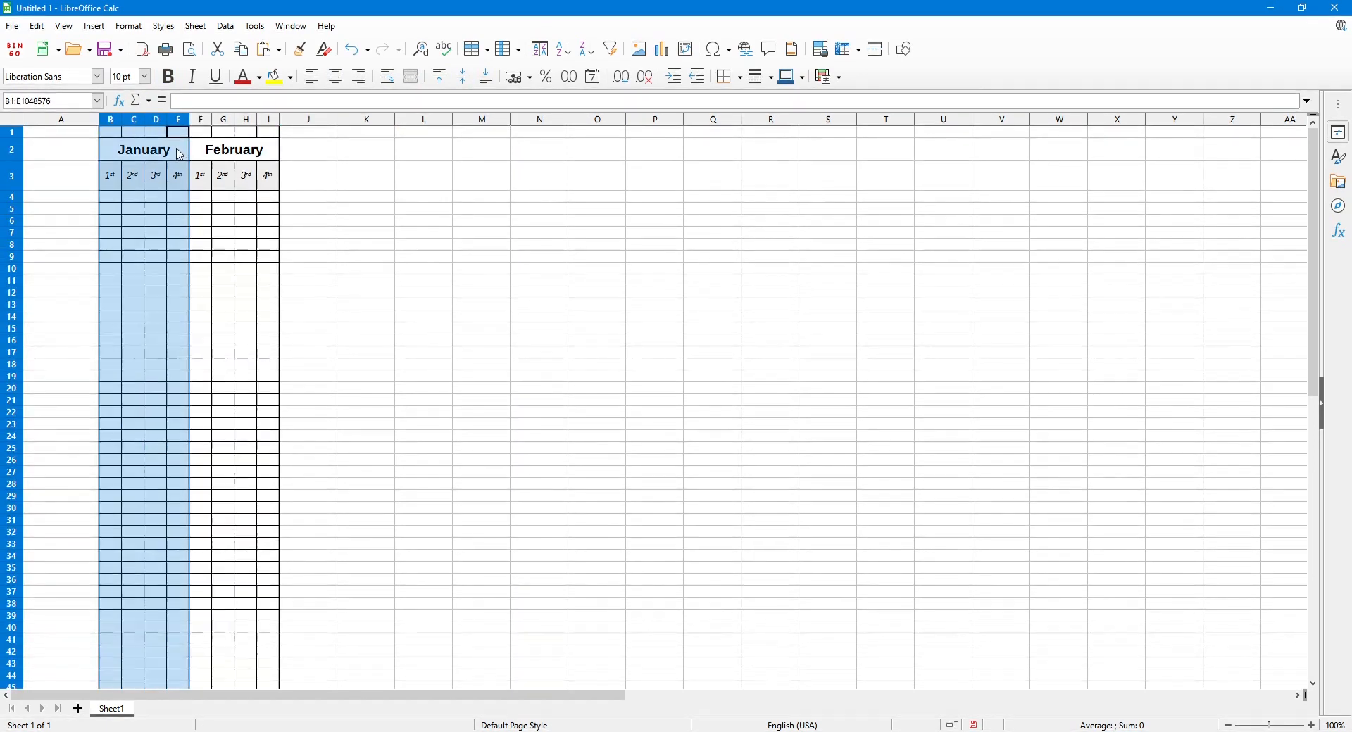
click(362, 174)
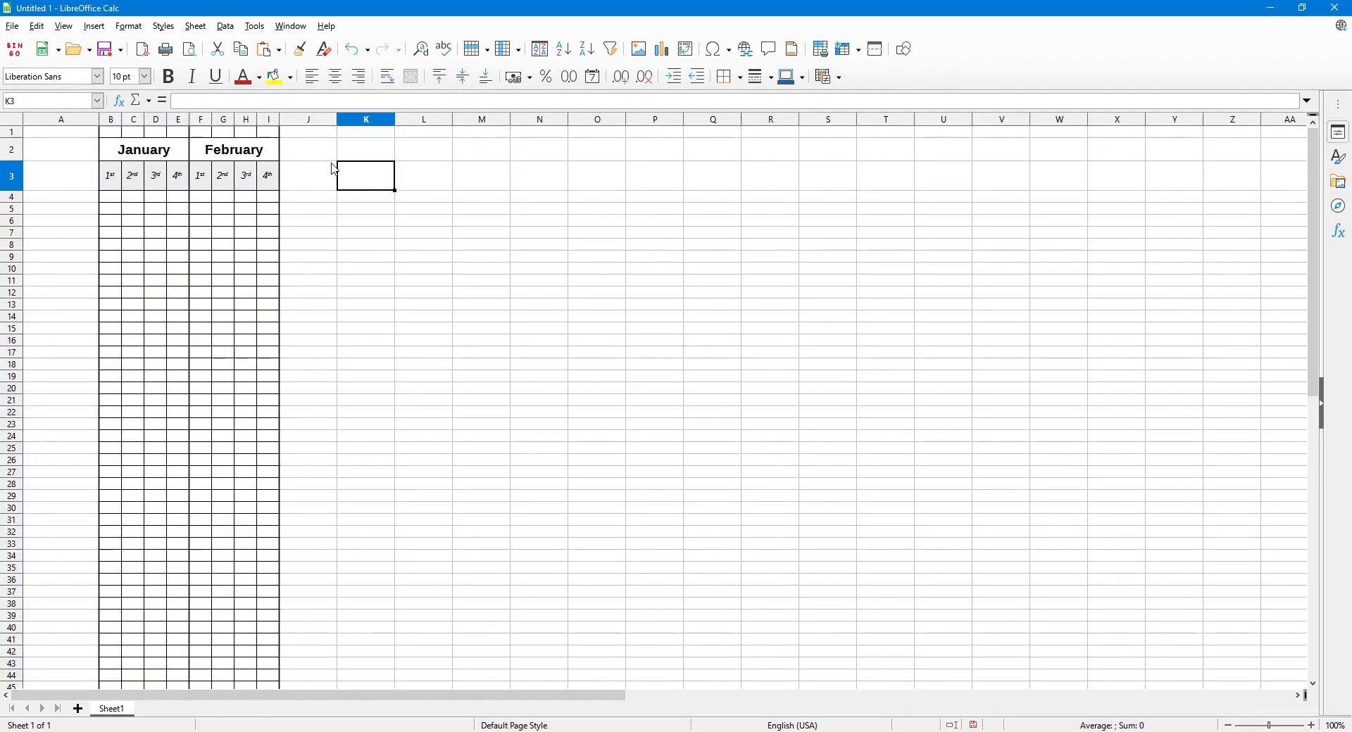
drag(312, 125, 501, 118)
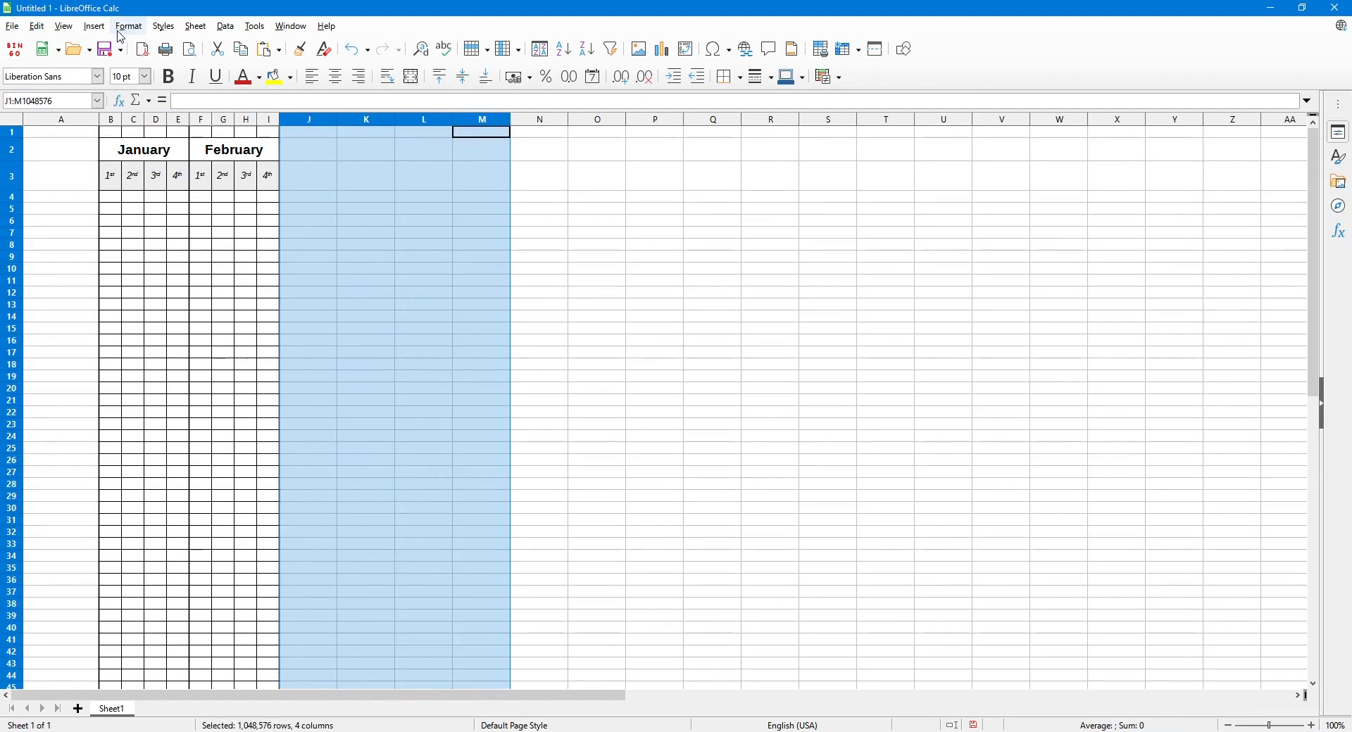
click(37, 26)
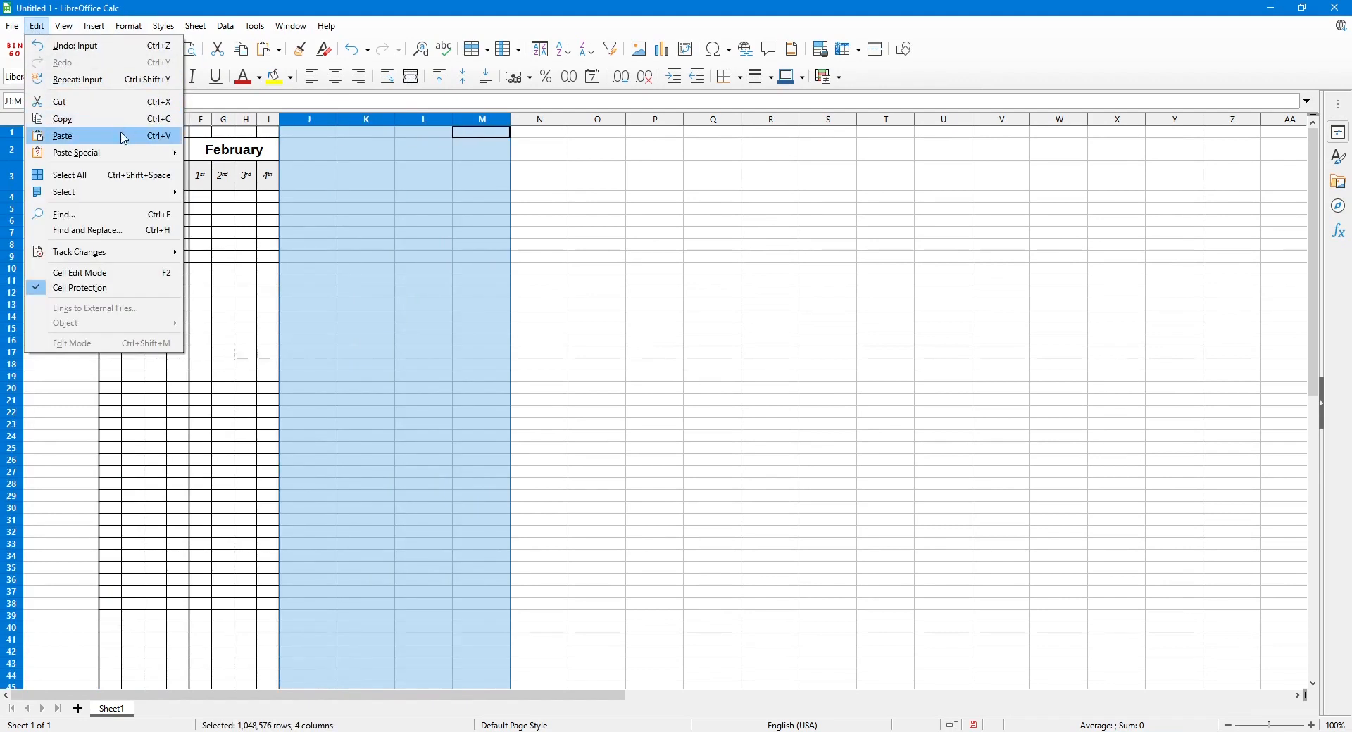
click(457, 7)
click(37, 26)
click(36, 26)
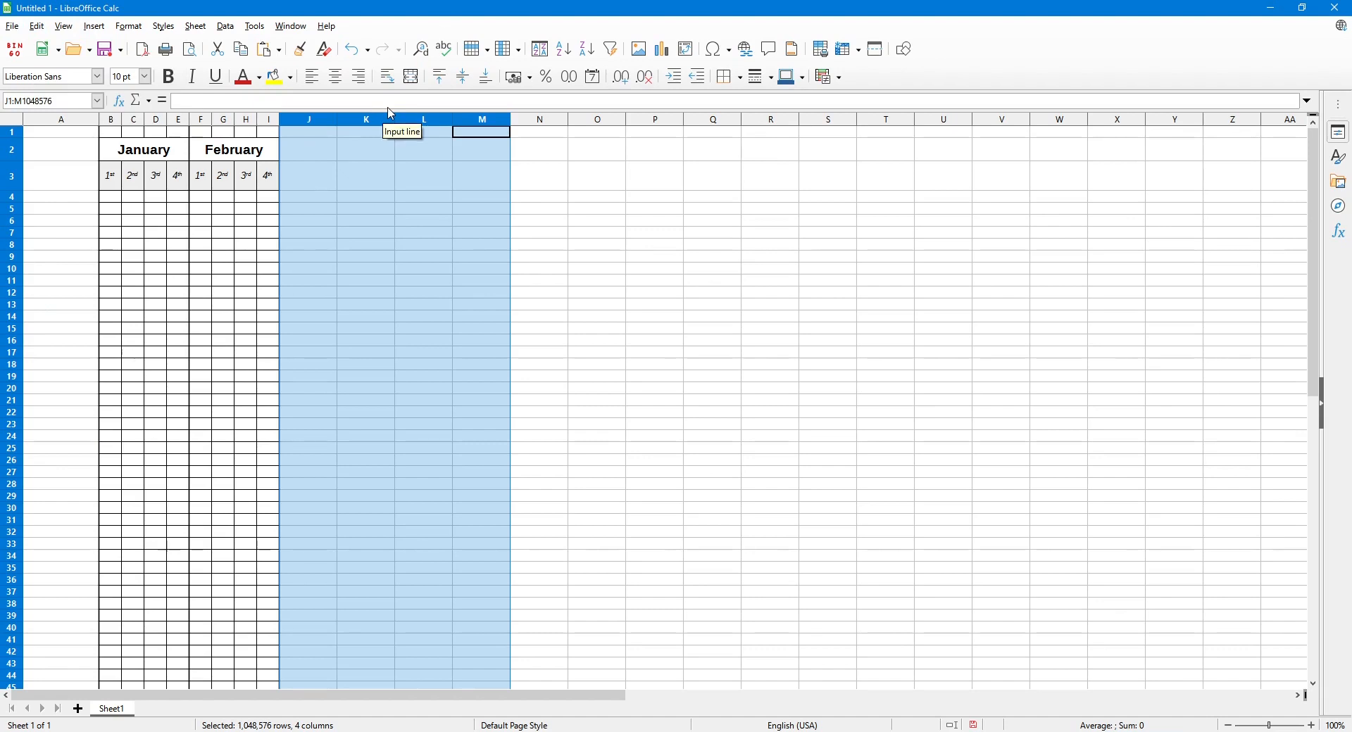
key(ctrl+v)
Paste the January block three more times, into columns N through Q, R through U and V through Y.
drag(400, 124, 566, 132)
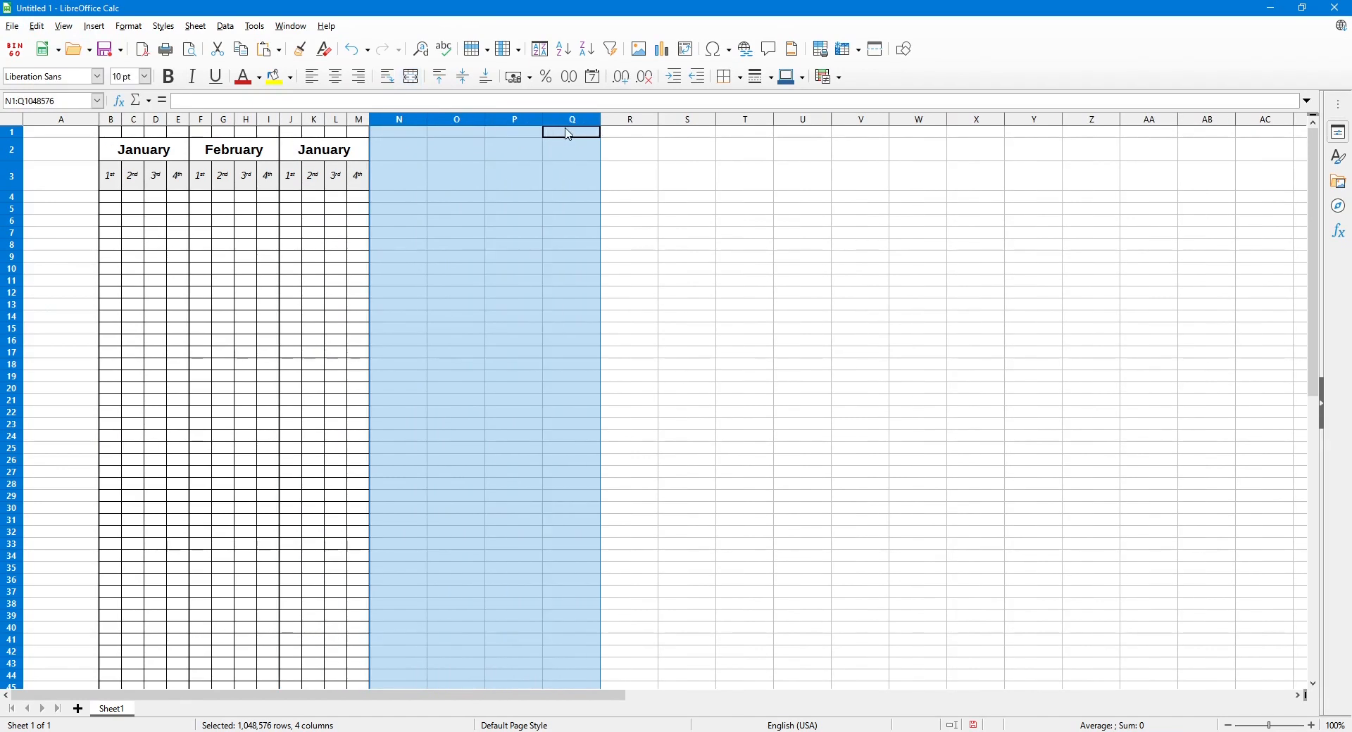
key(ctrl+v)
click(506, 125)
drag(506, 126, 657, 136)
key(ctrl+v)
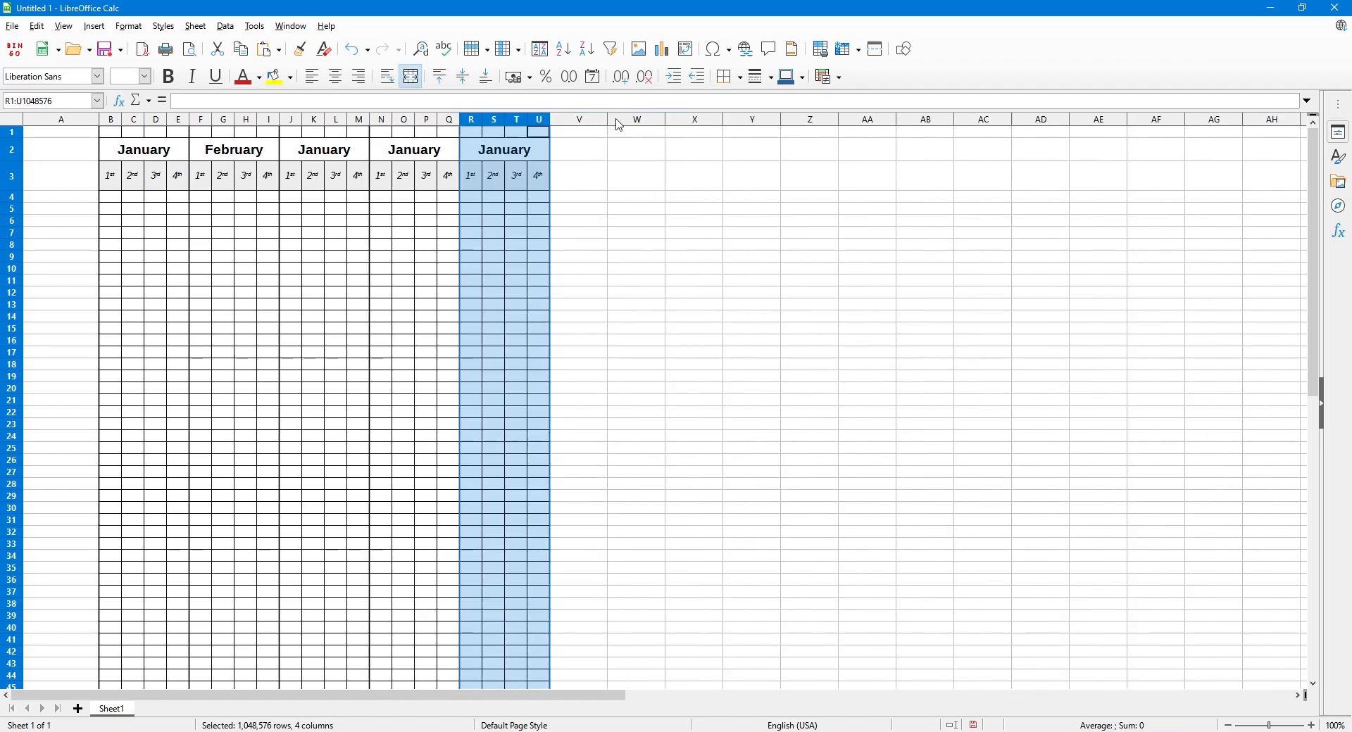
click(582, 120)
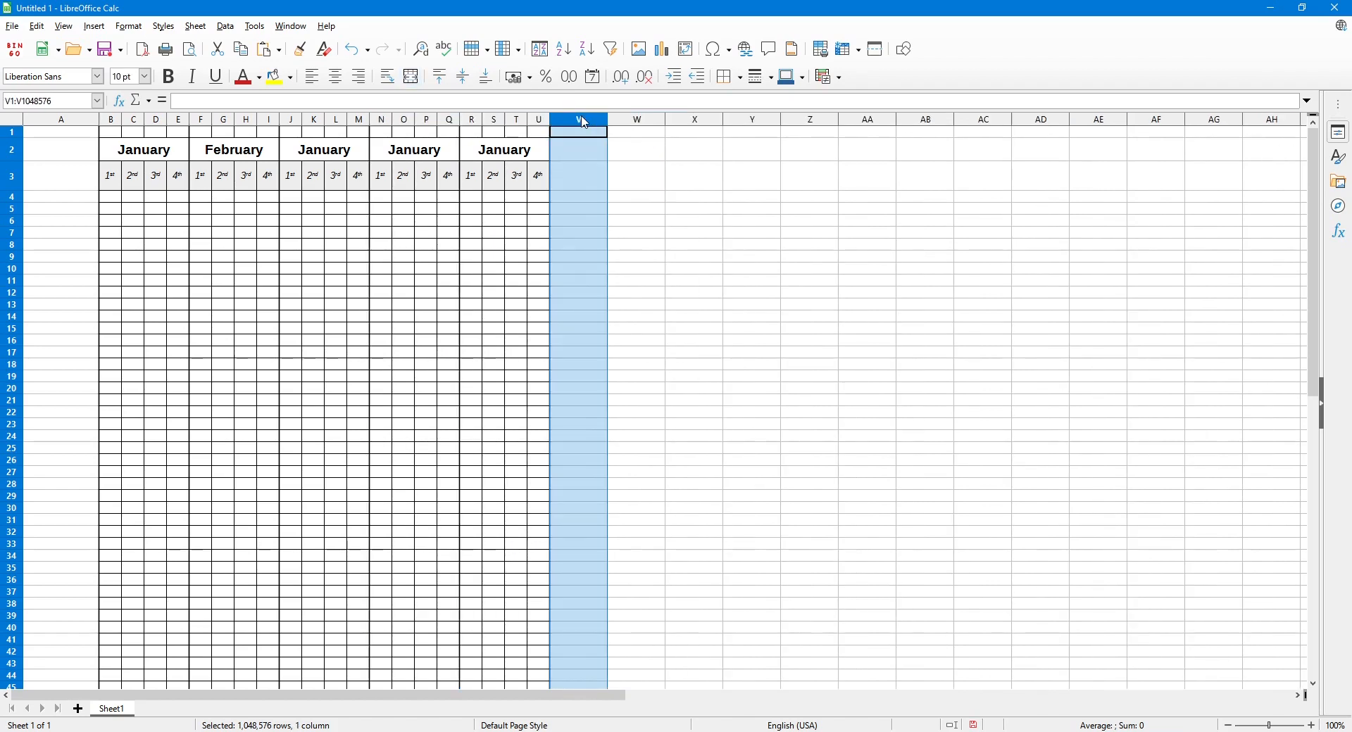
drag(585, 124, 754, 128)
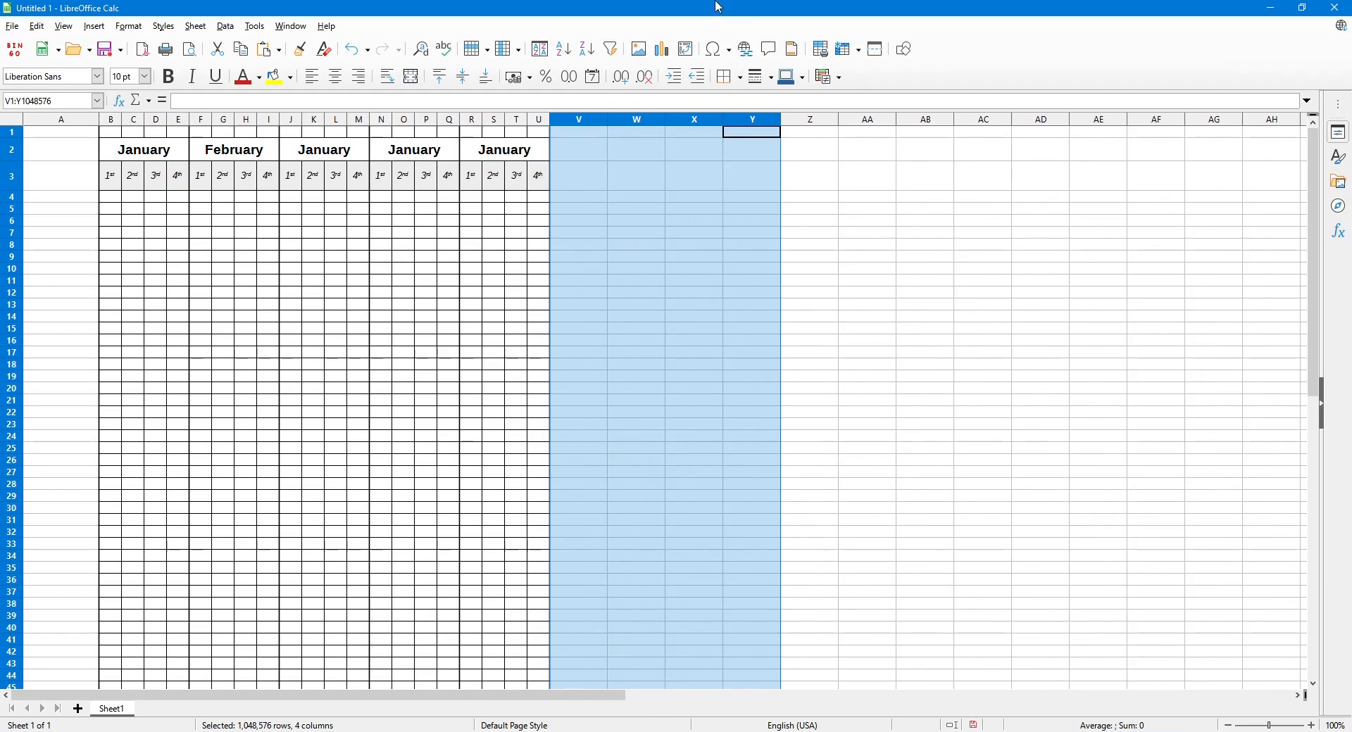
key(ctrl+v)
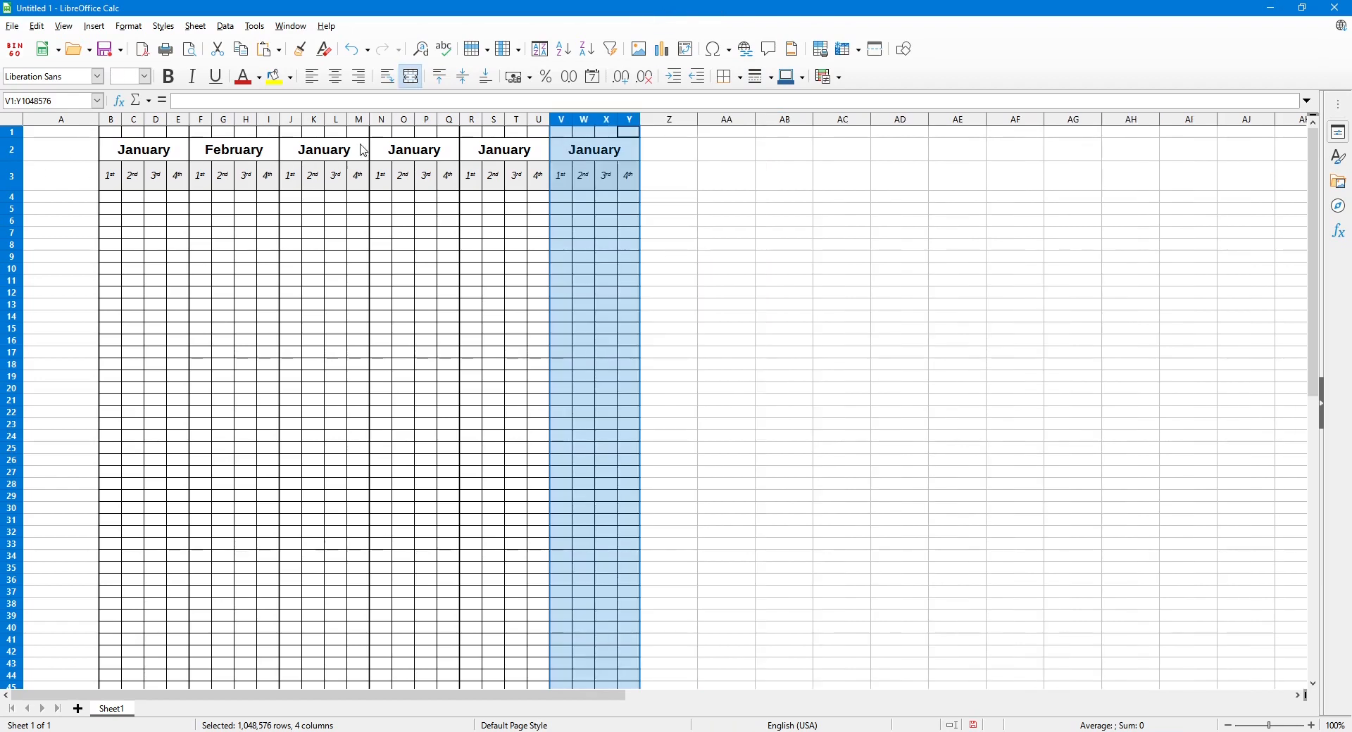
Paste five further copies of the January block side by side, filling columns Z through AS.
drag(682, 124, 1232, 126)
key(ctrl+v)
key(ctrl+v)
key(ctrl+v)
key(ctrl+v)
click(1057, 125)
key(ctrl+v)
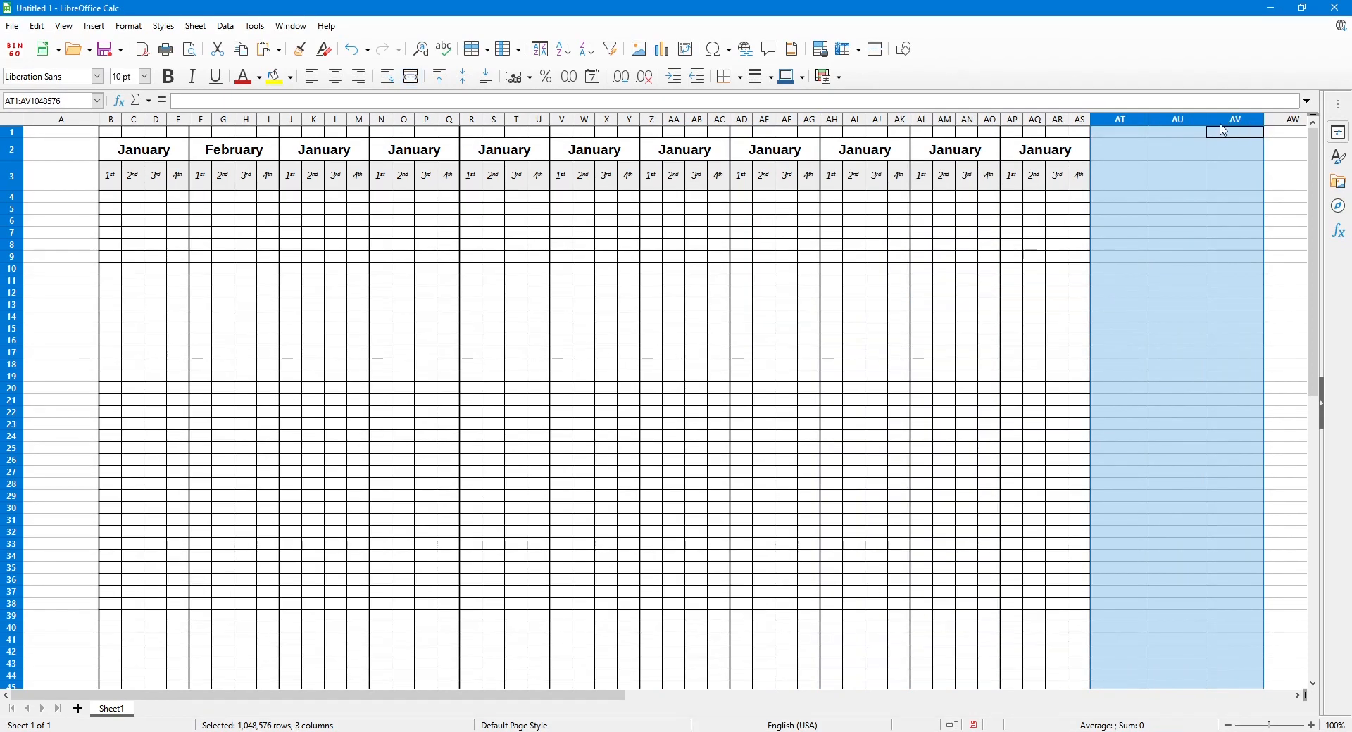
Paste the copied January block once more, into columns AT through AW, as the twelfth month.
click(1148, 149)
click(1146, 124)
drag(1146, 124, 1292, 127)
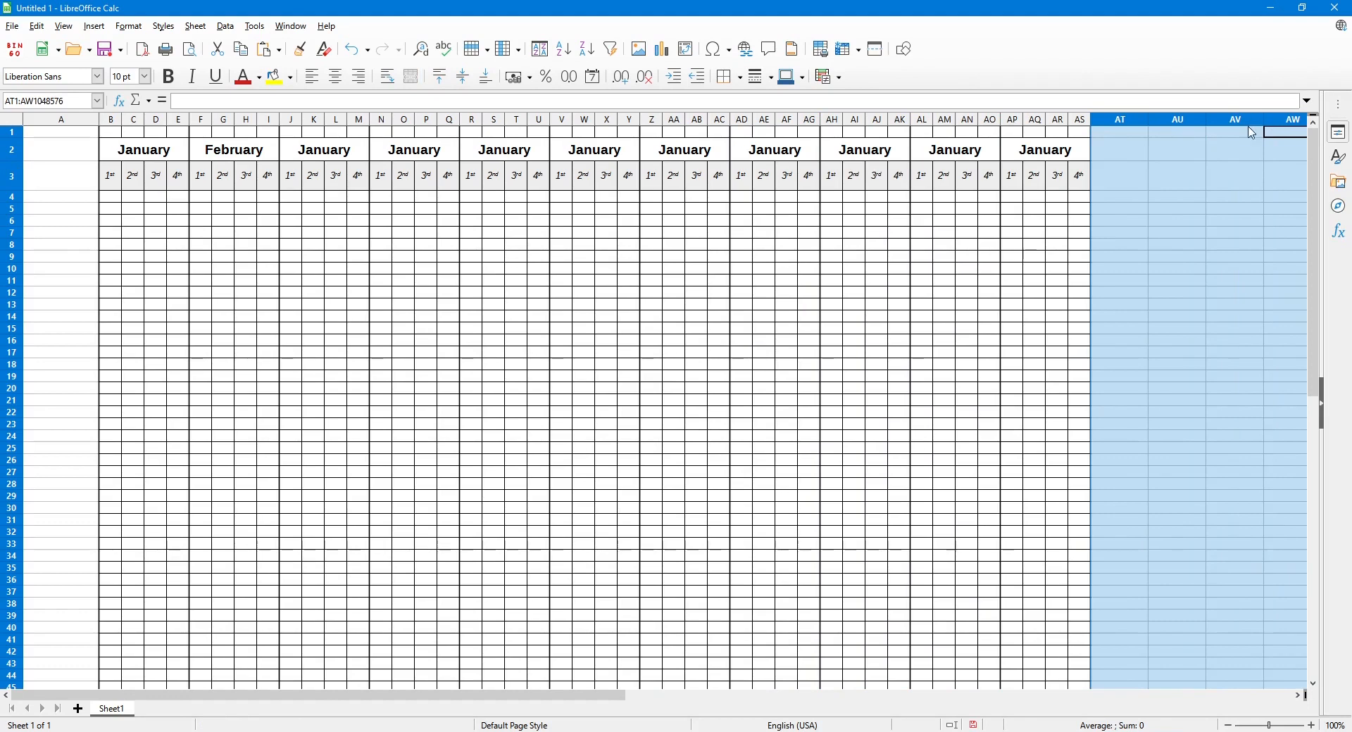
key(ctrl+v)
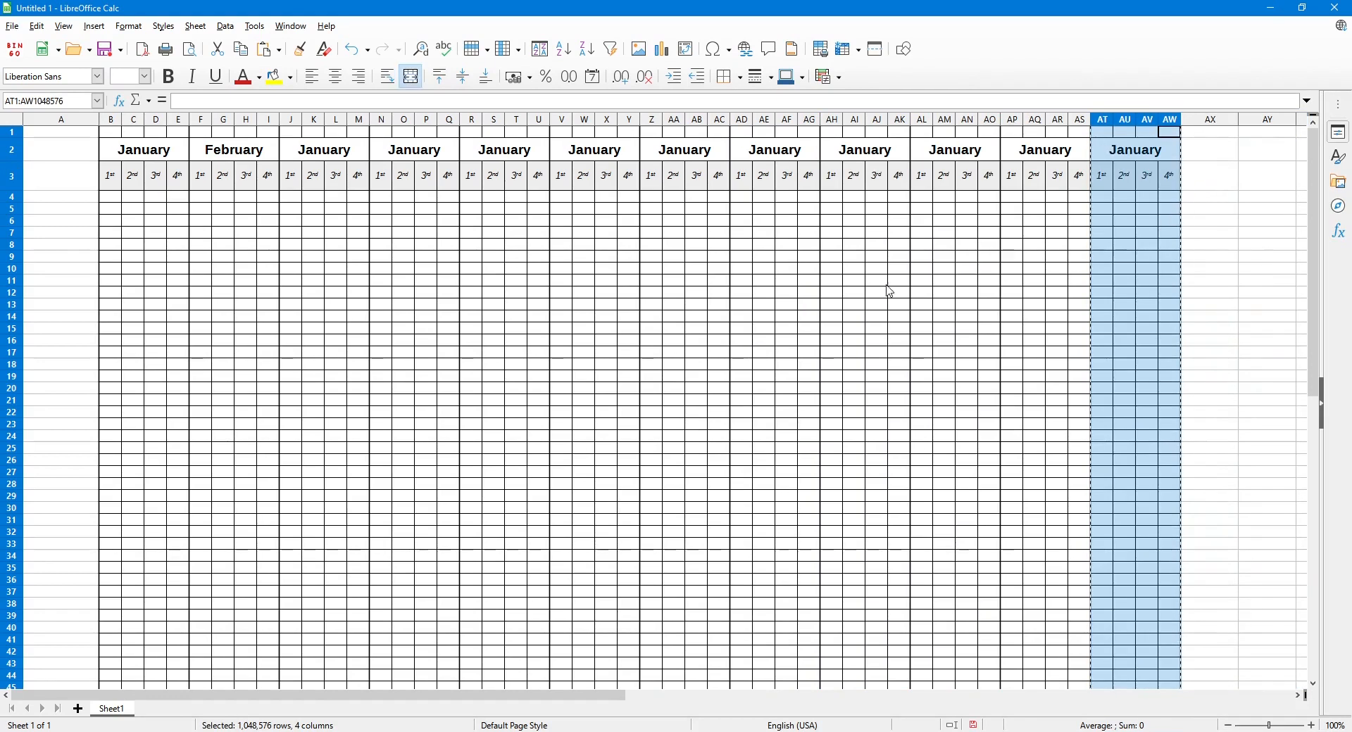
Change the month headers above columns J through M to March and above columns N through Q to April.
double_click(325, 148)
double_click(348, 152)
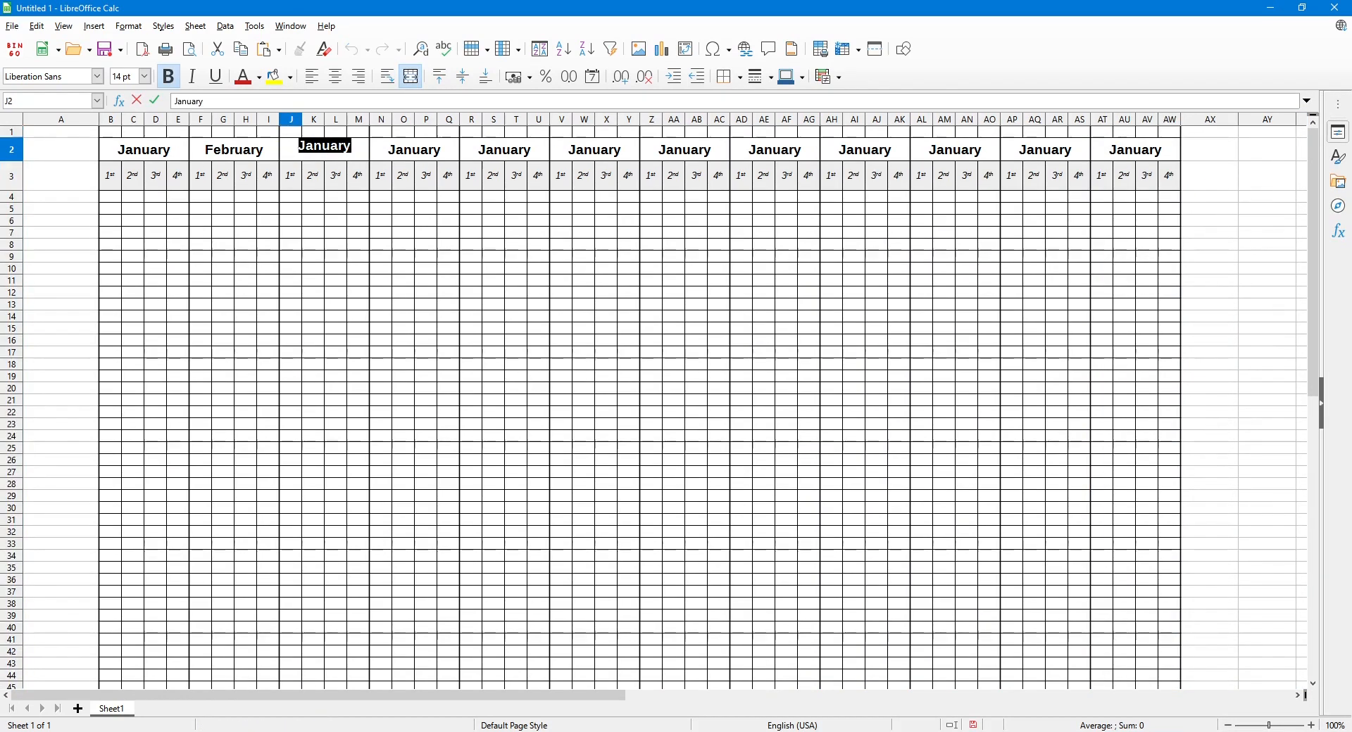
text(March)
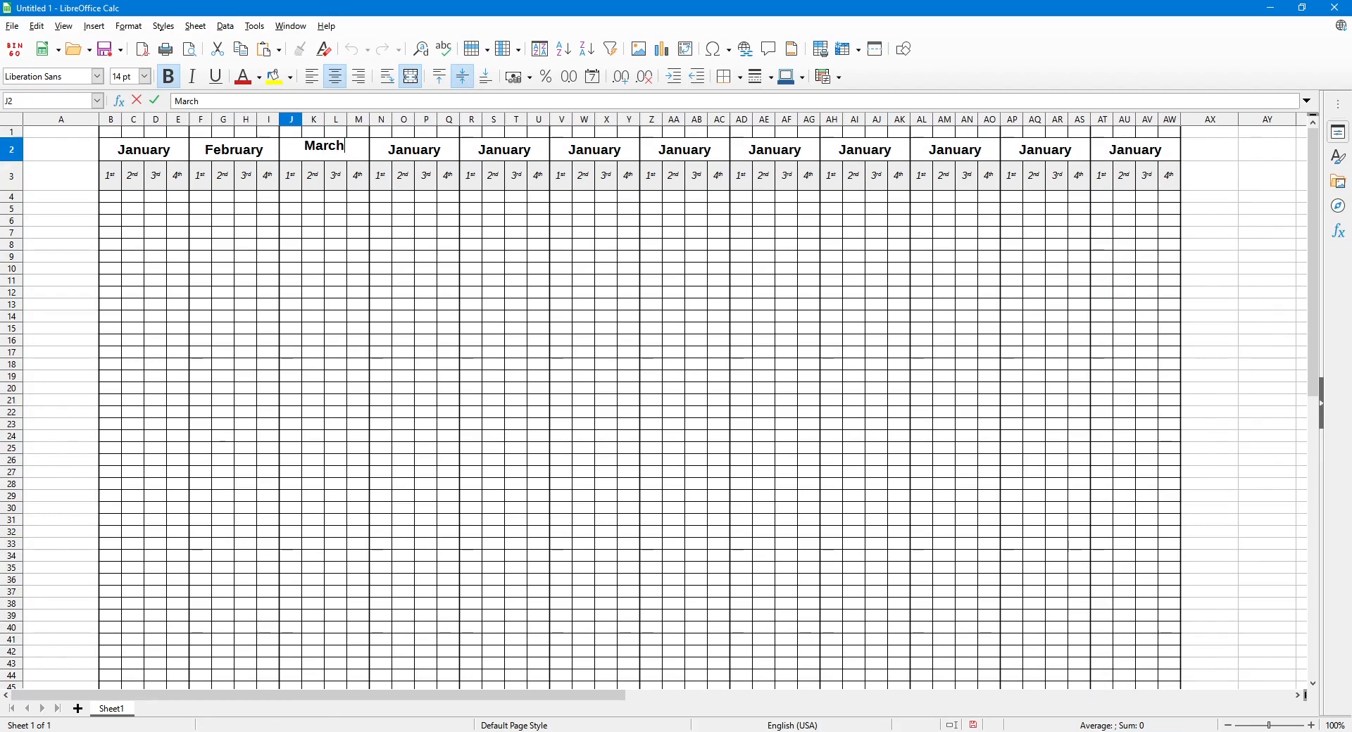
double_click(425, 150)
drag(445, 147, 180, 135)
text(April)
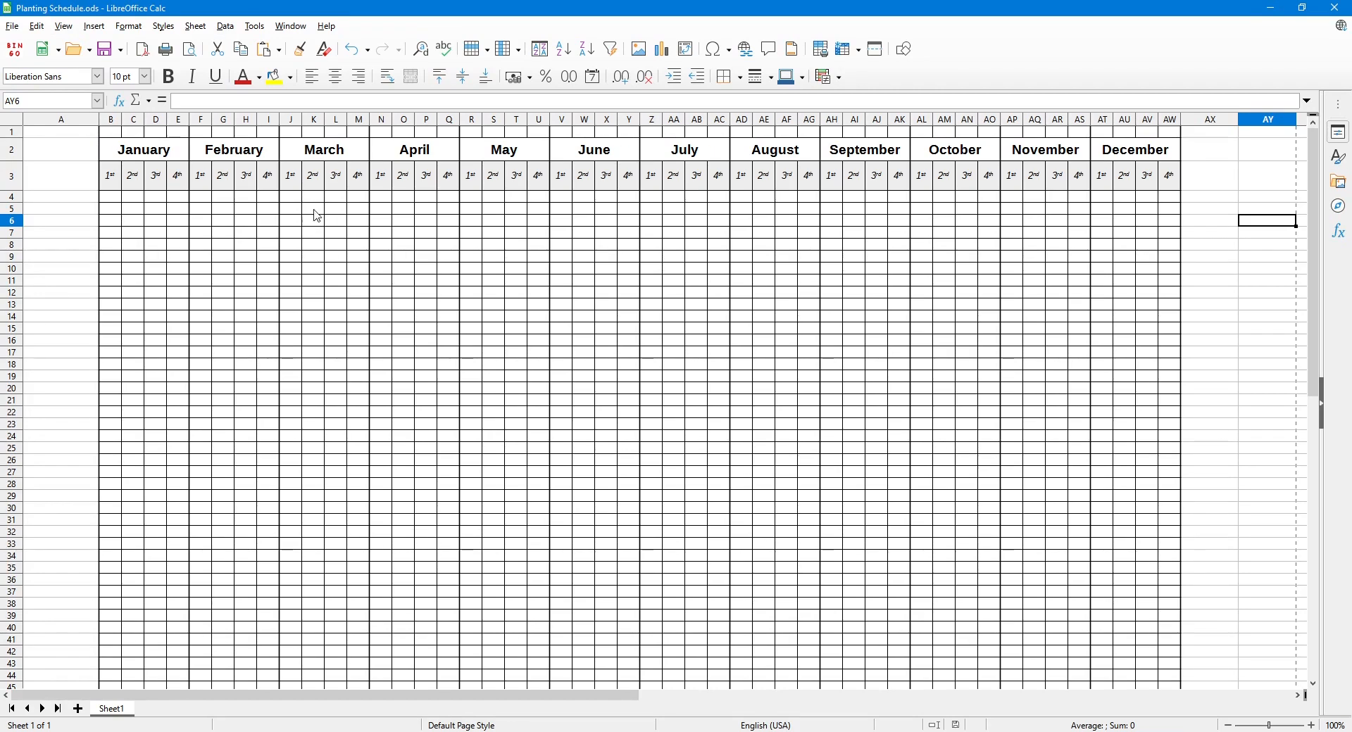
key(Home)
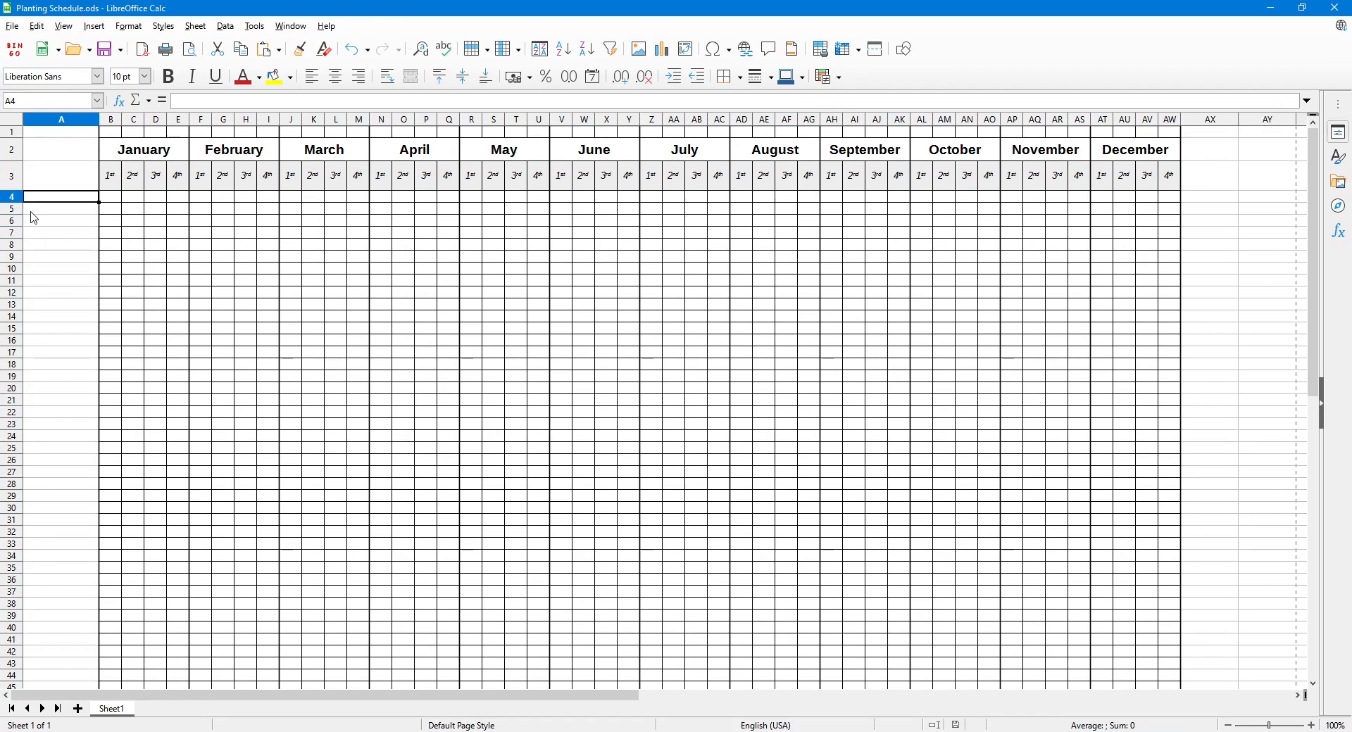
click(161, 237)
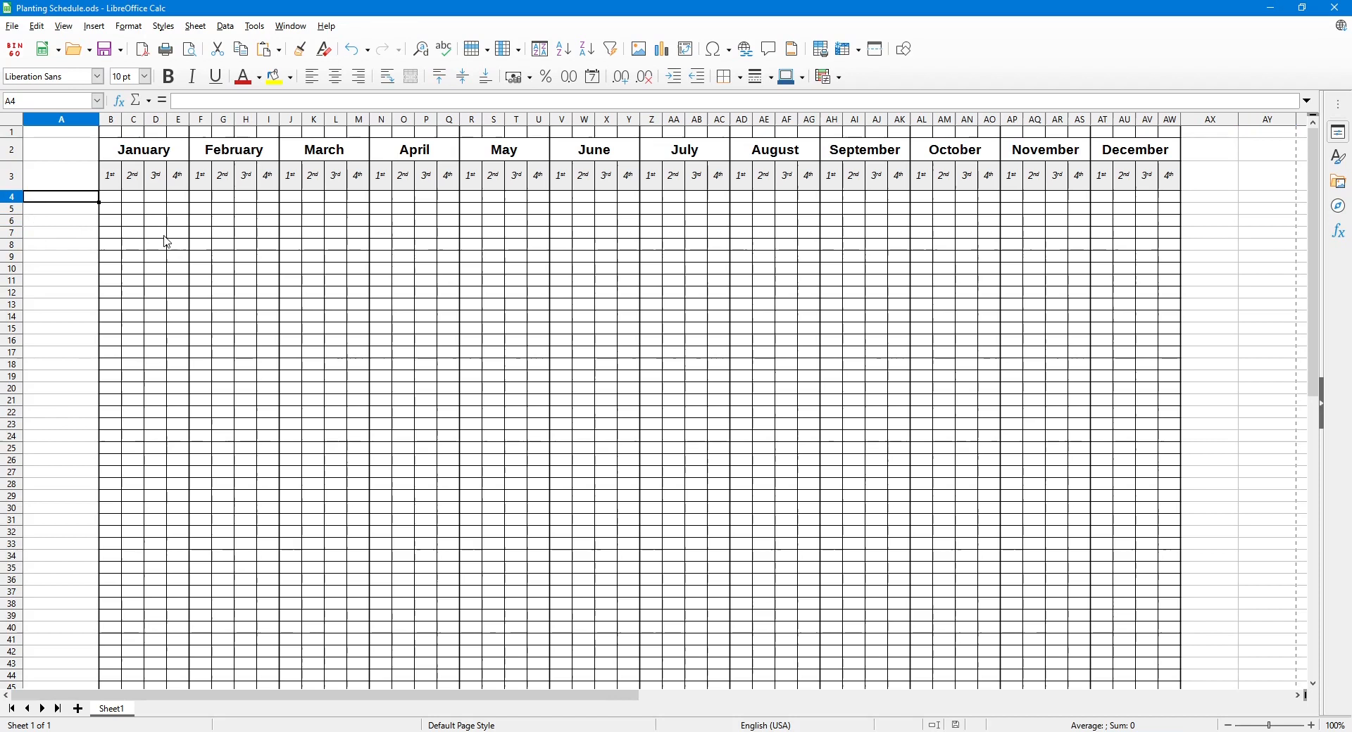
click(275, 236)
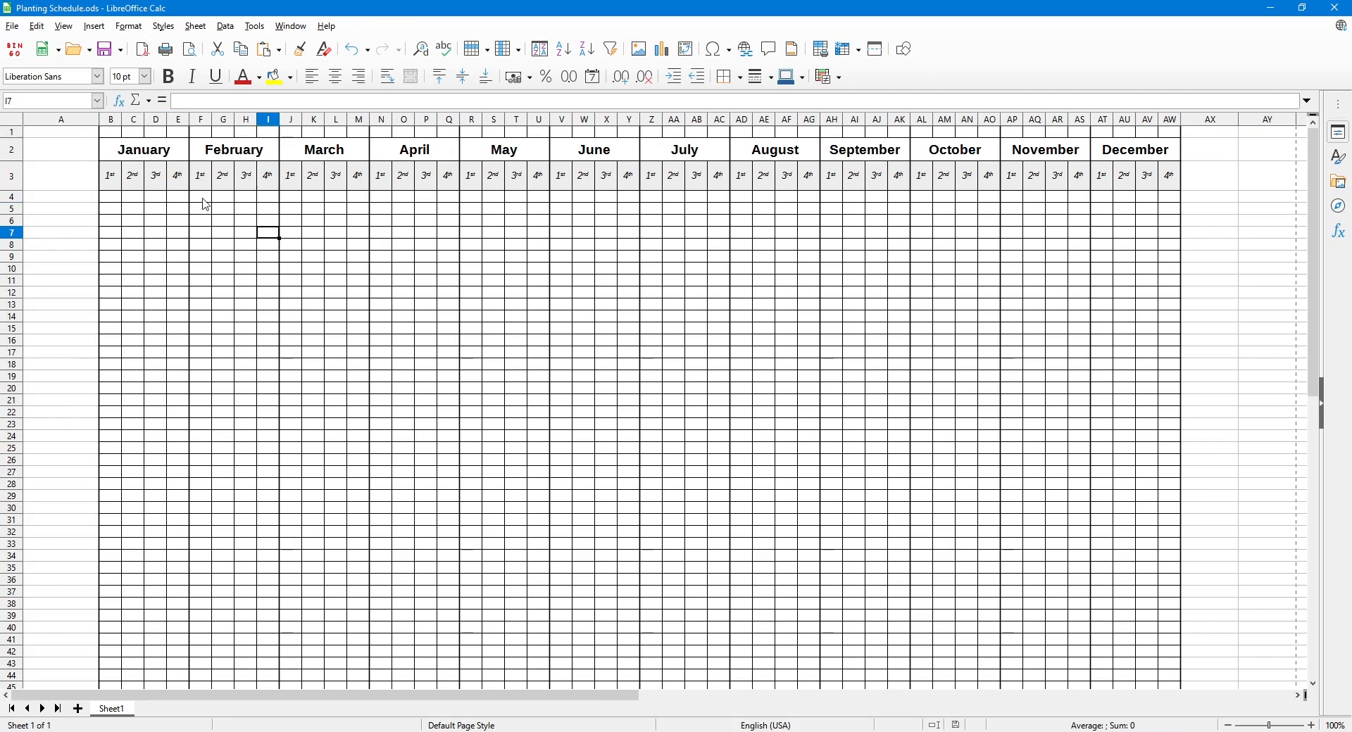
click(131, 199)
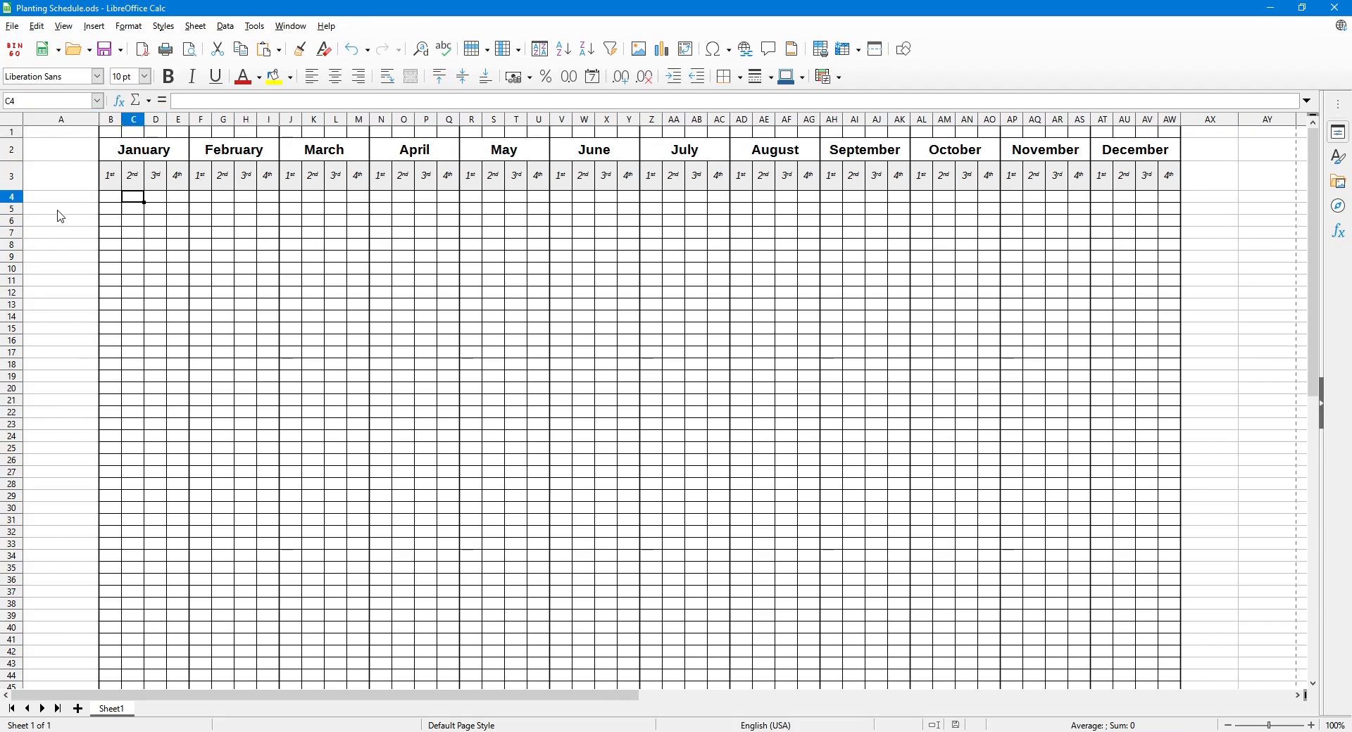
Increase the height of row 1 above the month headers to roughly twice its size.
click(38, 132)
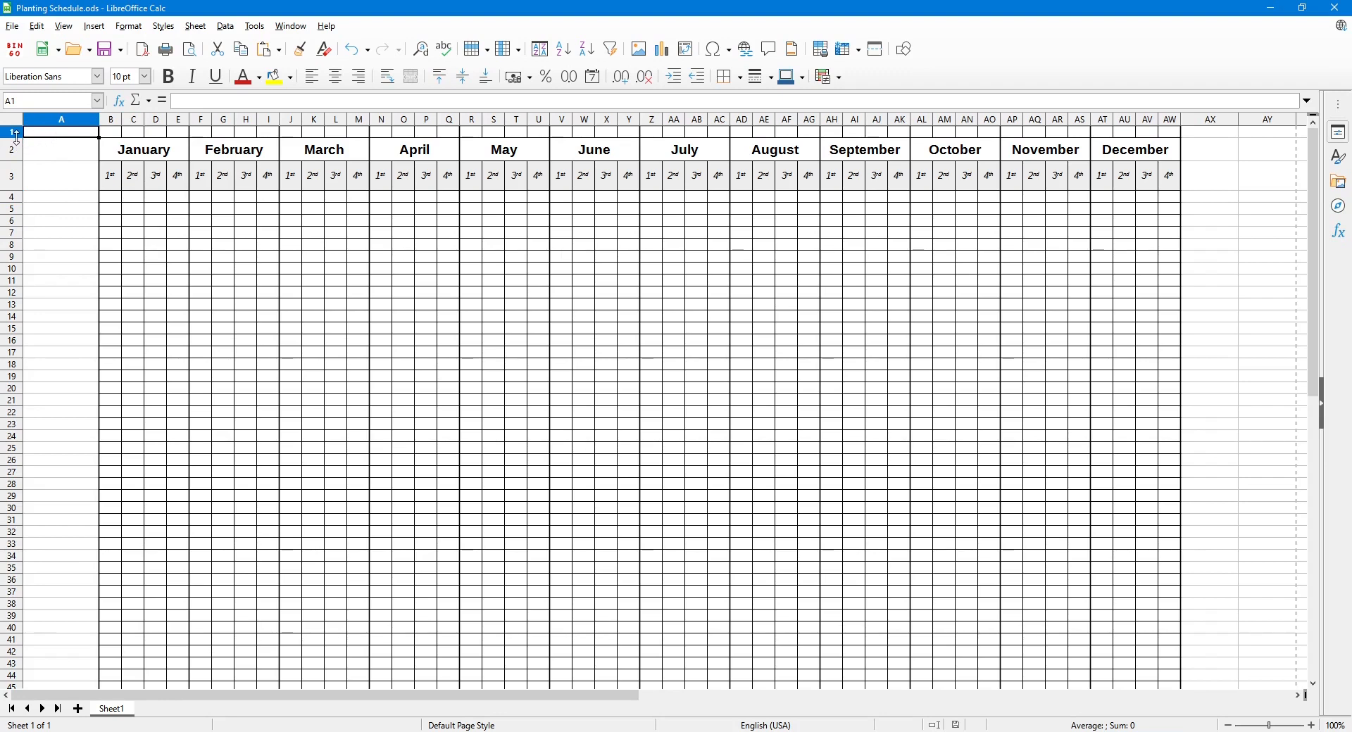
drag(17, 136, 20, 153)
click(178, 225)
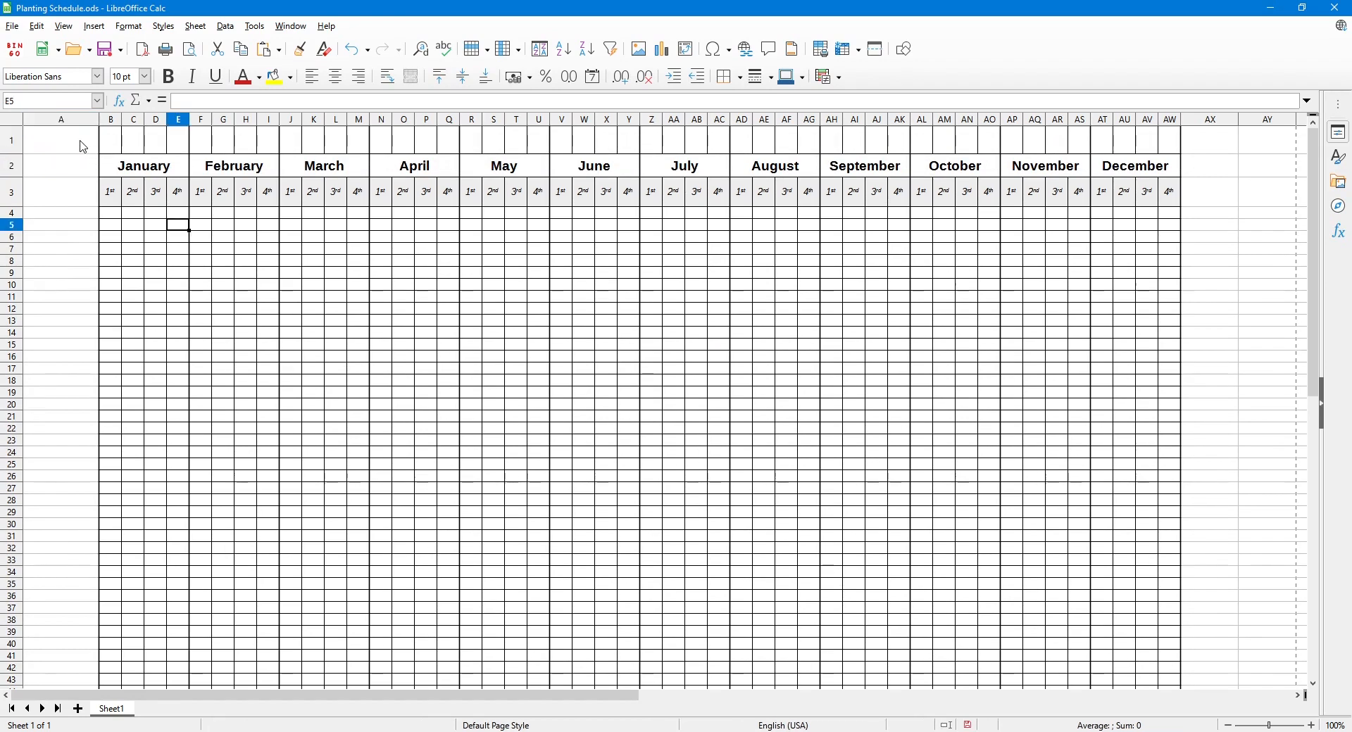
Merge cells A1 through I1 into one cell above January and February.
drag(81, 143, 267, 145)
click(52, 149)
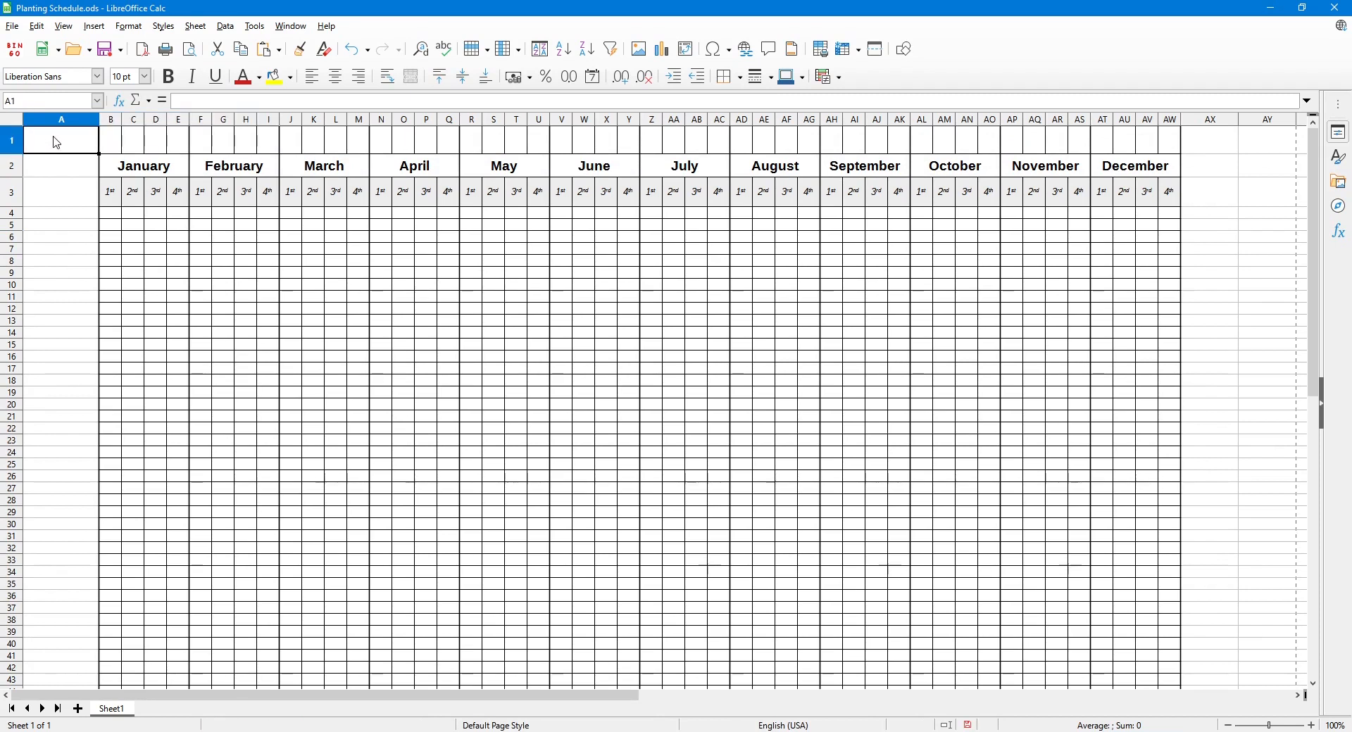
drag(56, 143, 276, 147)
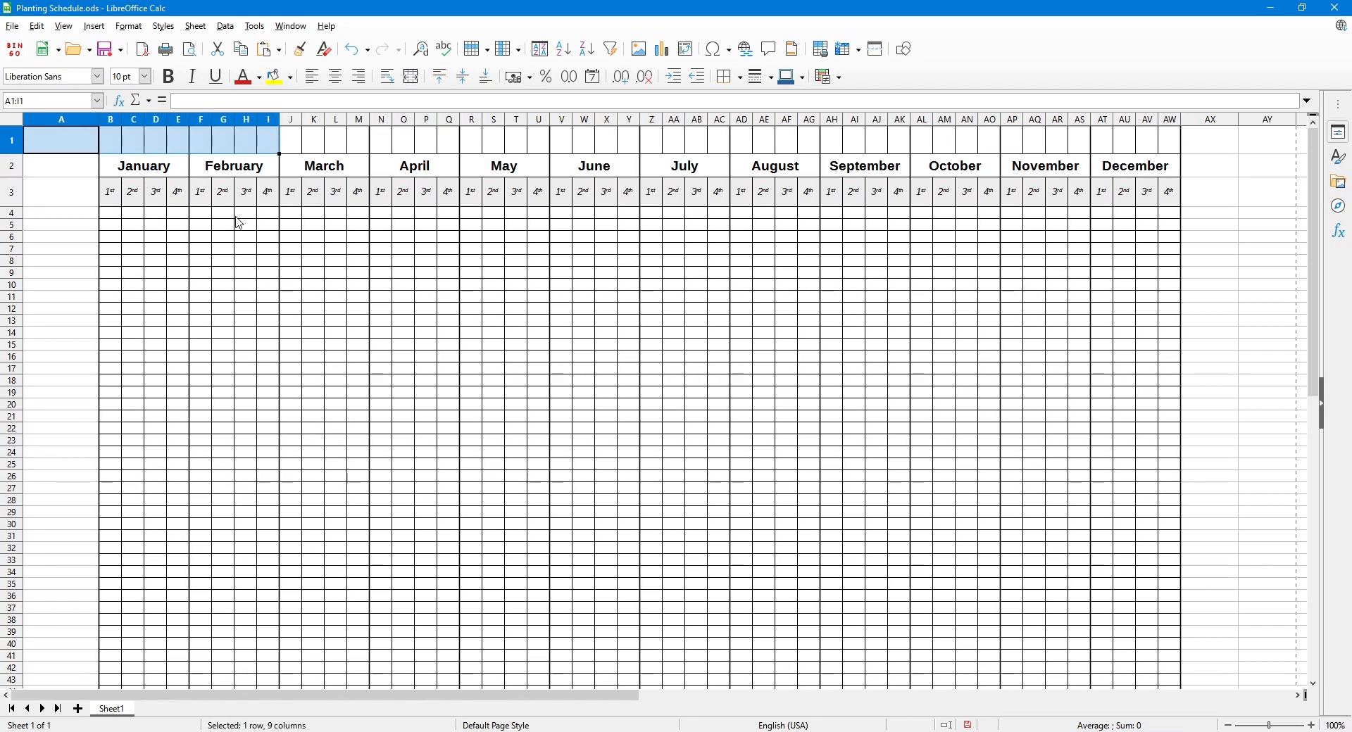
right_click(208, 146)
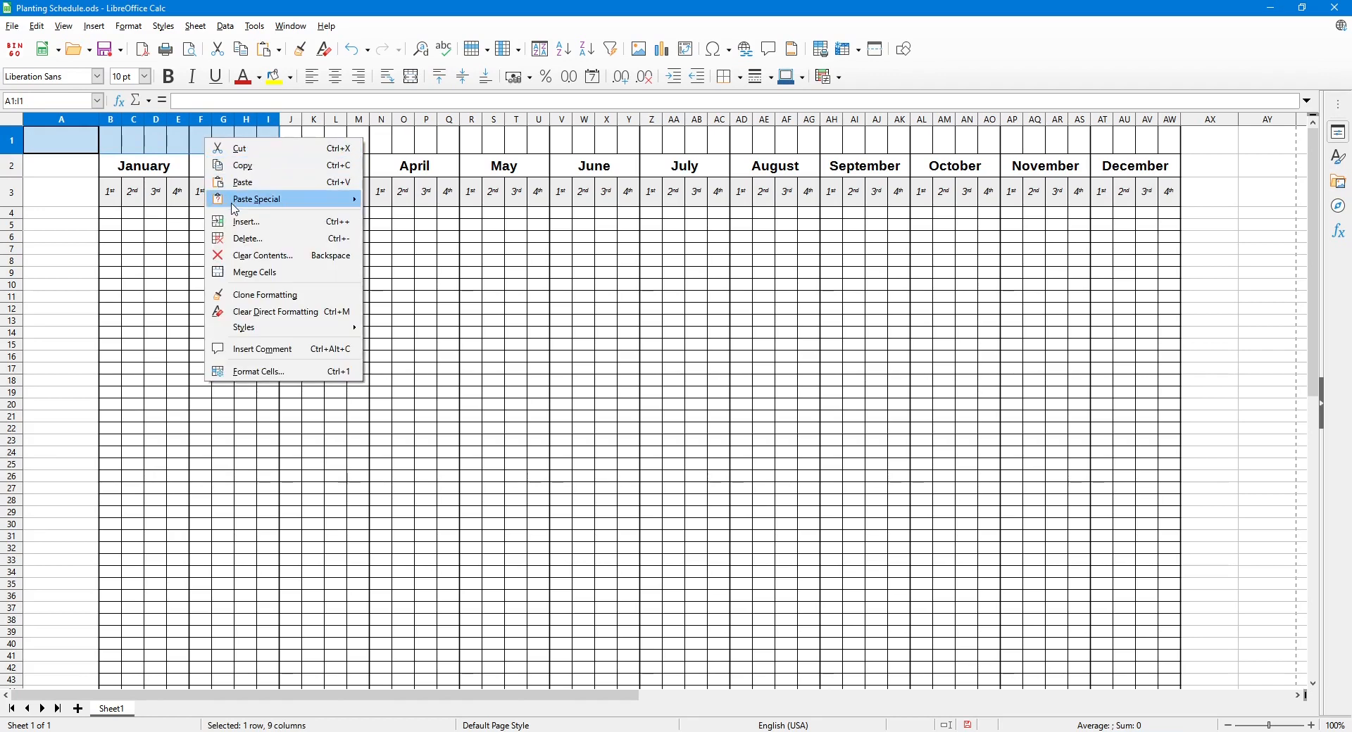
click(270, 281)
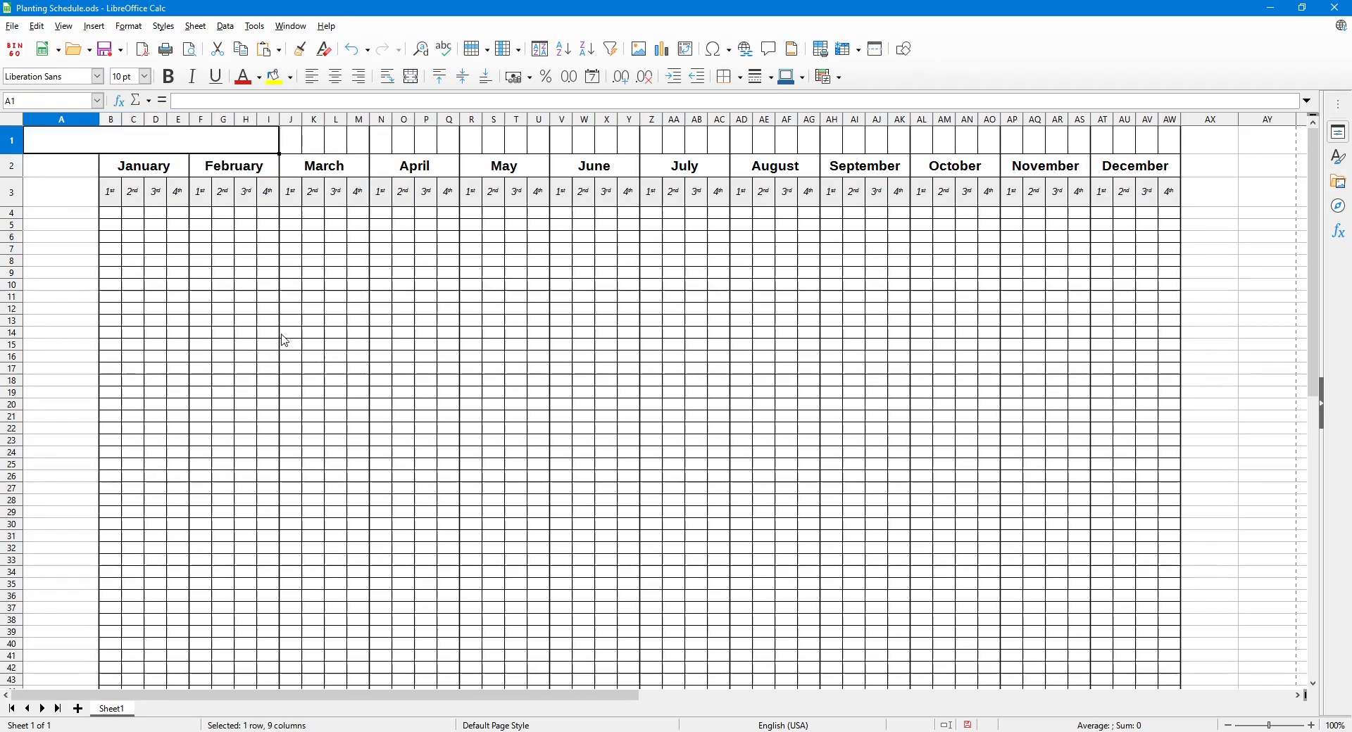
click(247, 285)
Enter the legend "SI=Seeds Indoors DS=Direct Sow T=Transplants" in the merged cell in row 1.
click(143, 149)
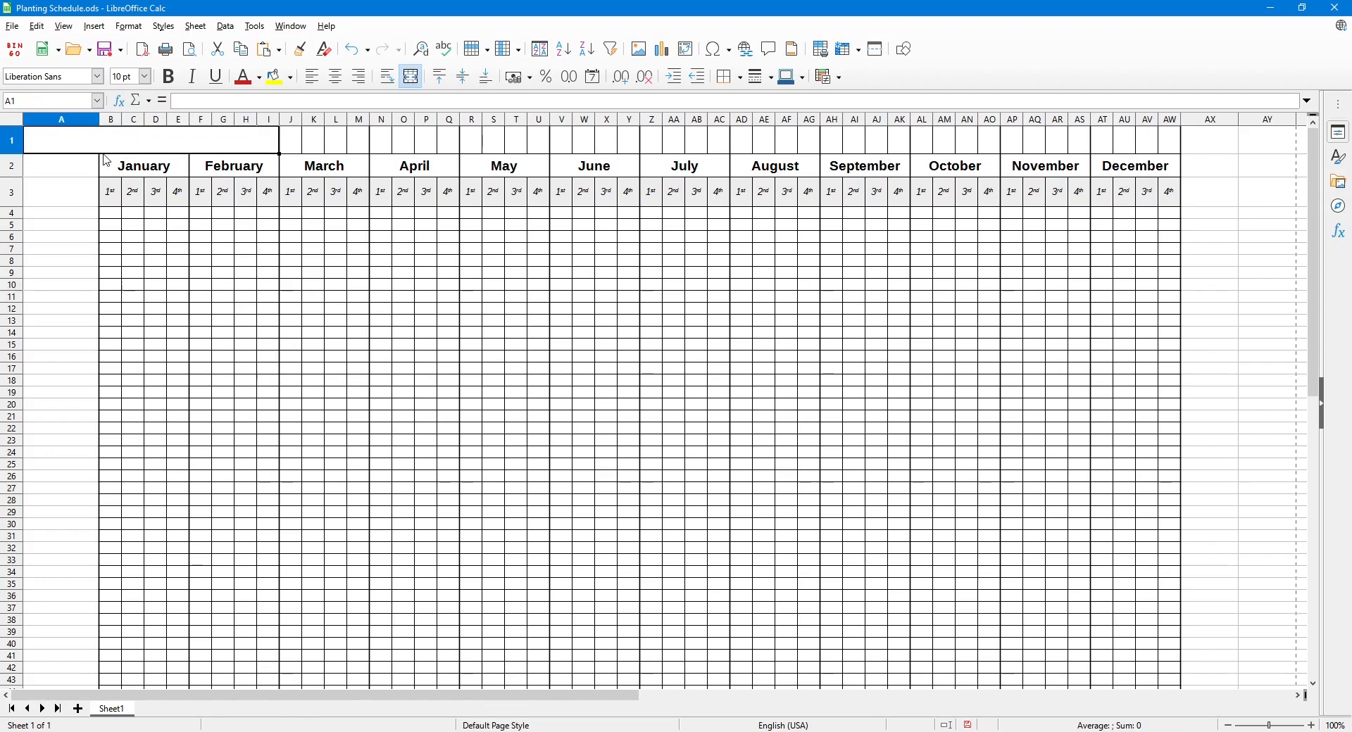
double_click(84, 144)
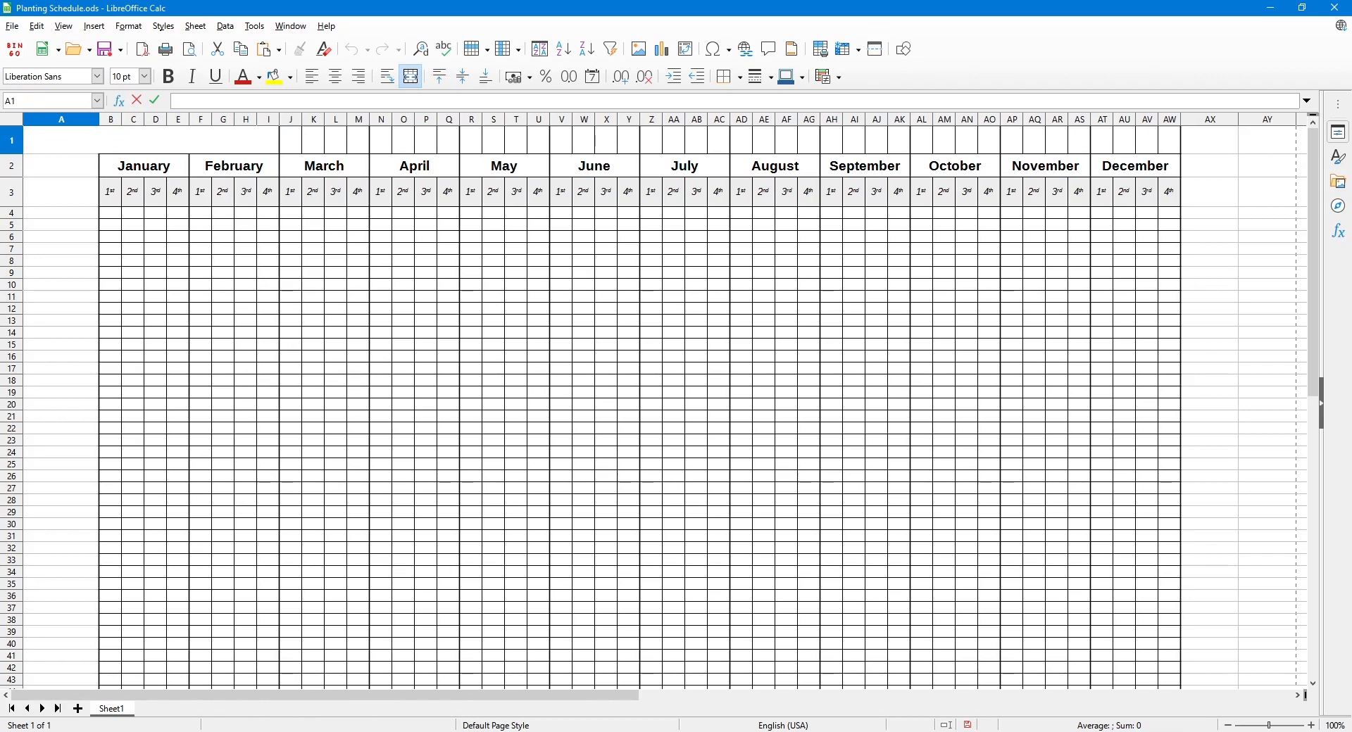
text(SI=Seeds)
text(Indoors    DS=Dire)
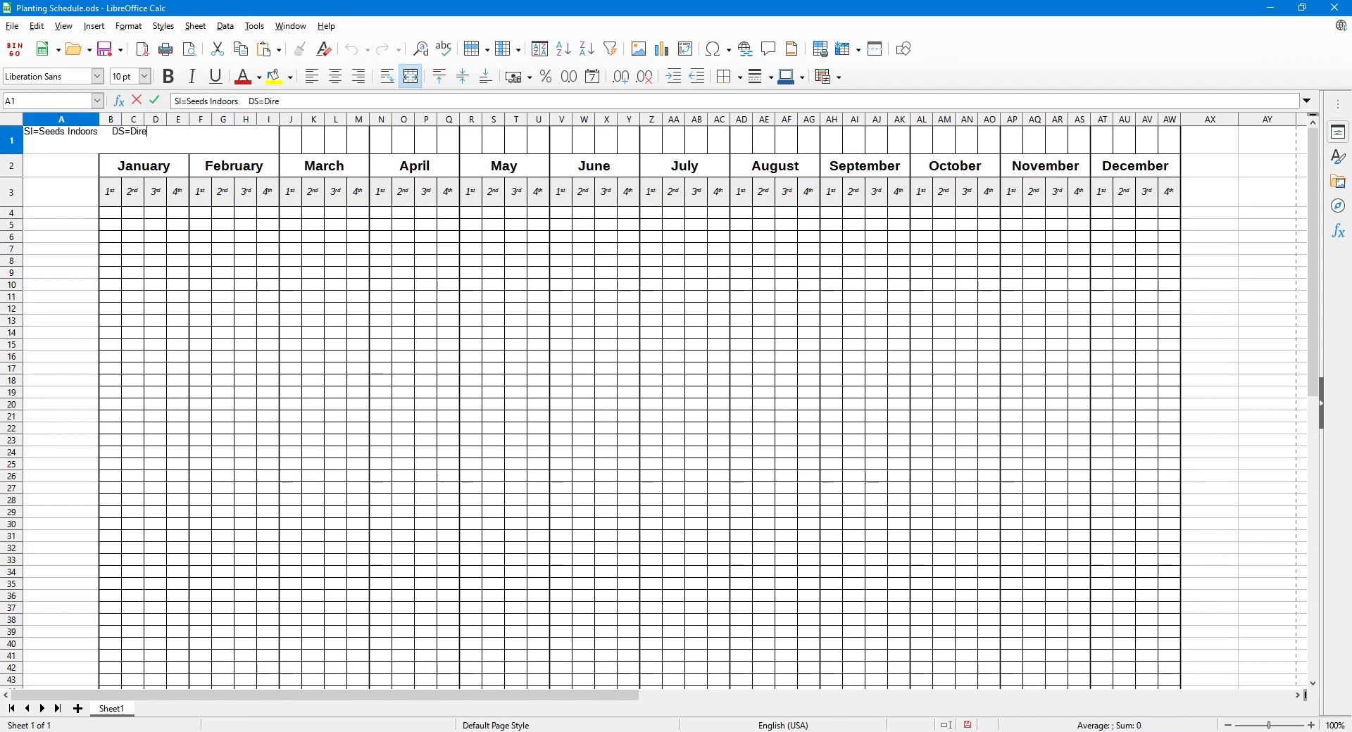
text(ct SZow)
text(o)
text(w    T=Transplants)
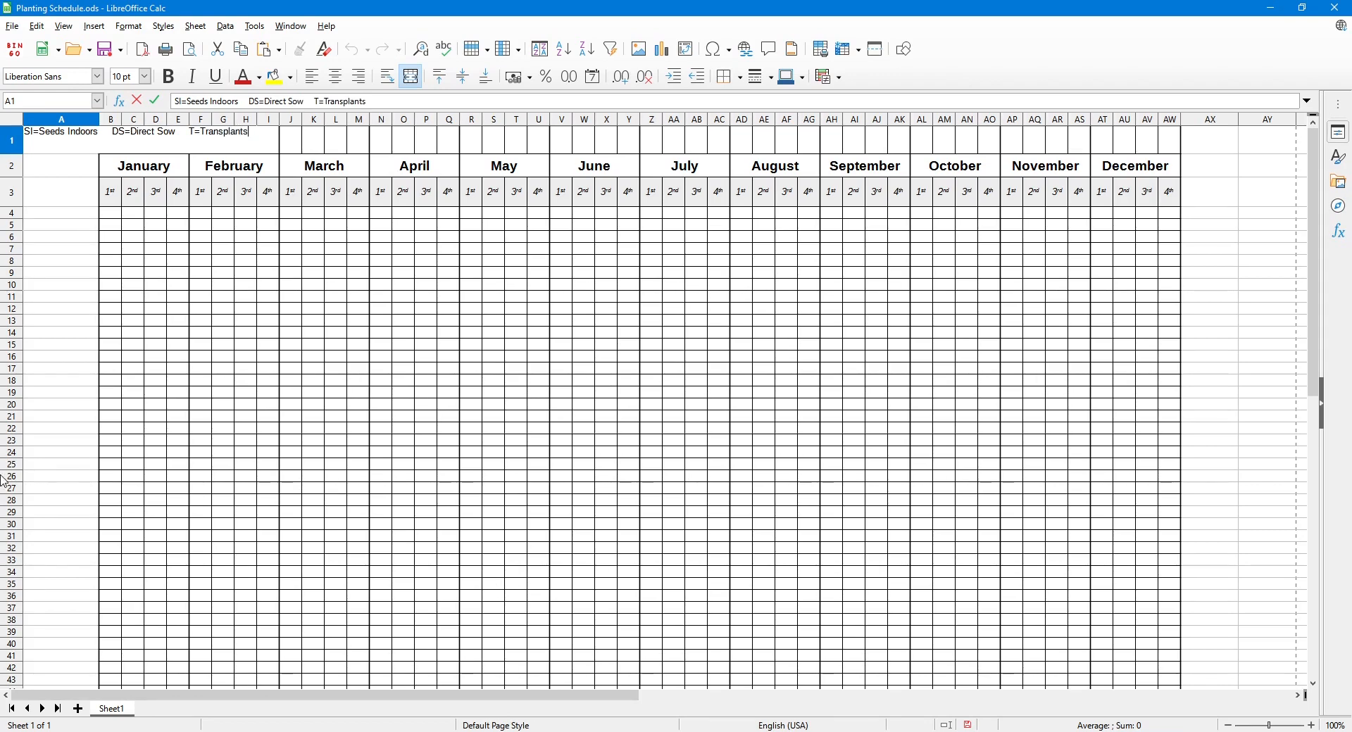
click(247, 274)
Center the legend text both horizontally and vertically in its merged cell.
click(155, 150)
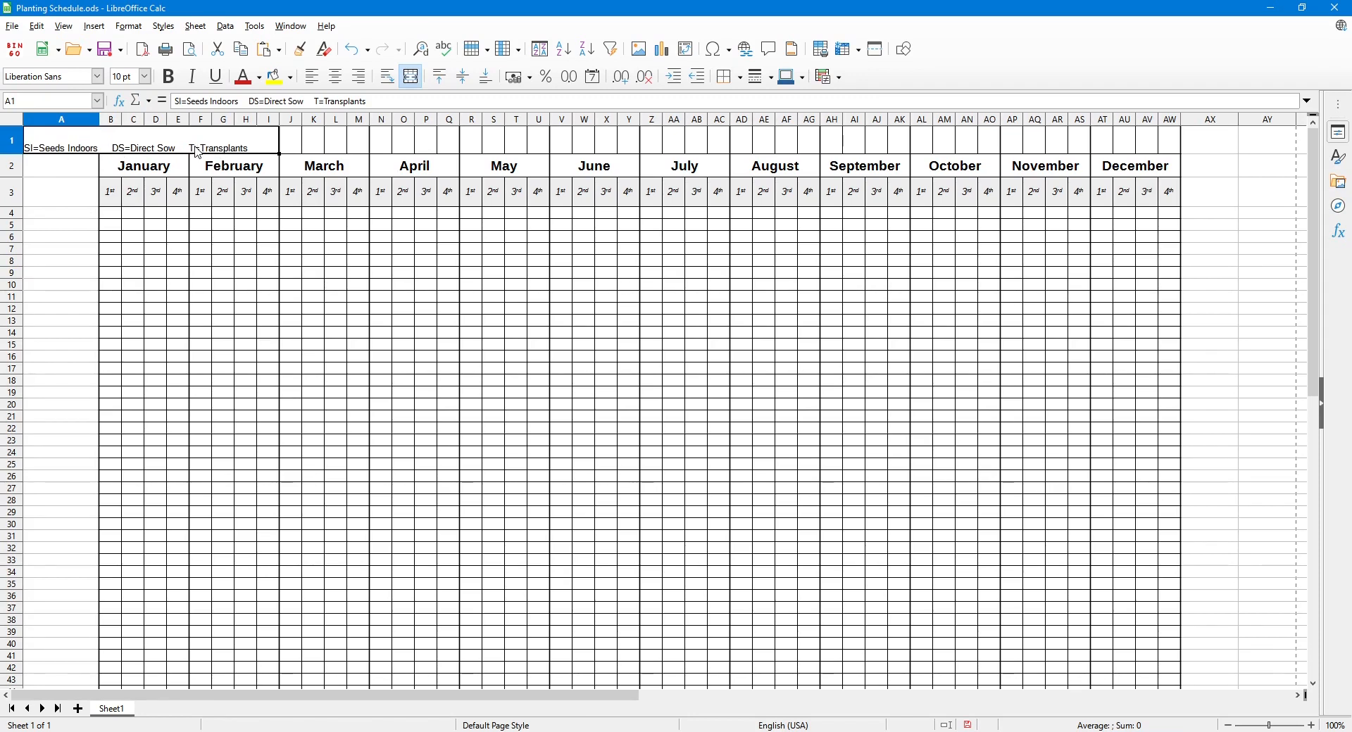
click(334, 84)
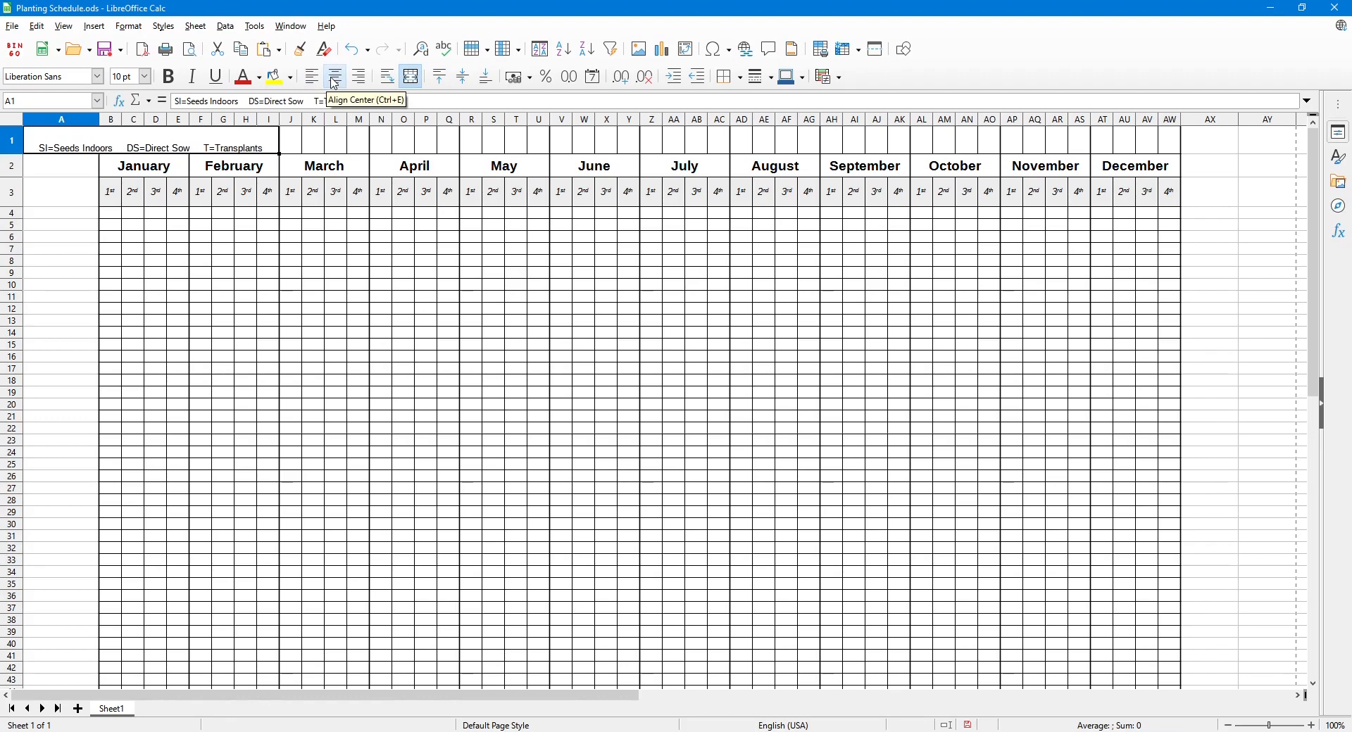
click(465, 78)
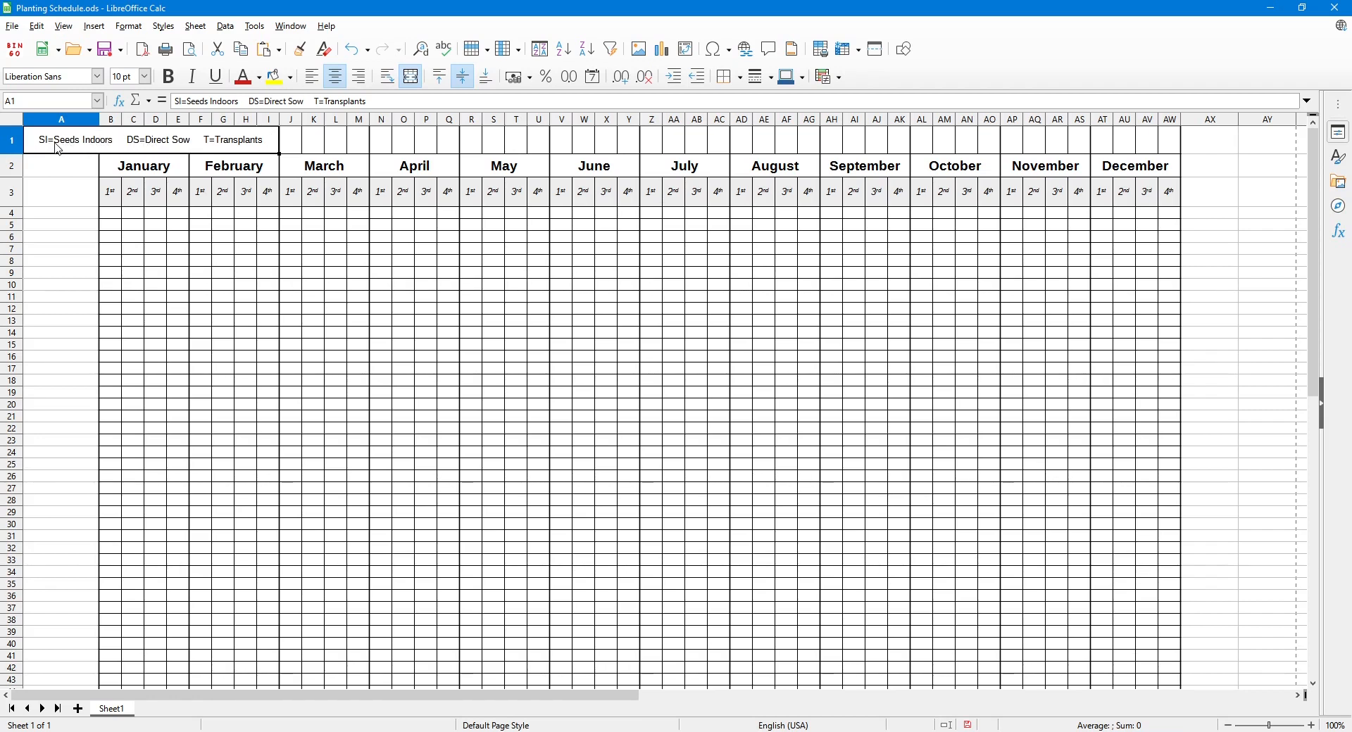
Try the legend text at 12 pt and 11 pt, and return it to 10 pt.
drag(175, 148, 305, 138)
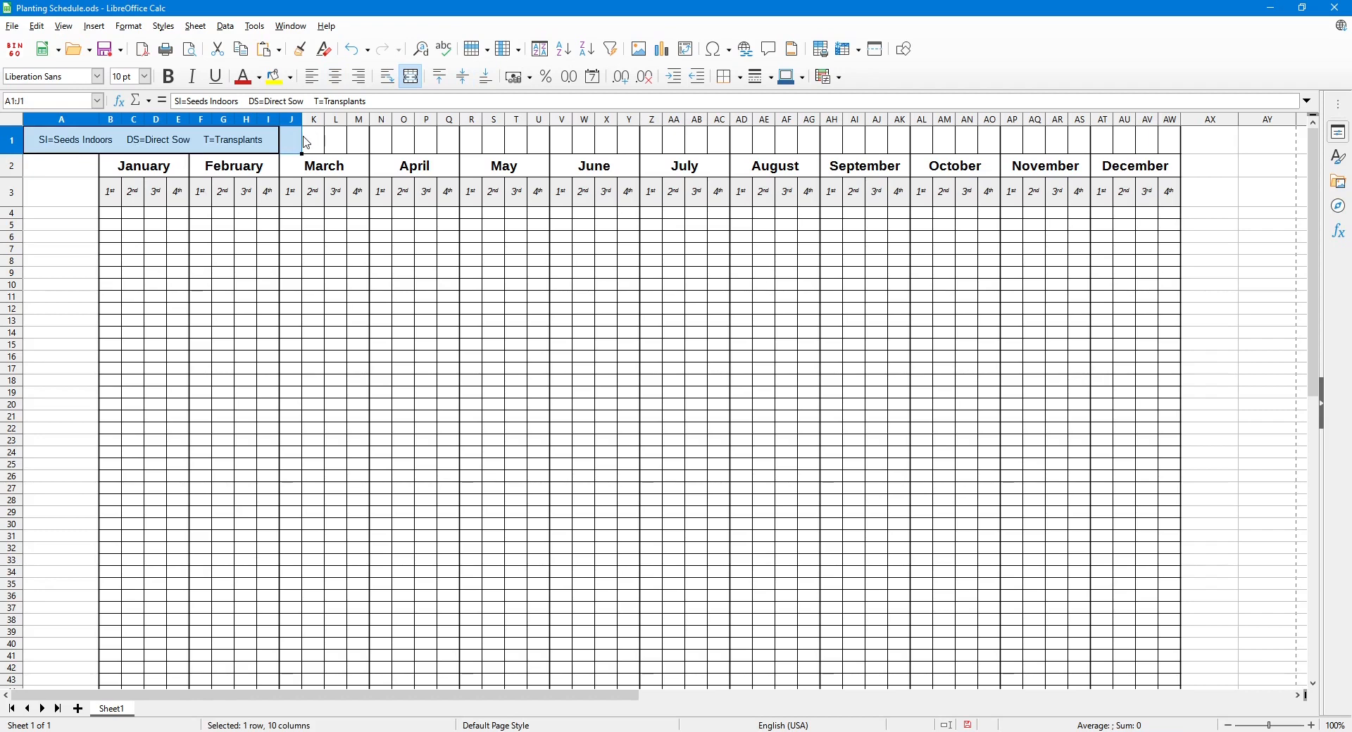
click(267, 149)
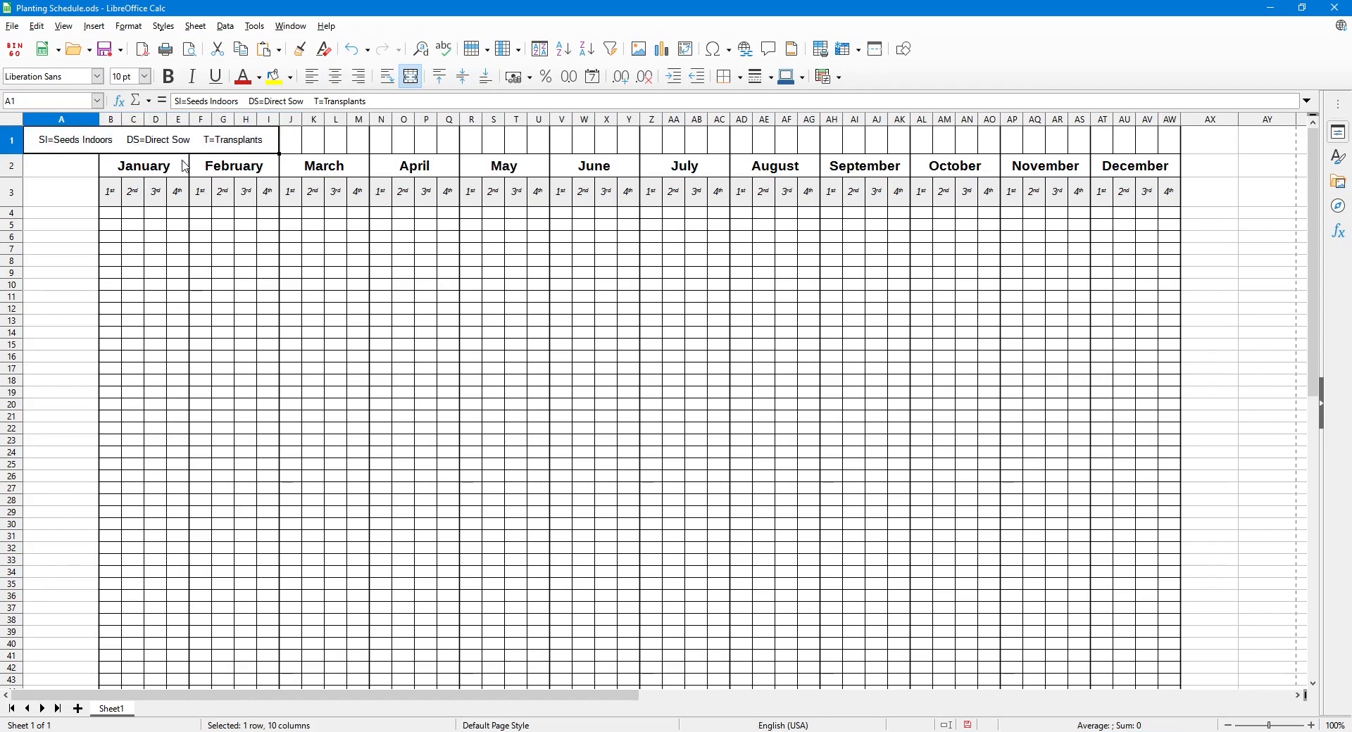
click(145, 76)
click(131, 129)
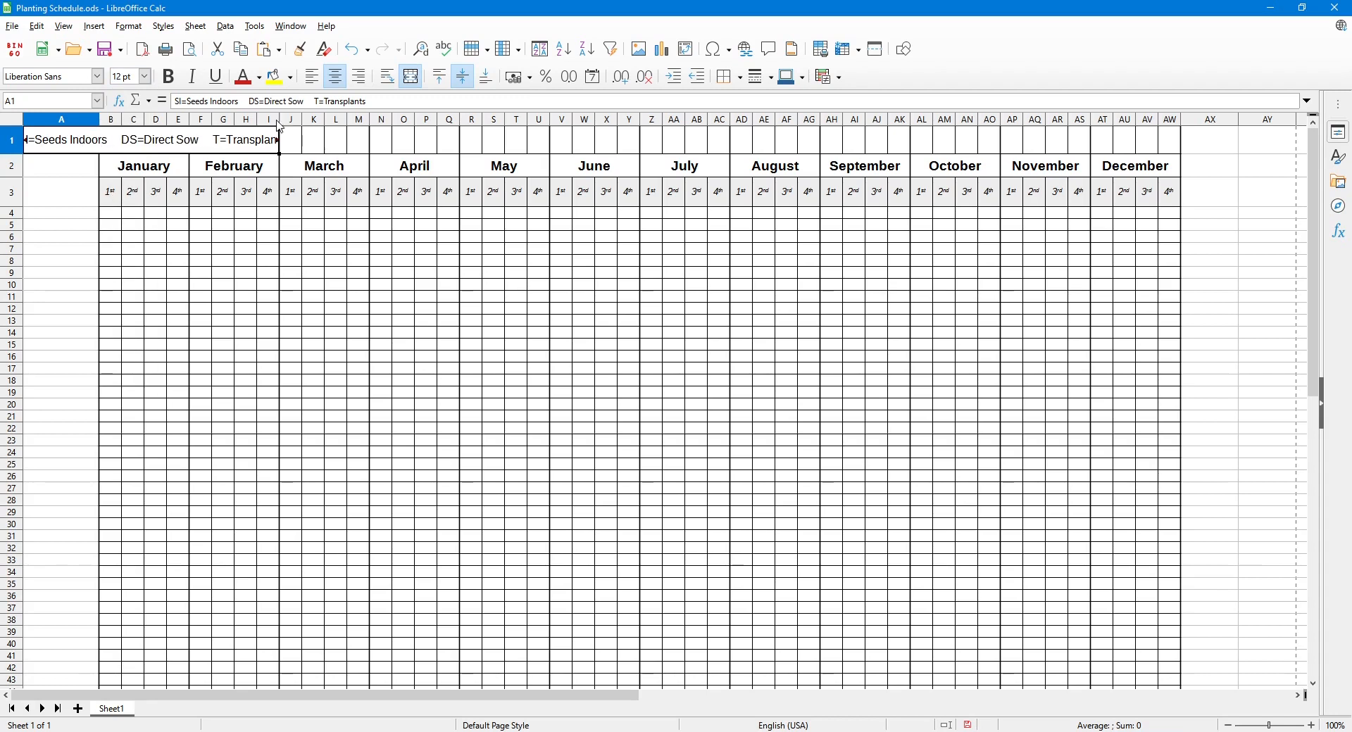
click(146, 77)
click(122, 103)
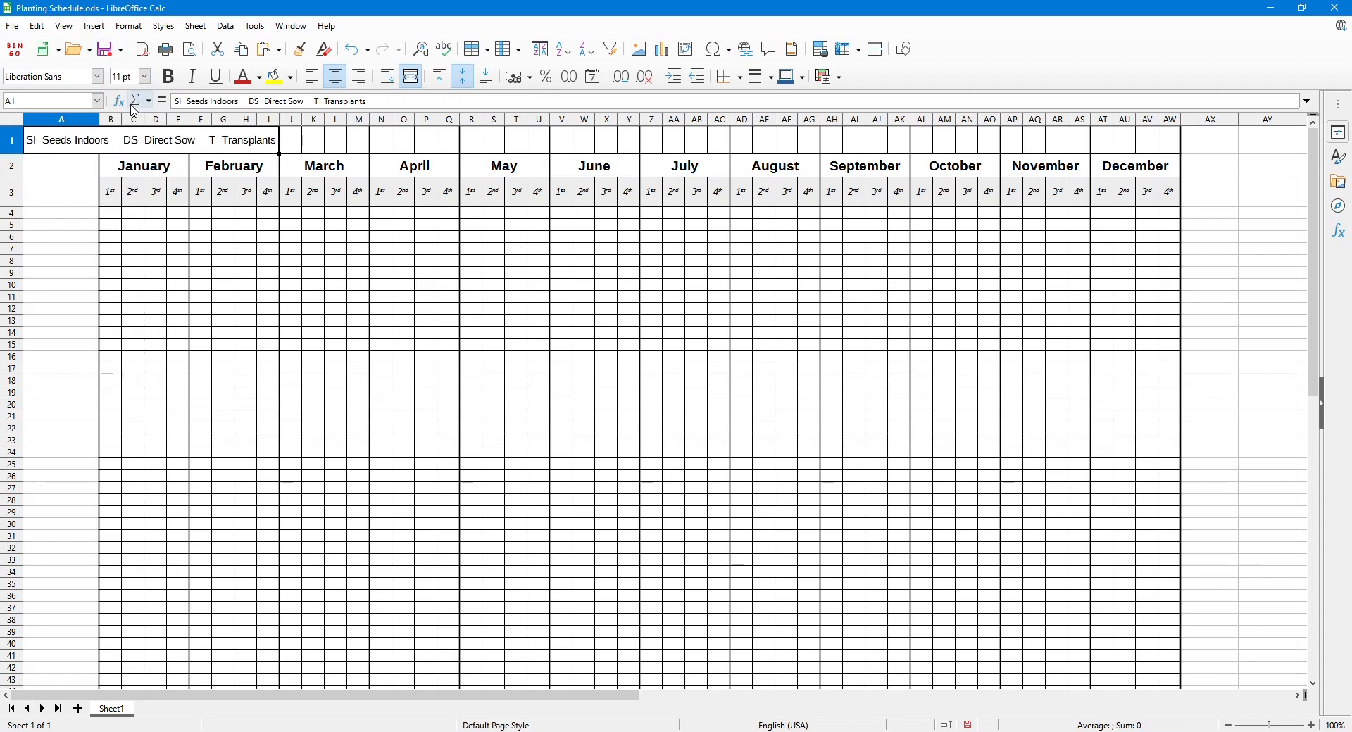
click(145, 79)
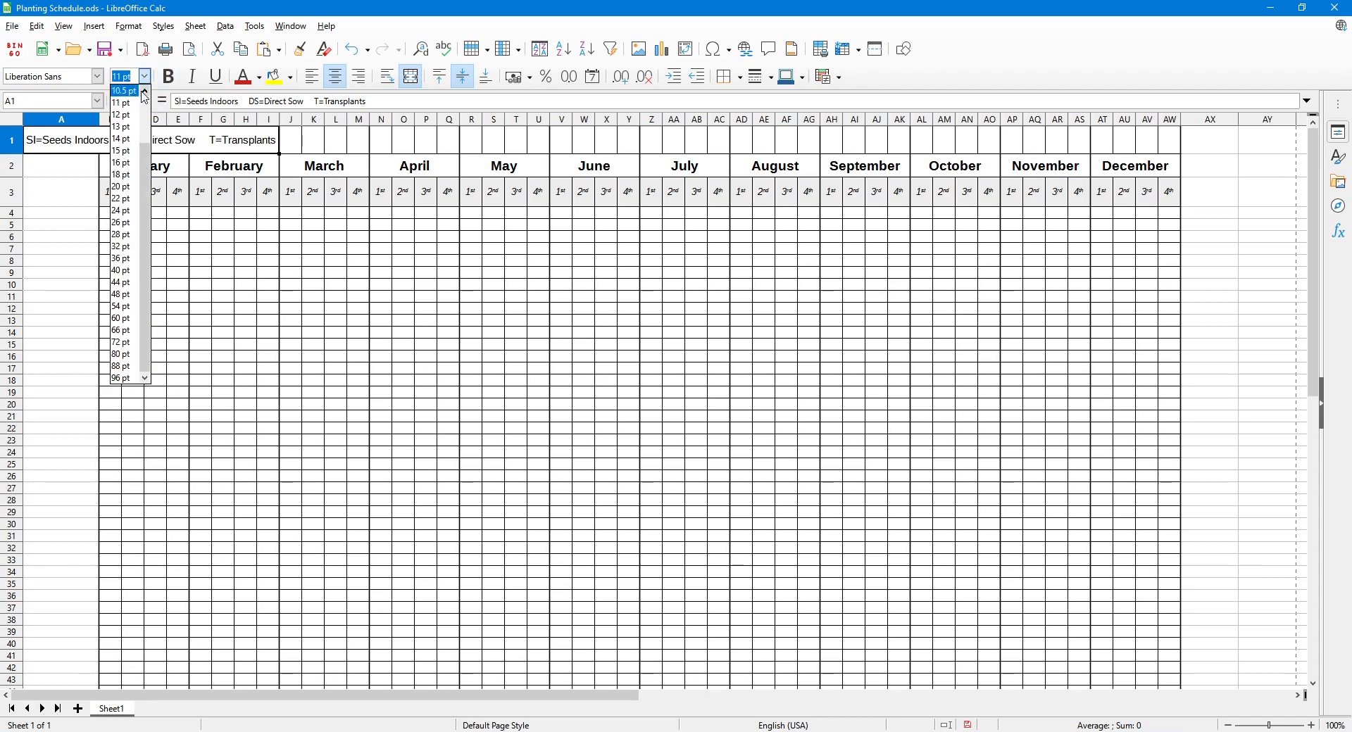
click(132, 107)
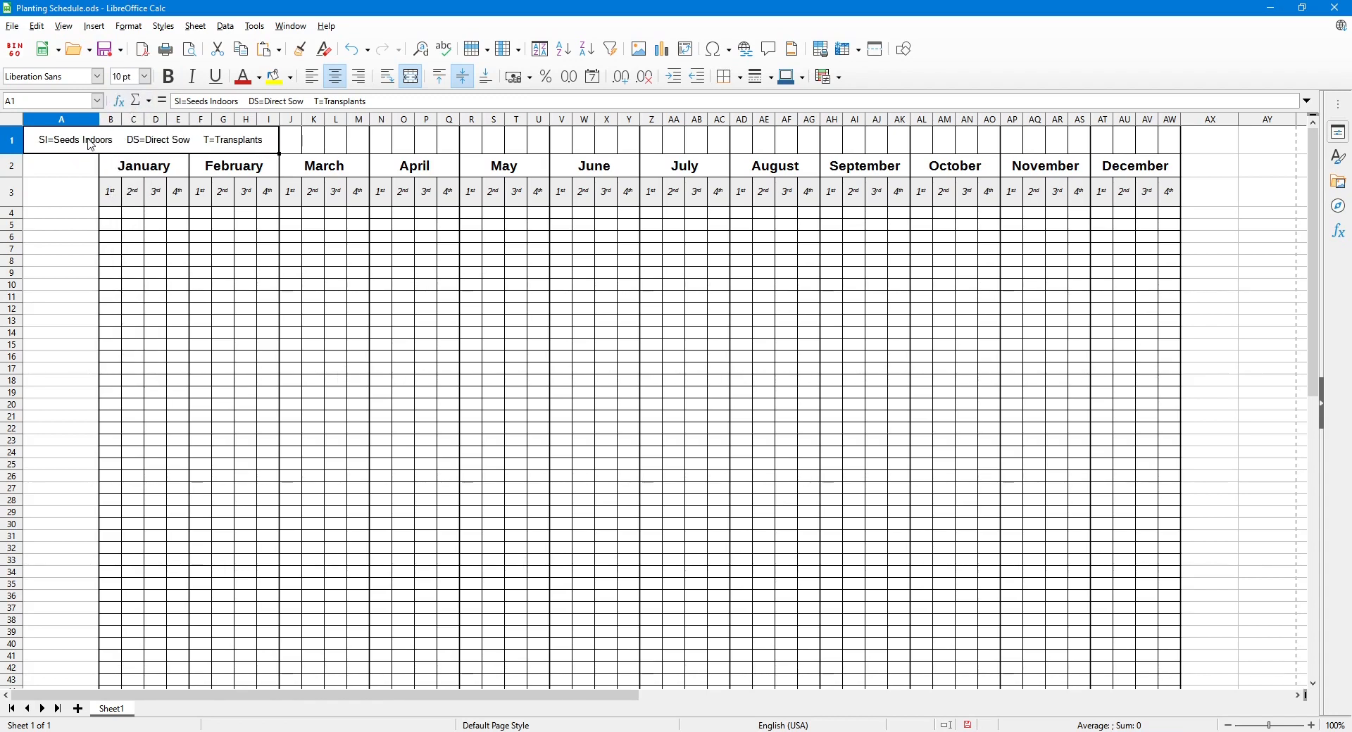
Color only the "SI=Seeds Indoors" part of the legend text red.
double_click(115, 146)
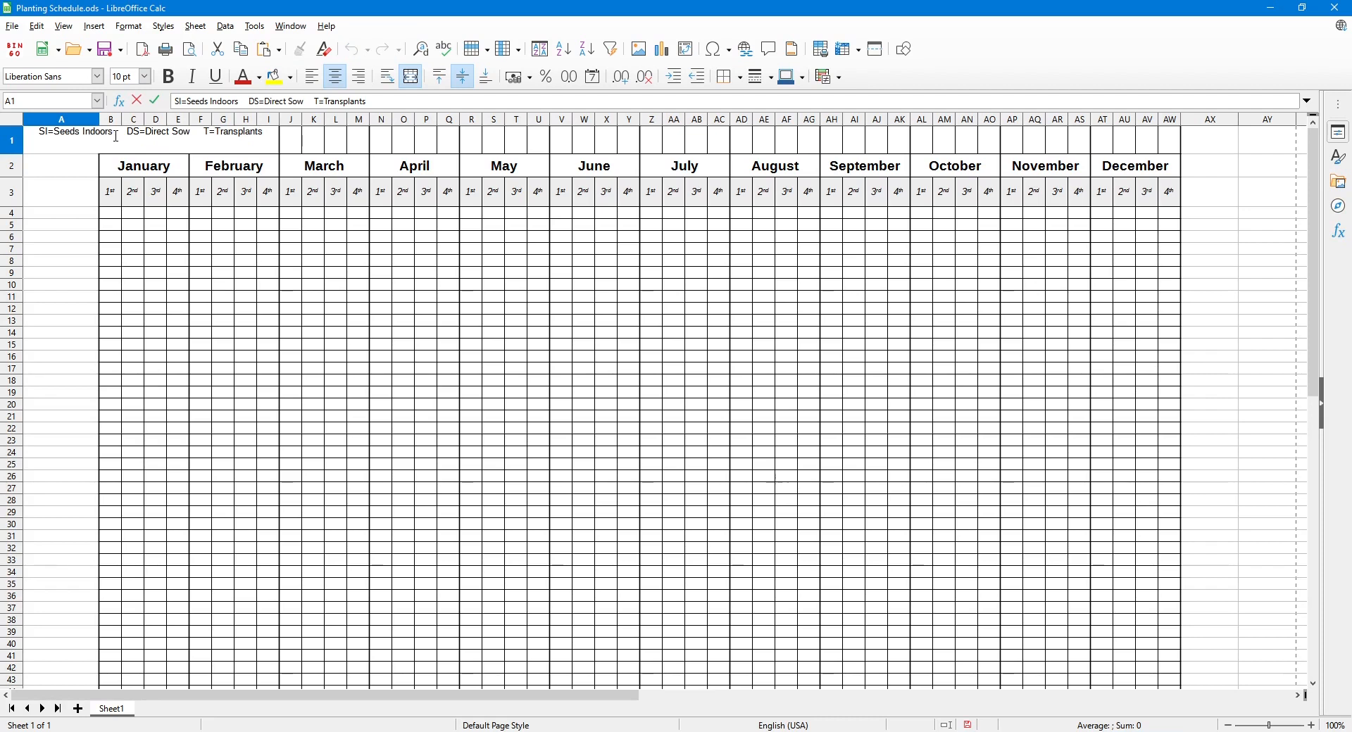
drag(115, 134, 42, 125)
click(259, 79)
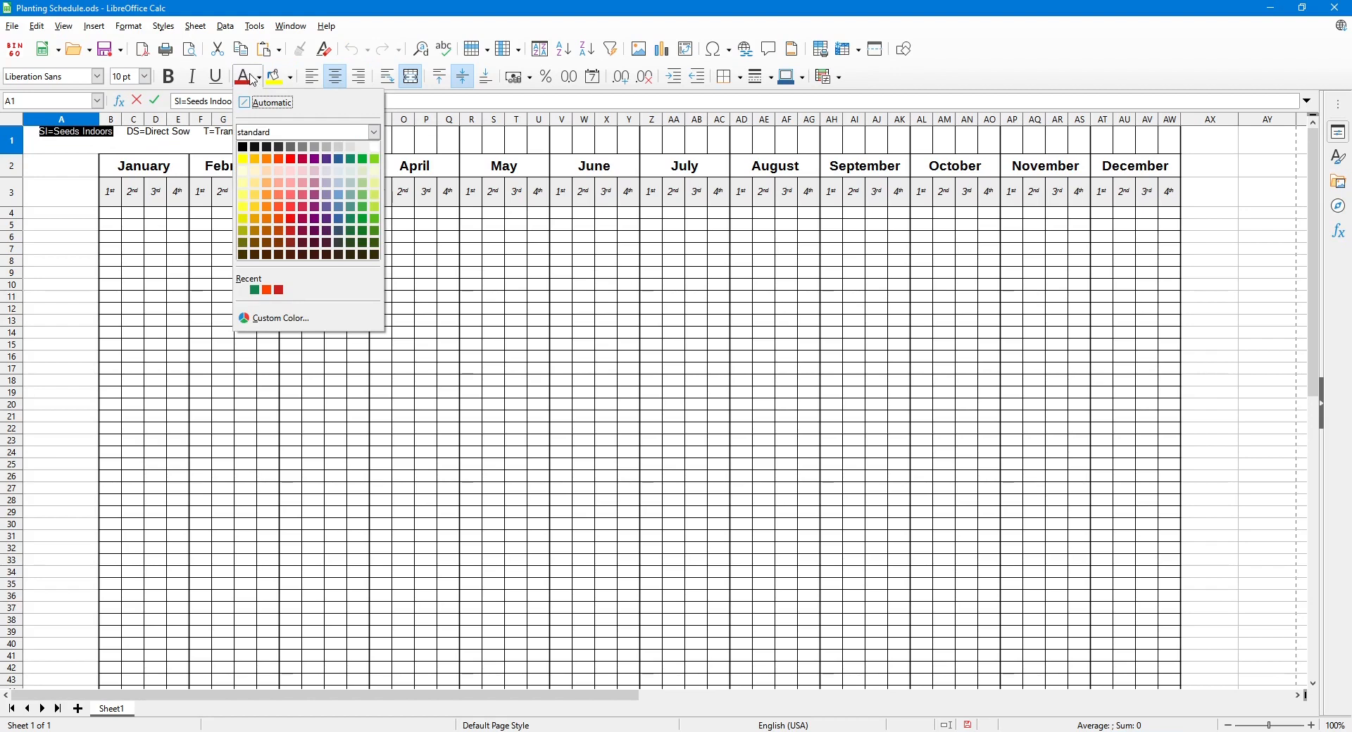
click(259, 79)
click(259, 80)
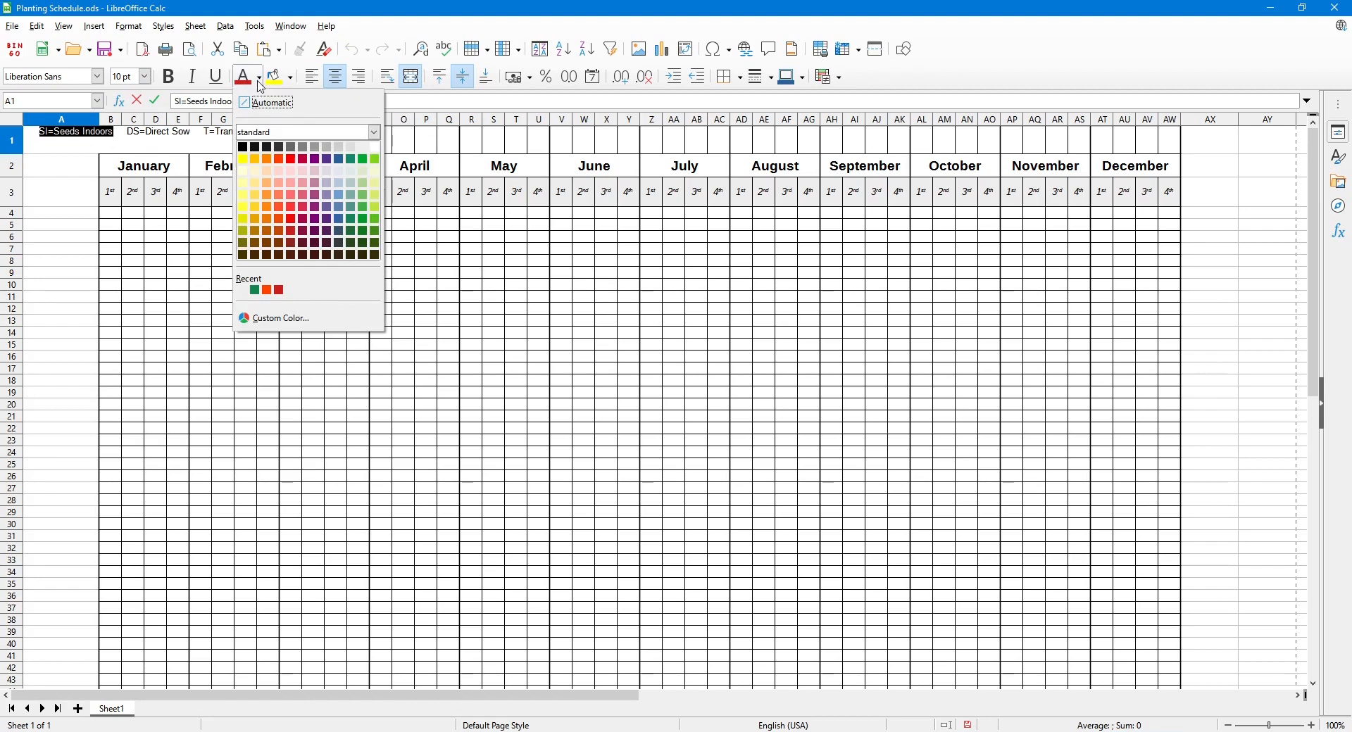
click(292, 165)
key(End)
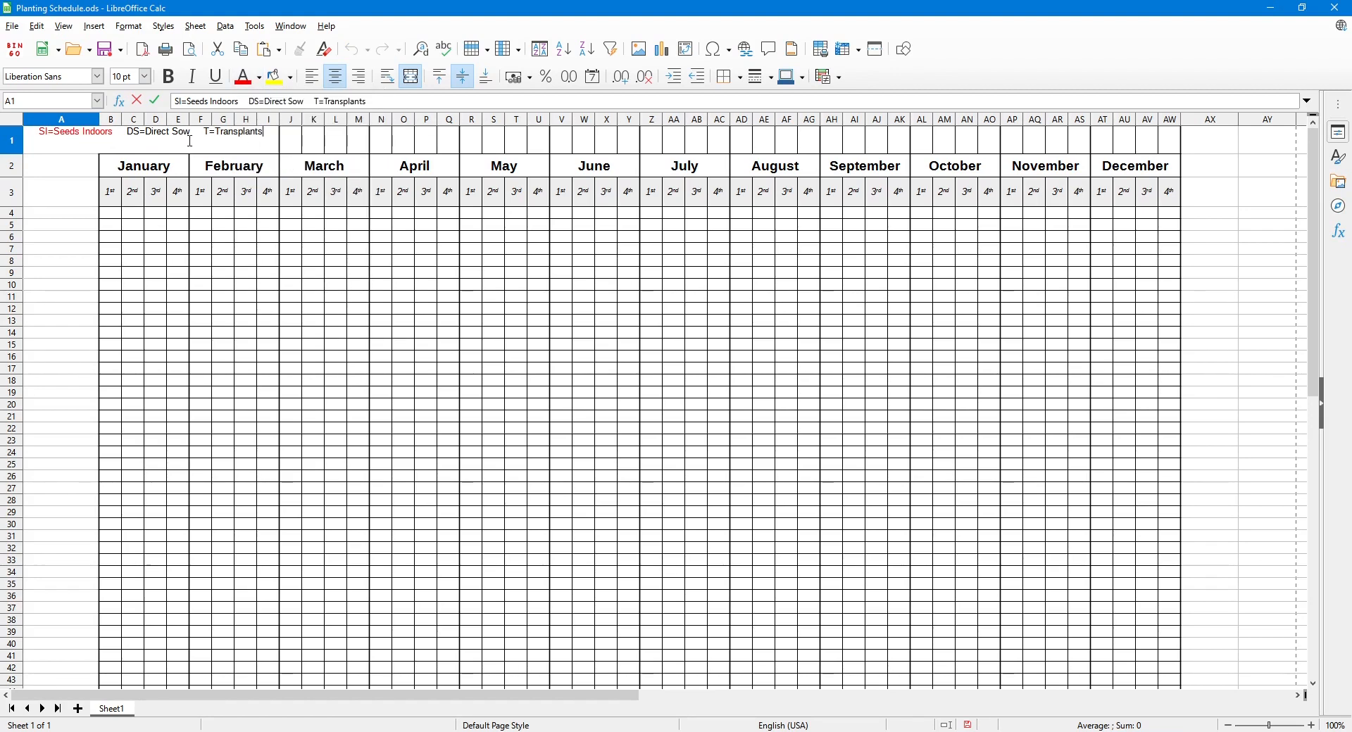
Color only the "DS=Direct Sow" part of the legend green and finish editing the cell.
drag(191, 131, 128, 132)
click(260, 79)
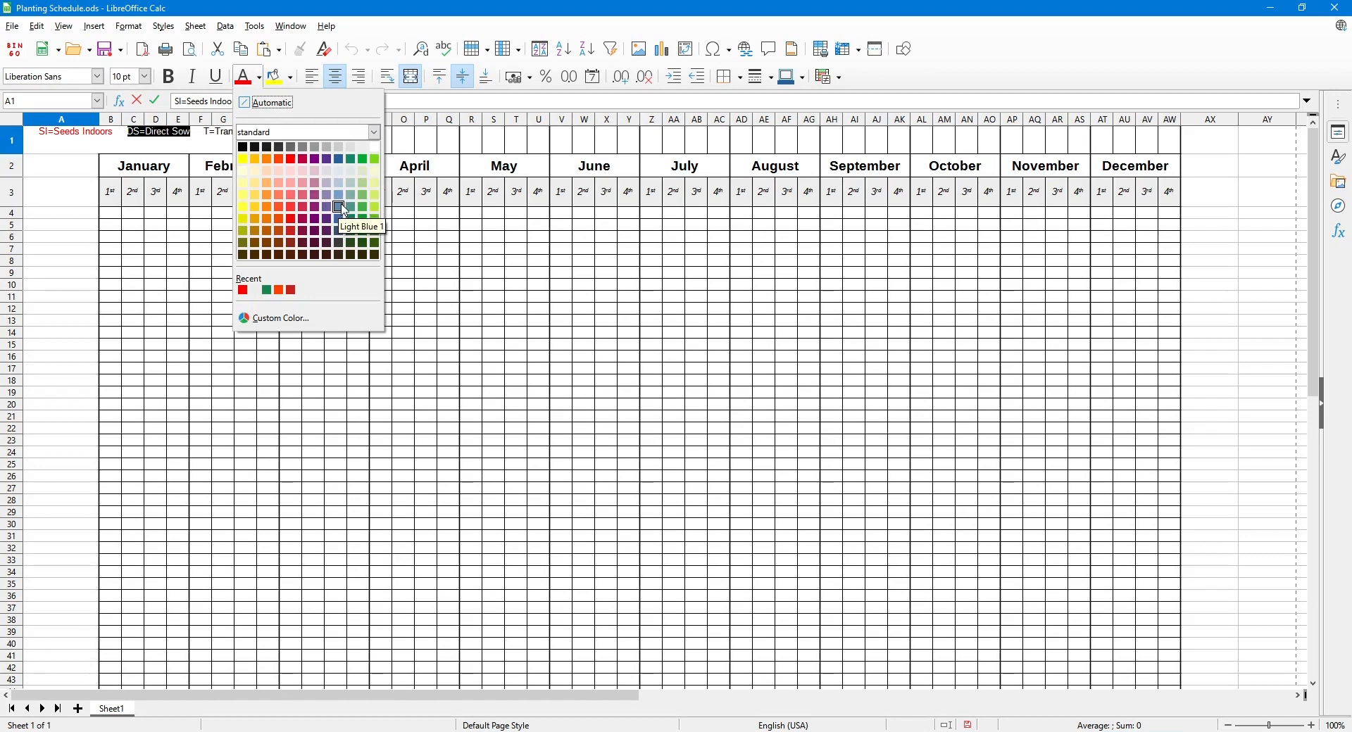
click(362, 219)
click(278, 146)
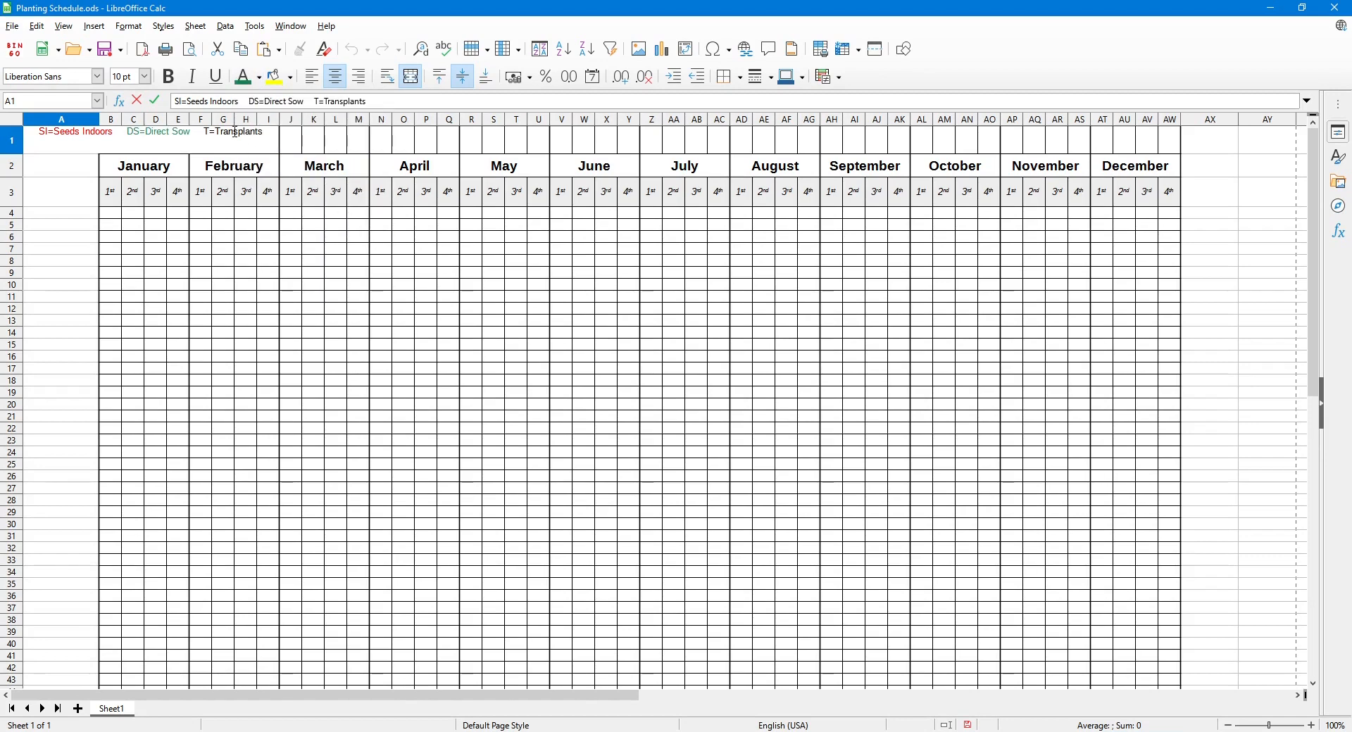
click(71, 251)
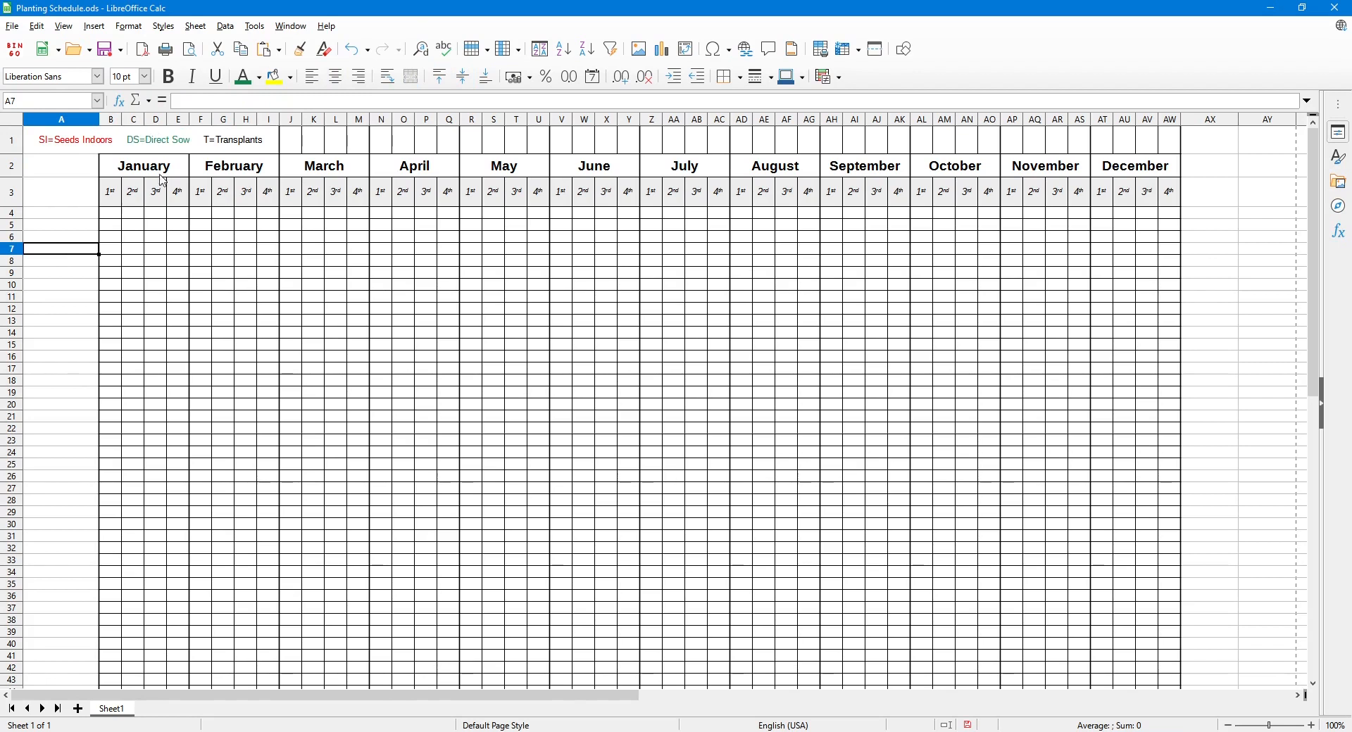
click(181, 243)
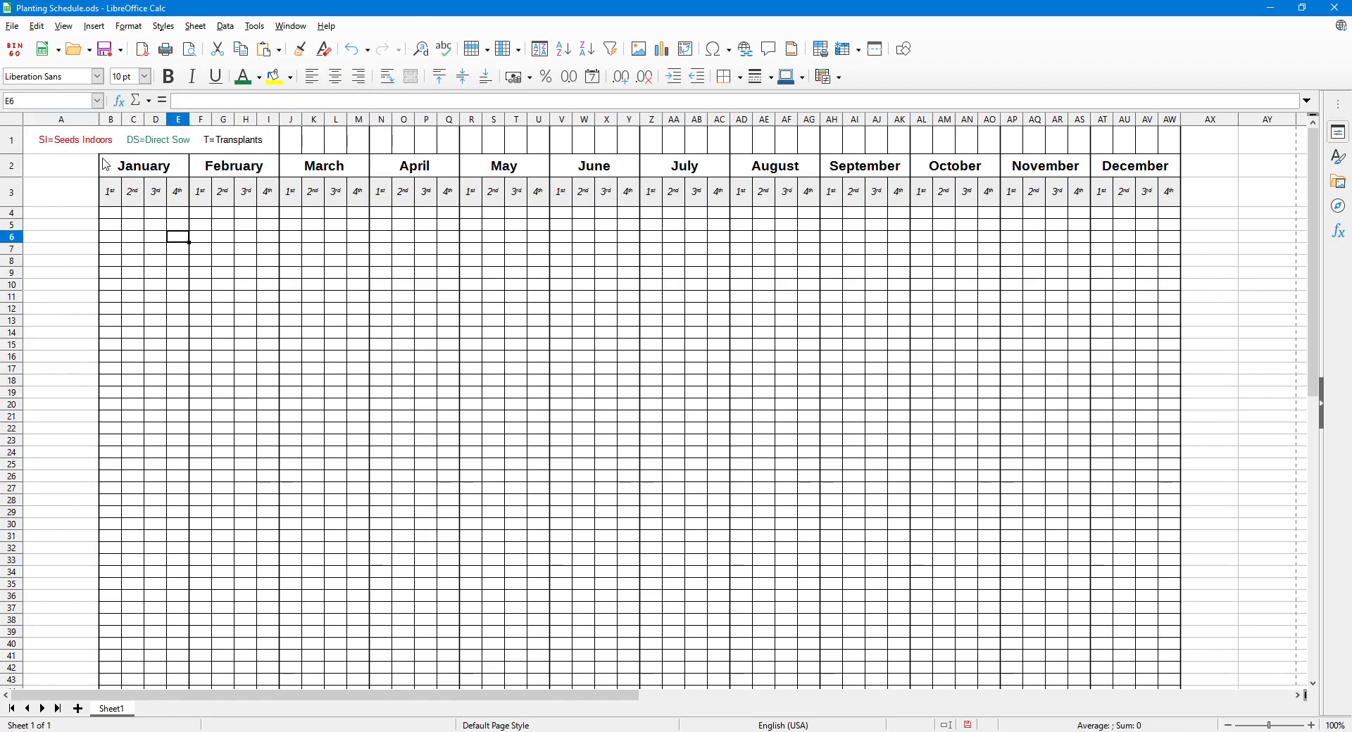
click(181, 249)
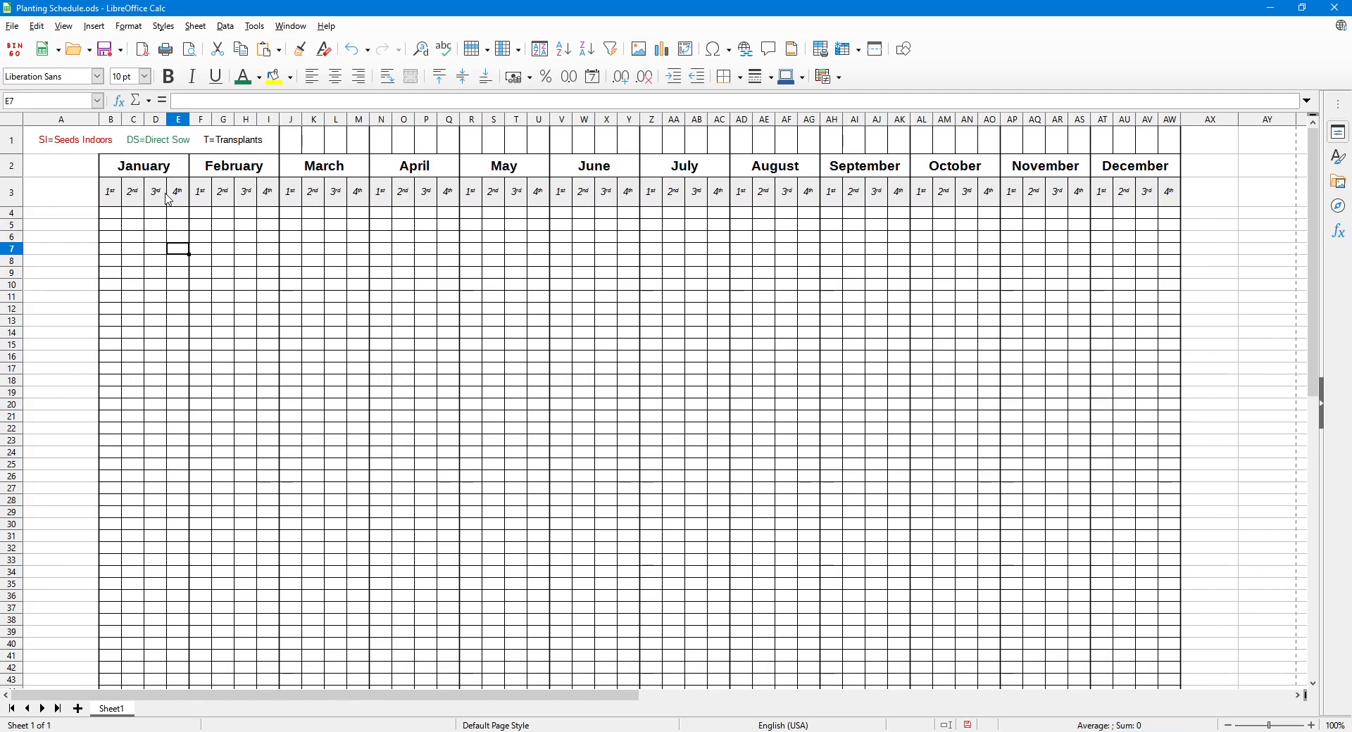
click(169, 230)
click(158, 227)
click(176, 224)
click(177, 253)
click(82, 145)
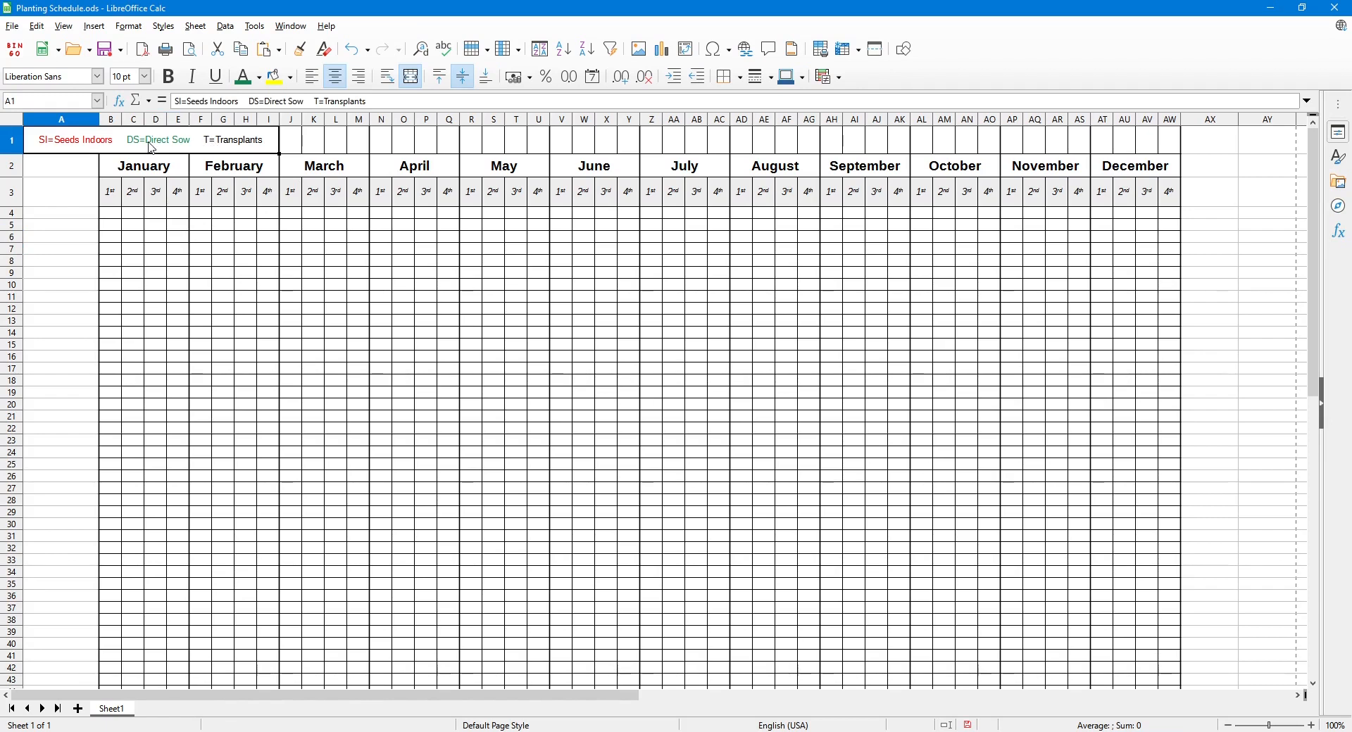
click(251, 247)
click(493, 261)
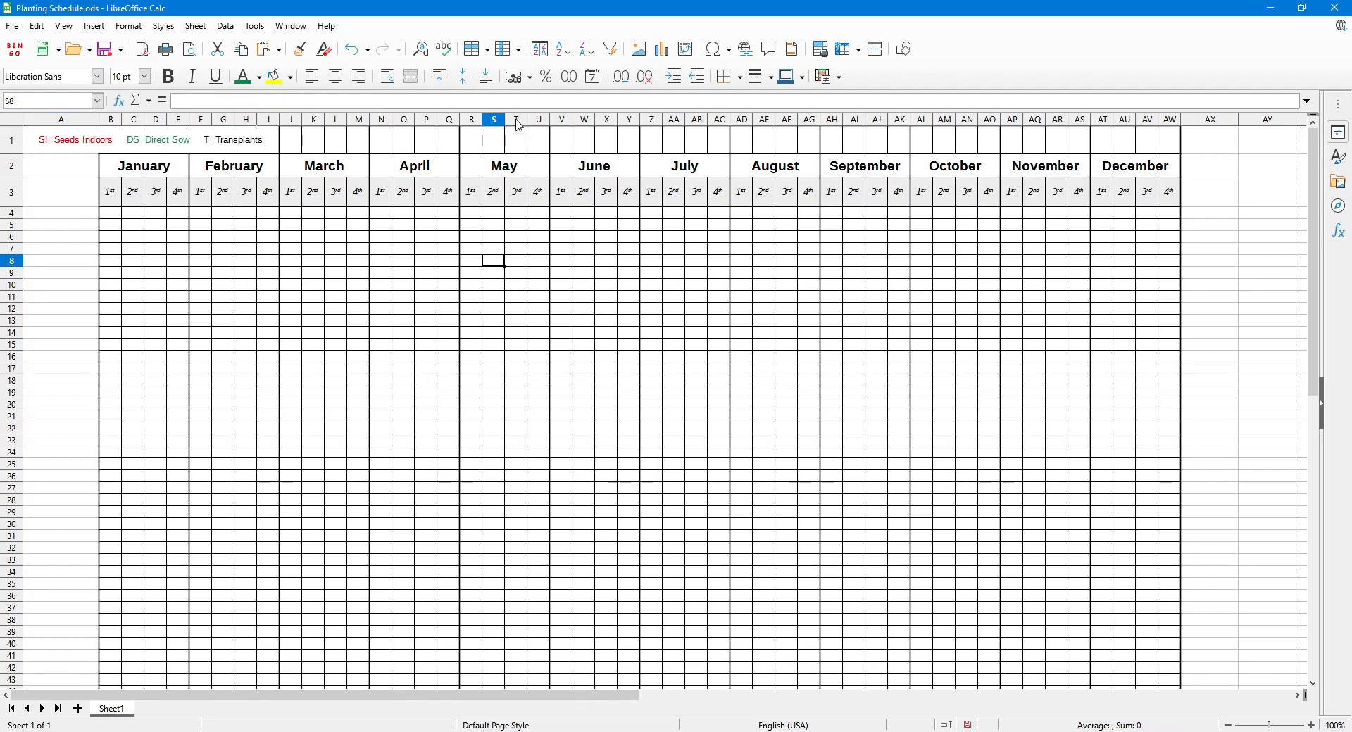
Fill the whole column T, the third week of May, with the golden yellow background color ffd428.
click(519, 192)
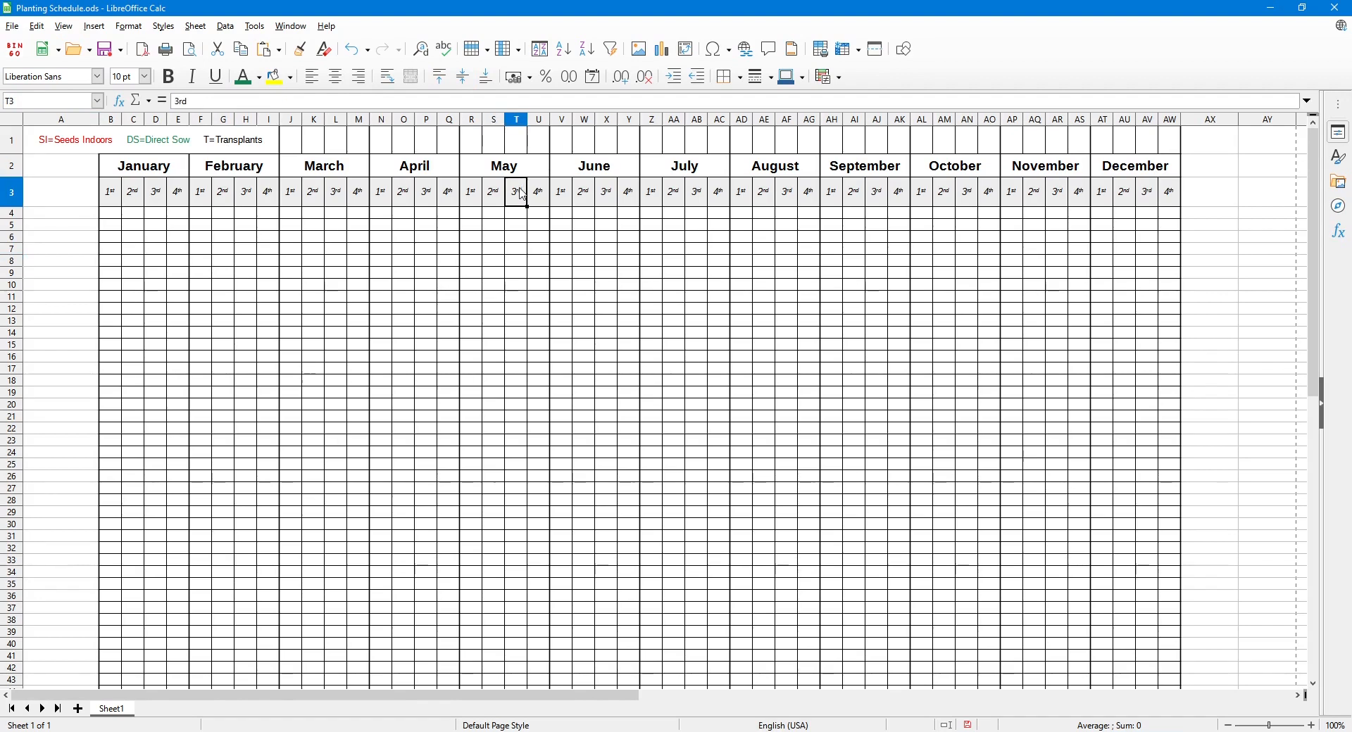
right_click(524, 125)
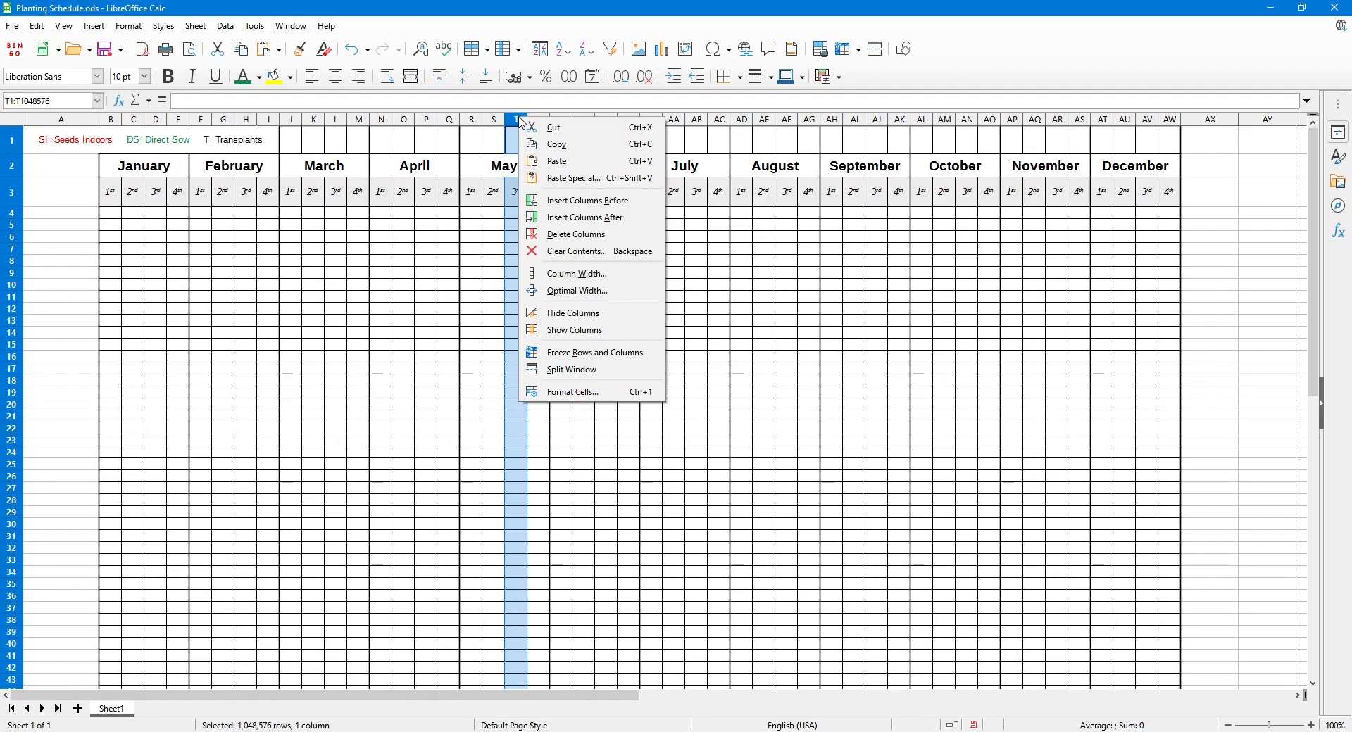
click(595, 392)
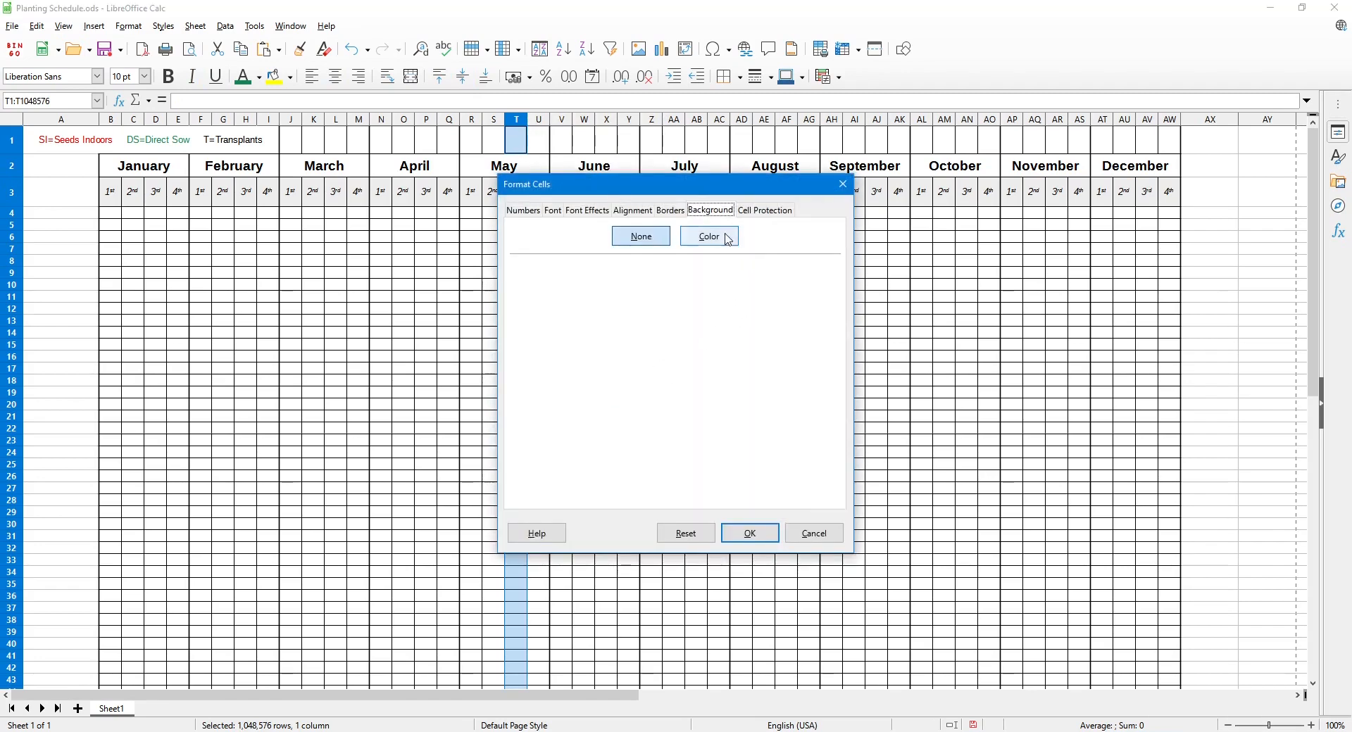
click(719, 238)
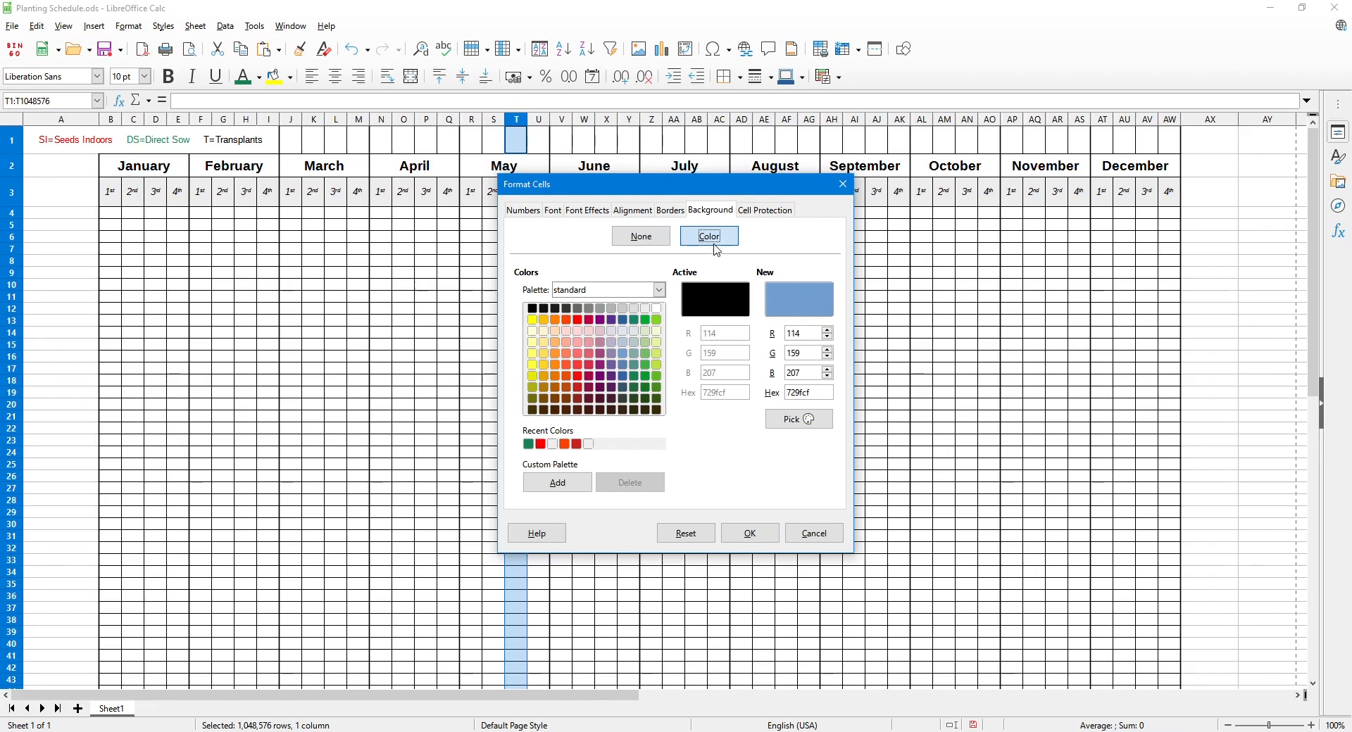
click(543, 365)
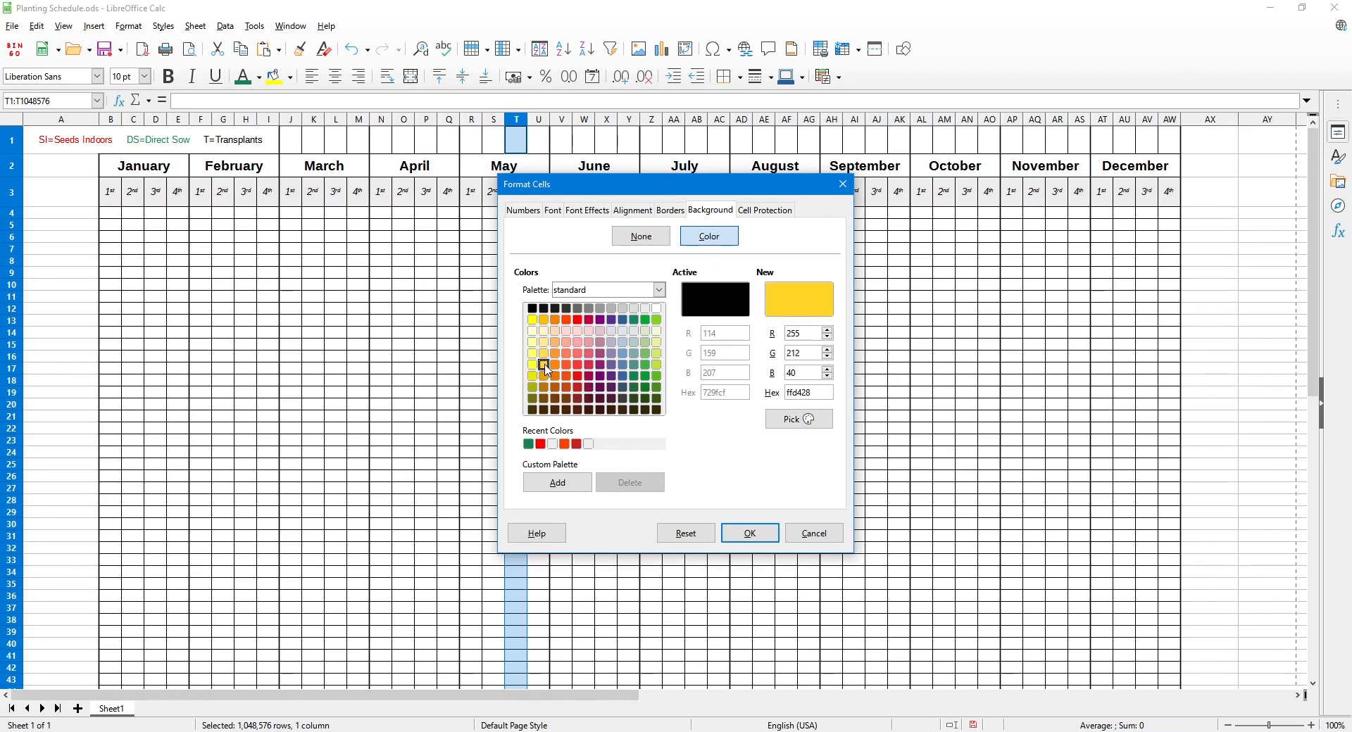
click(735, 539)
click(632, 299)
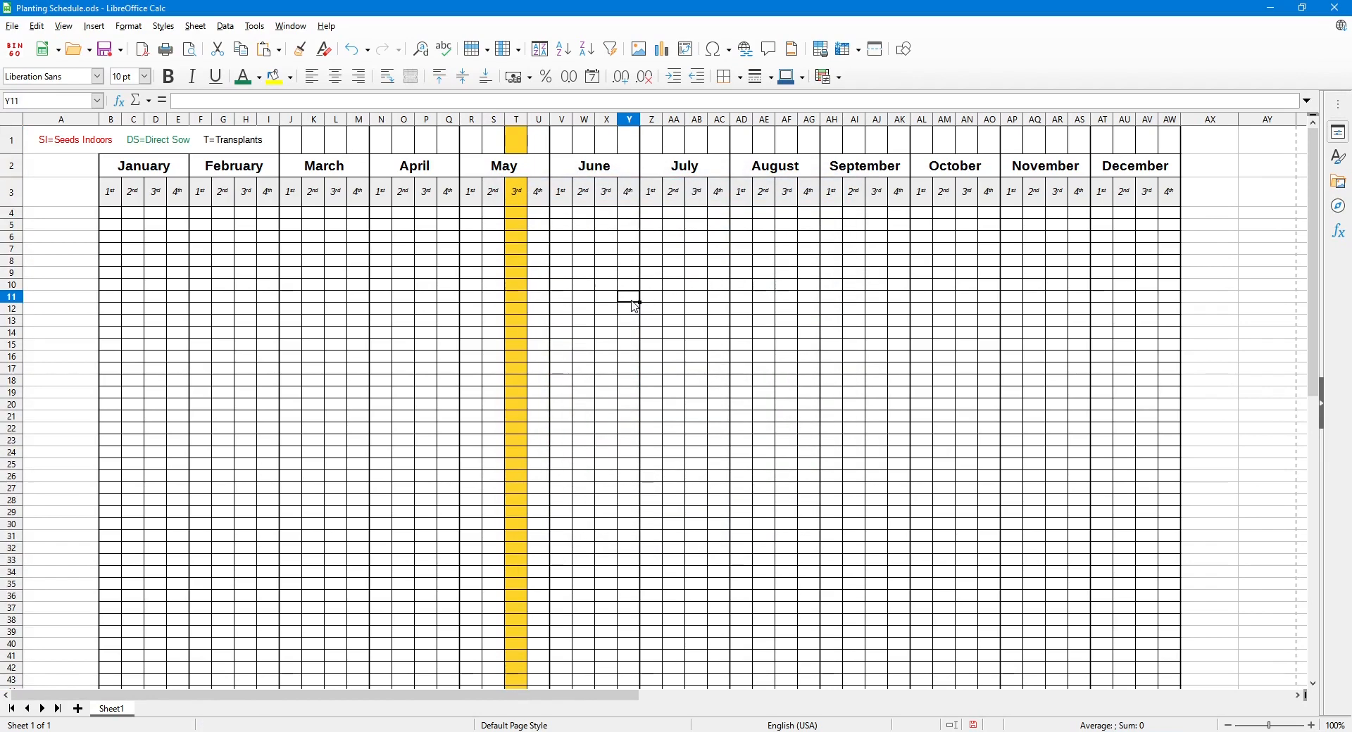
click(558, 224)
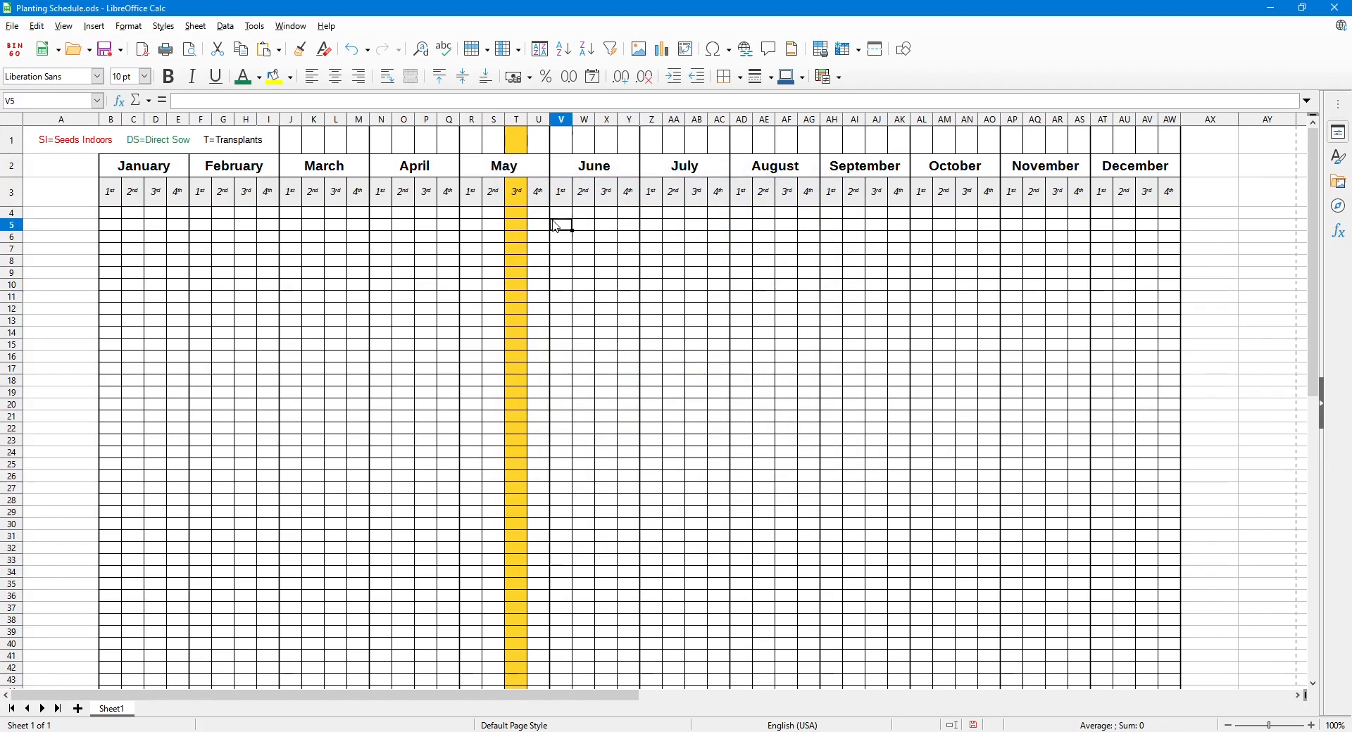
click(521, 125)
click(518, 228)
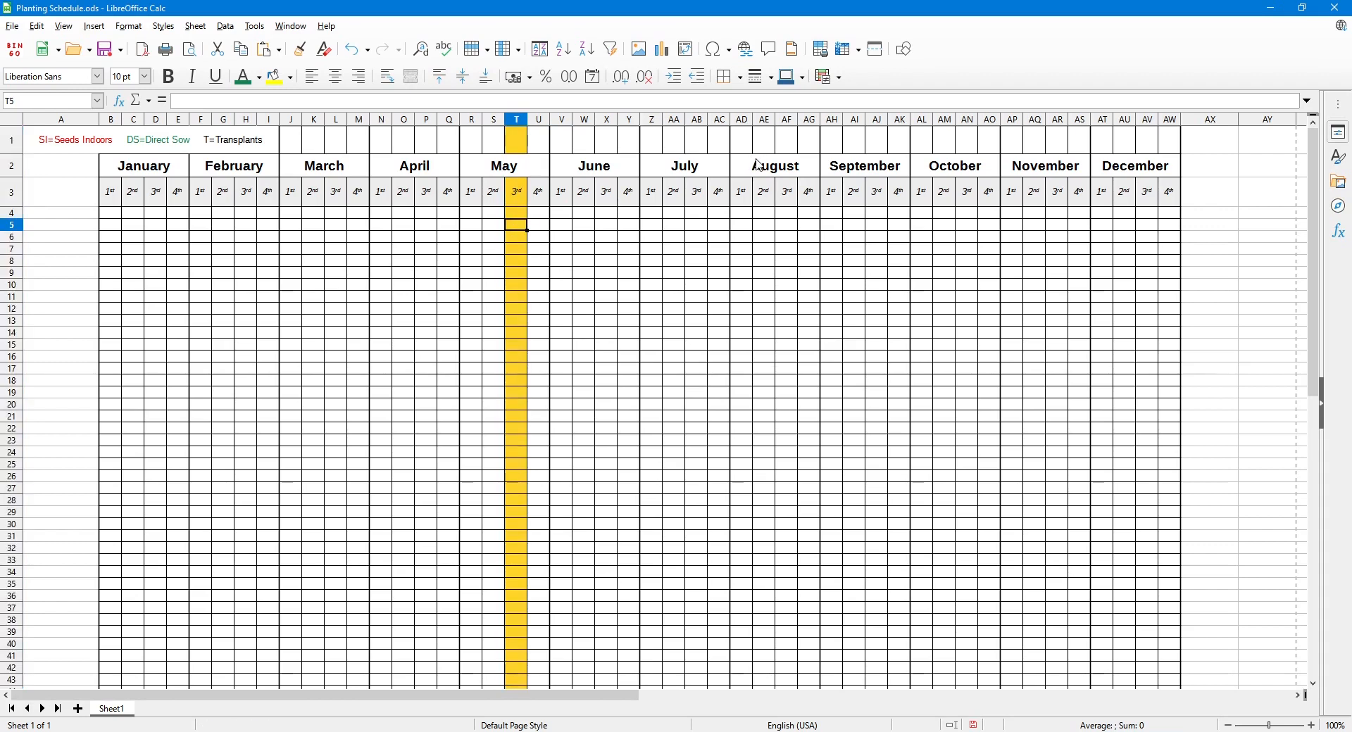
Fill the whole column AN, the third week of October, with a light pink background color.
click(974, 119)
right_click(975, 125)
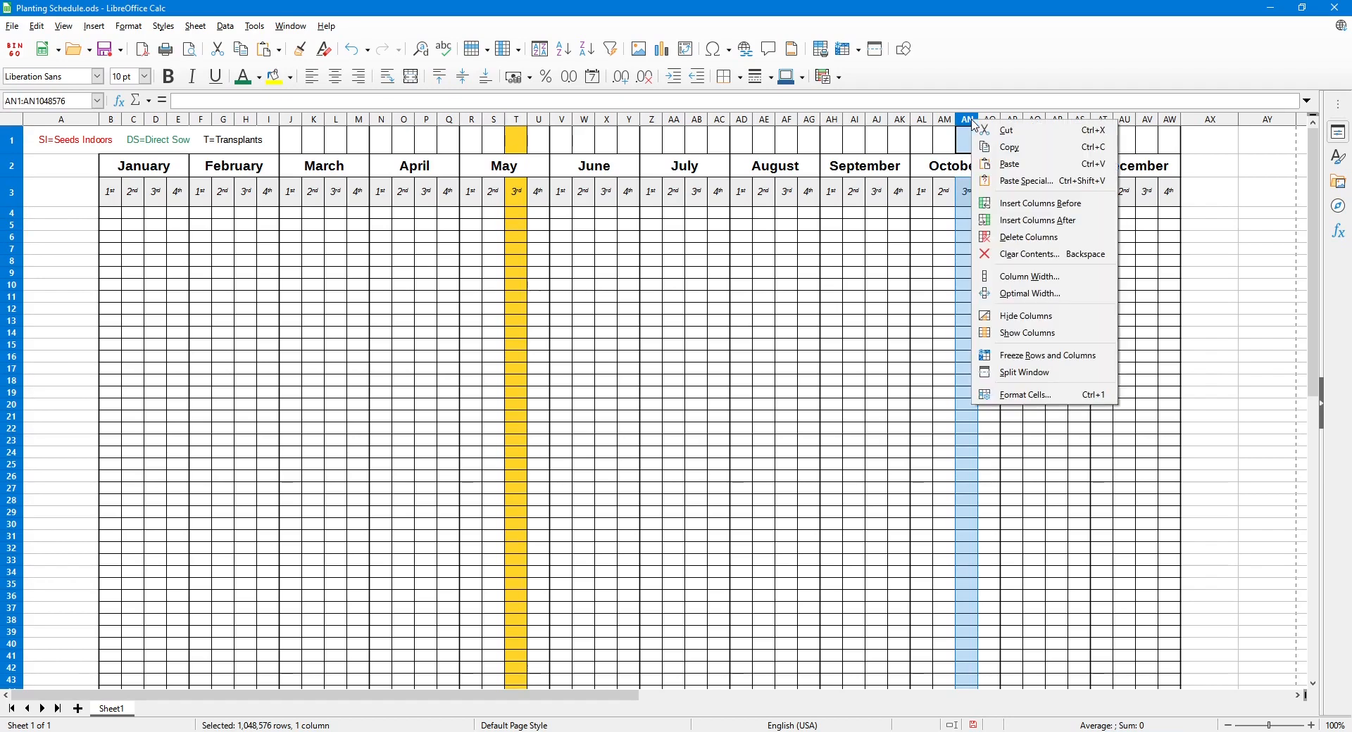
click(1008, 397)
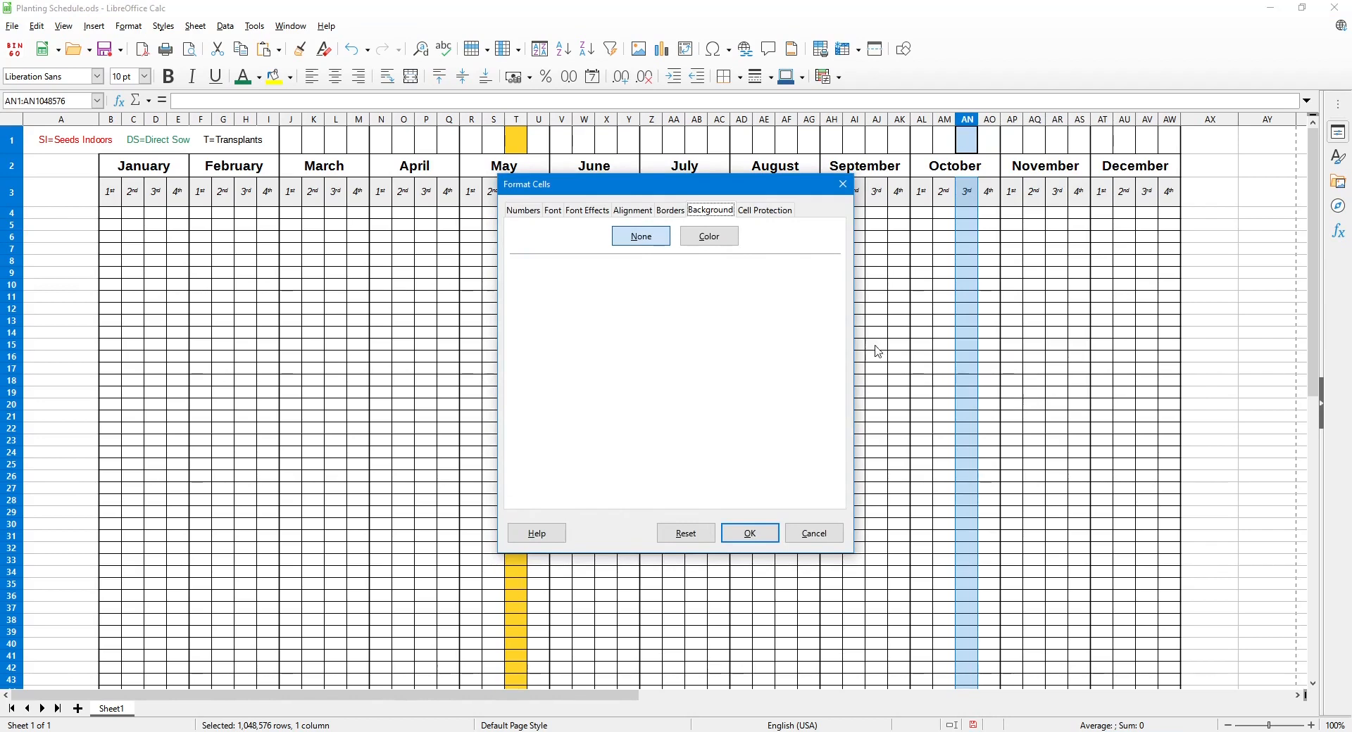
click(709, 237)
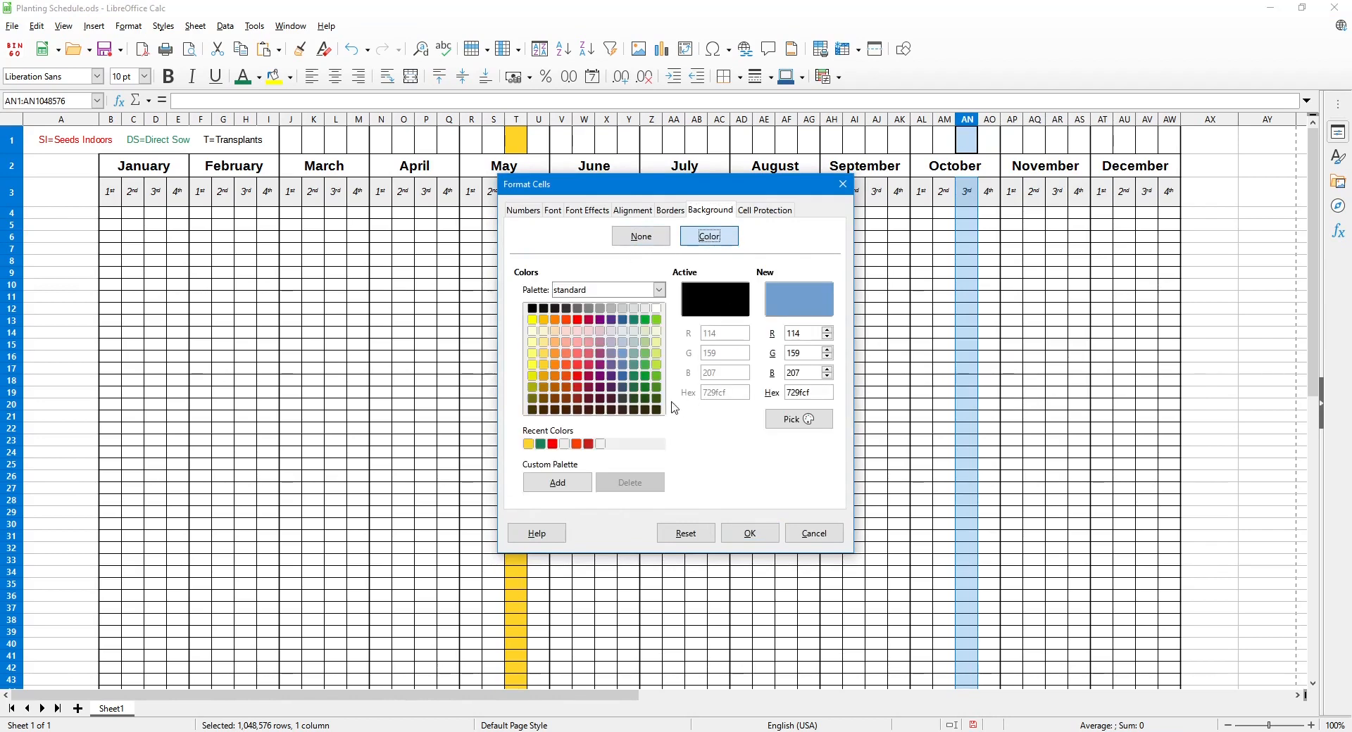
click(590, 333)
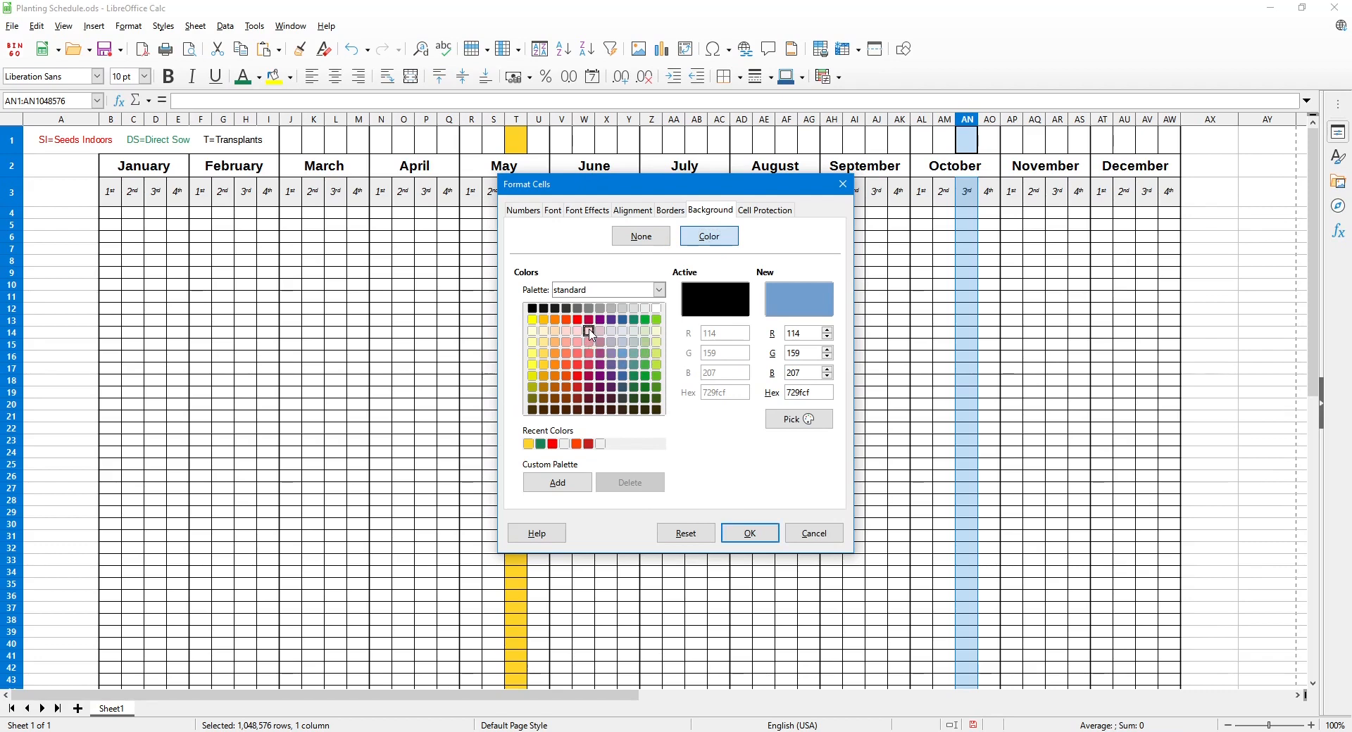
click(750, 543)
click(1119, 393)
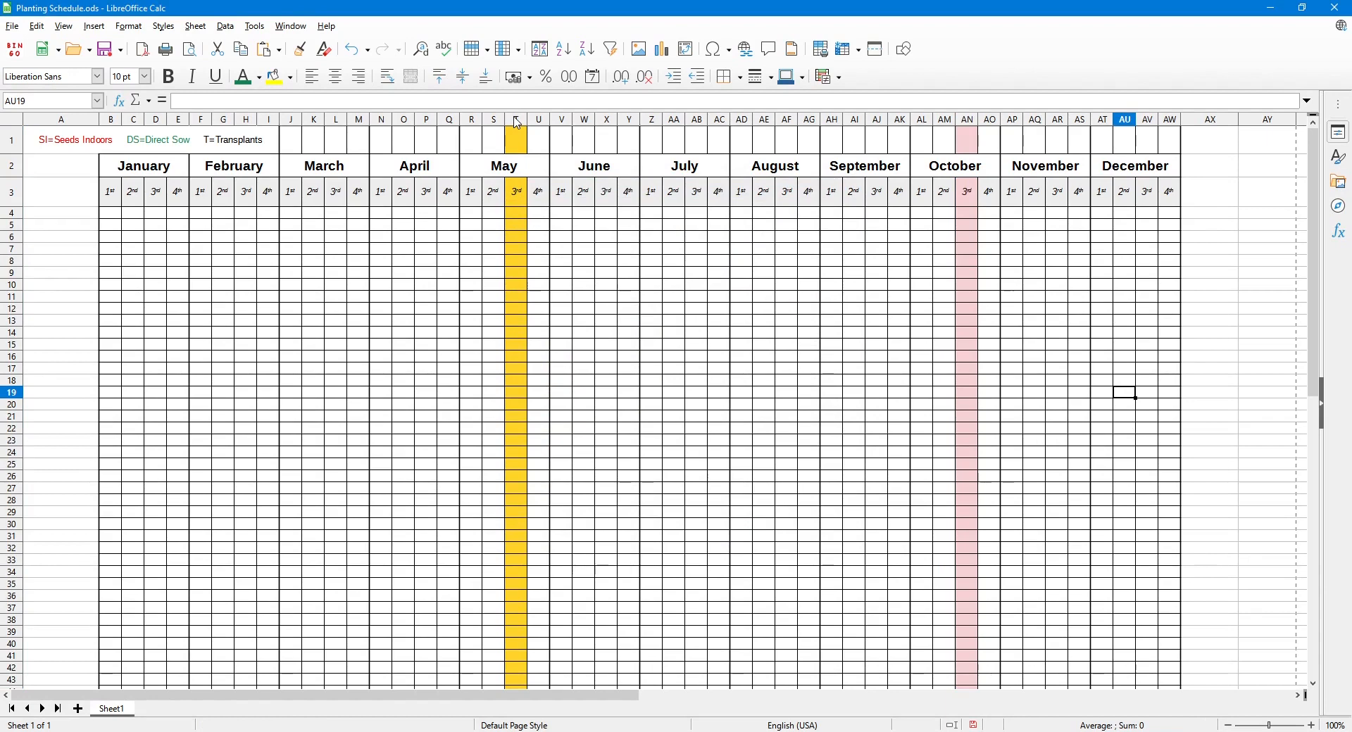
click(518, 120)
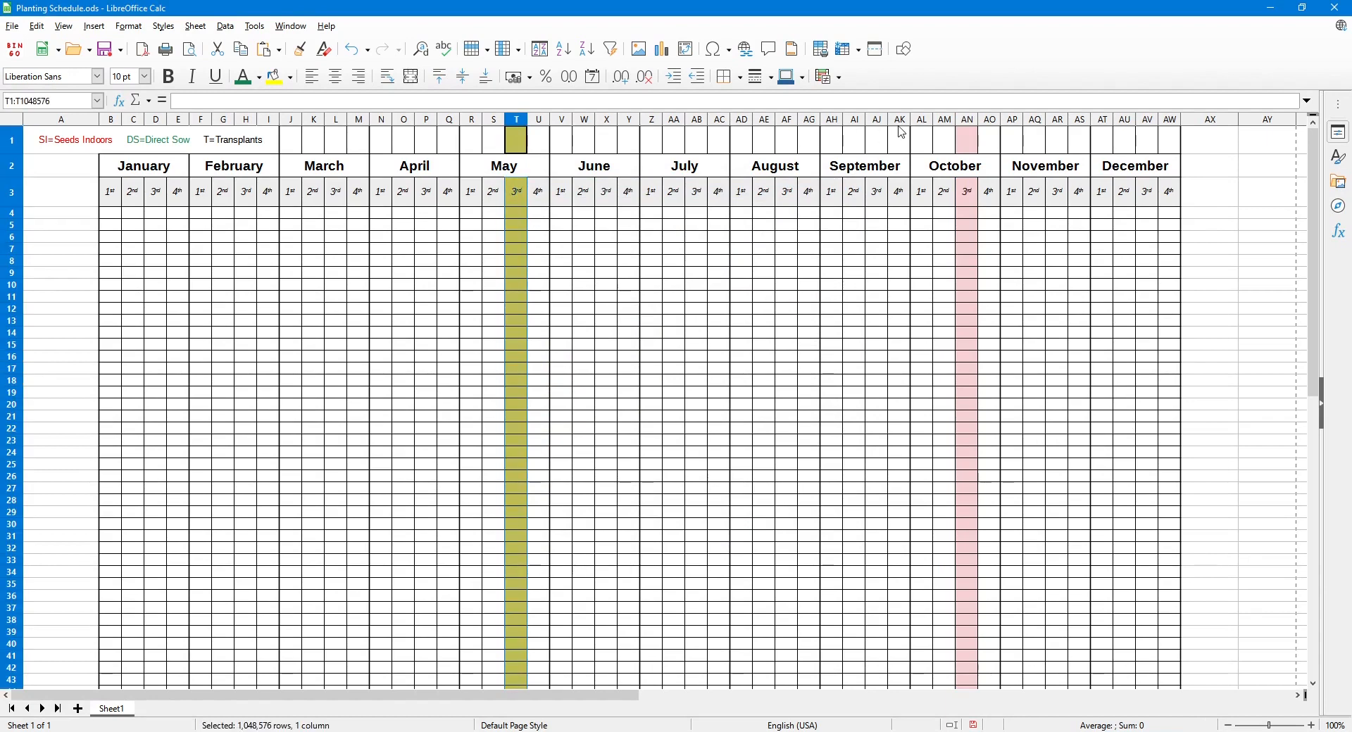
click(973, 120)
click(876, 321)
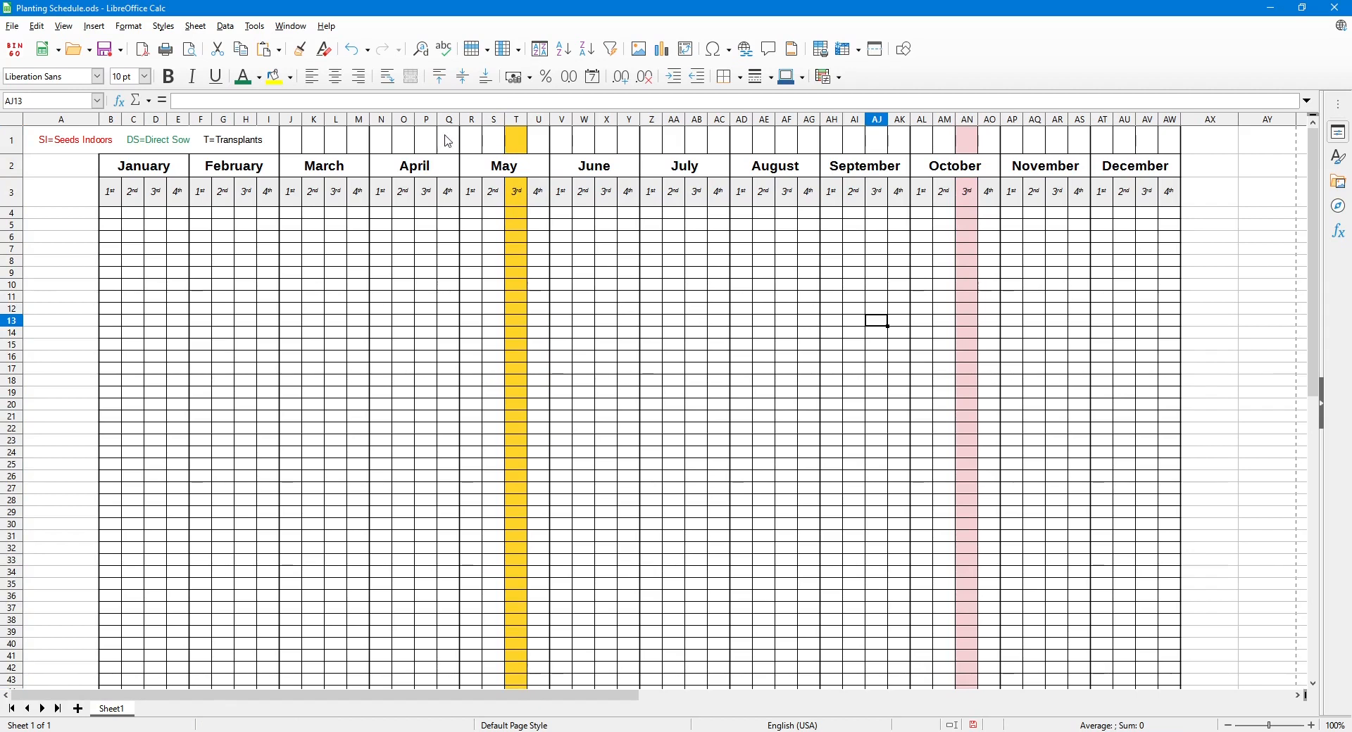
Merge cells J1:L1 beside the planting legend into one cell.
click(294, 145)
drag(301, 145, 336, 145)
click(291, 145)
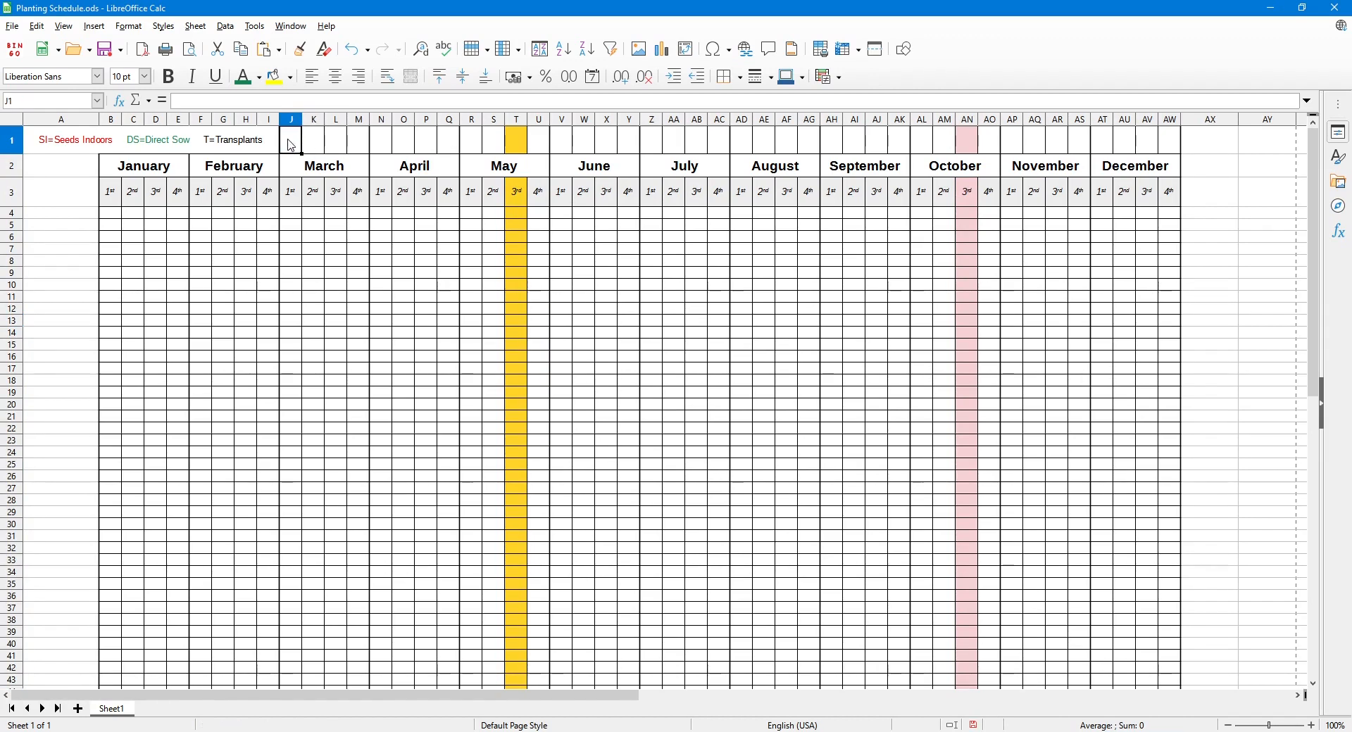
drag(297, 145, 336, 145)
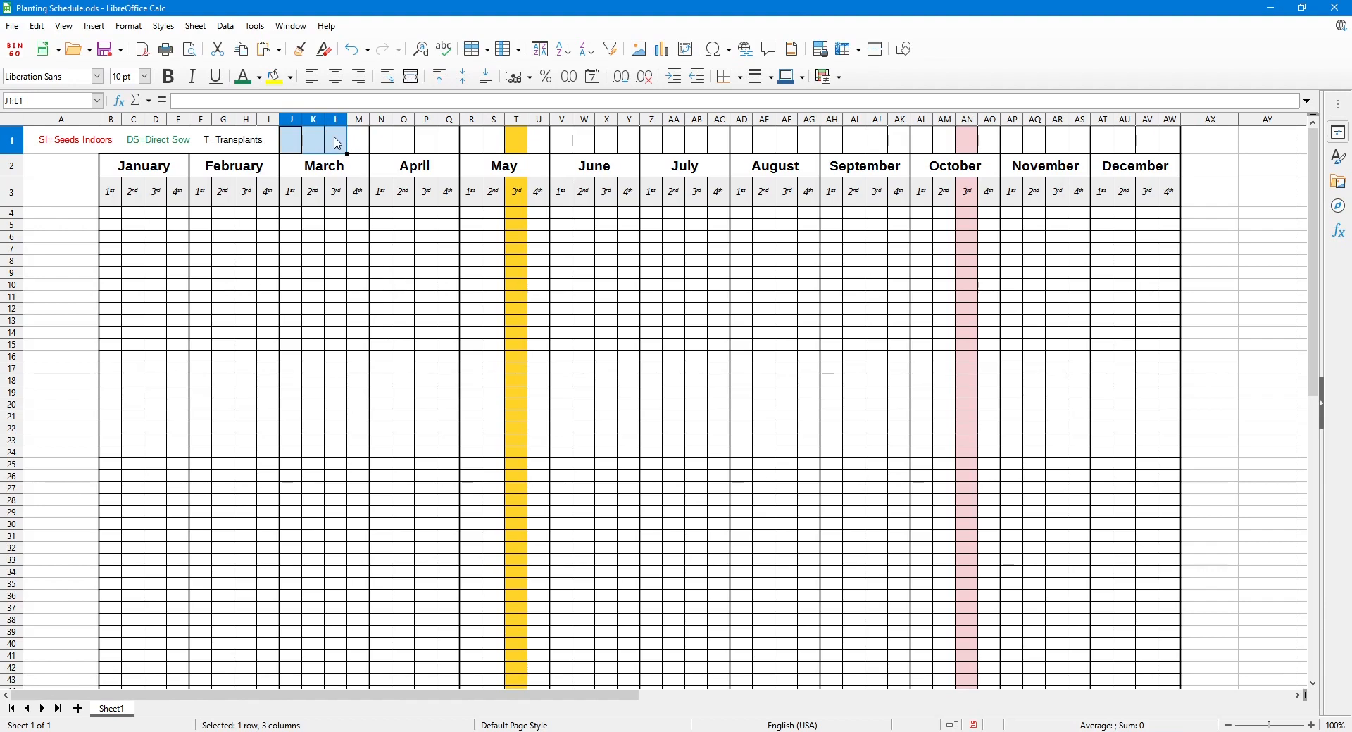
right_click(338, 144)
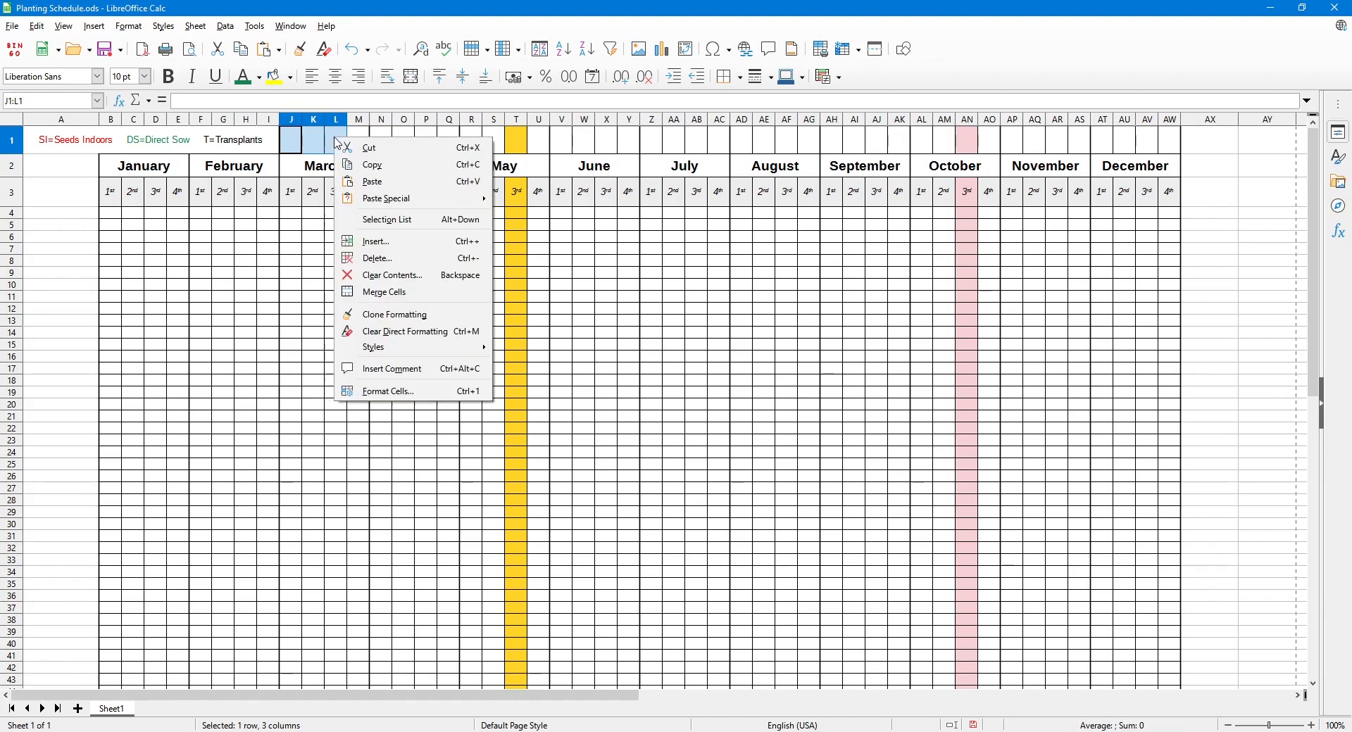
click(379, 296)
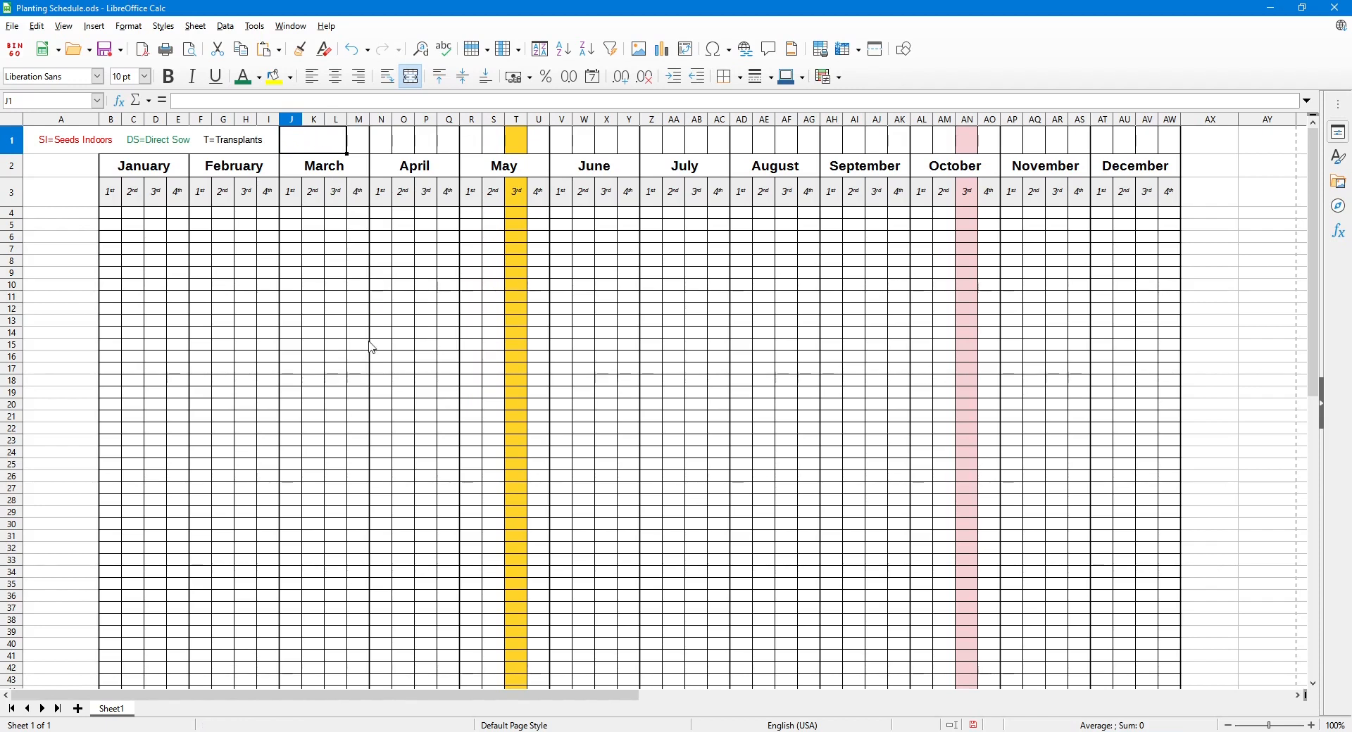
Merge cells M1:O1 in the legend row into a second small block.
drag(358, 141, 397, 146)
right_click(401, 146)
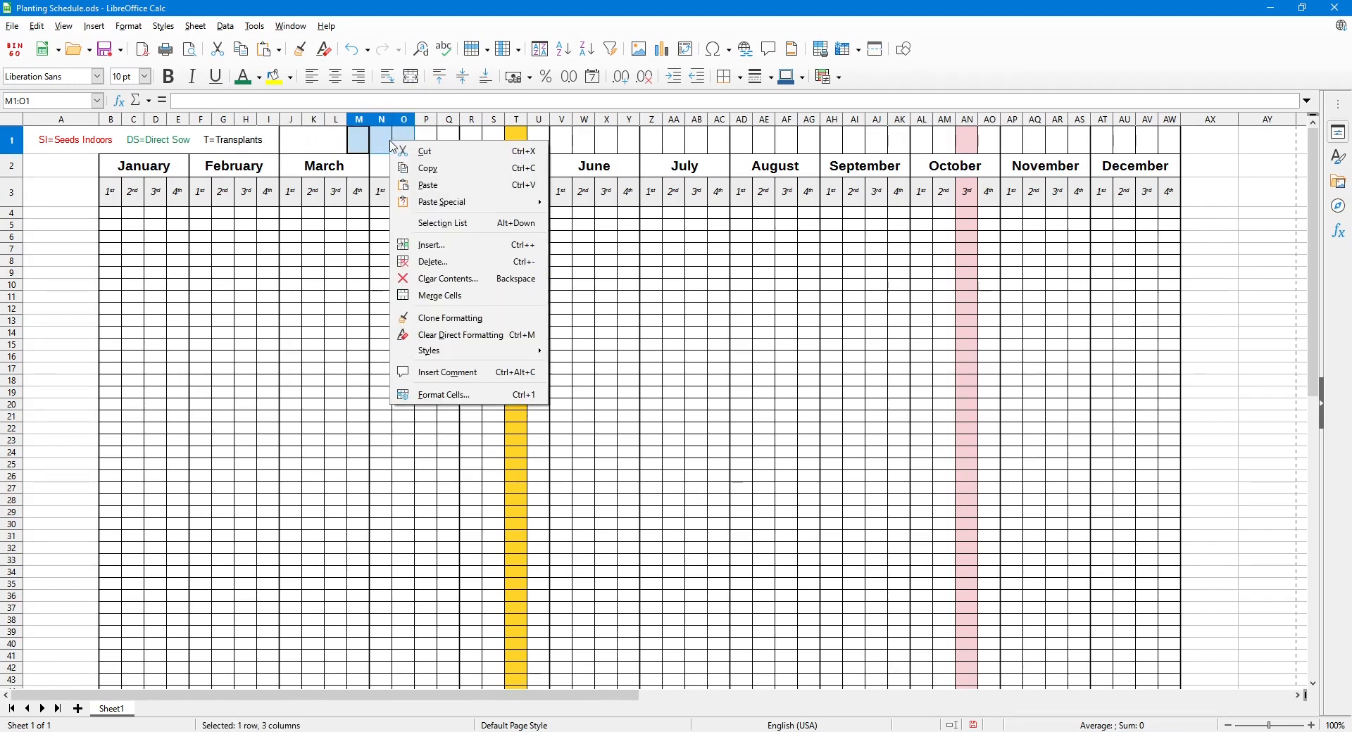
click(435, 294)
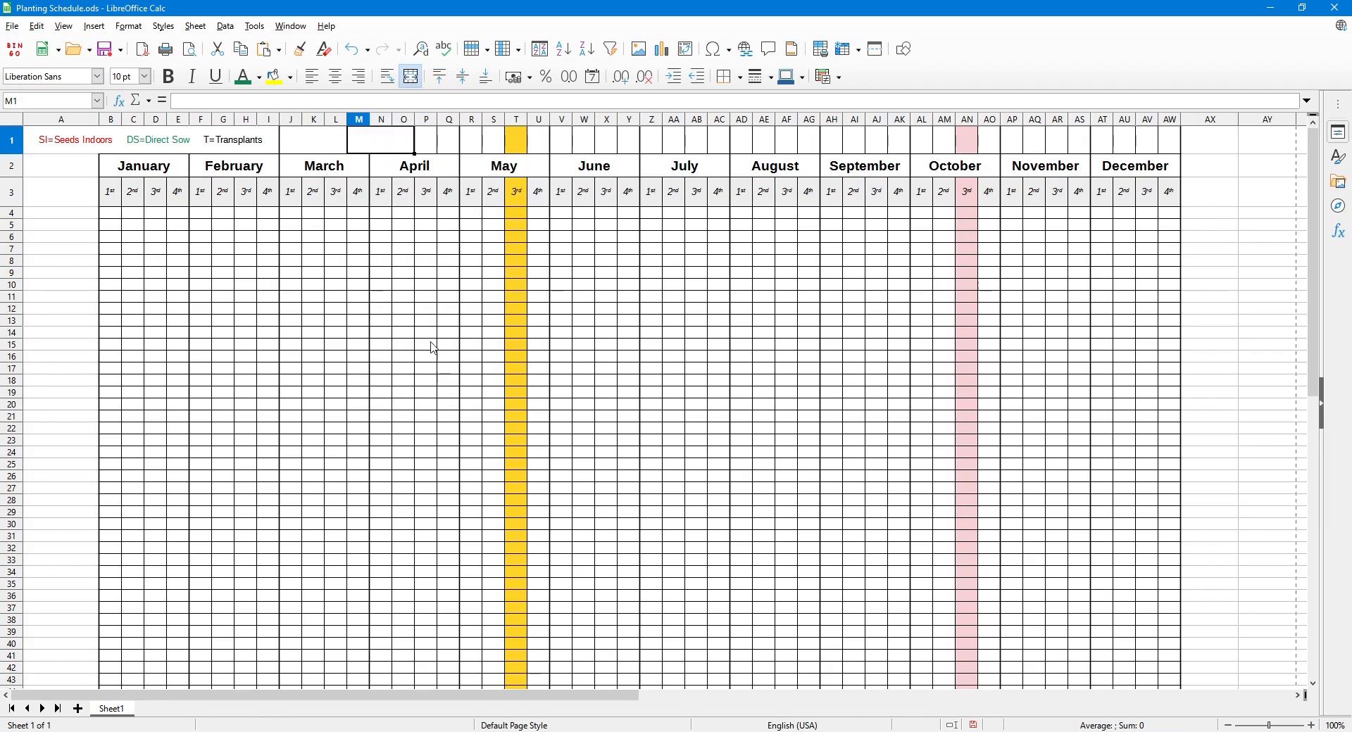
click(450, 248)
click(346, 262)
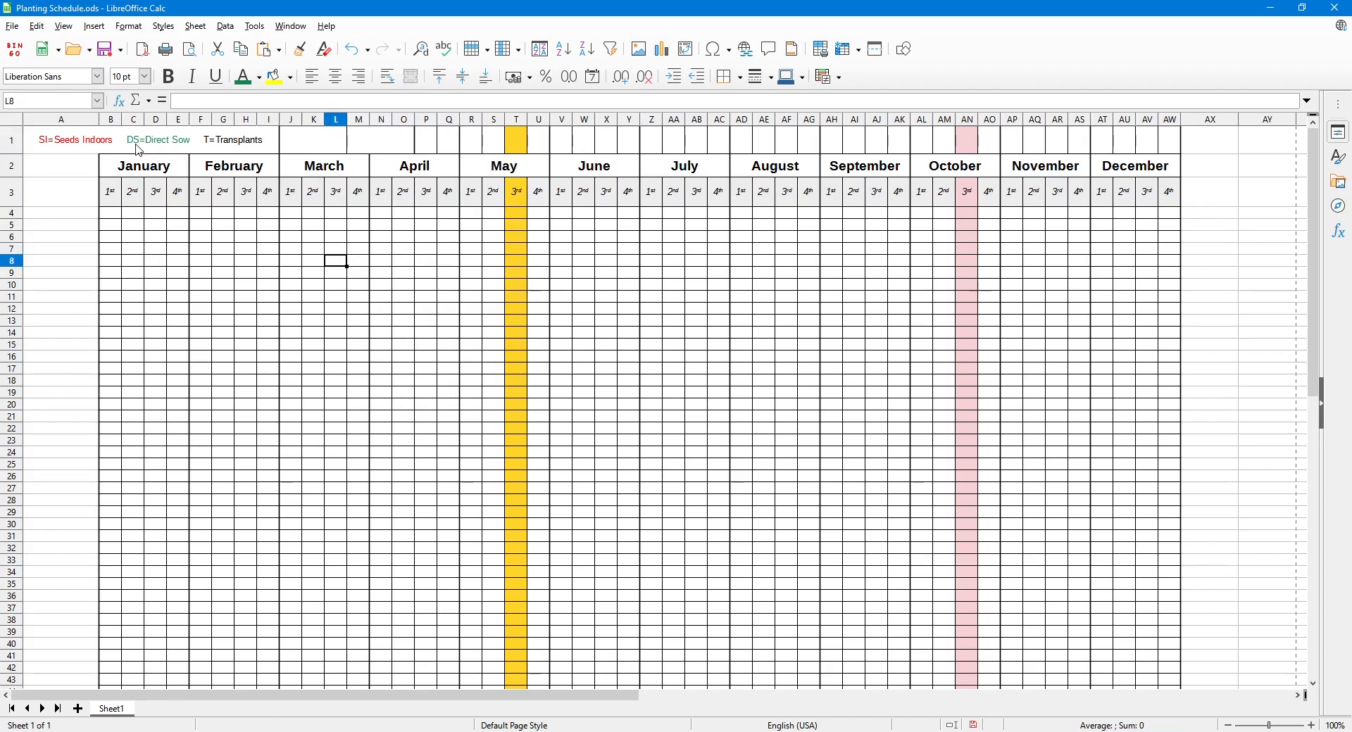
click(17, 145)
click(517, 224)
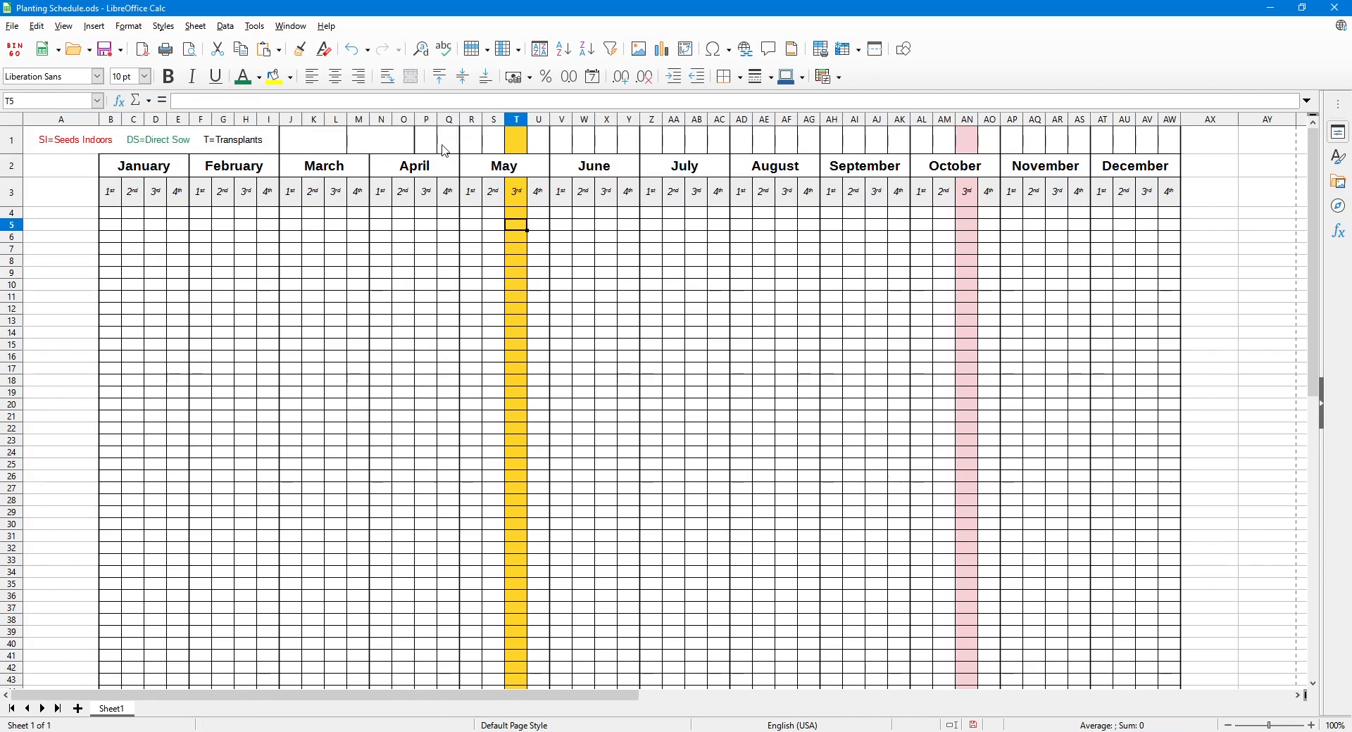
Merge the rest of the legend row, cells P1:AW1, into a single cell.
drag(429, 144, 1176, 145)
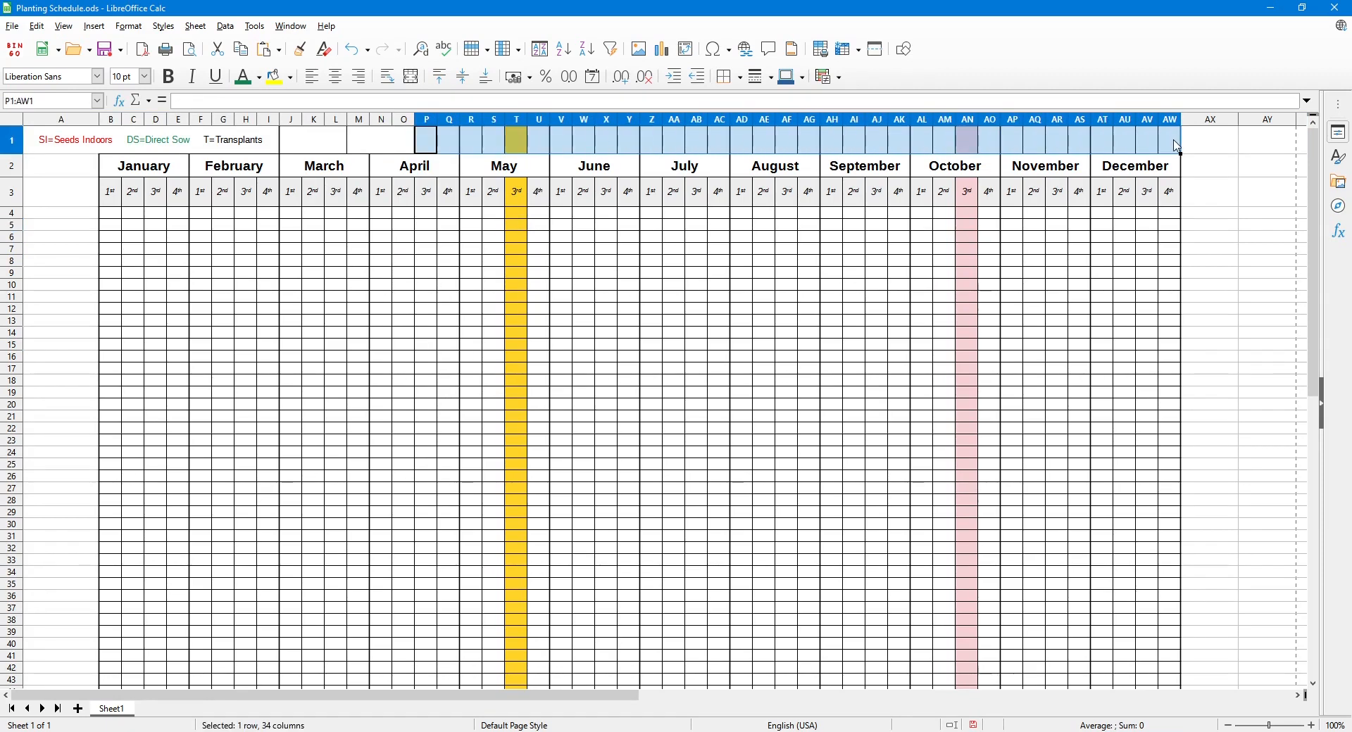
right_click(518, 146)
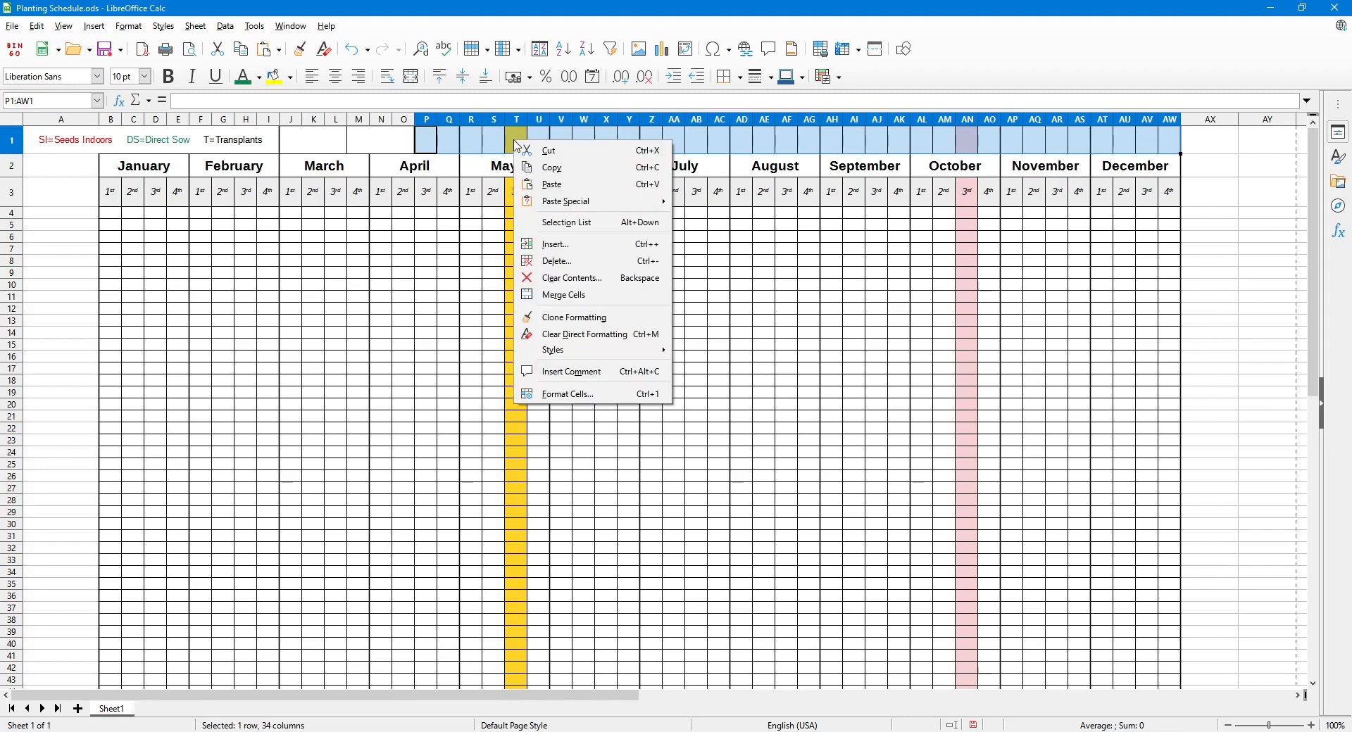
click(569, 296)
click(546, 139)
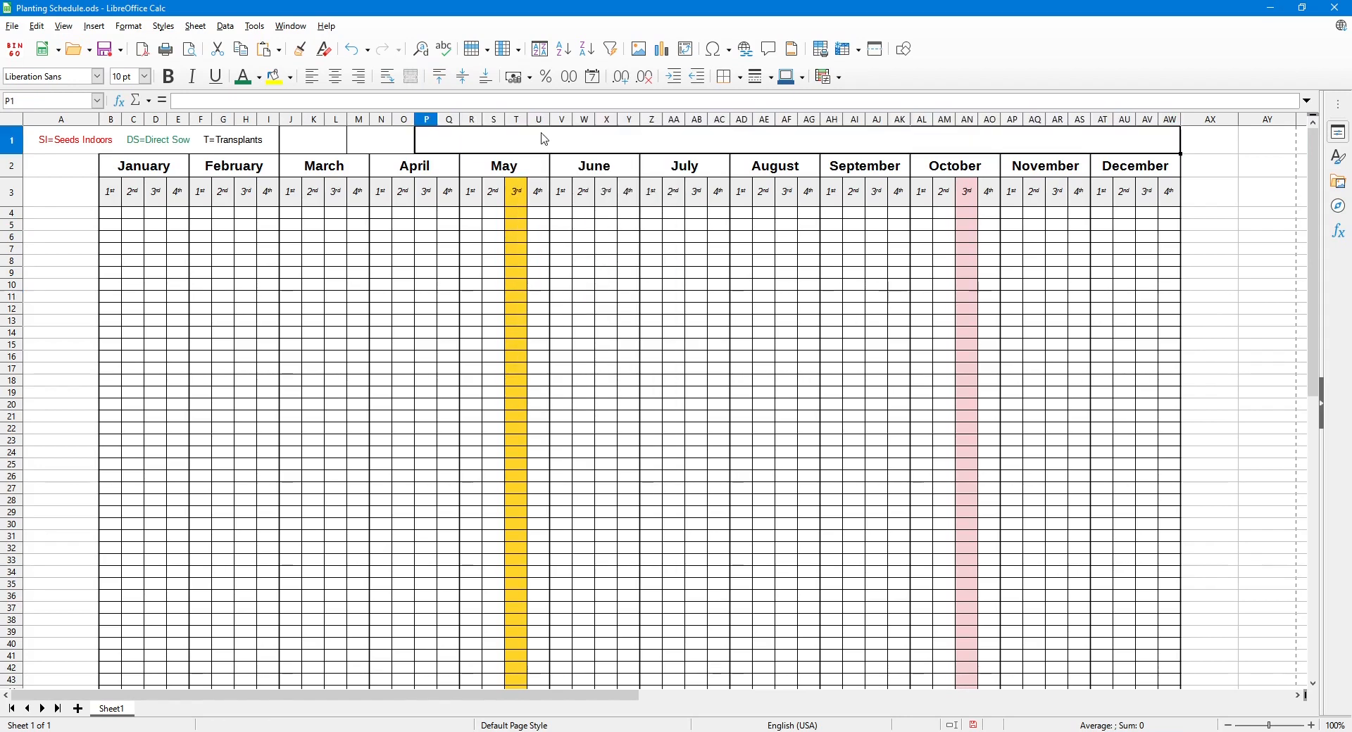
click(876, 238)
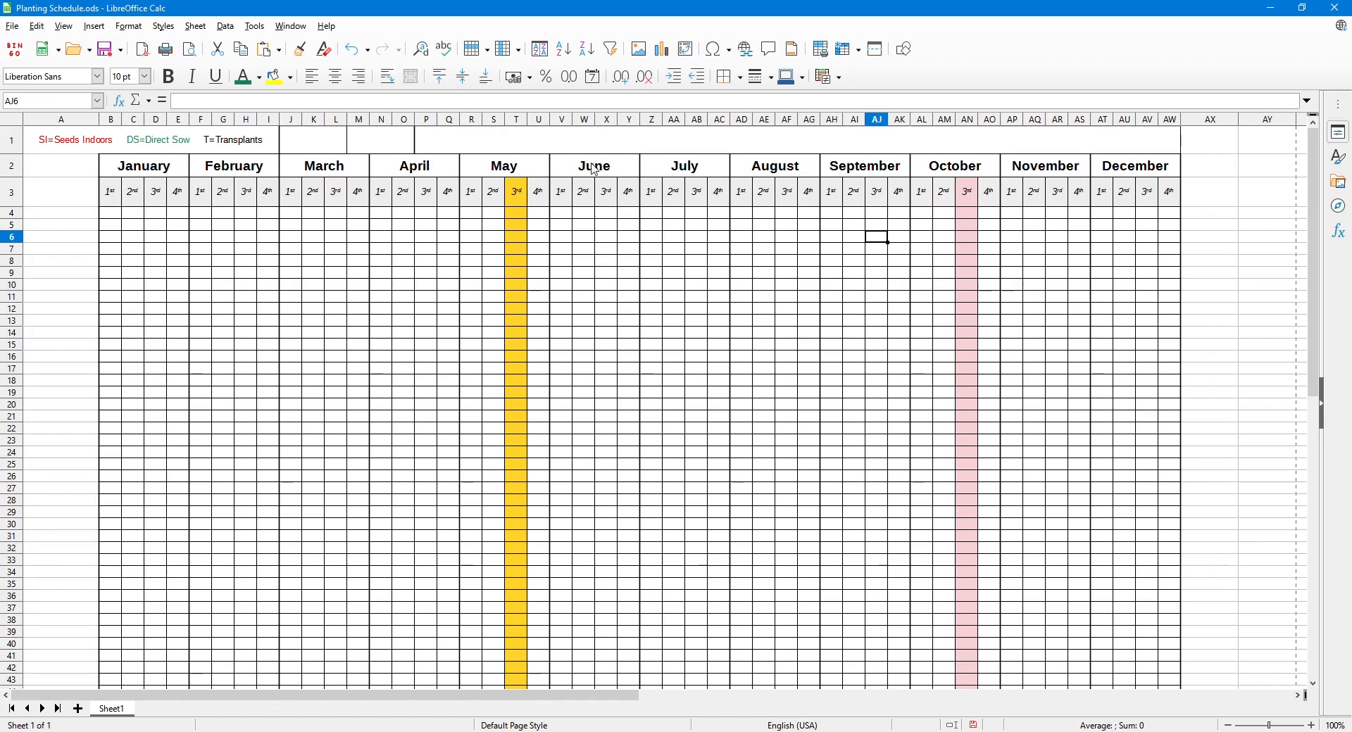
click(317, 145)
click(405, 144)
click(328, 144)
click(375, 143)
Fill the first merged key cell, J1:L1 beside the planting legend, with a yellow background color.
click(343, 144)
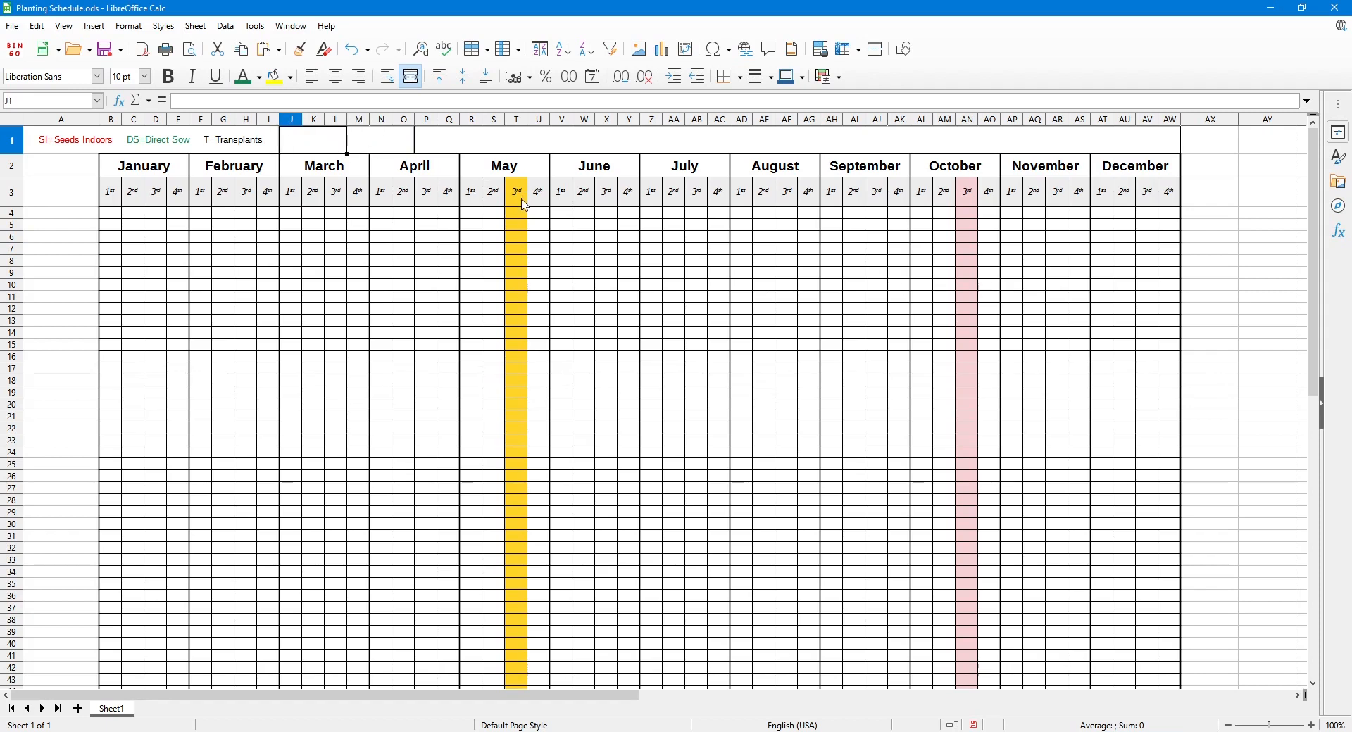
right_click(327, 147)
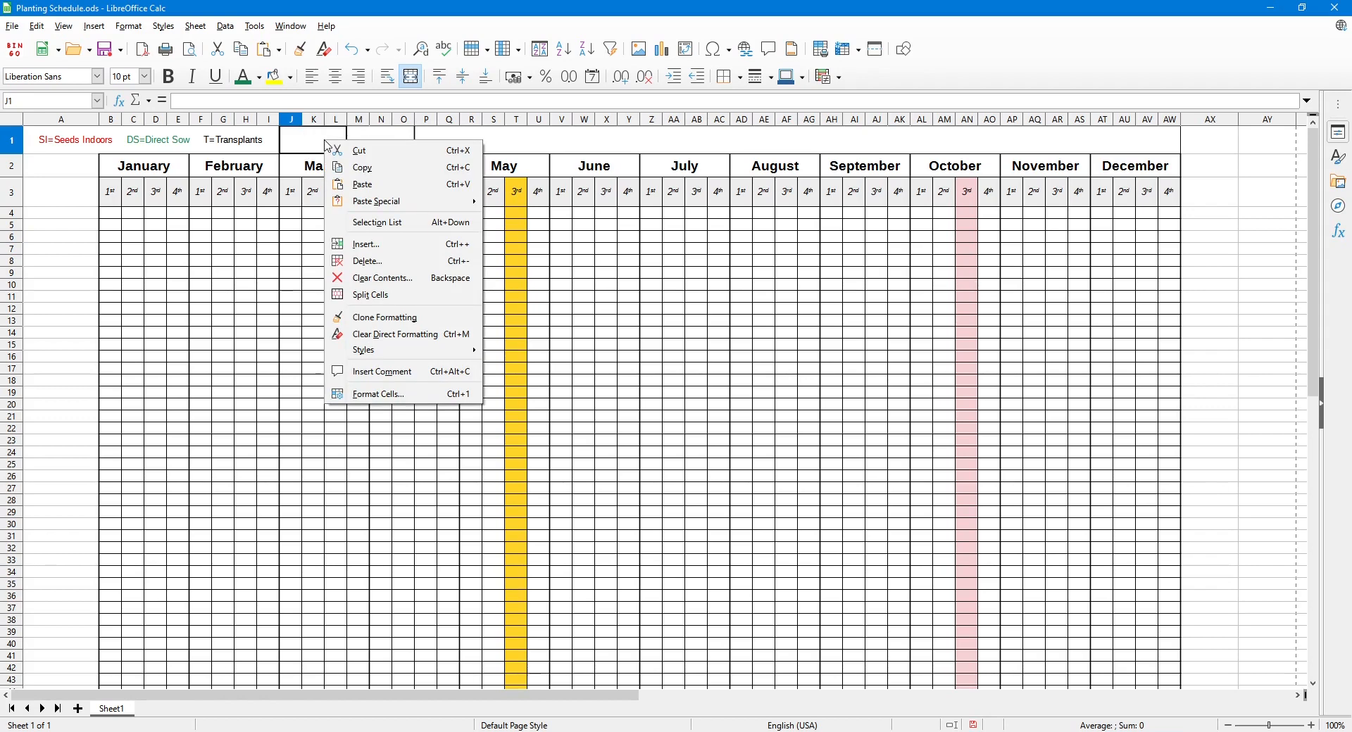
click(370, 394)
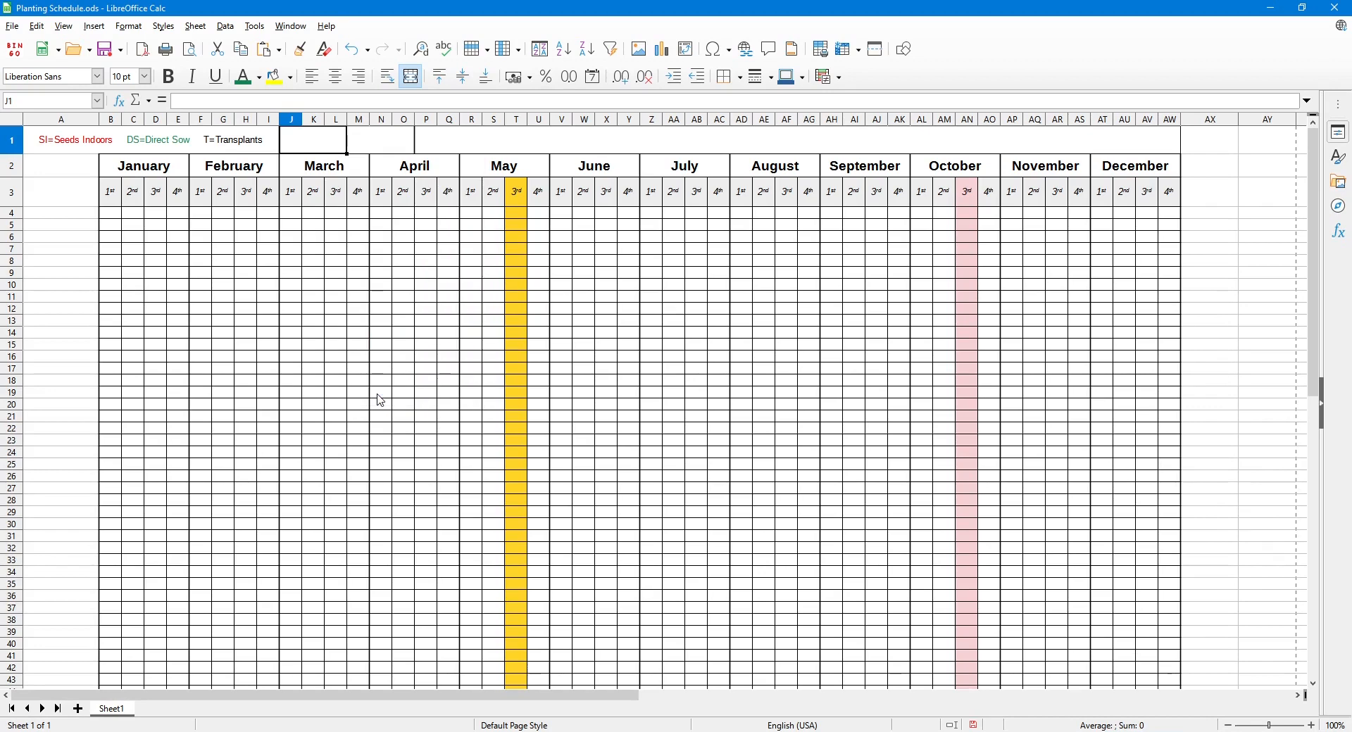
click(714, 239)
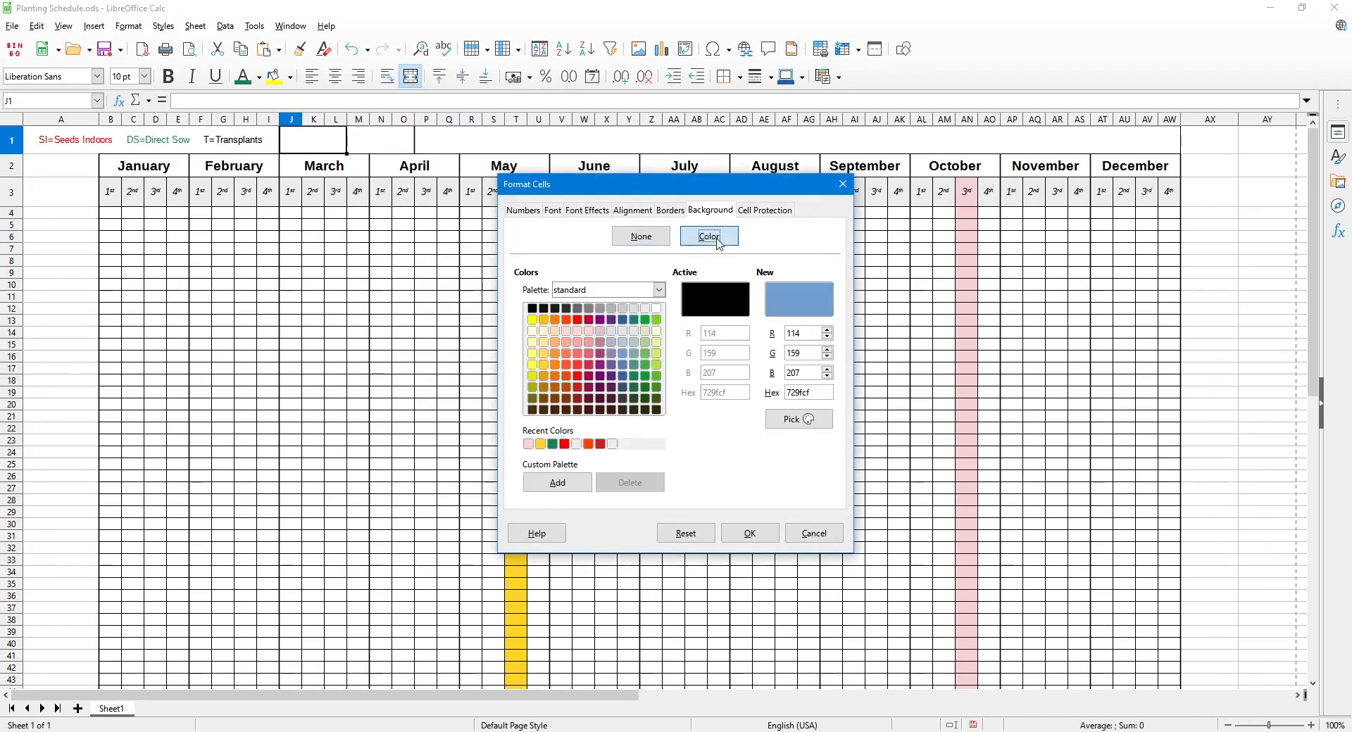
click(549, 363)
click(738, 539)
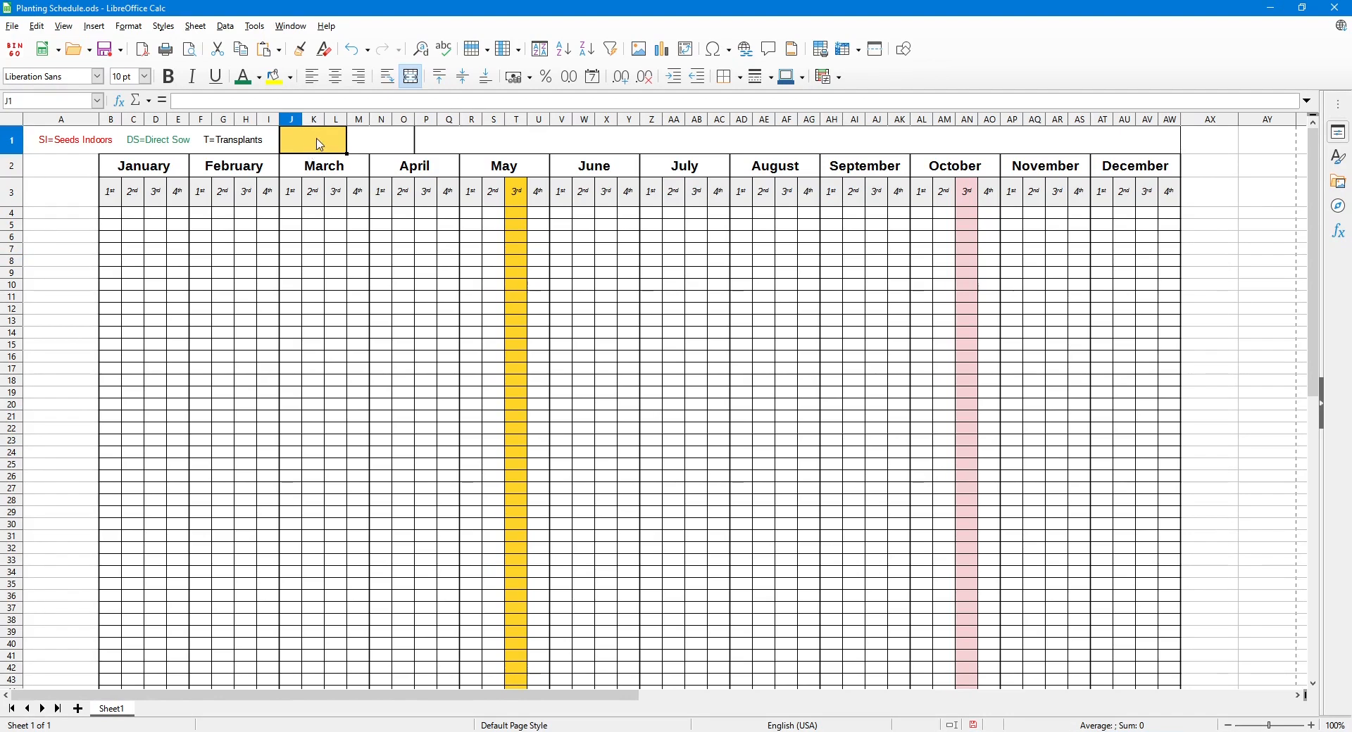
Label the yellow key cell "Last Frost" in bold, centered horizontally and vertically.
double_click(320, 139)
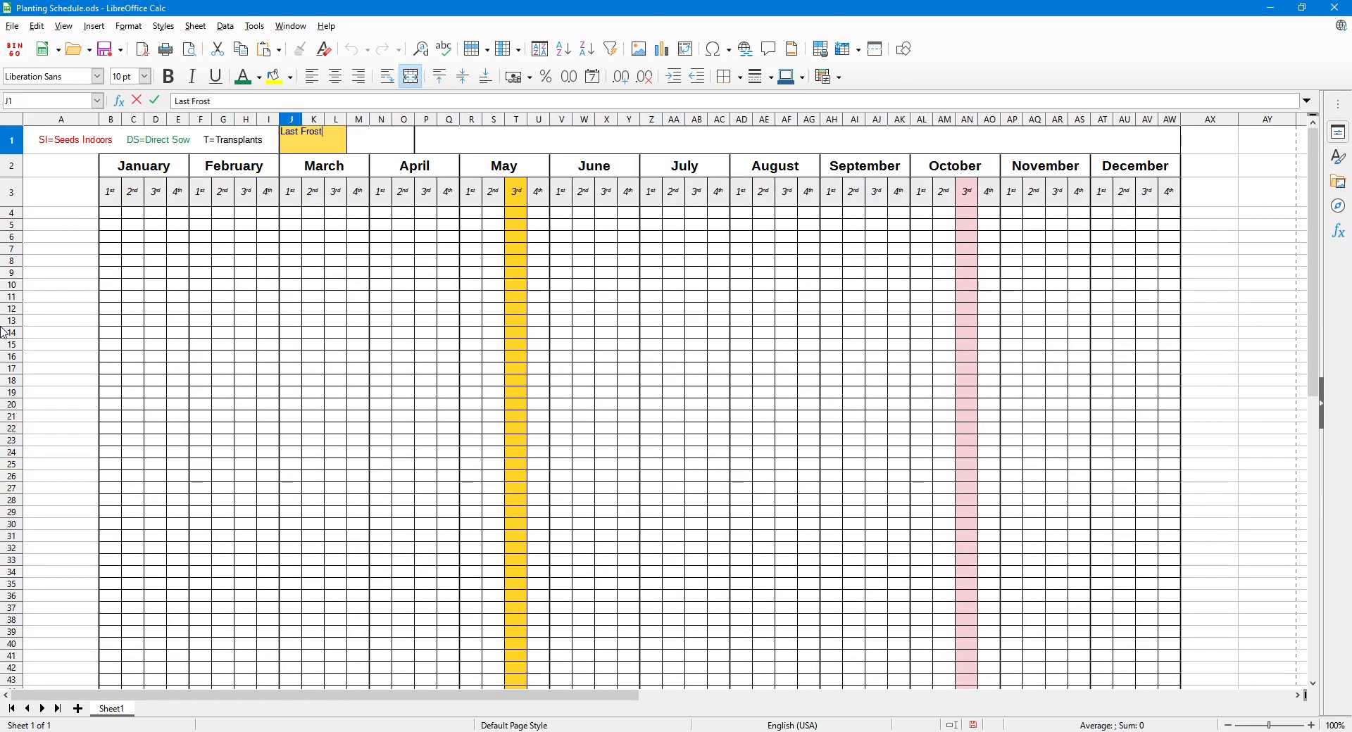
click(374, 147)
click(331, 143)
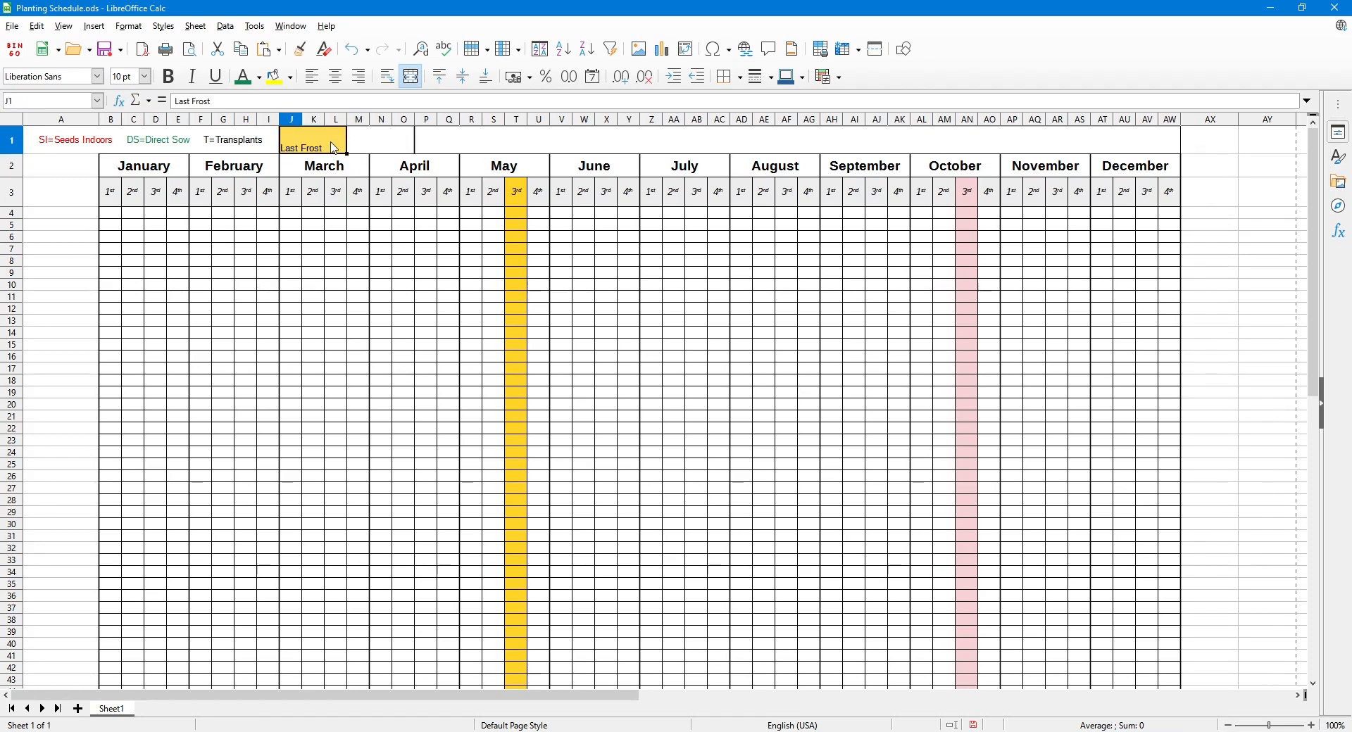
click(337, 79)
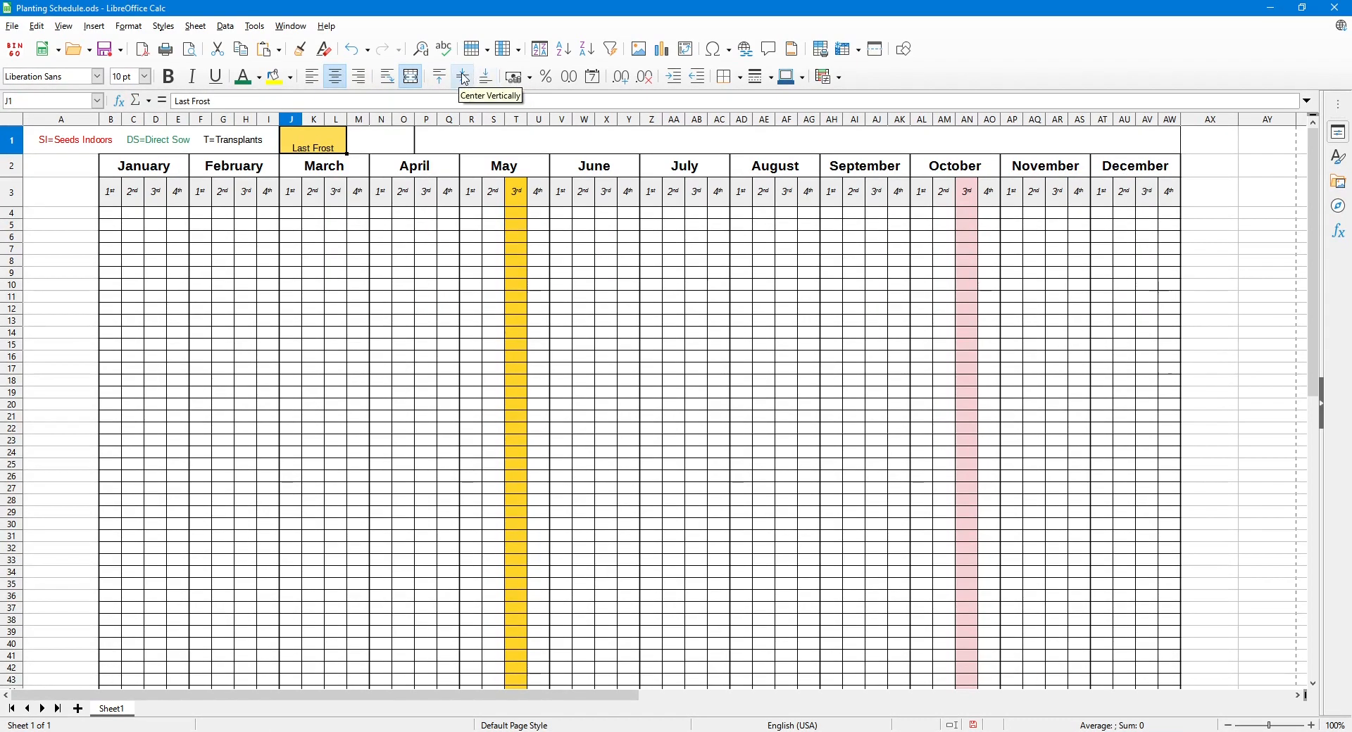
click(464, 79)
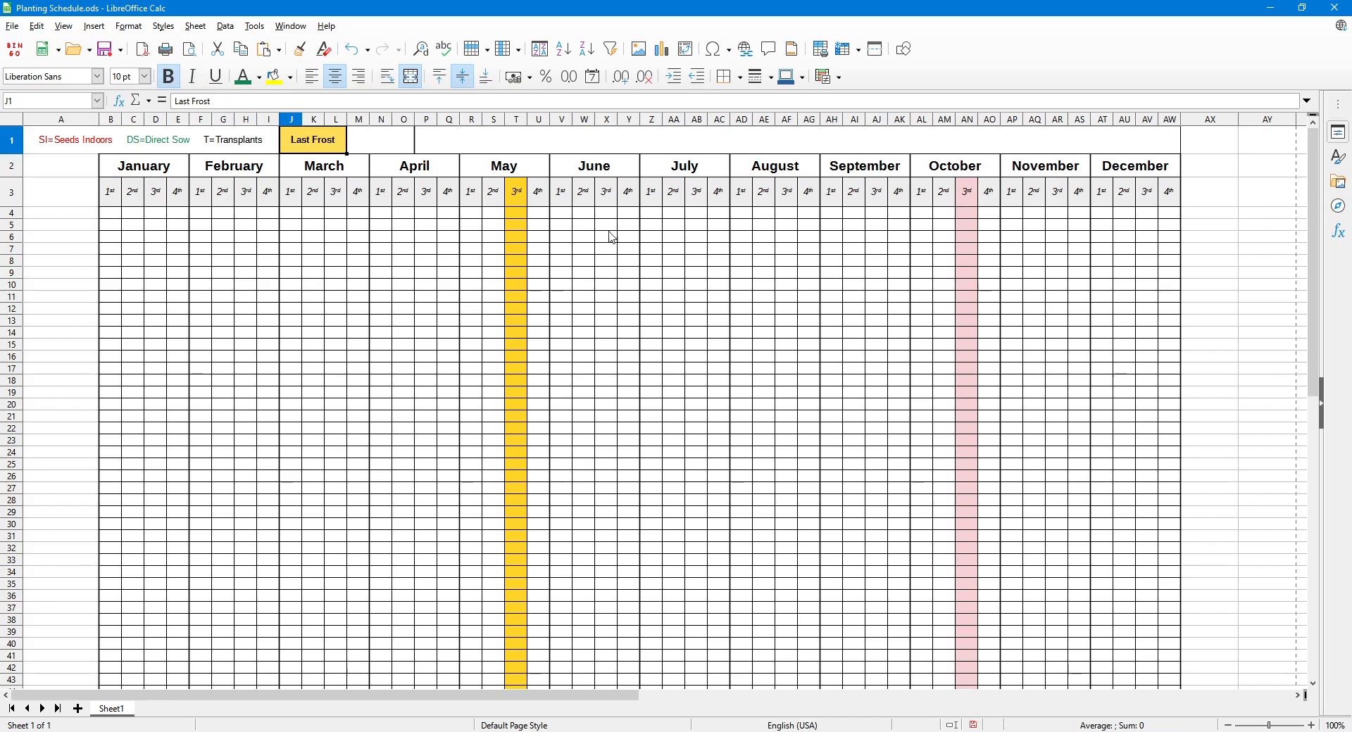
click(720, 275)
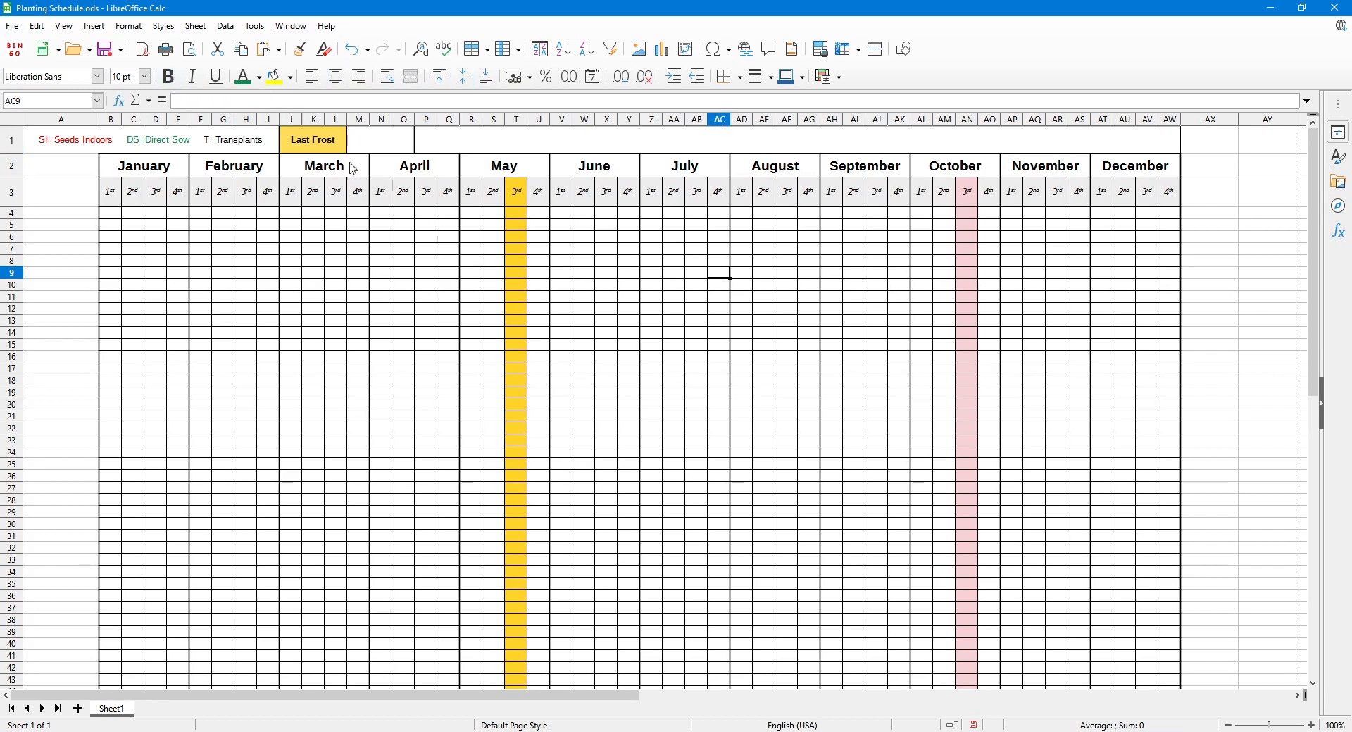
click(312, 147)
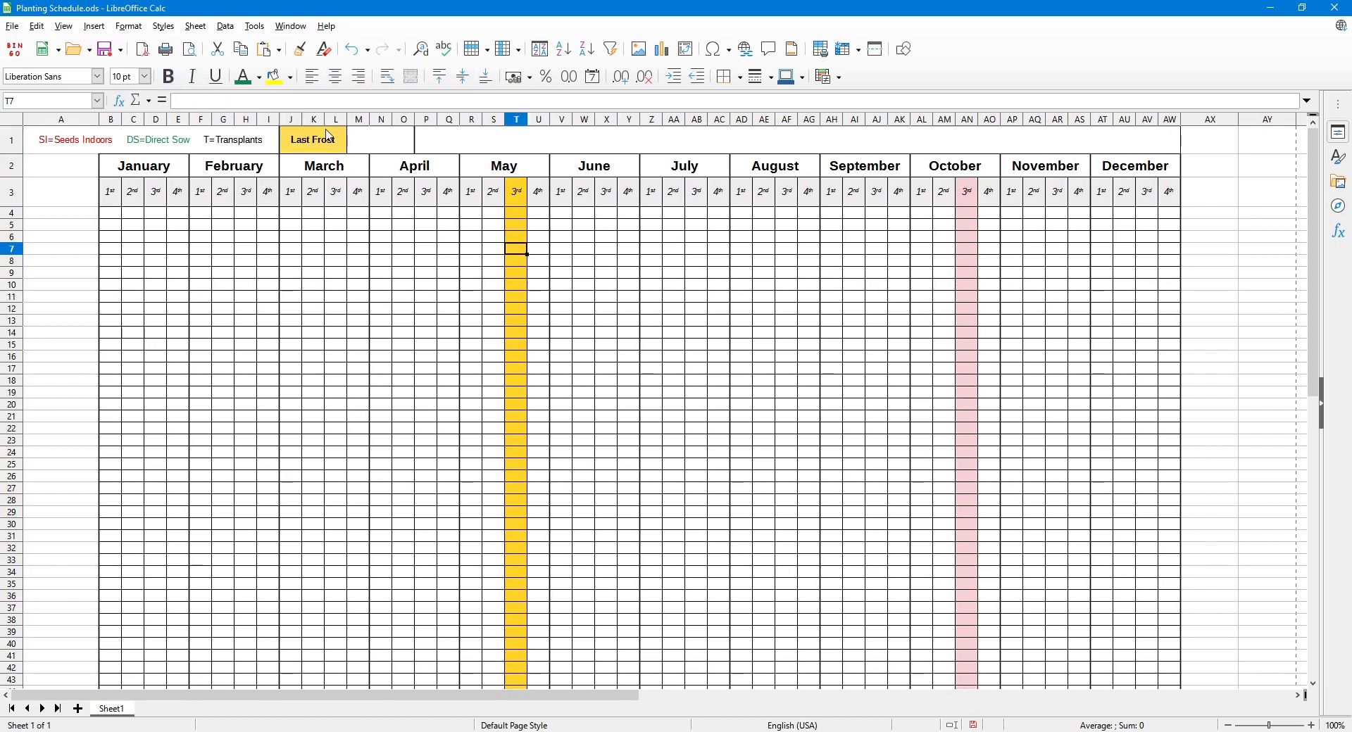
Fill the second merged key cell, M1:O1, with the light pink background color ffd8ce.
click(402, 145)
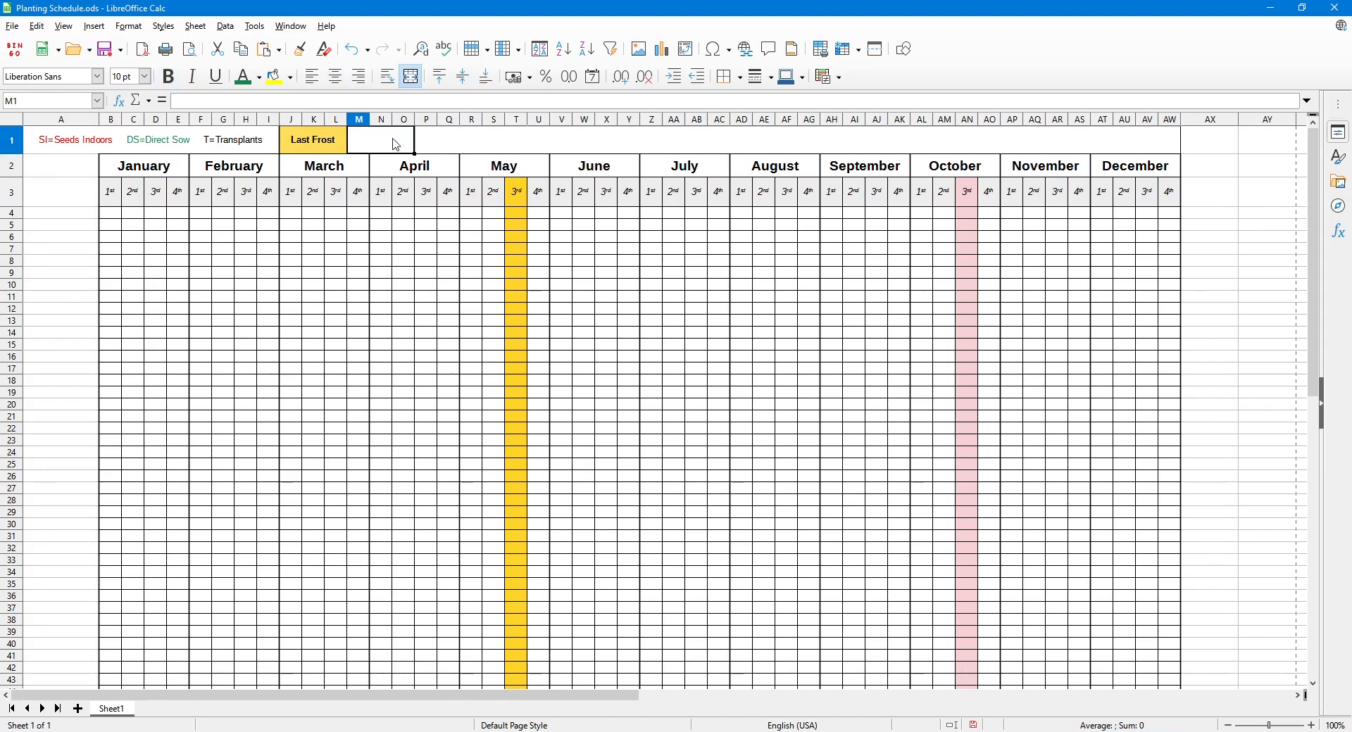
right_click(396, 144)
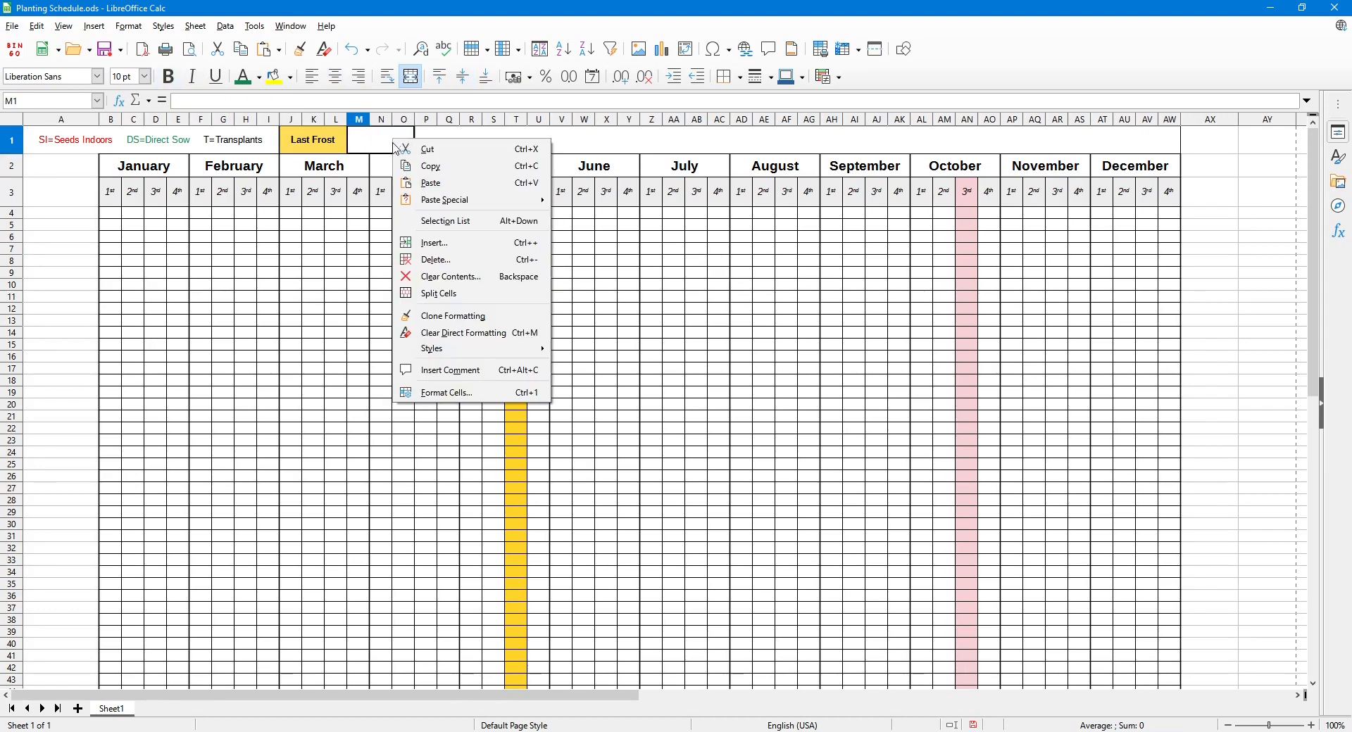
click(448, 393)
click(700, 237)
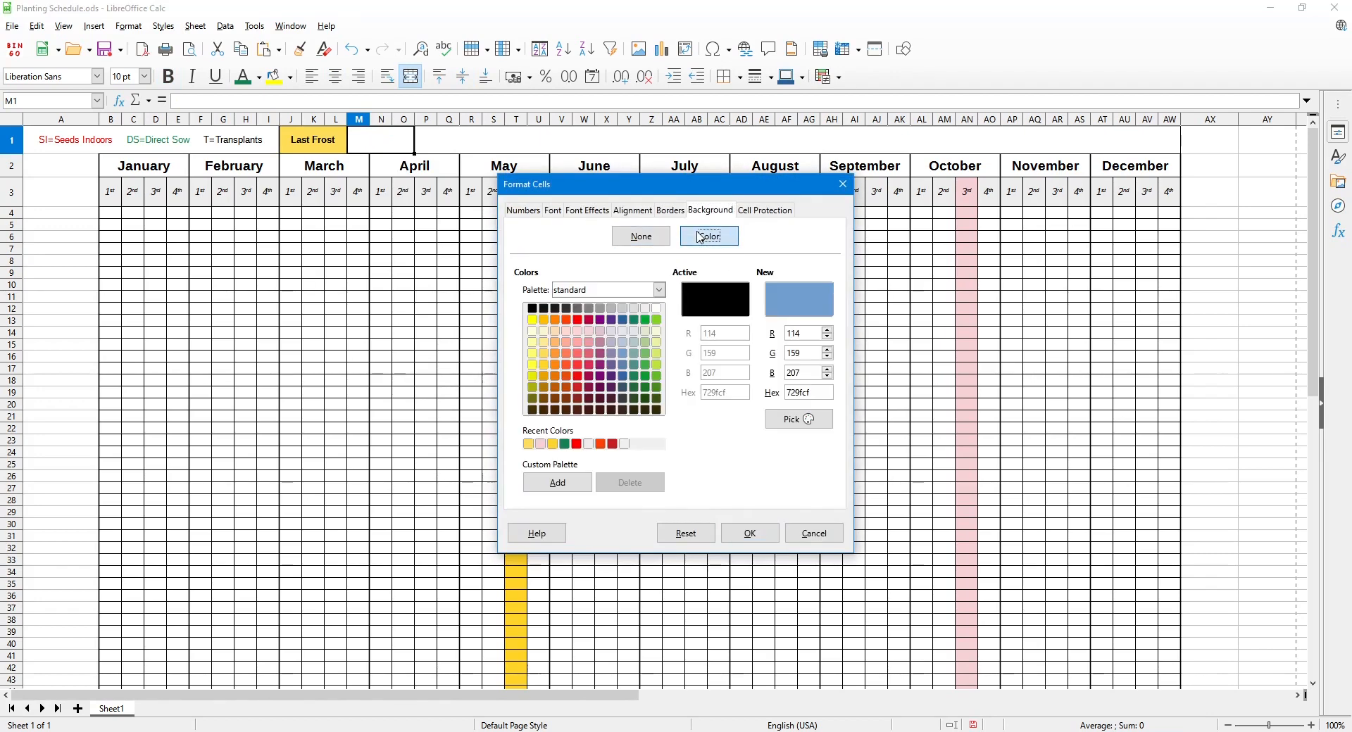
click(568, 331)
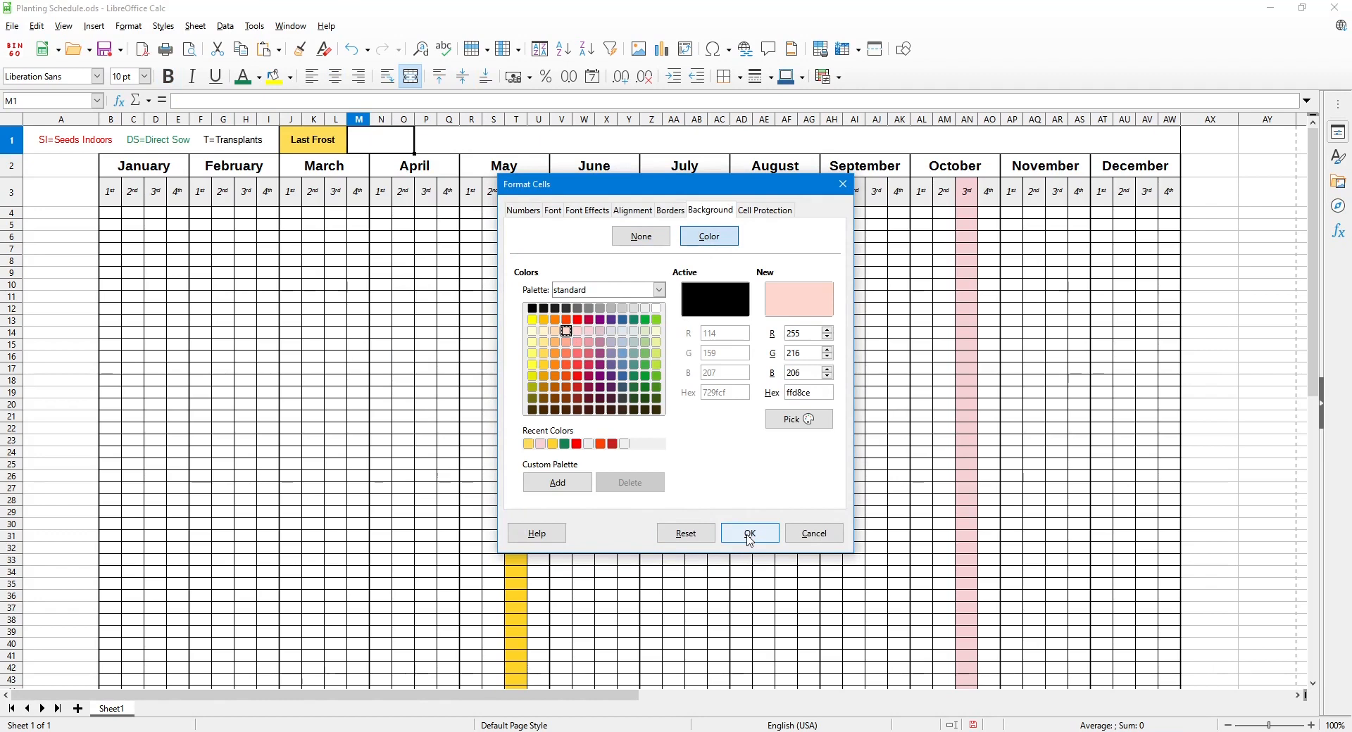
click(751, 533)
click(428, 238)
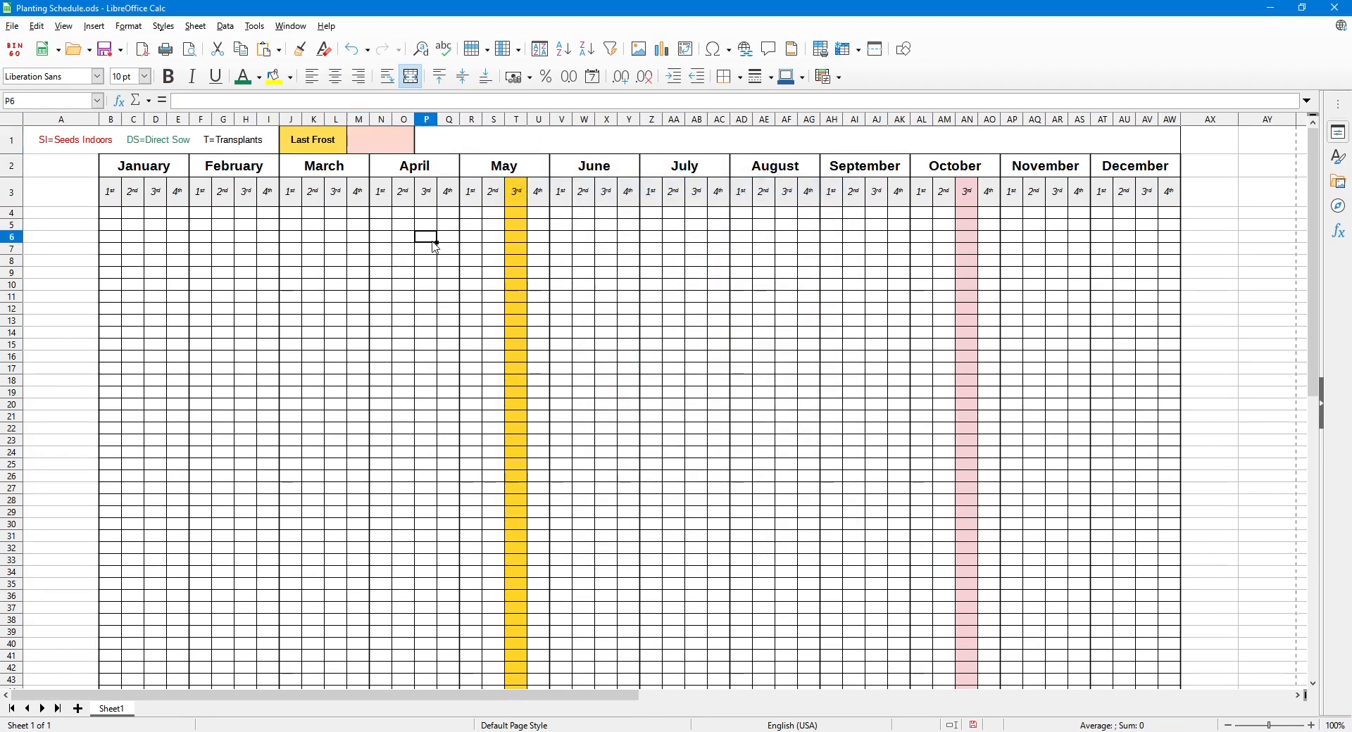
Label the pink key cell "First Frost" in bold, centered horizontally and vertically.
click(380, 144)
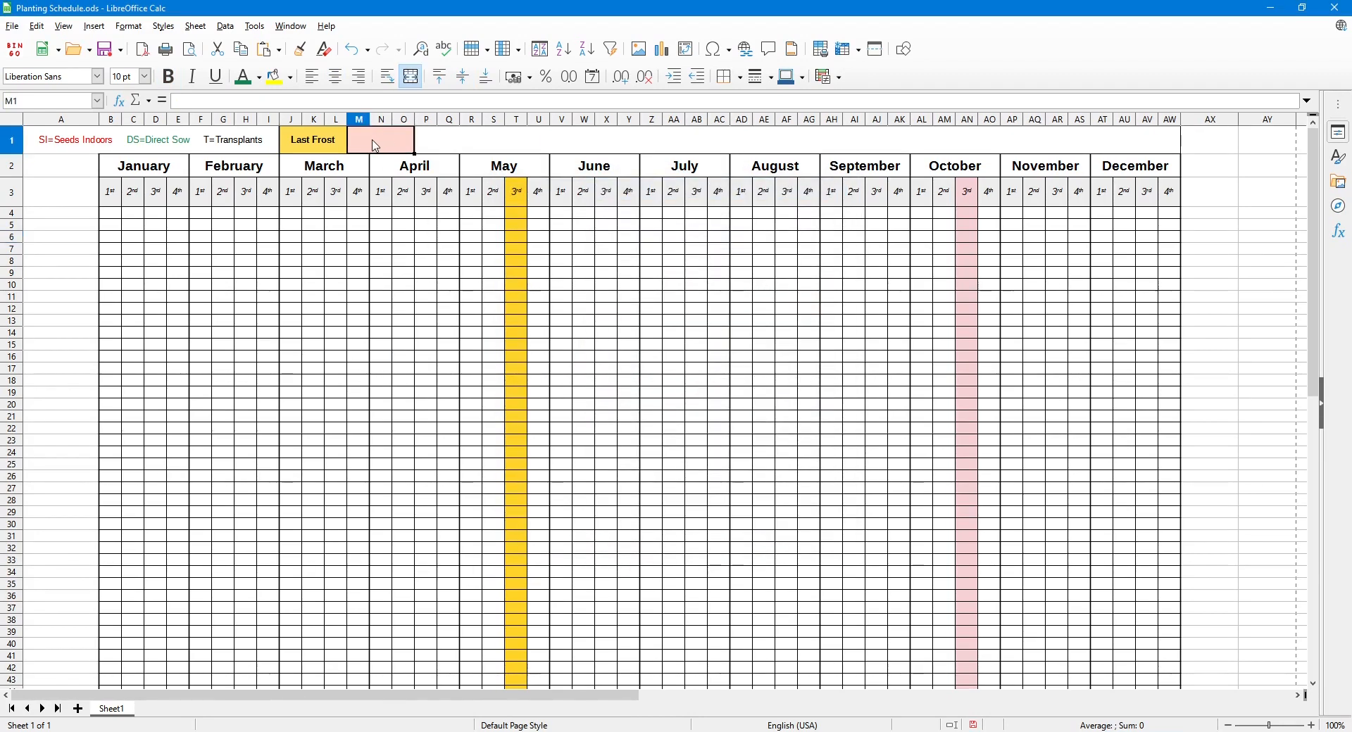
double_click(377, 146)
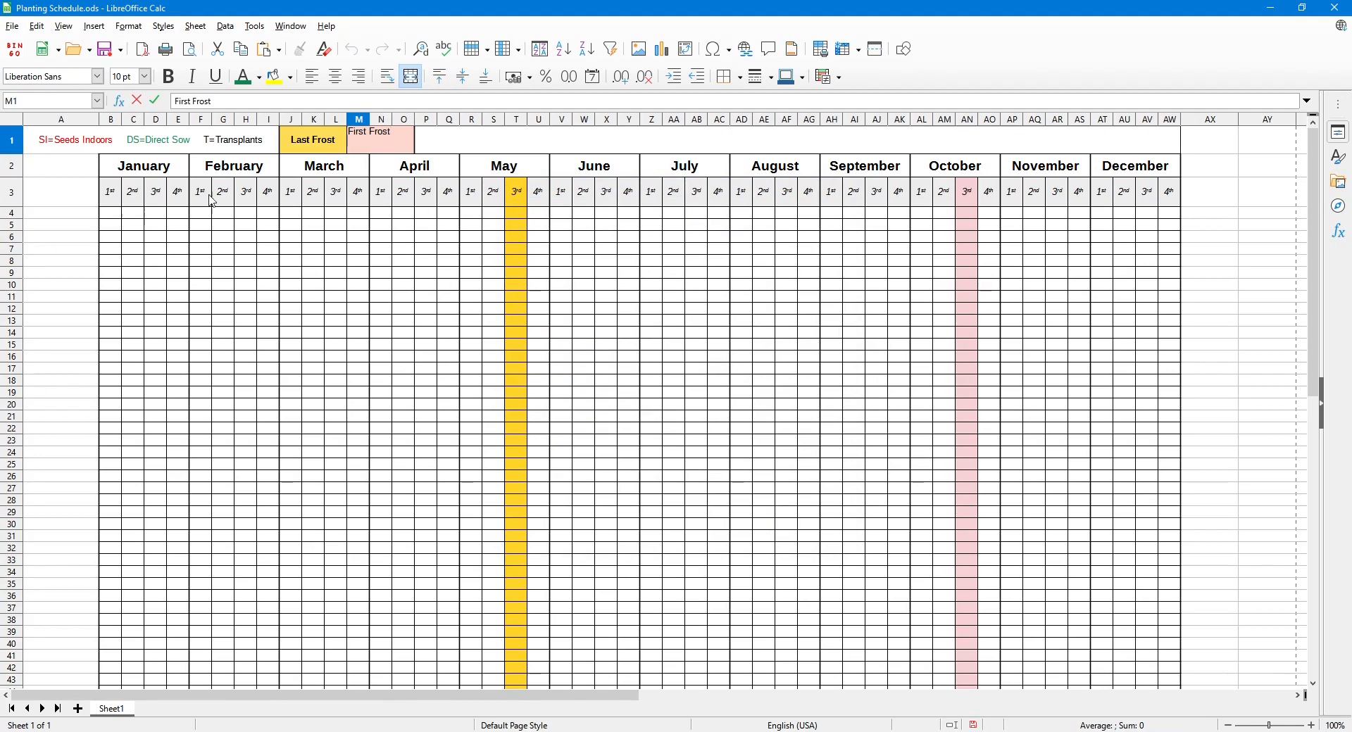
click(401, 229)
click(378, 145)
click(335, 76)
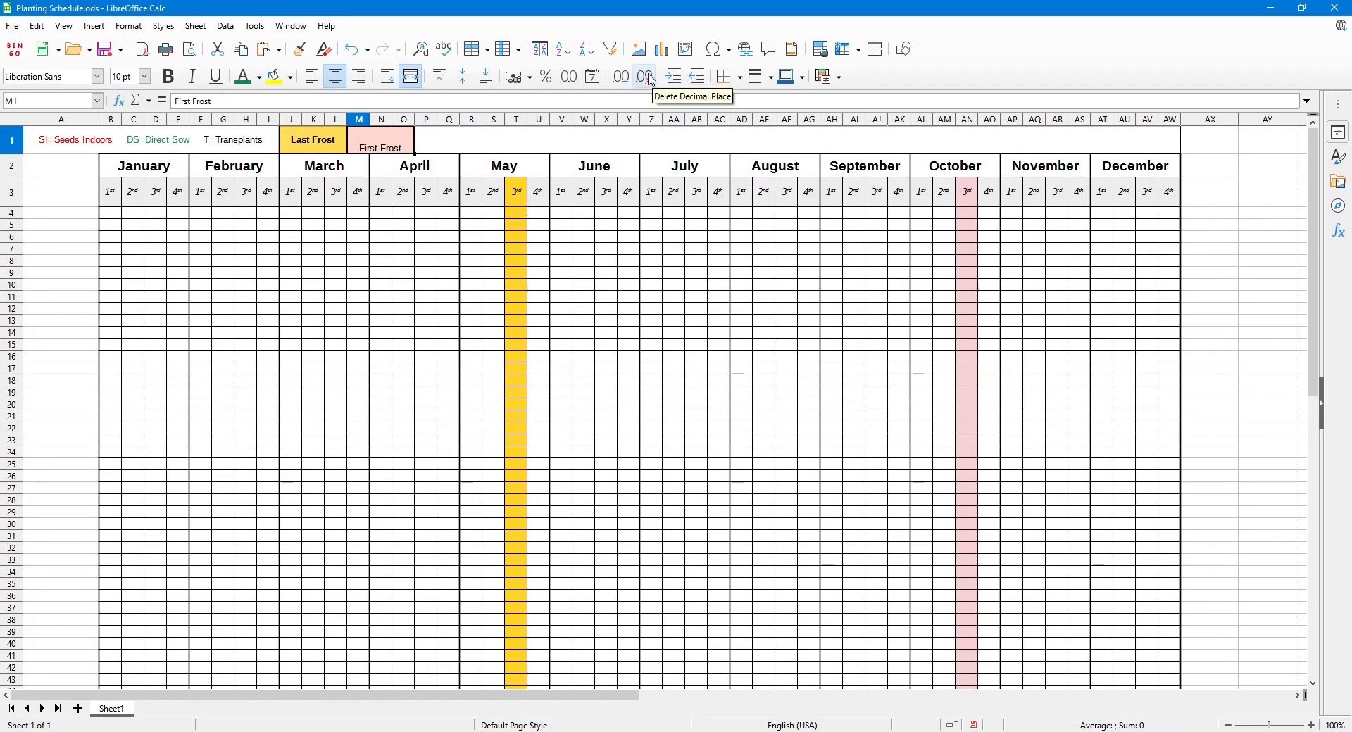
click(463, 76)
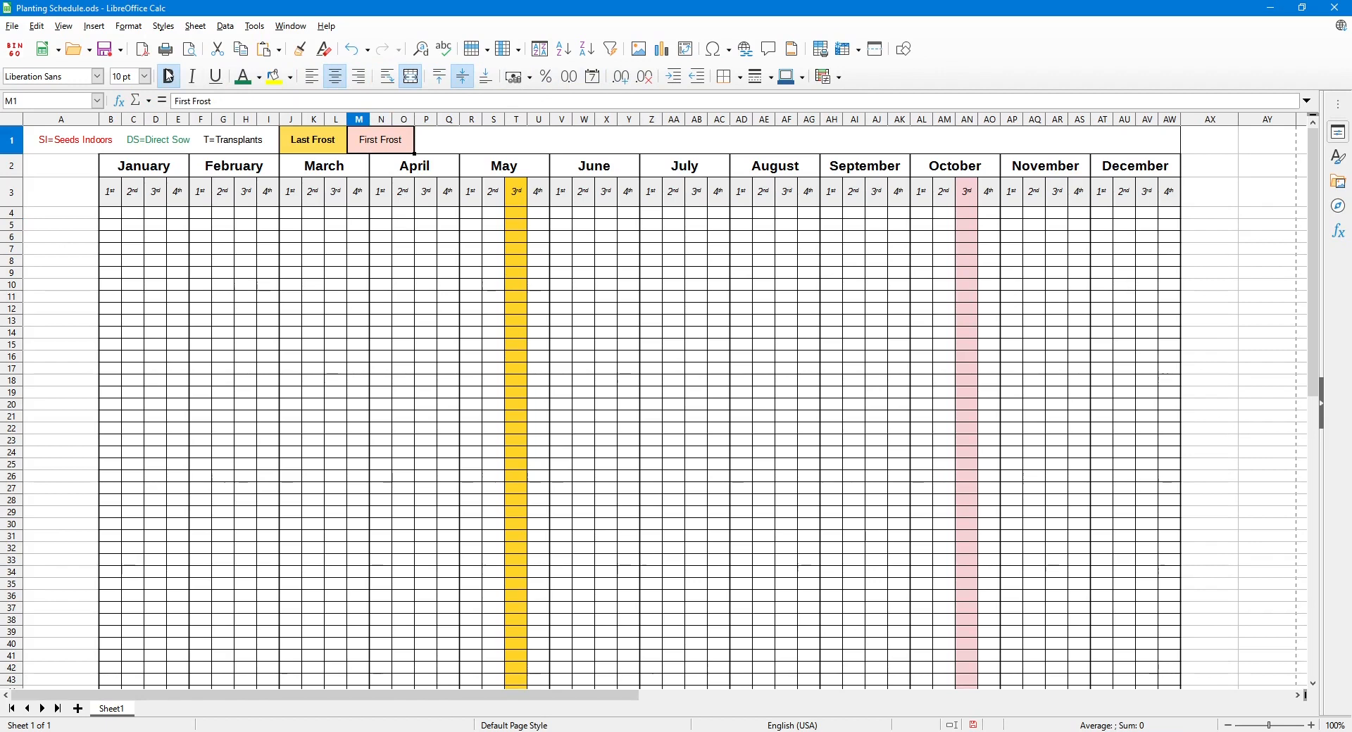
key(ctrl+b)
click(718, 357)
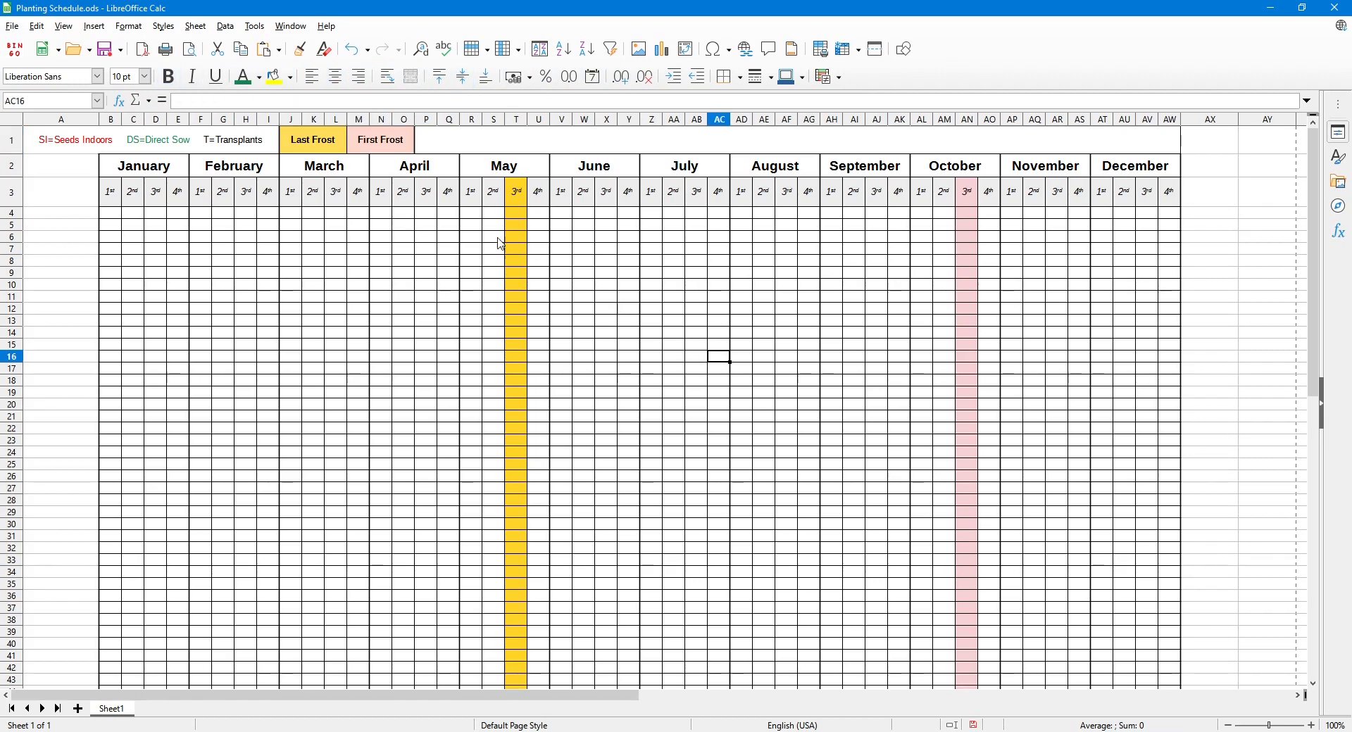
click(13, 29)
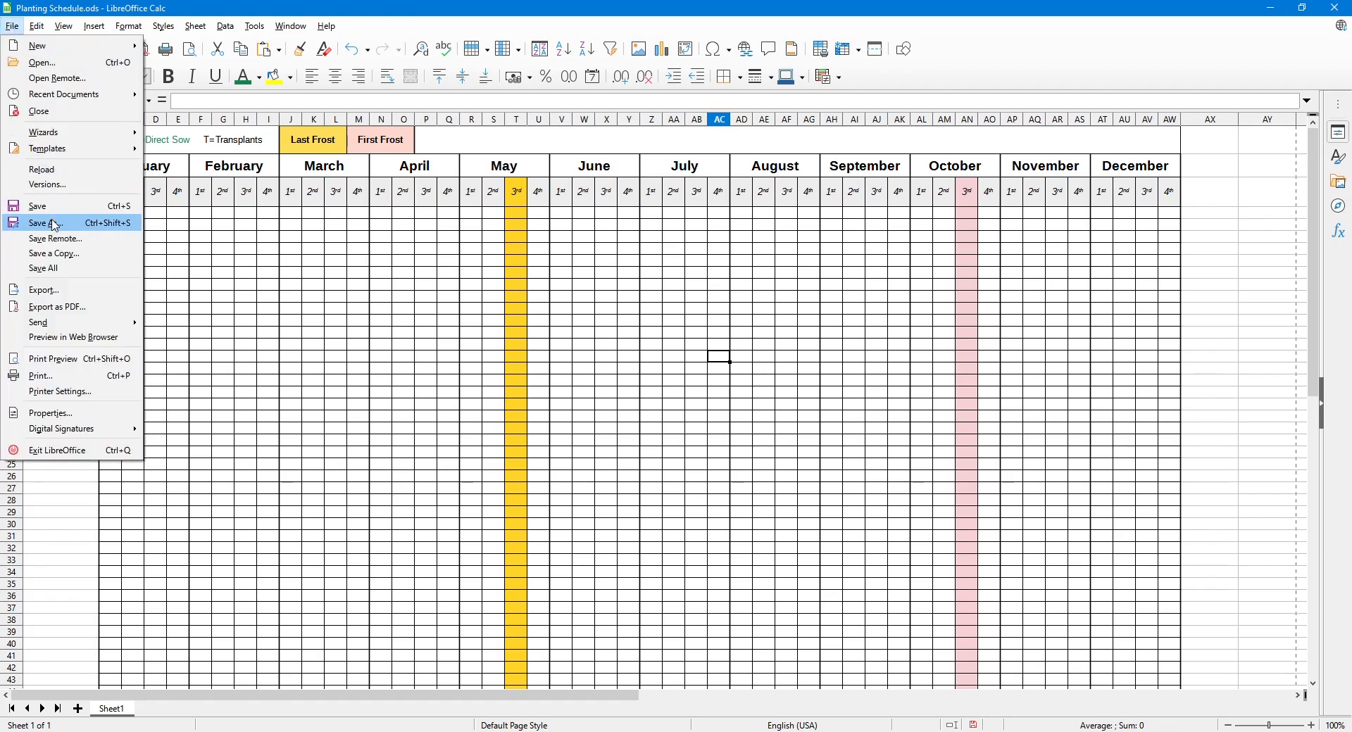
key(Escape)
click(99, 211)
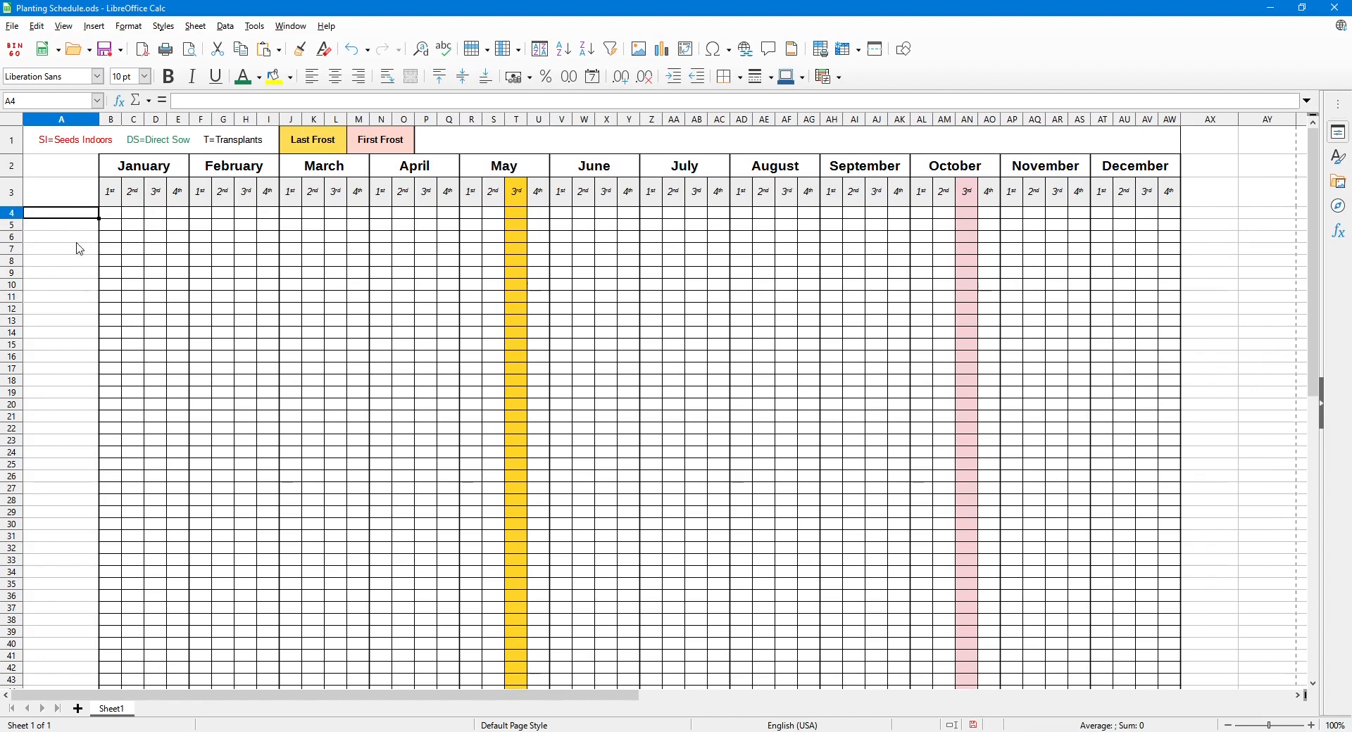
Shade alternating rows from row 4 downward, across the full sheet width, with the blue-gray background color b4c7dc.
click(11, 213)
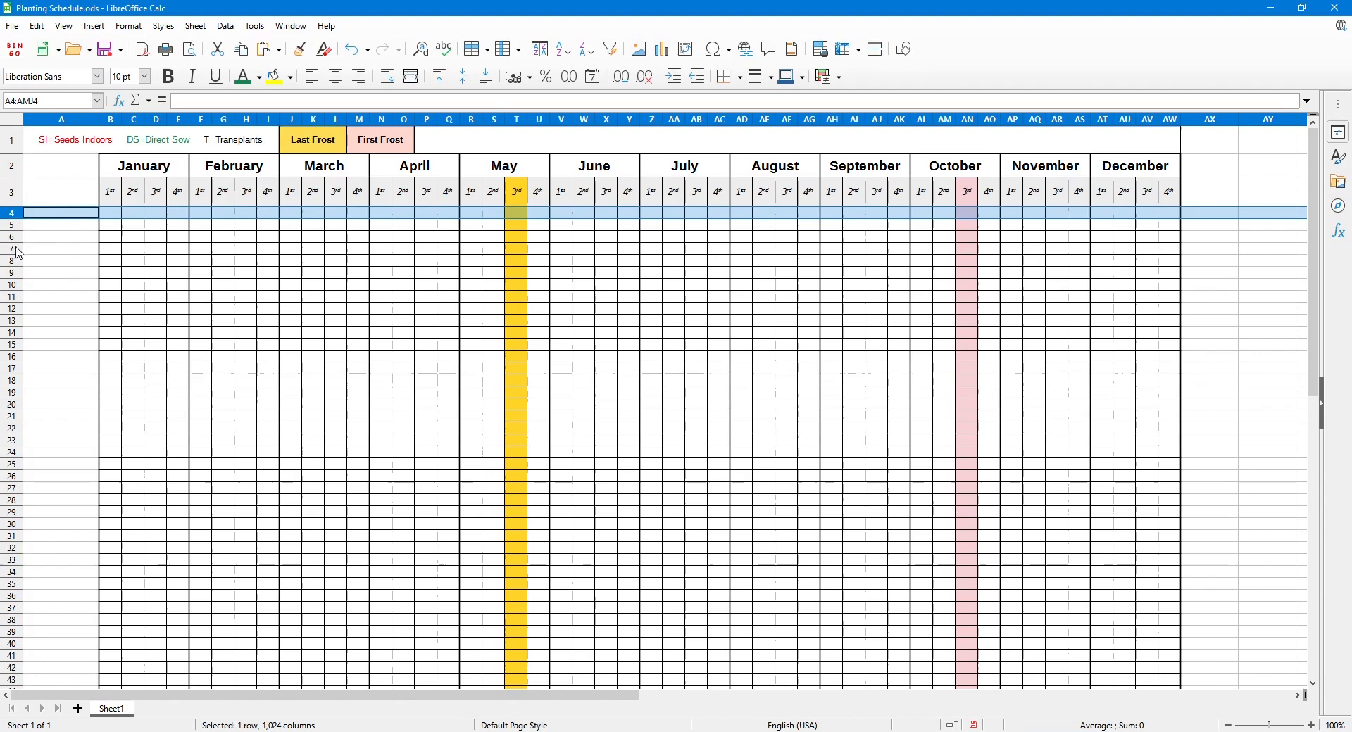
ctrl+click(13, 238)
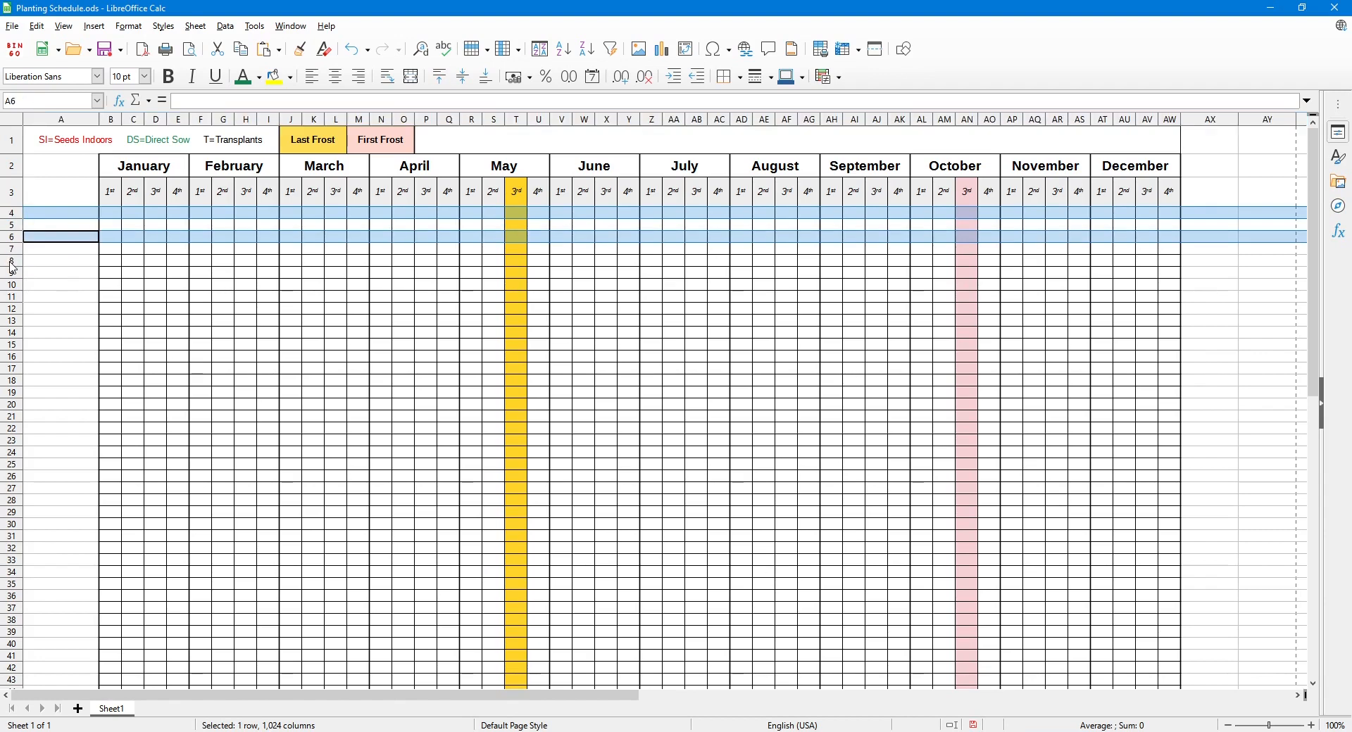
ctrl+click(12, 261)
ctrl+click(13, 286)
ctrl+click(14, 309)
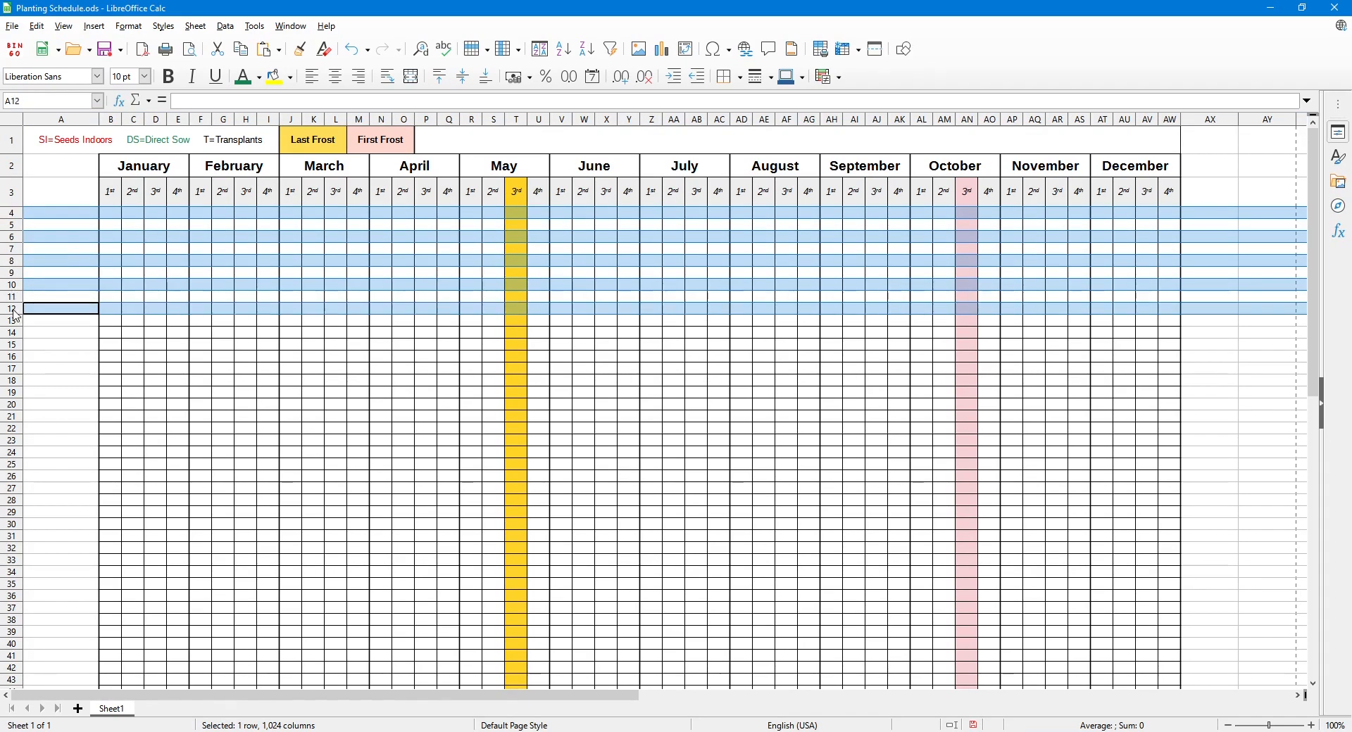
ctrl+click(15, 333)
ctrl+click(13, 357)
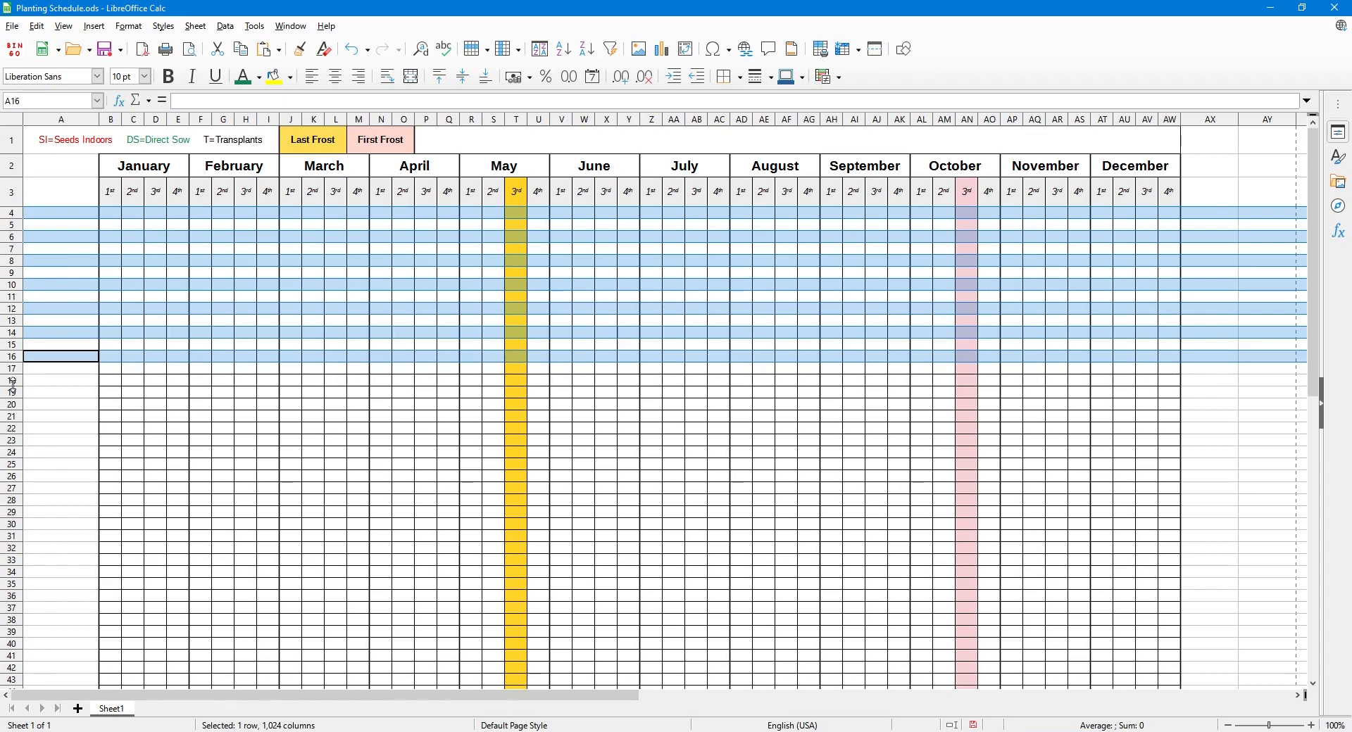
ctrl+click(13, 381)
ctrl+click(13, 405)
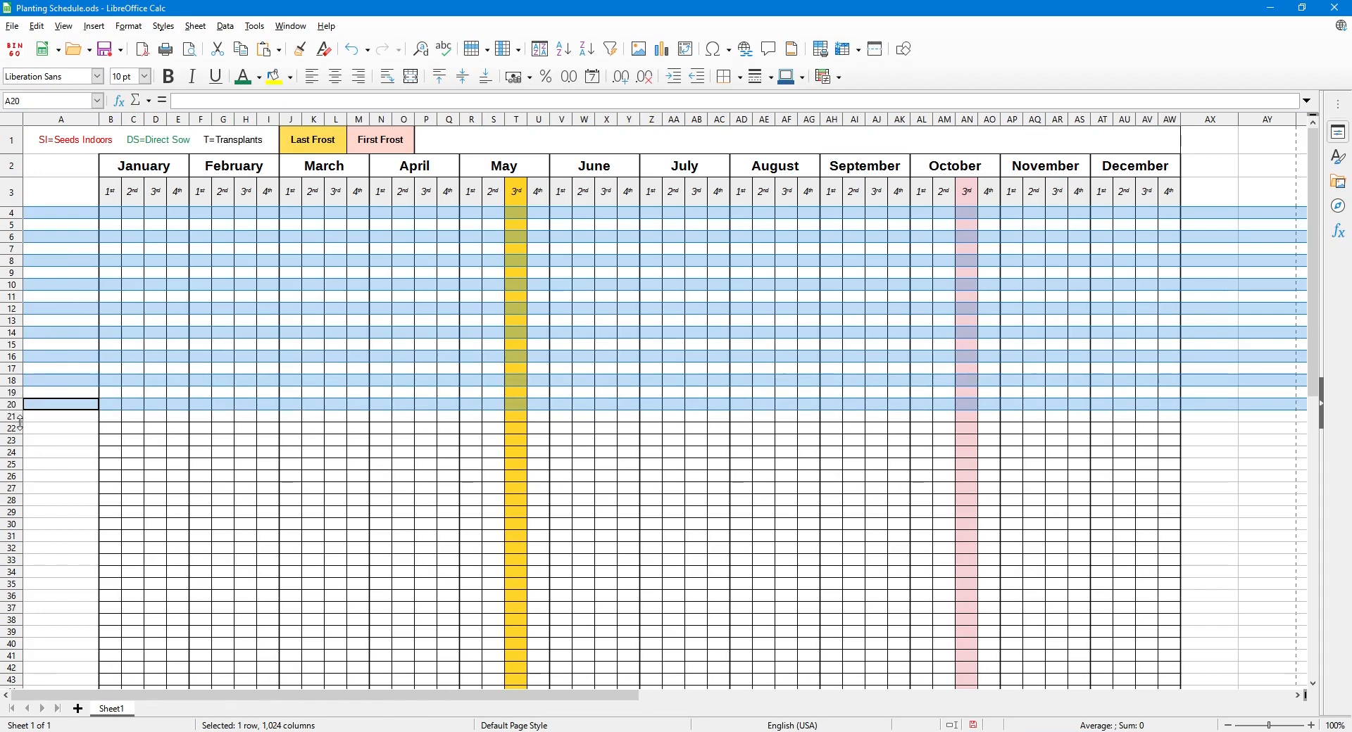
ctrl+click(15, 429)
ctrl+click(16, 453)
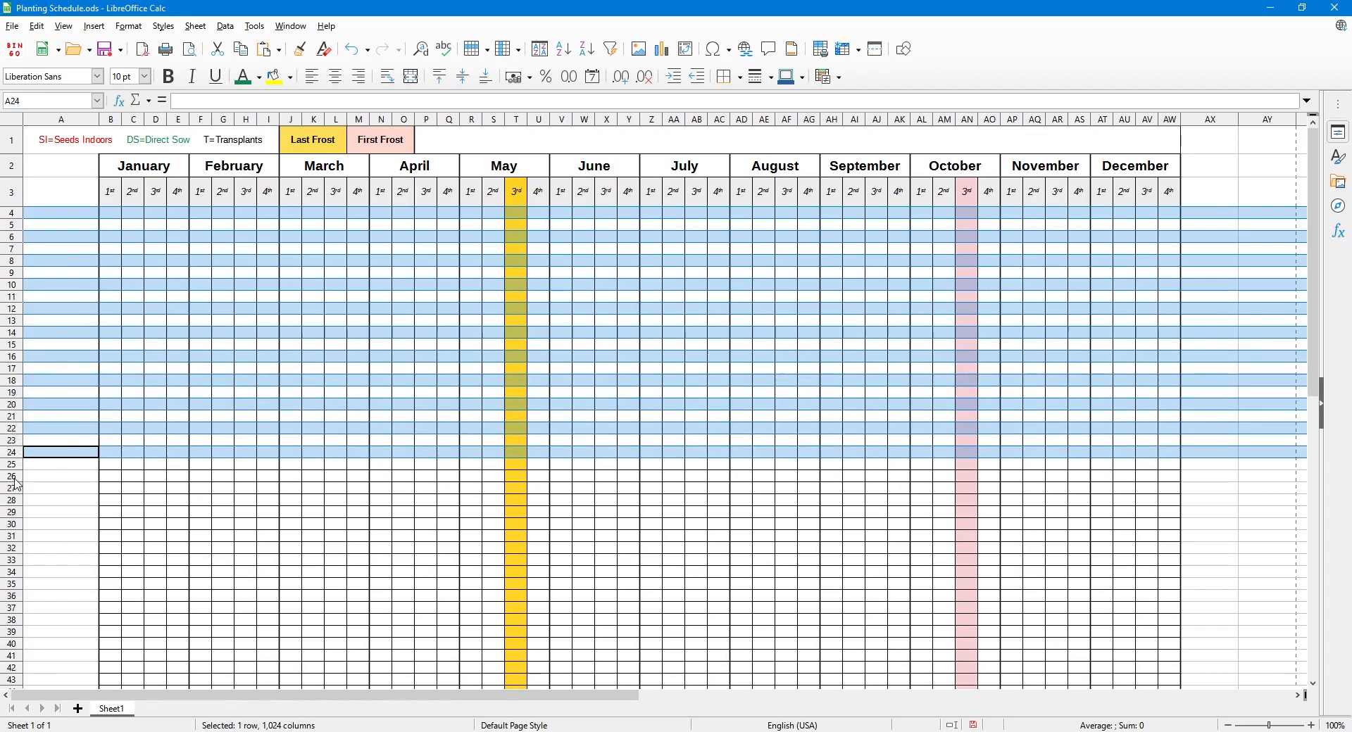
ctrl+click(15, 478)
ctrl+click(14, 501)
ctrl+click(14, 524)
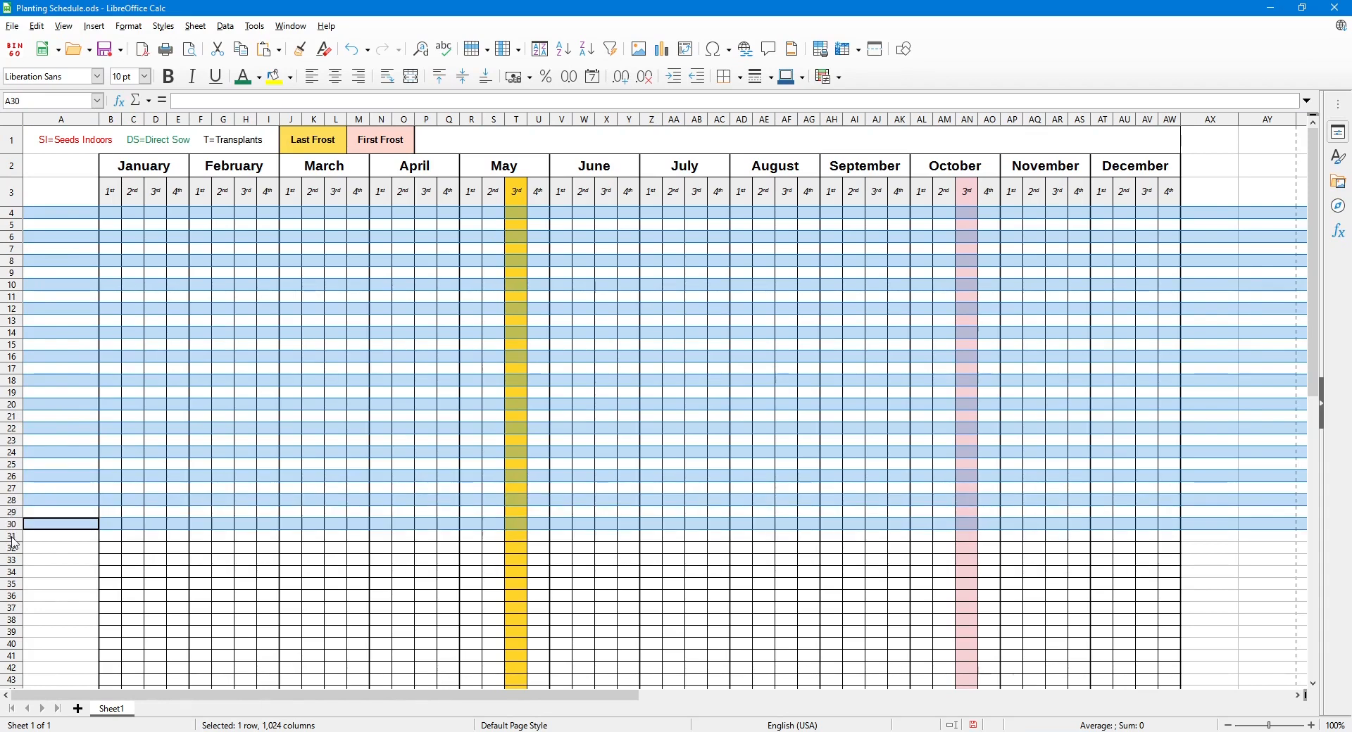
ctrl+click(14, 549)
ctrl+click(20, 575)
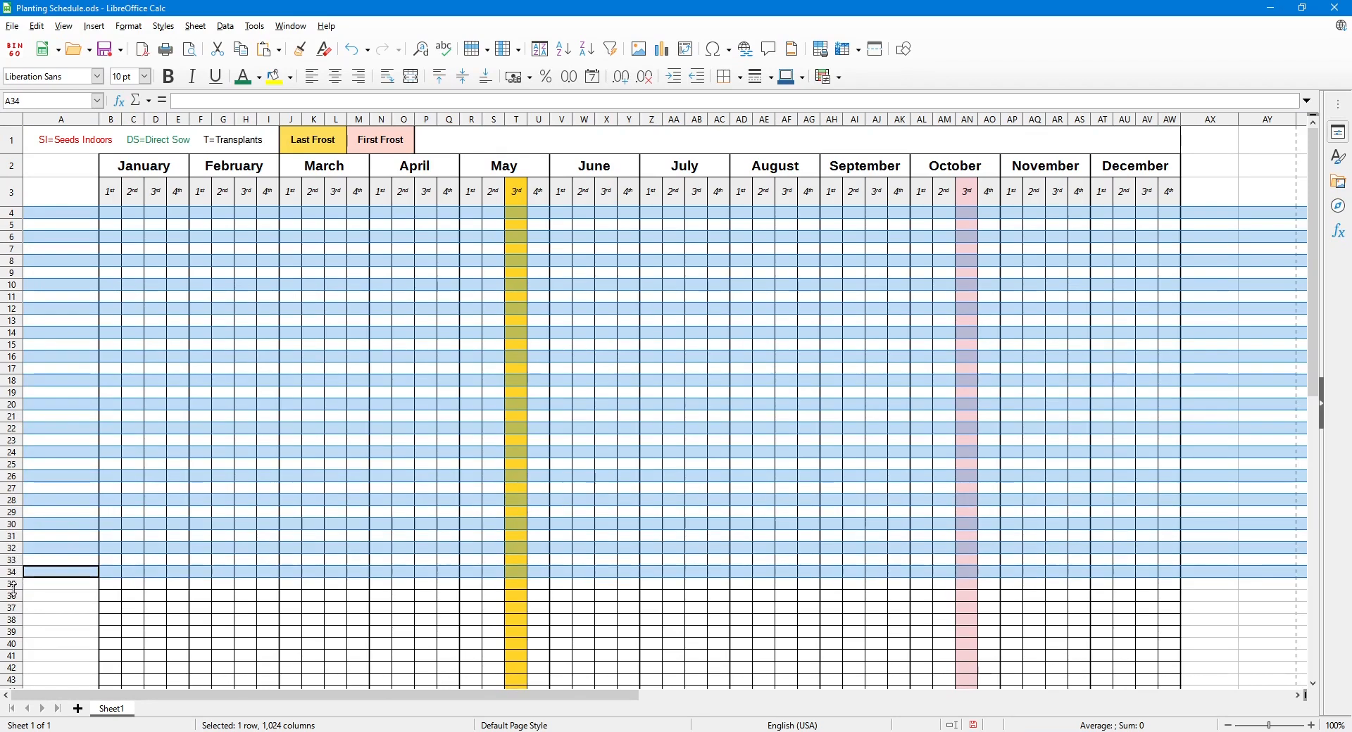
ctrl+click(13, 598)
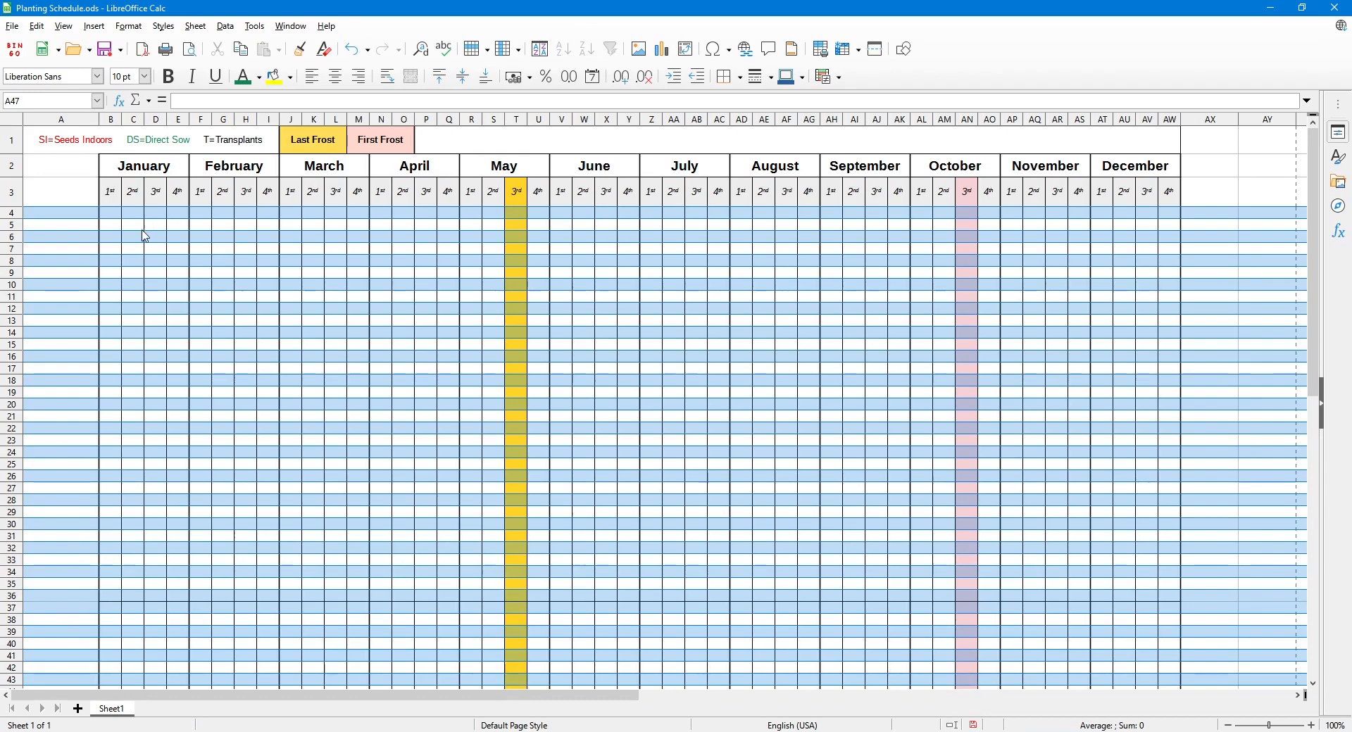
right_click(60, 219)
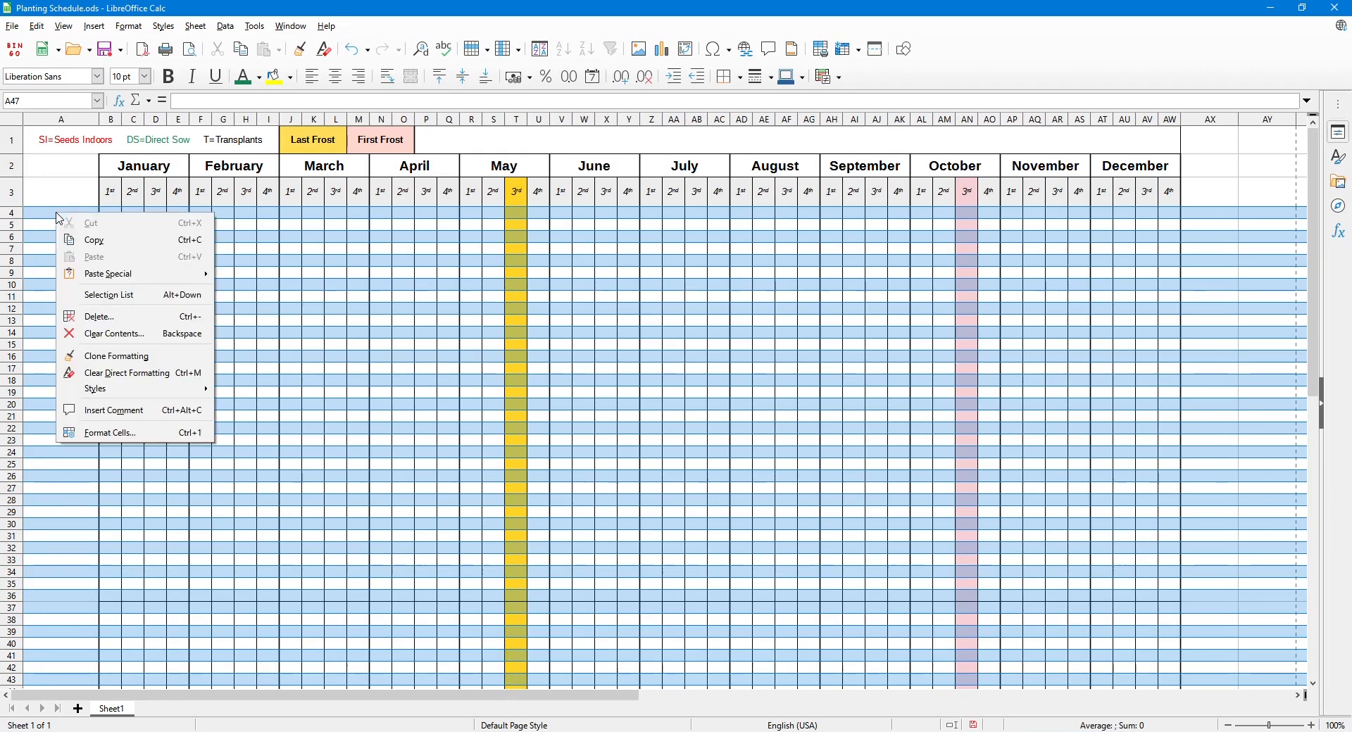
click(117, 441)
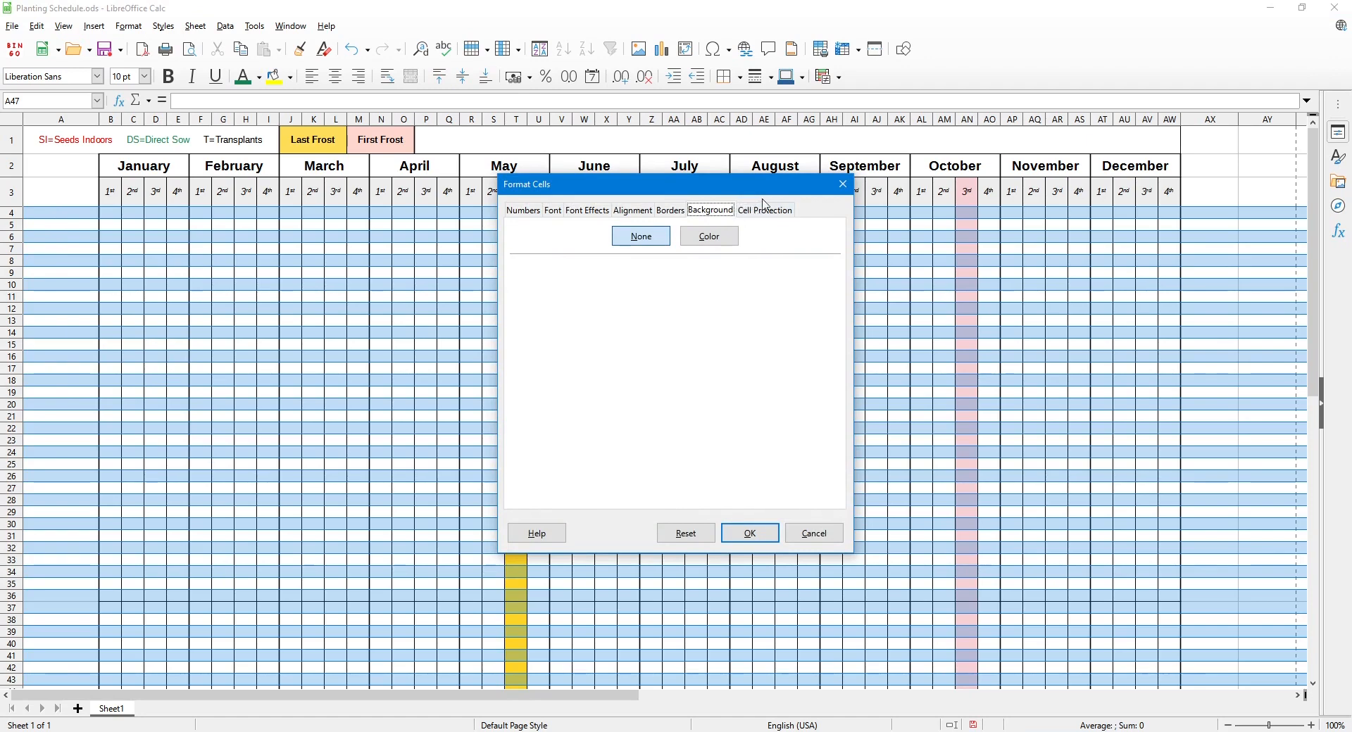
click(705, 233)
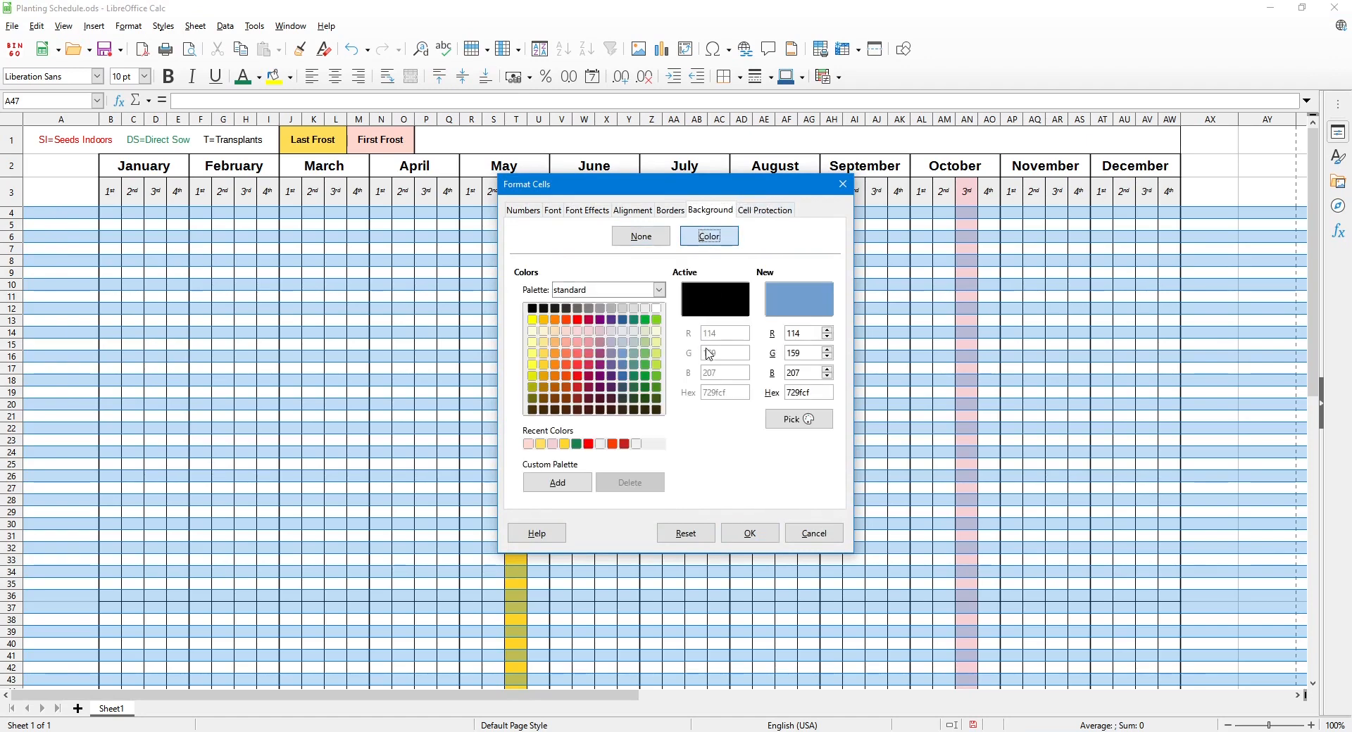
click(624, 342)
click(749, 535)
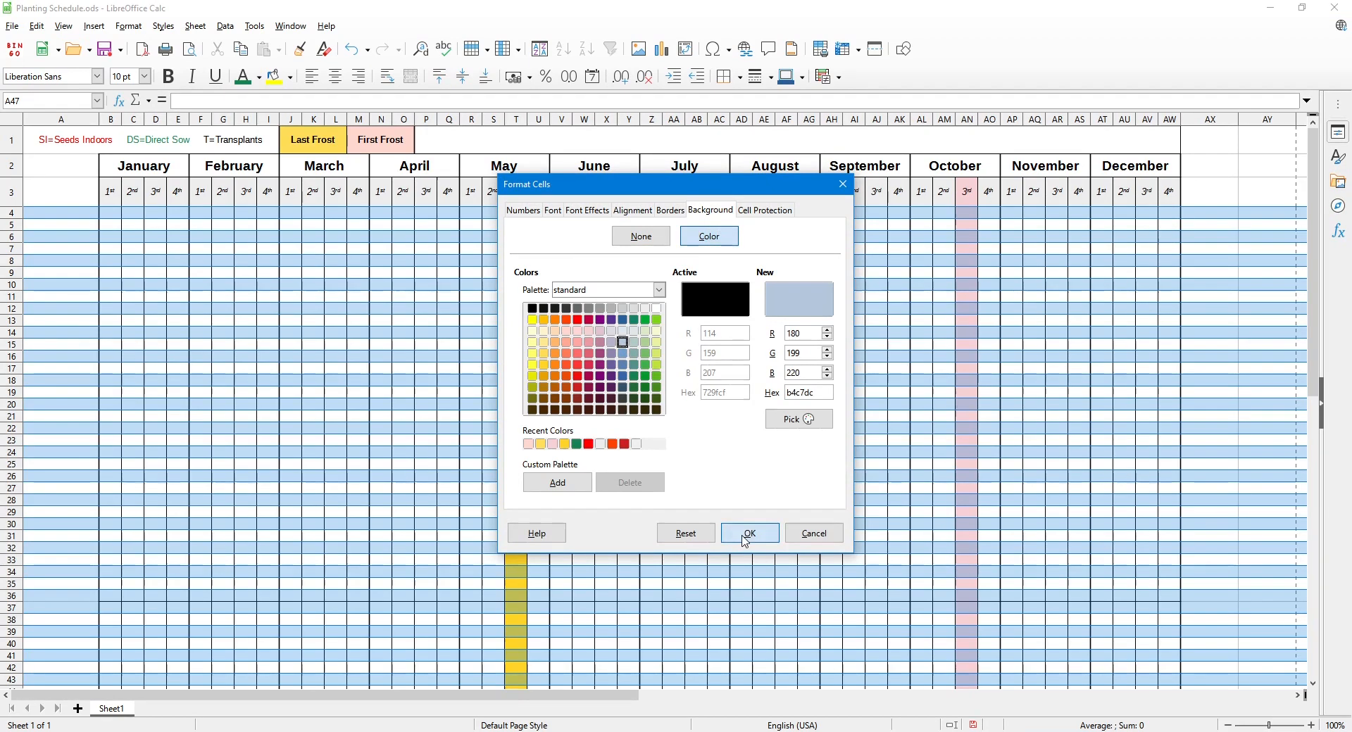
click(740, 332)
click(358, 308)
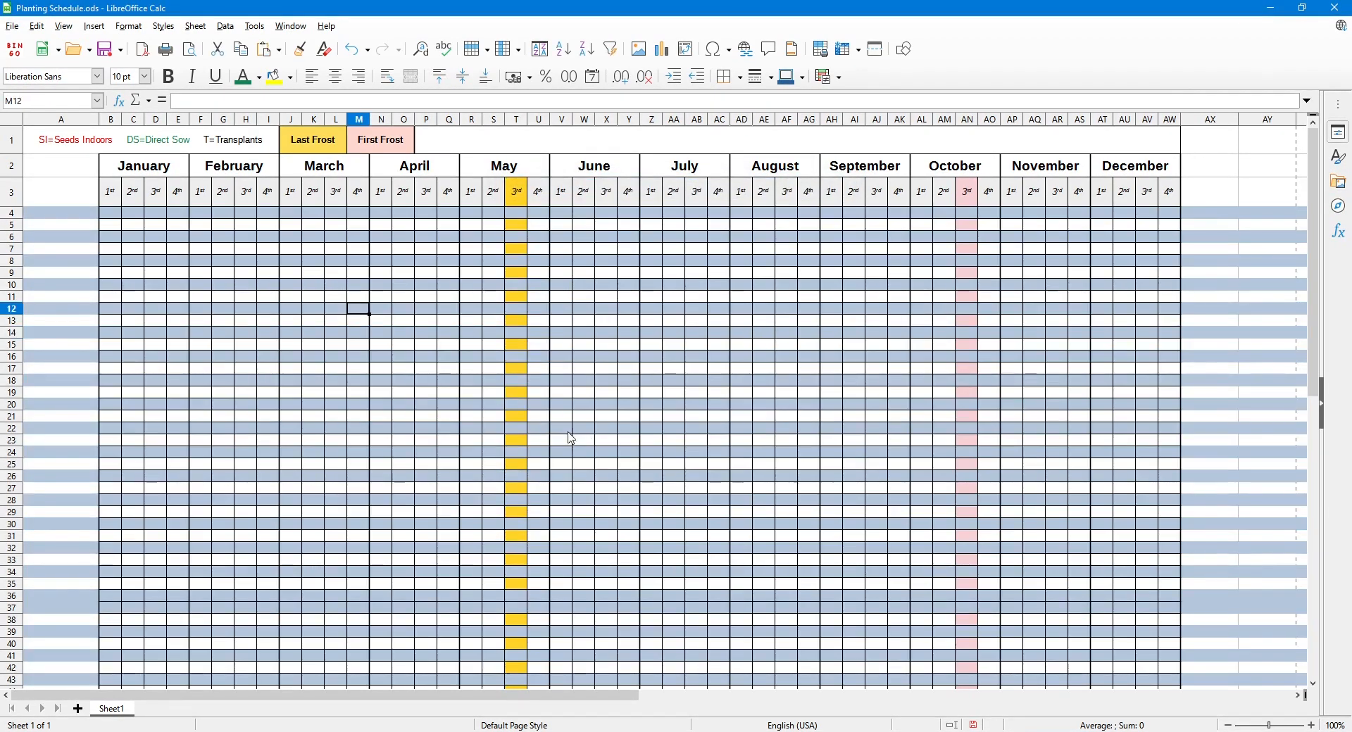
Enter the title "Planting Schedule" in the merged cell P1 beside the First Frost key.
click(708, 146)
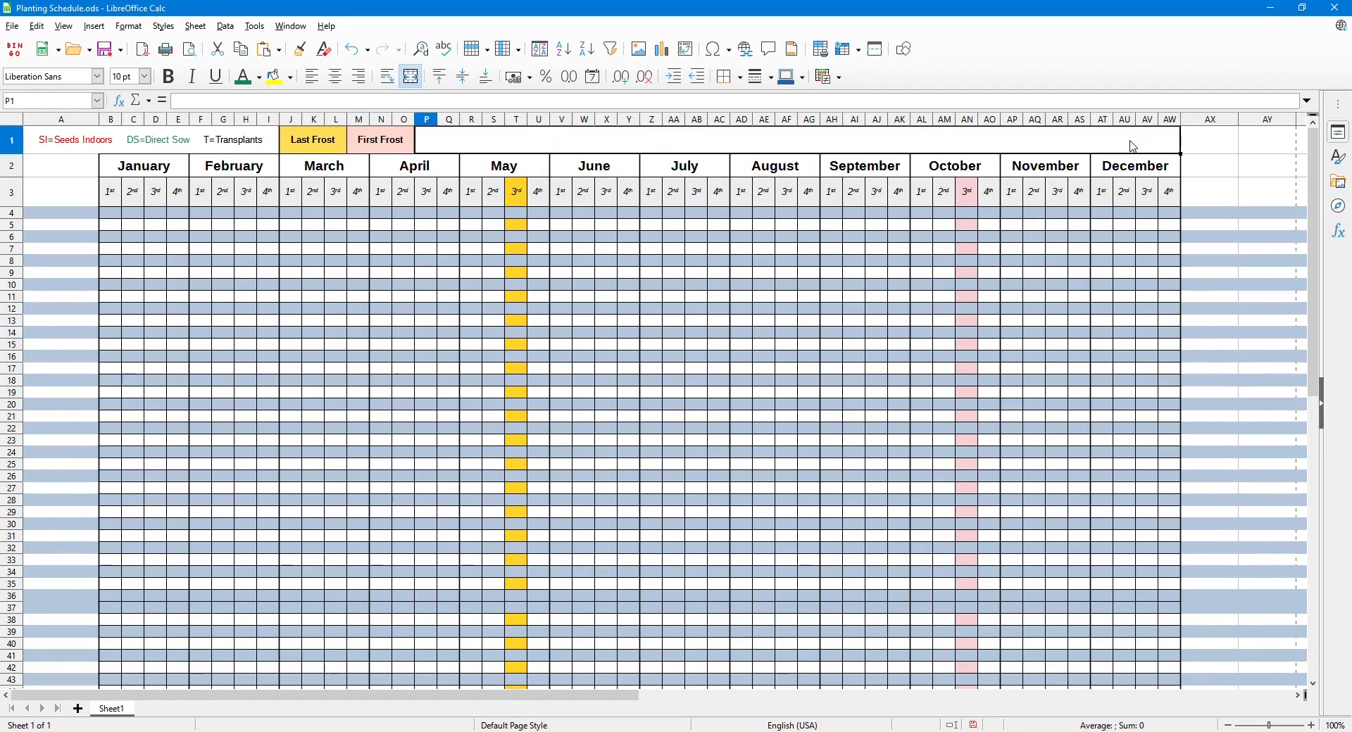
double_click(702, 143)
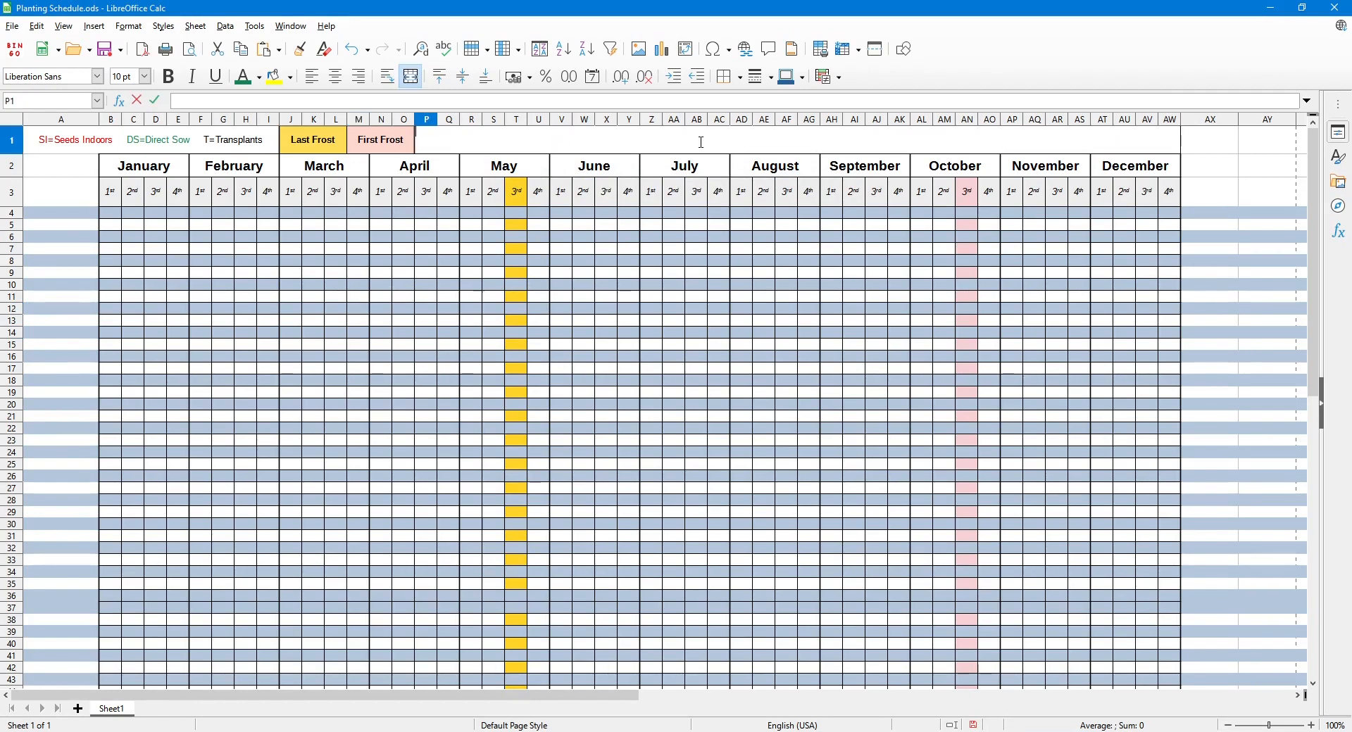
text(Planting Schedule)
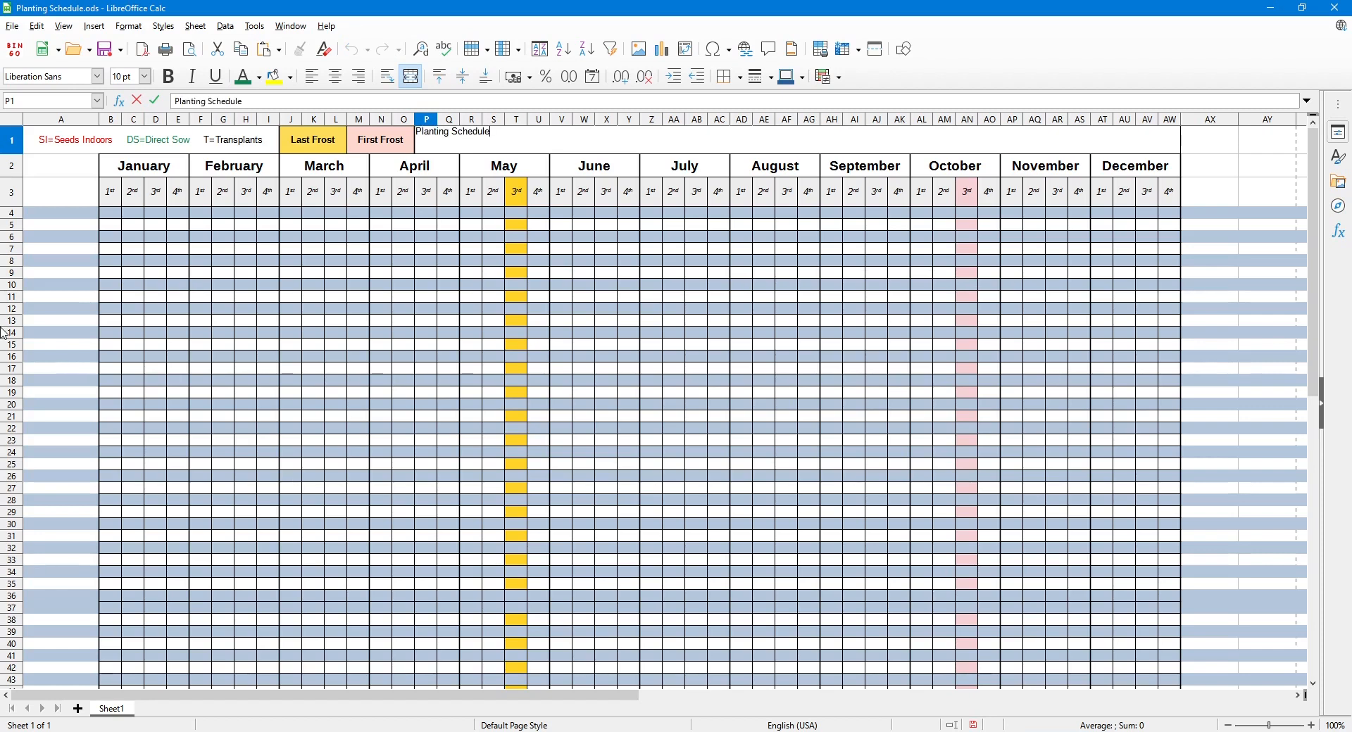
key(Return)
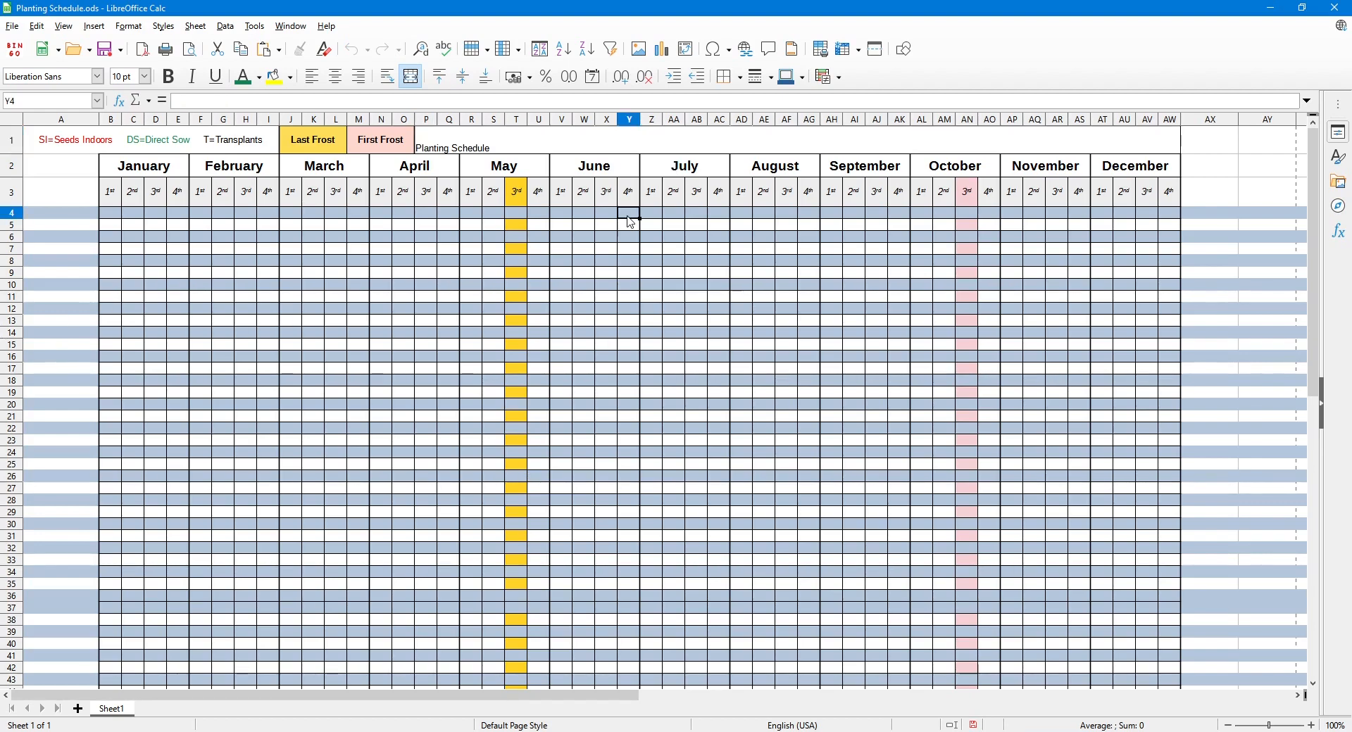
Center the title in P1 horizontally and vertically and set its font size to 18 pt.
click(524, 145)
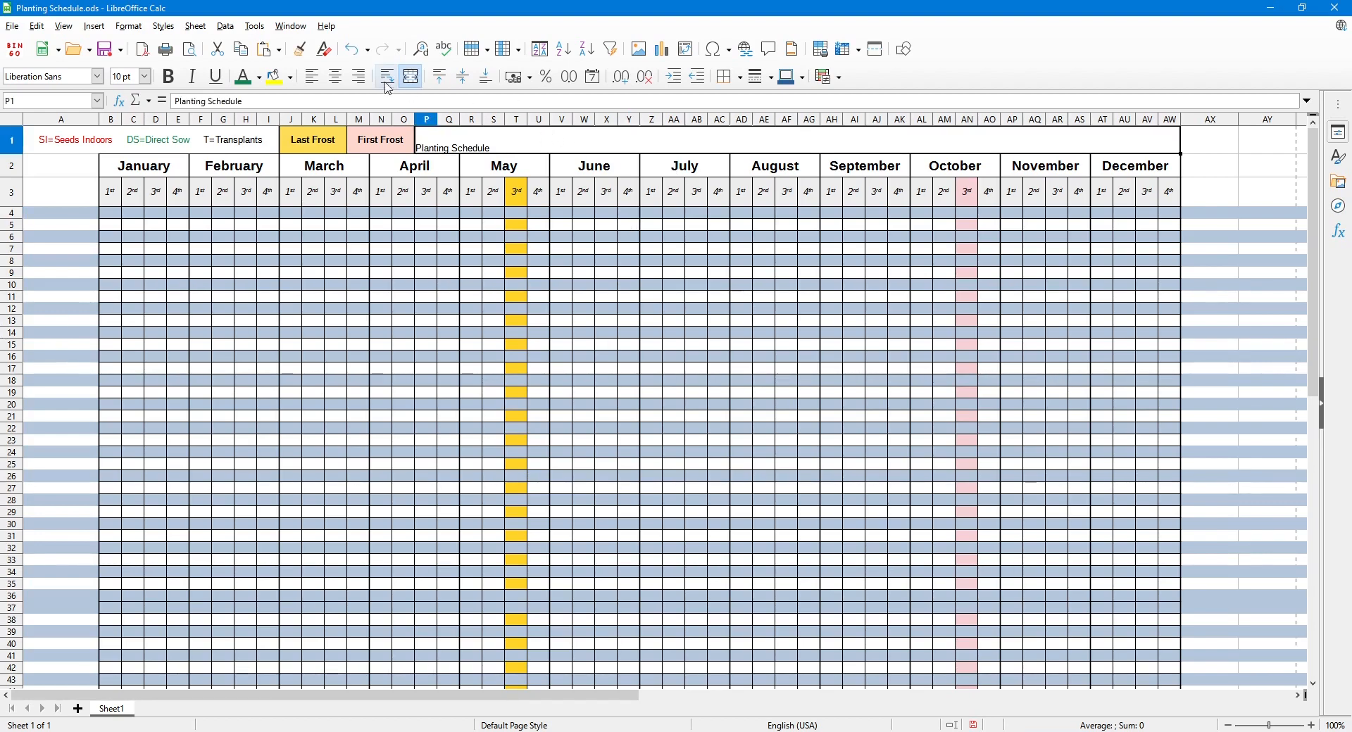
click(342, 79)
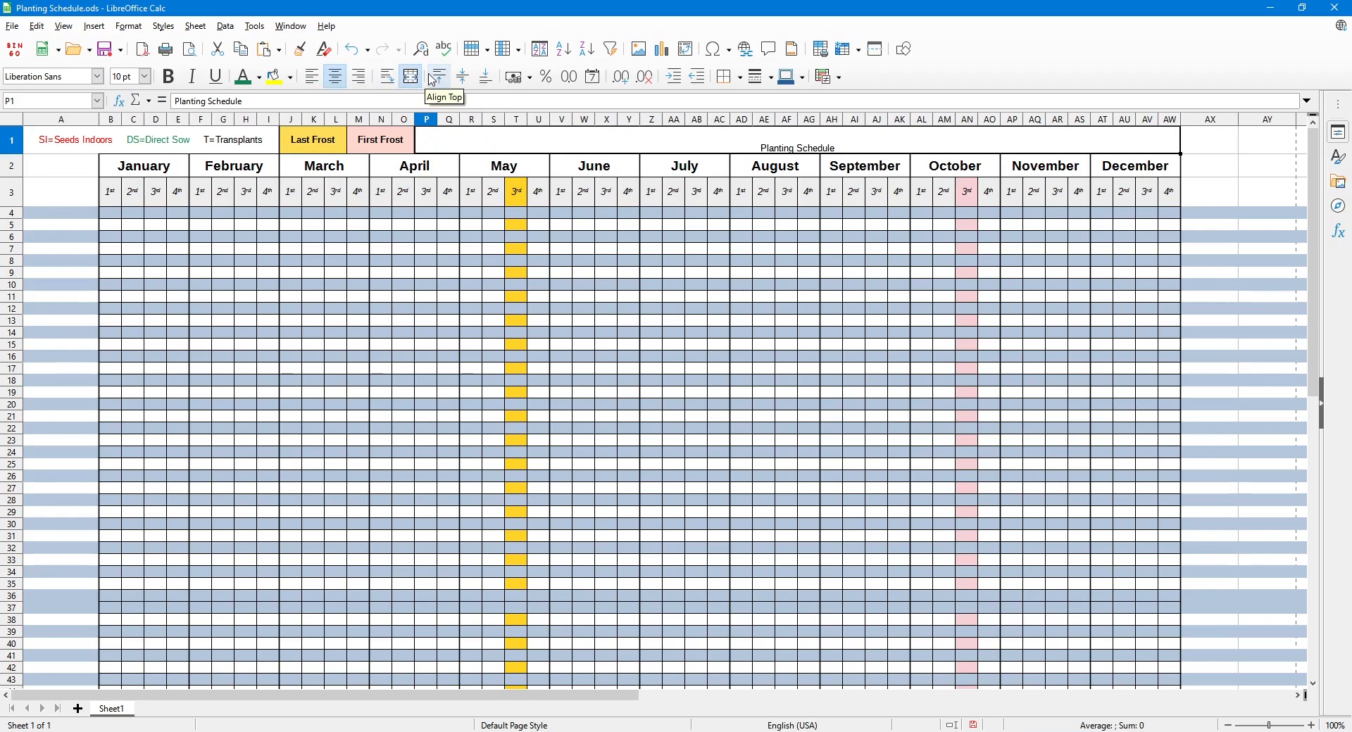
click(463, 76)
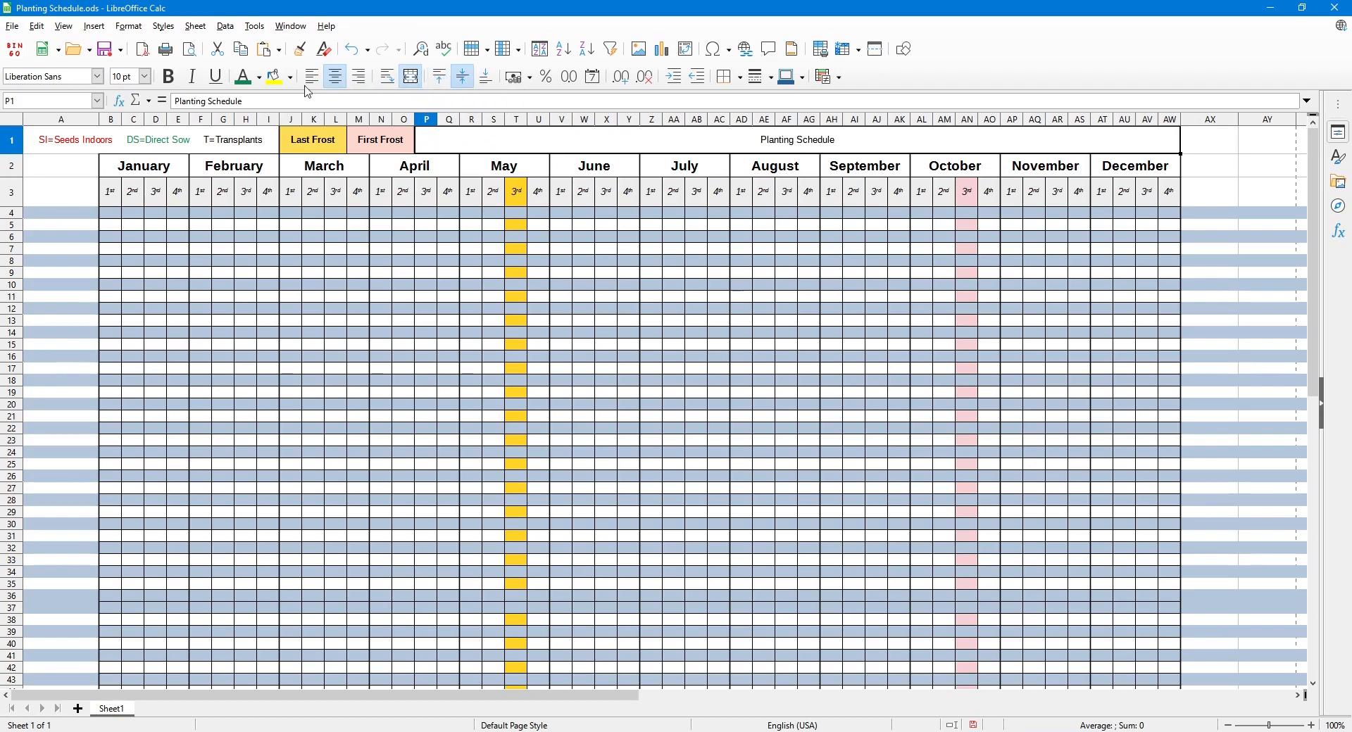
click(629, 225)
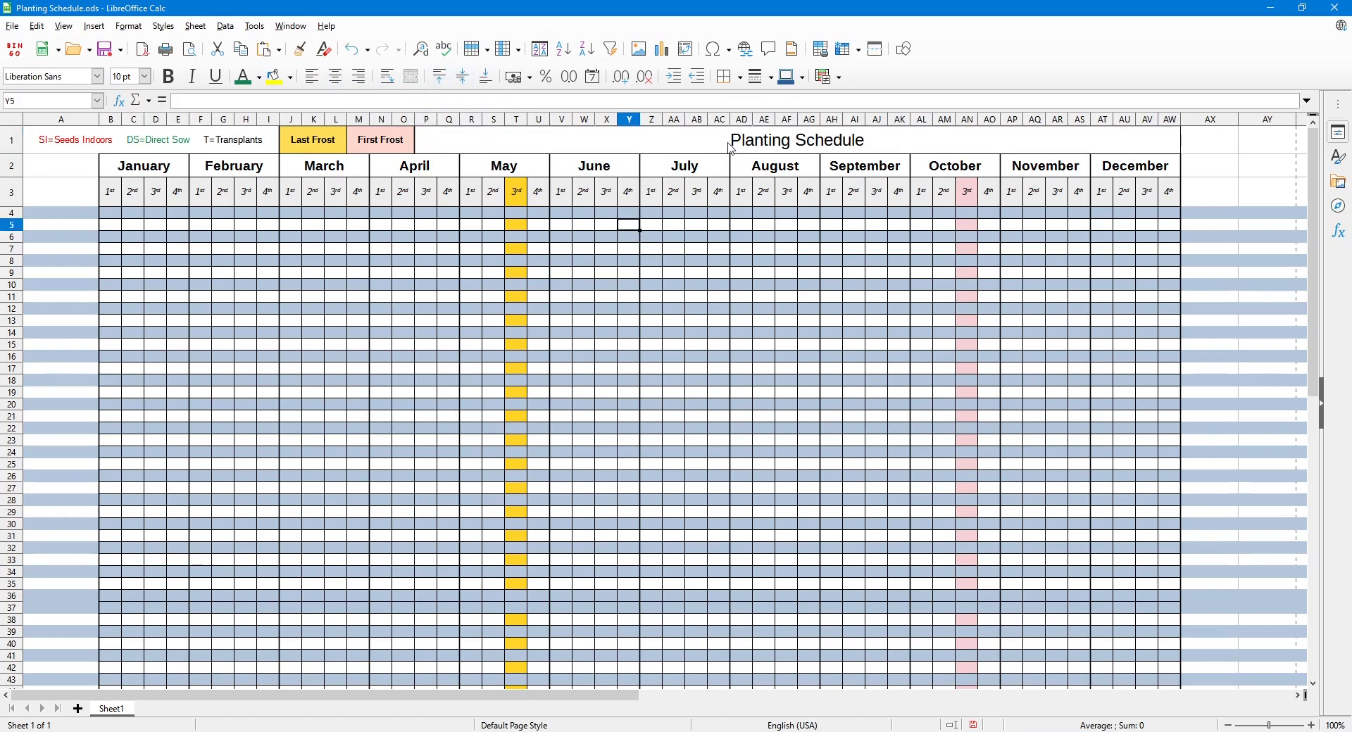
Make the "Planting Schedule" title red and bold.
click(730, 144)
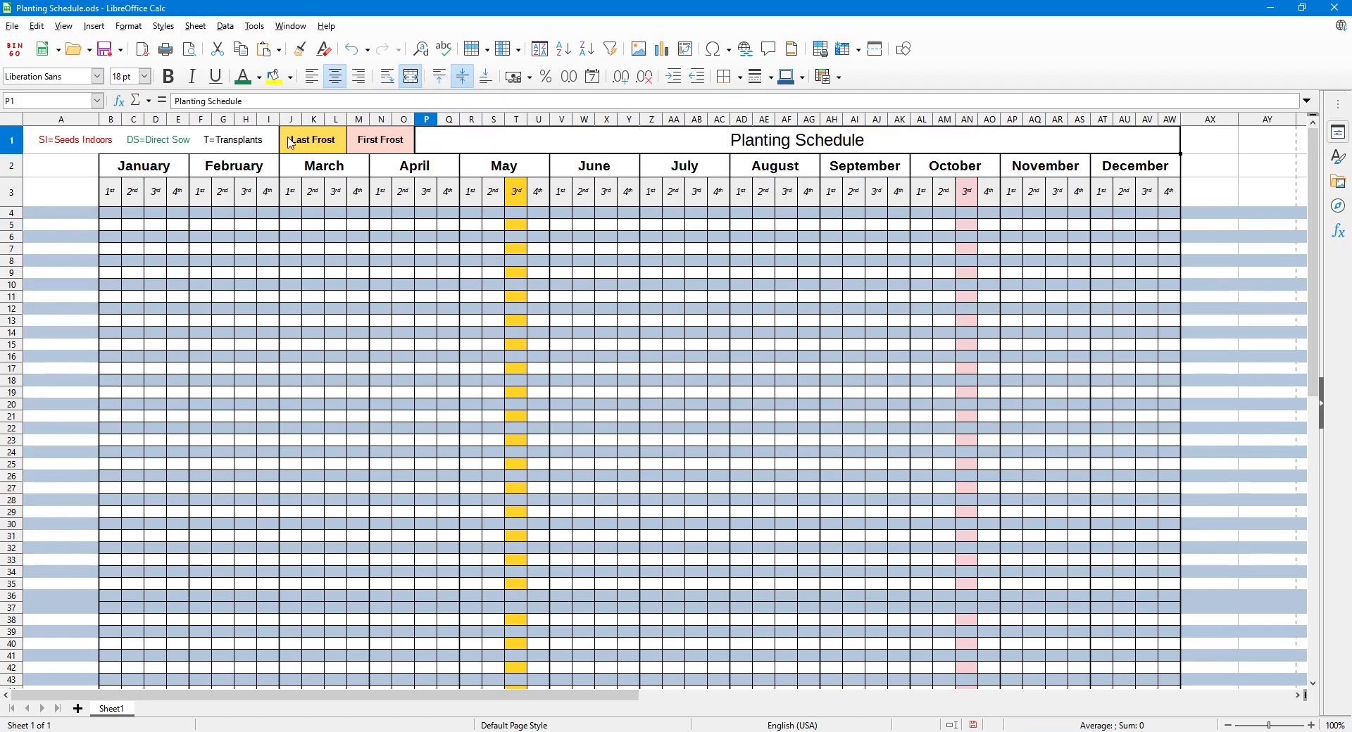
click(247, 79)
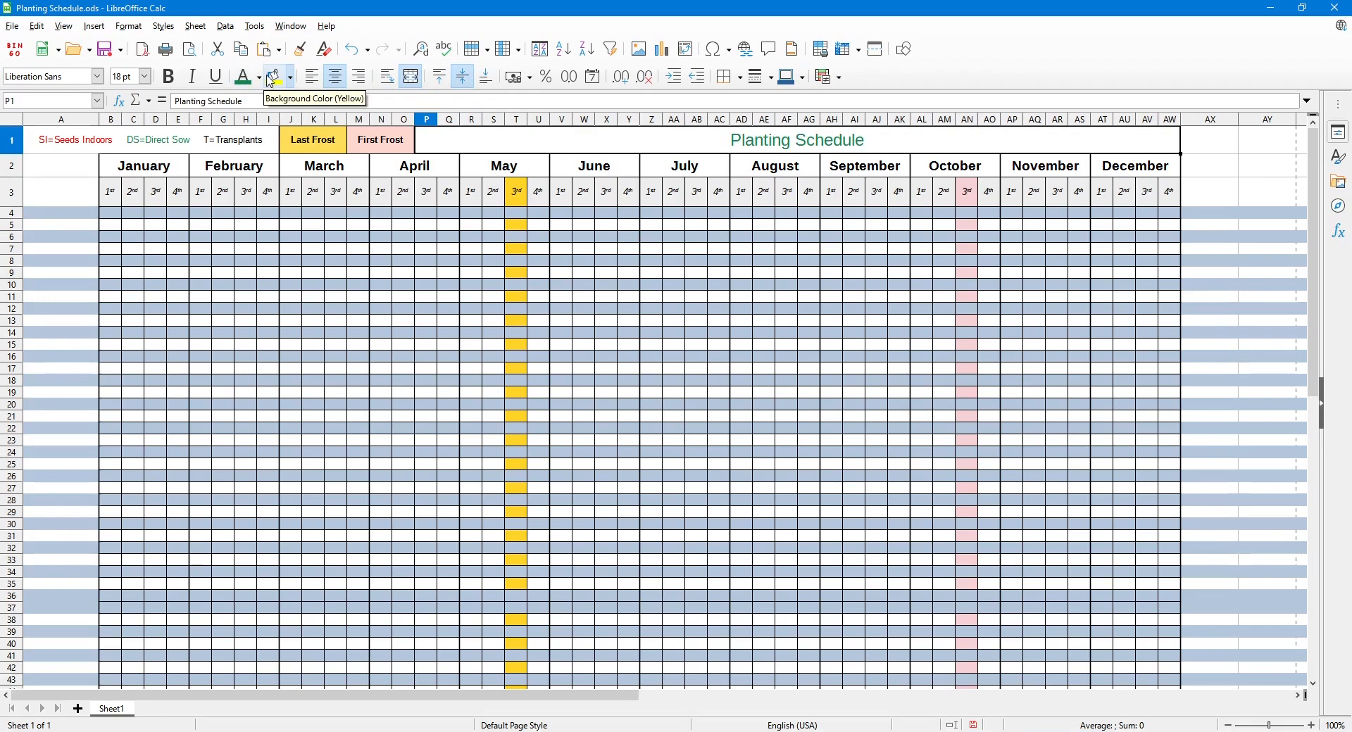
click(258, 79)
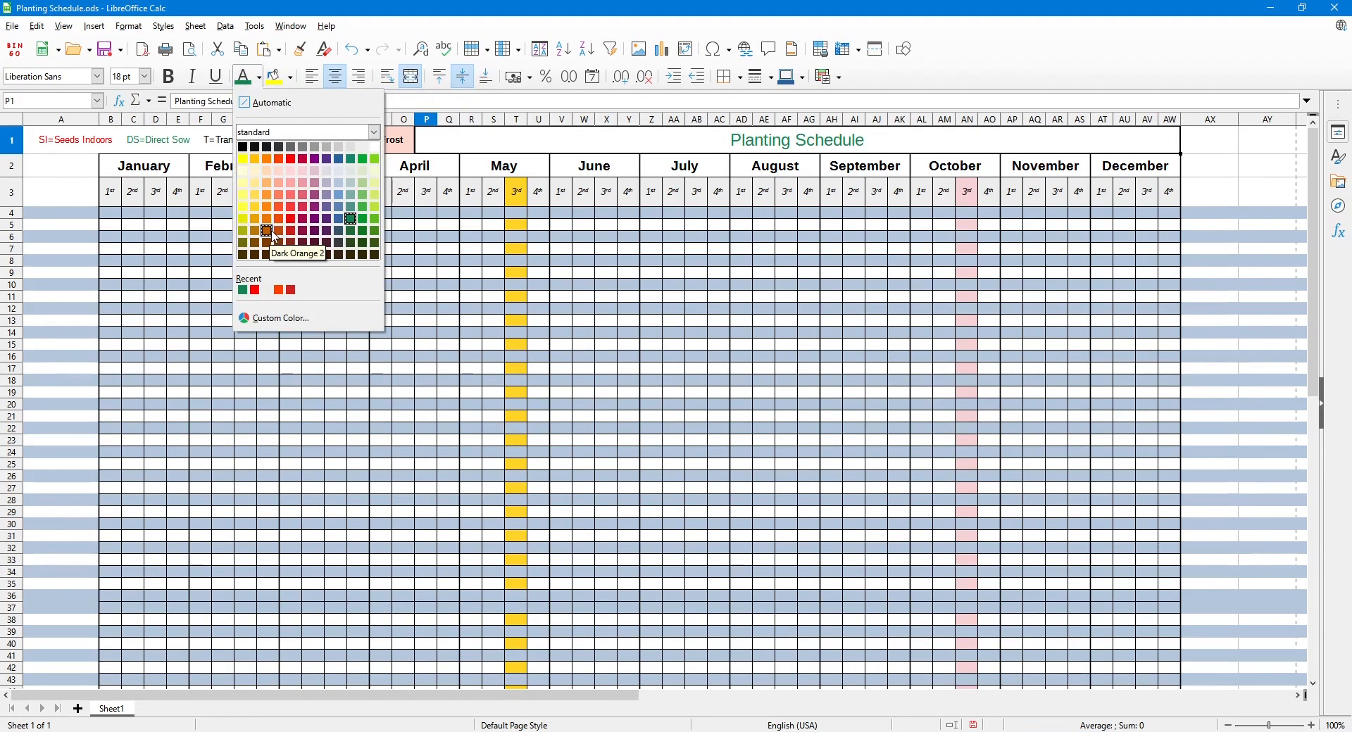
click(291, 218)
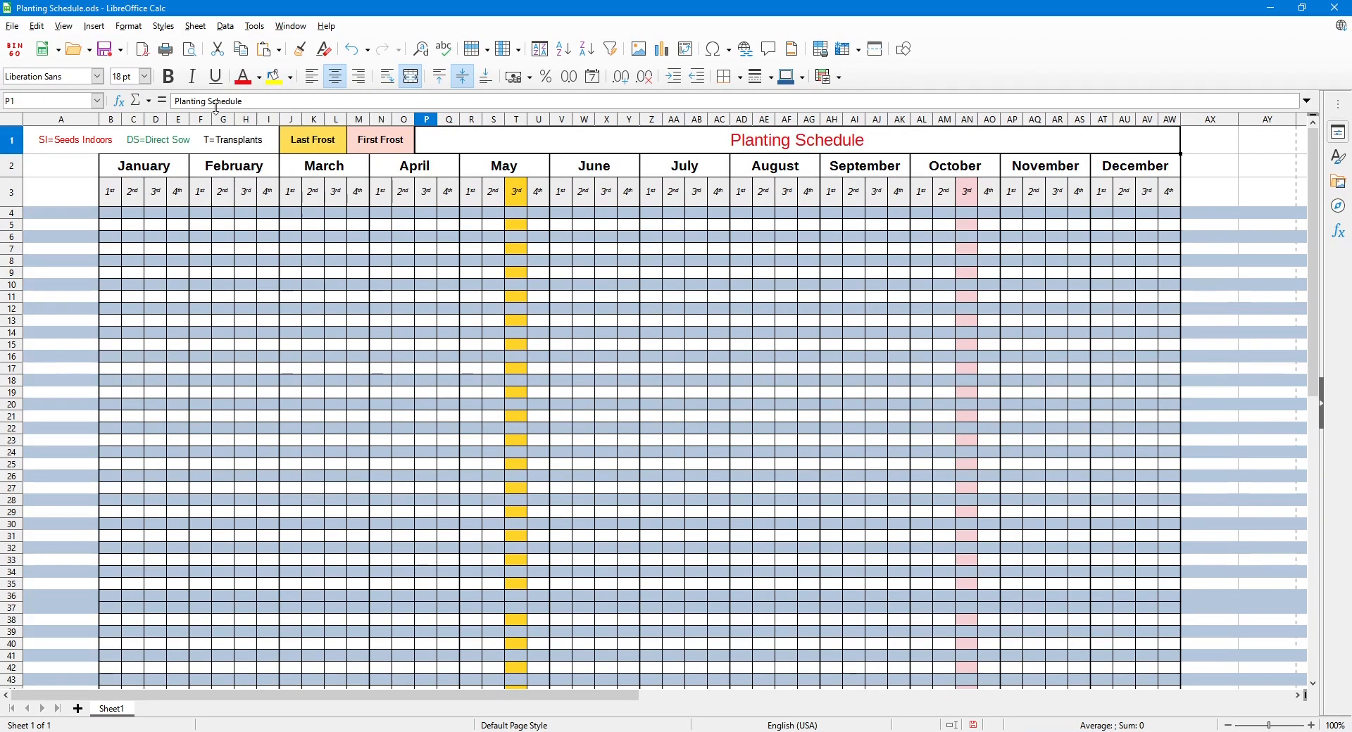
click(169, 77)
click(928, 285)
click(314, 260)
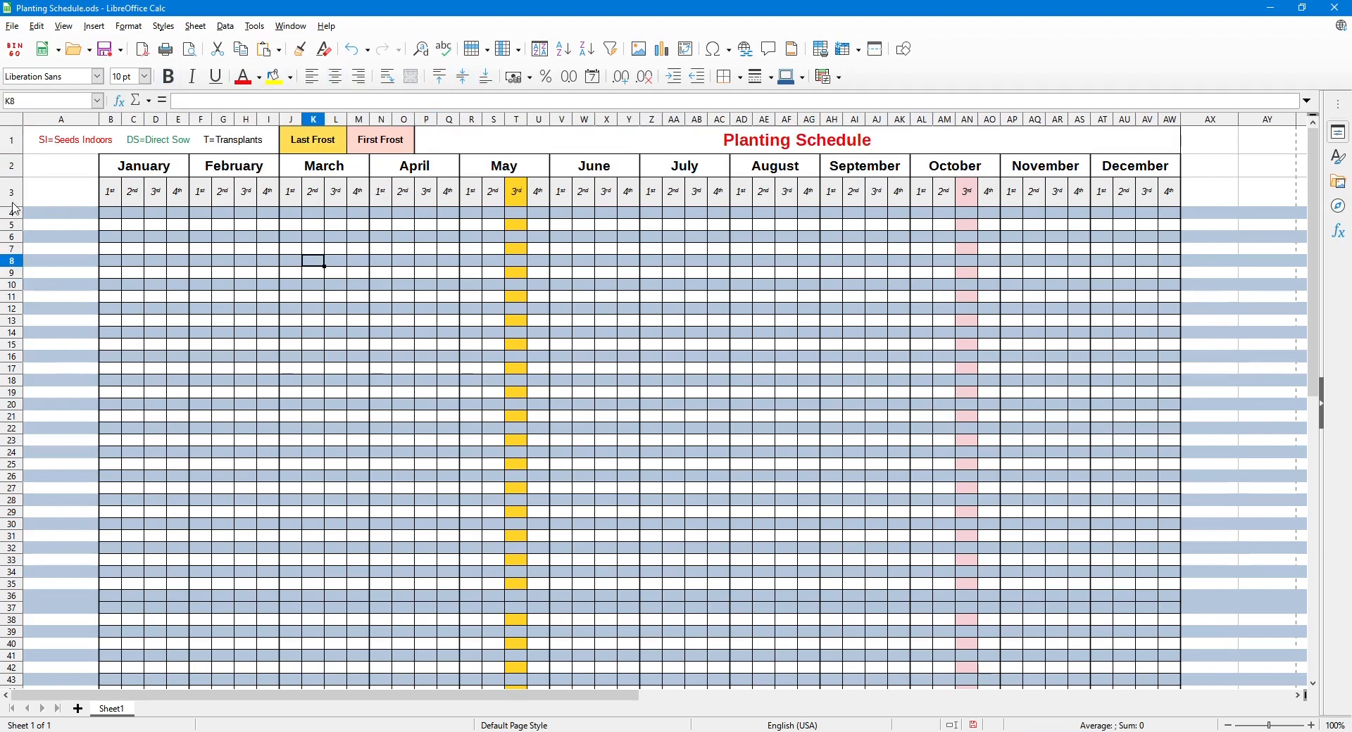
Enter the first two crops in column A: "Basil" in A4 and "Beans - Bush/Pole" in A5.
double_click(72, 211)
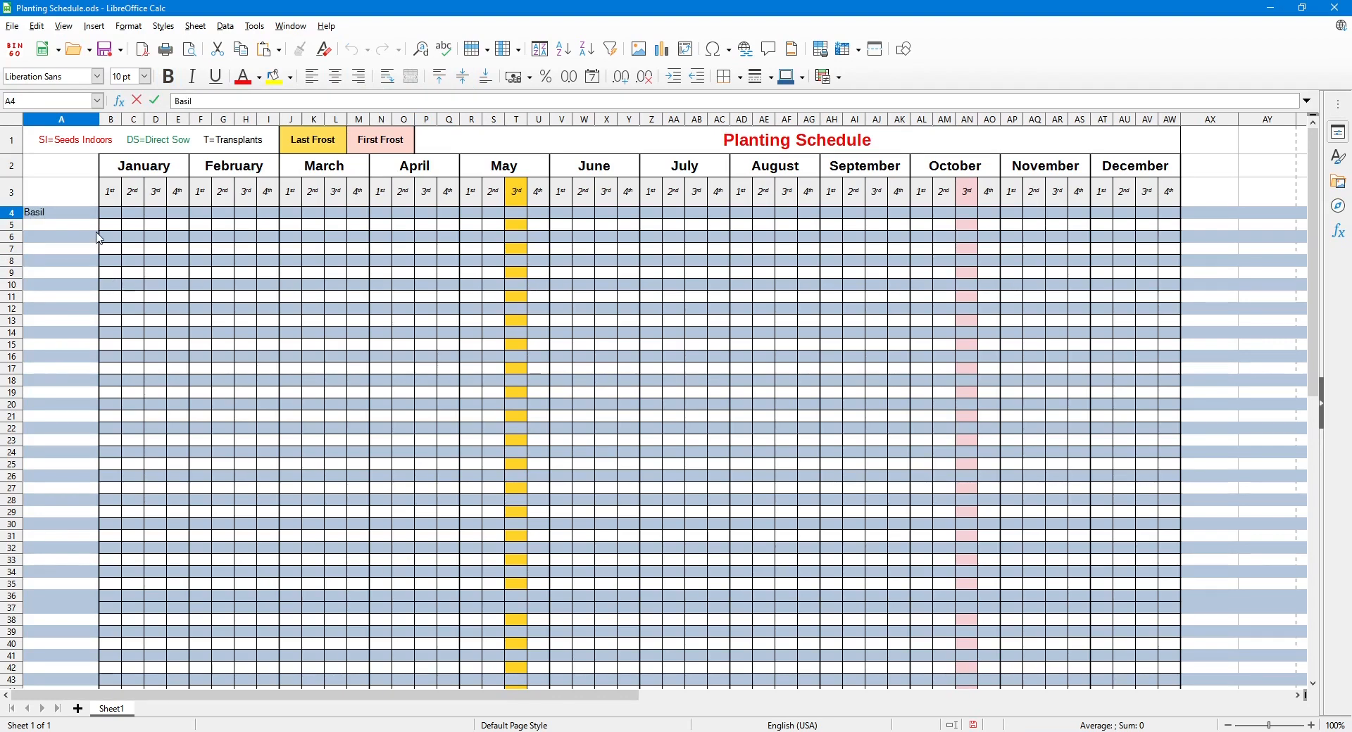
key(Return)
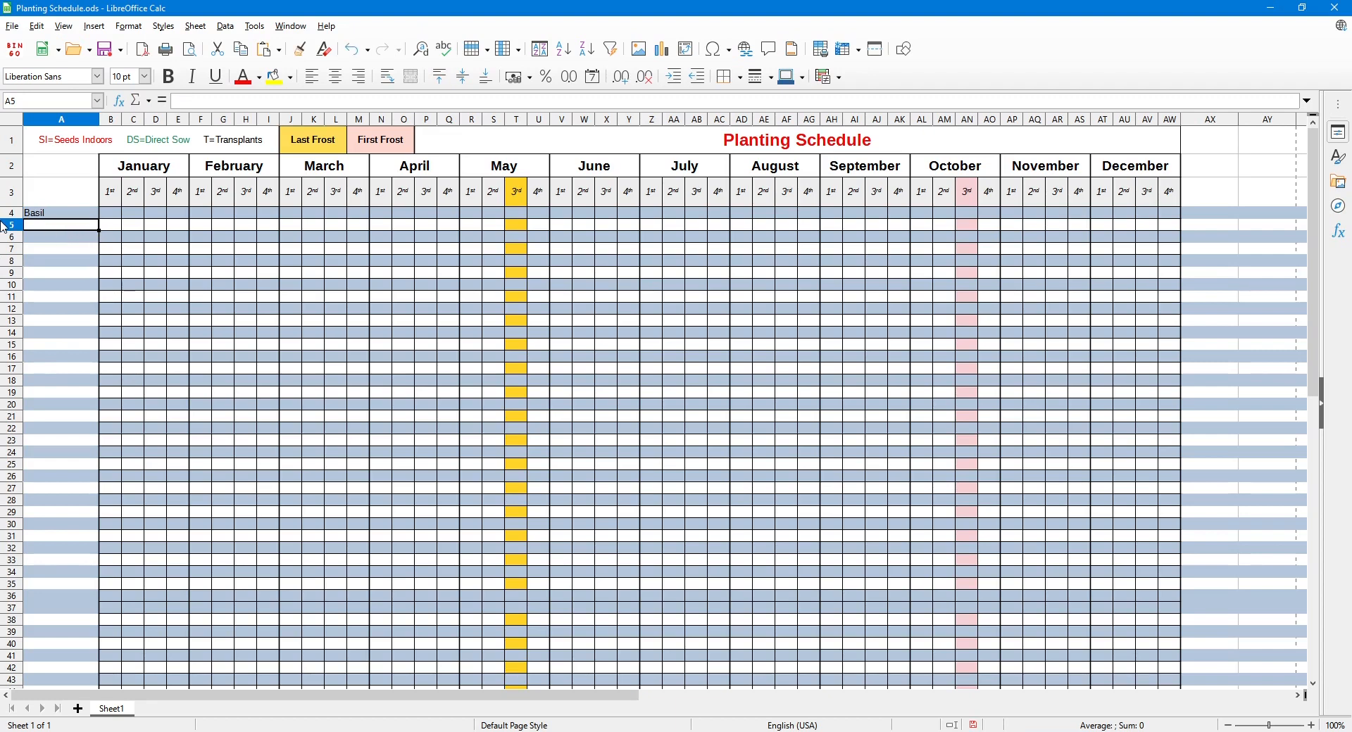
text(Beasn - Bush/Pole)
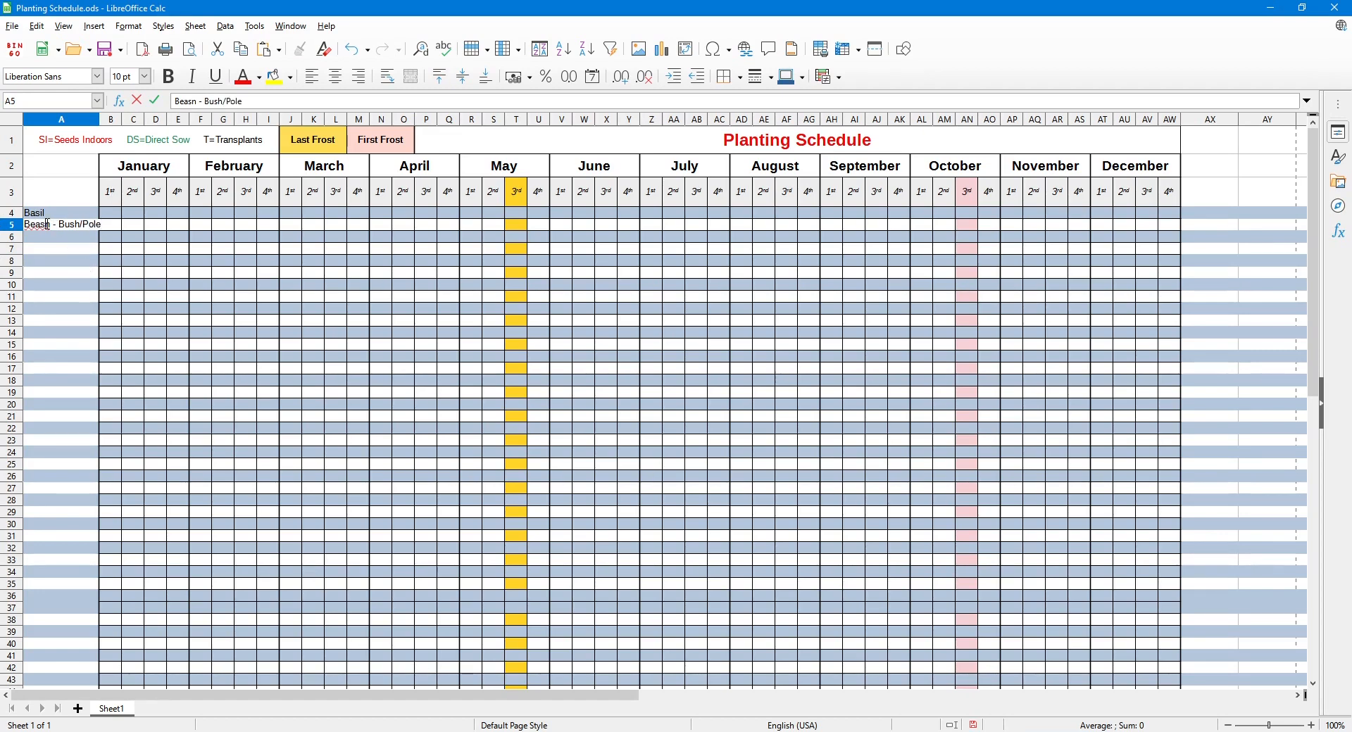
key(BackSpace)
text(s)
click(106, 275)
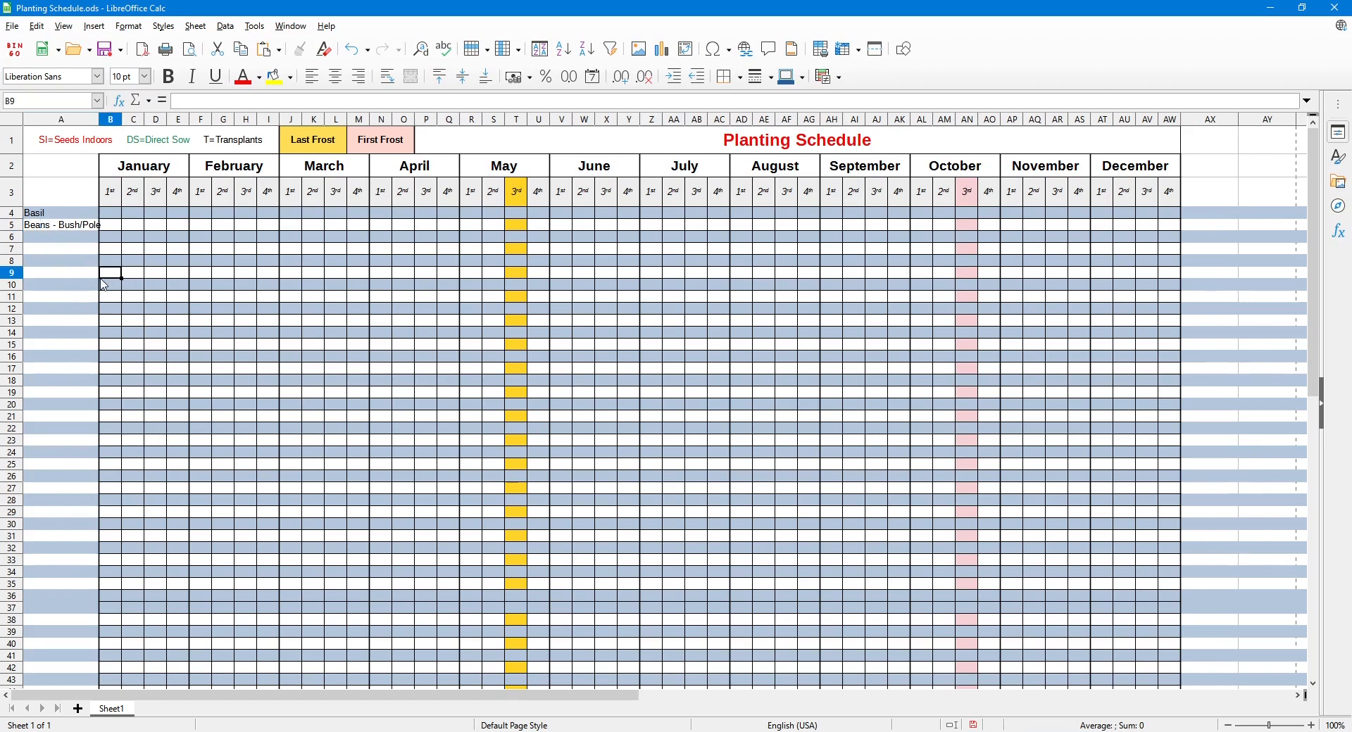
Widen column A slightly so the "Beans - Bush/Pole" entry fits inside its cell.
click(71, 229)
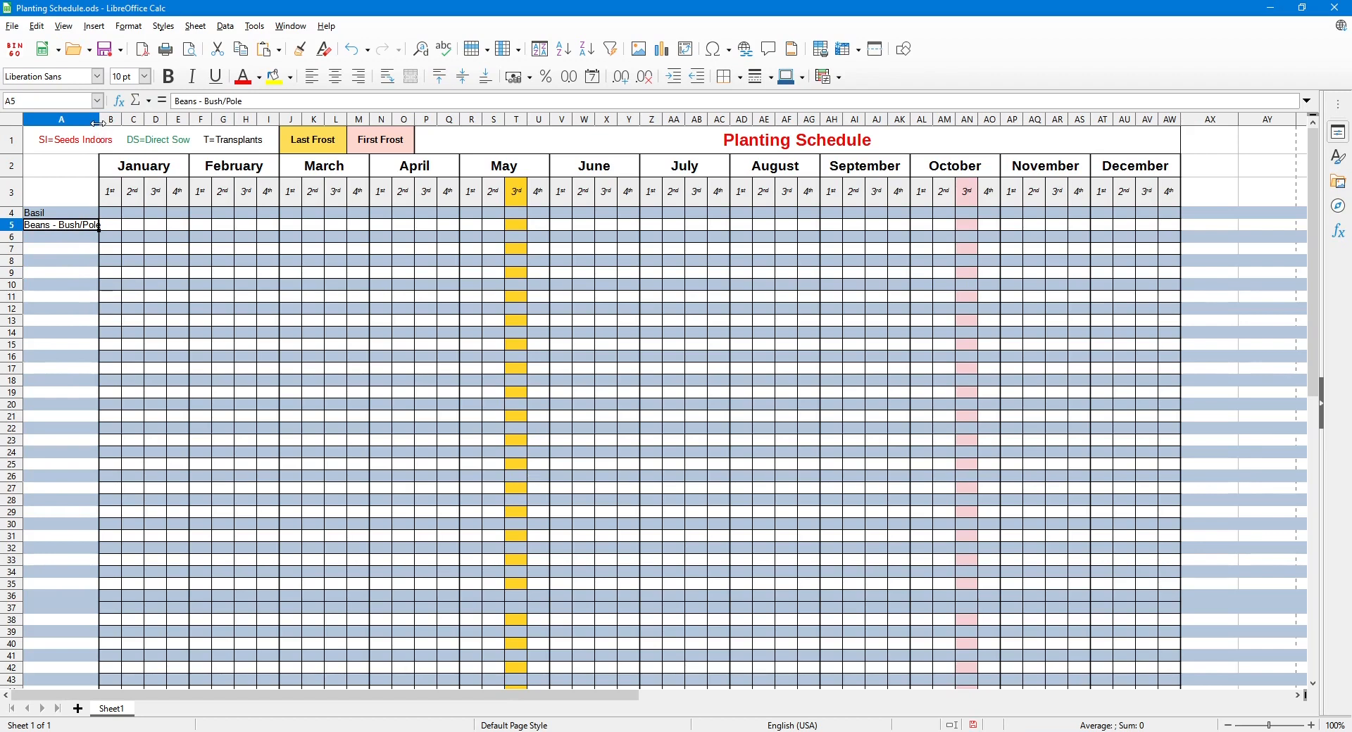
drag(99, 124, 109, 117)
click(43, 253)
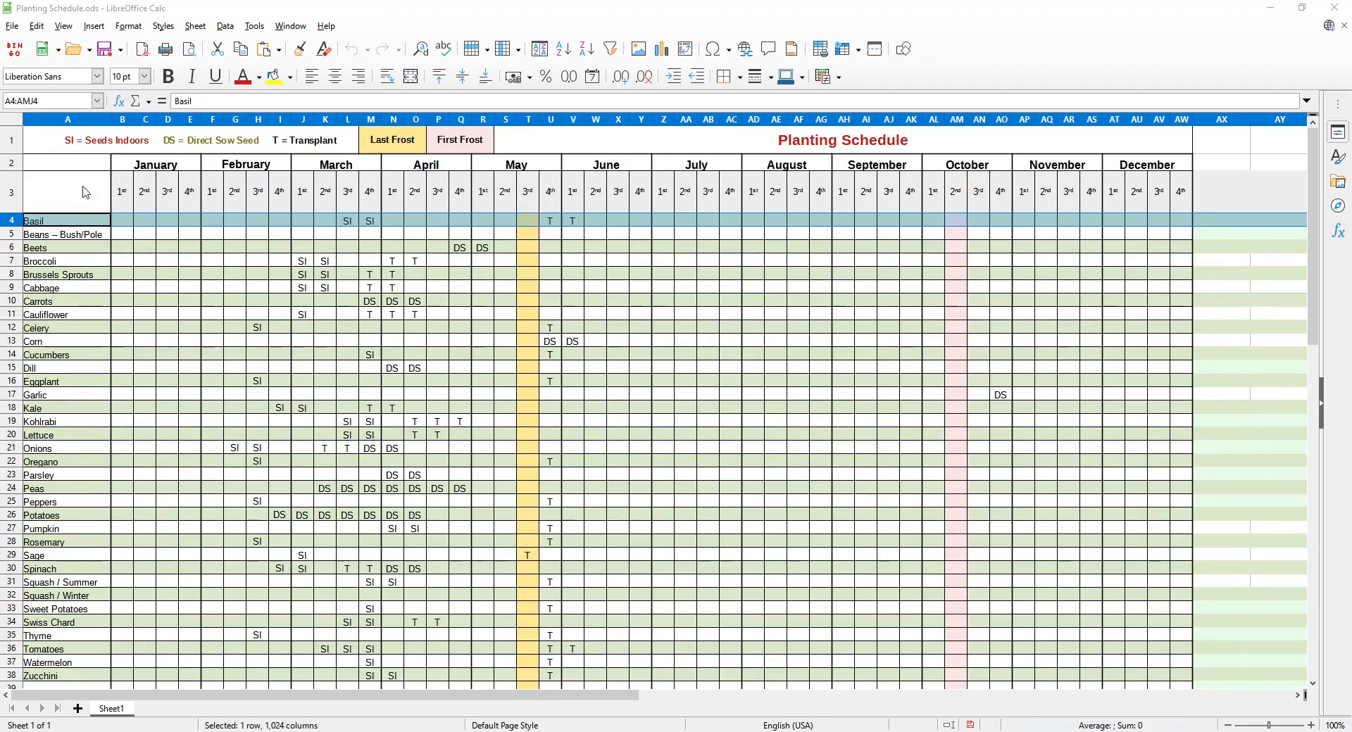
drag(12, 145, 14, 189)
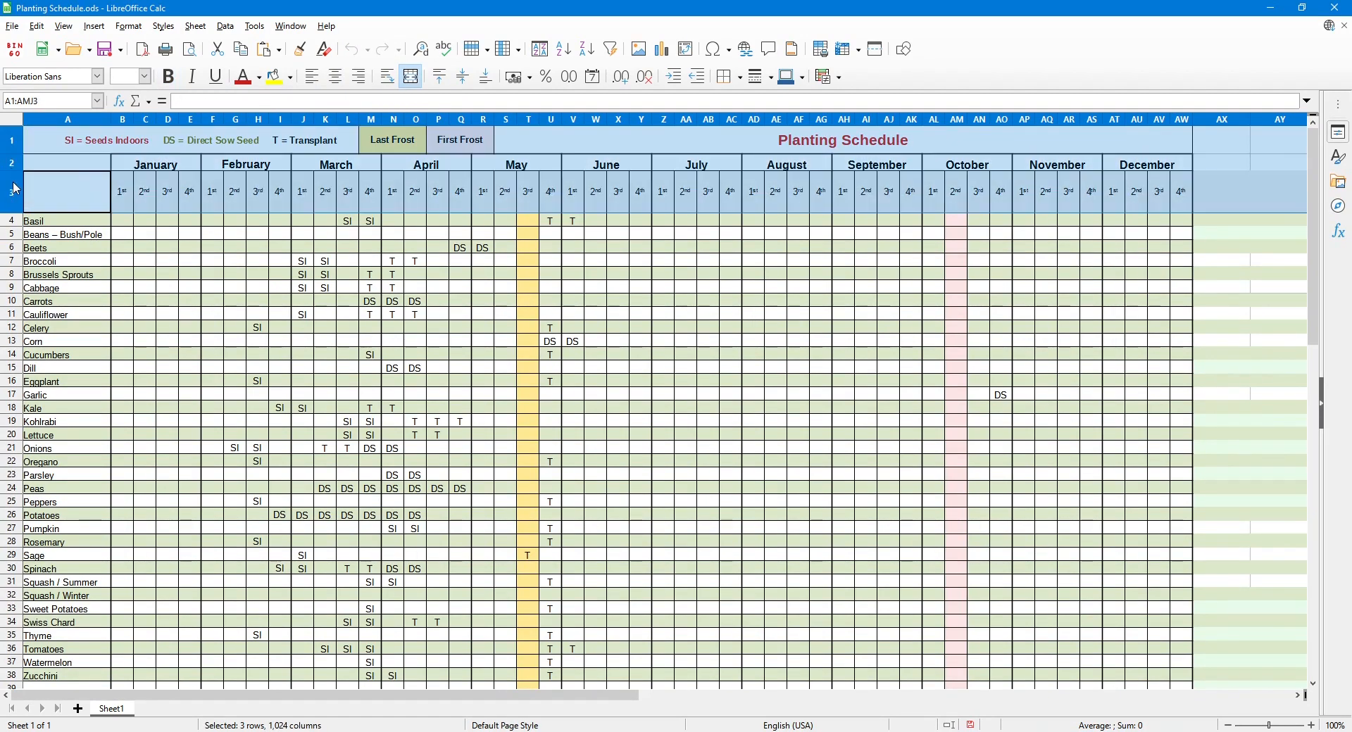
click(174, 264)
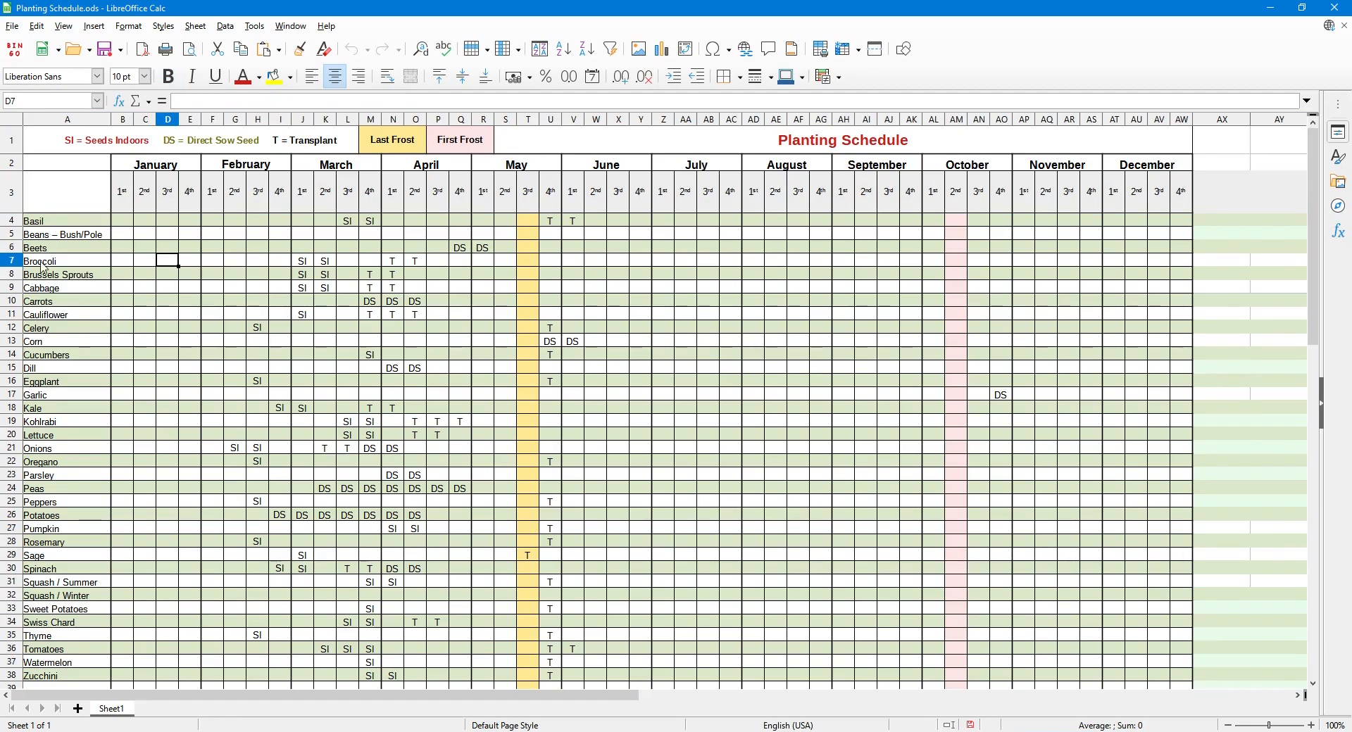
Look through the completed example schedule from Basil down past Zucchini to the empty rows and back to the start.
scroll(44, 275, down, 5)
scroll(43, 277, up, 5)
scroll(44, 276, down, 4)
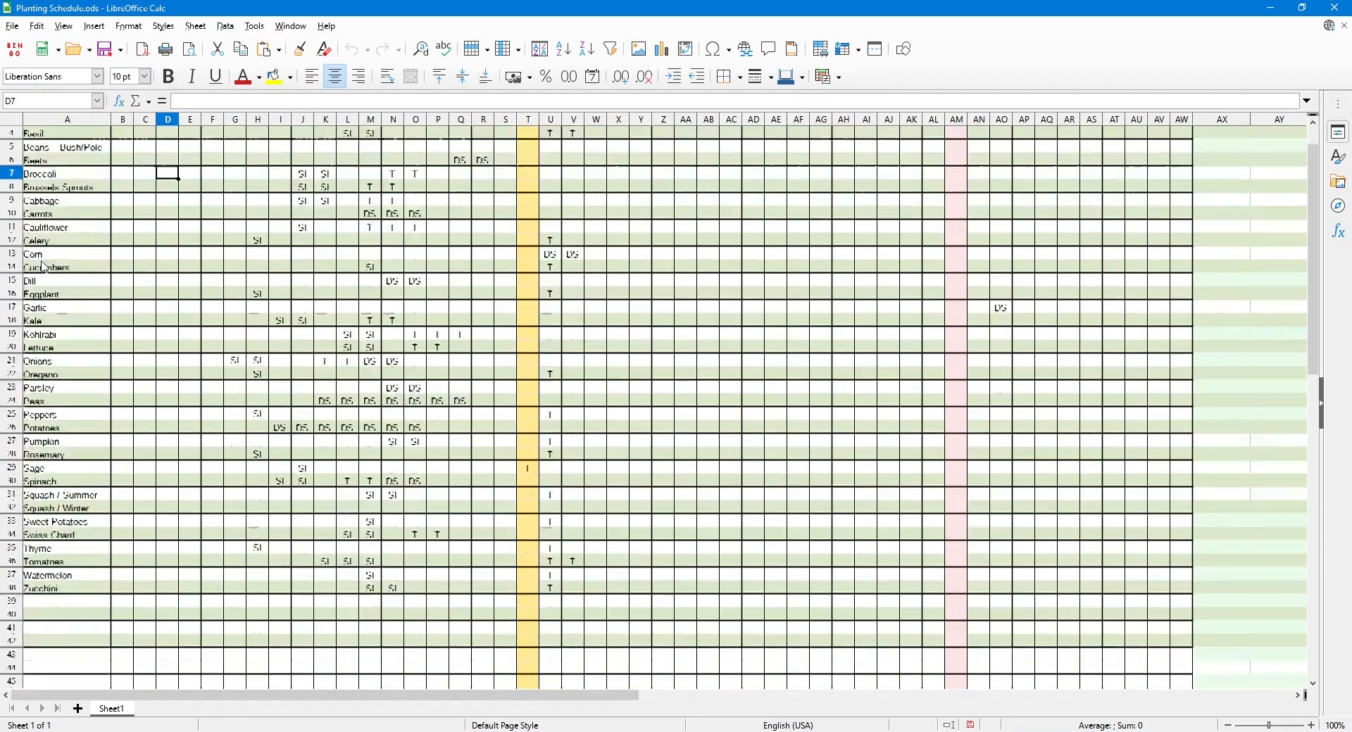
scroll(43, 271, up, 3)
scroll(43, 269, down, 5)
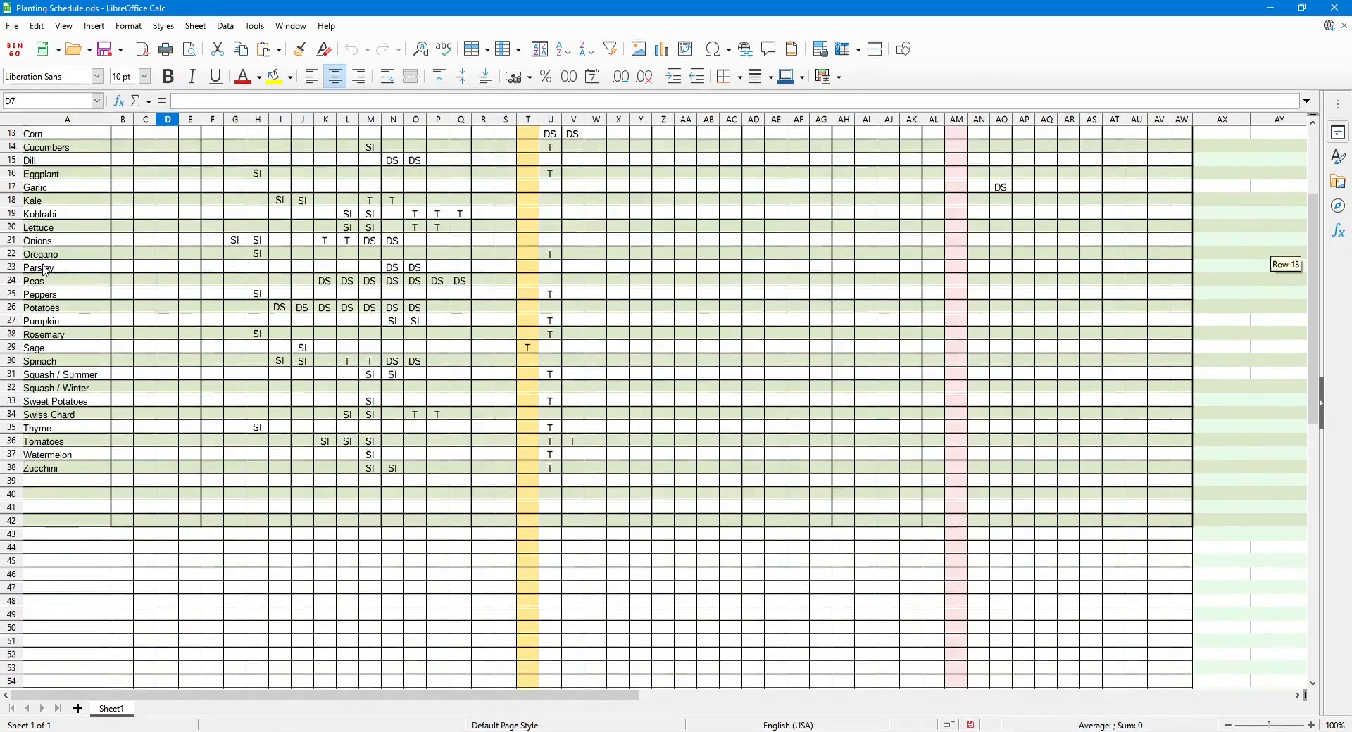
scroll(38, 239, up, 6)
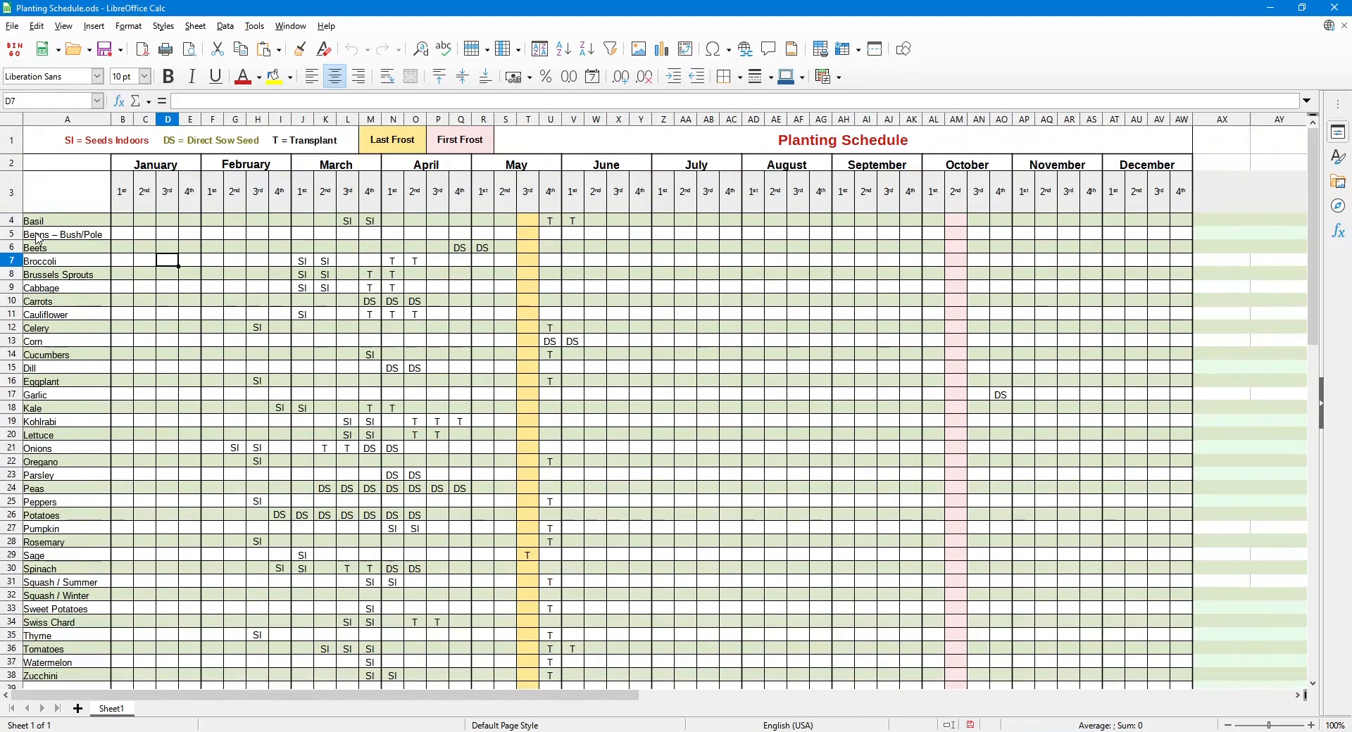
Examine header rows 1 to 3 and how they behave when moving through the crop list.
click(10, 141)
scroll(57, 360, down, 3)
scroll(57, 361, up, 3)
click(62, 317)
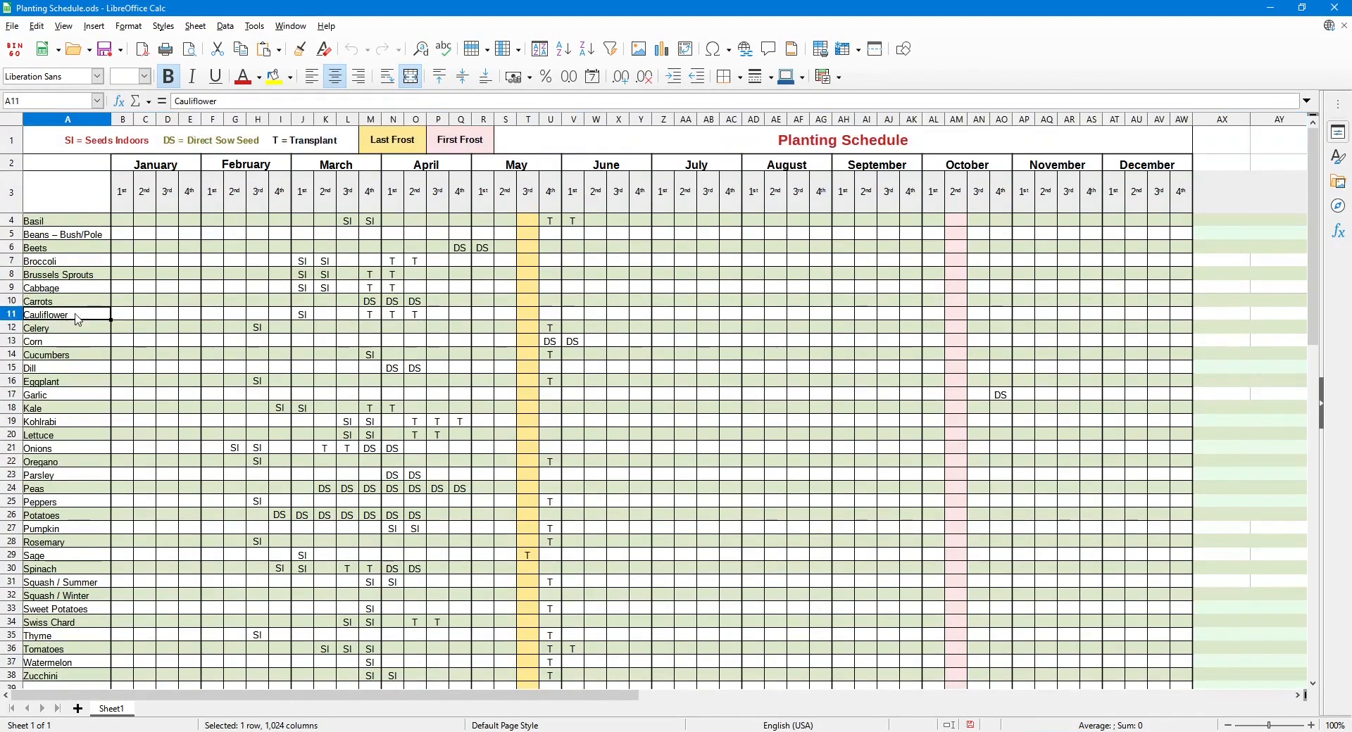
click(128, 262)
drag(14, 143, 16, 180)
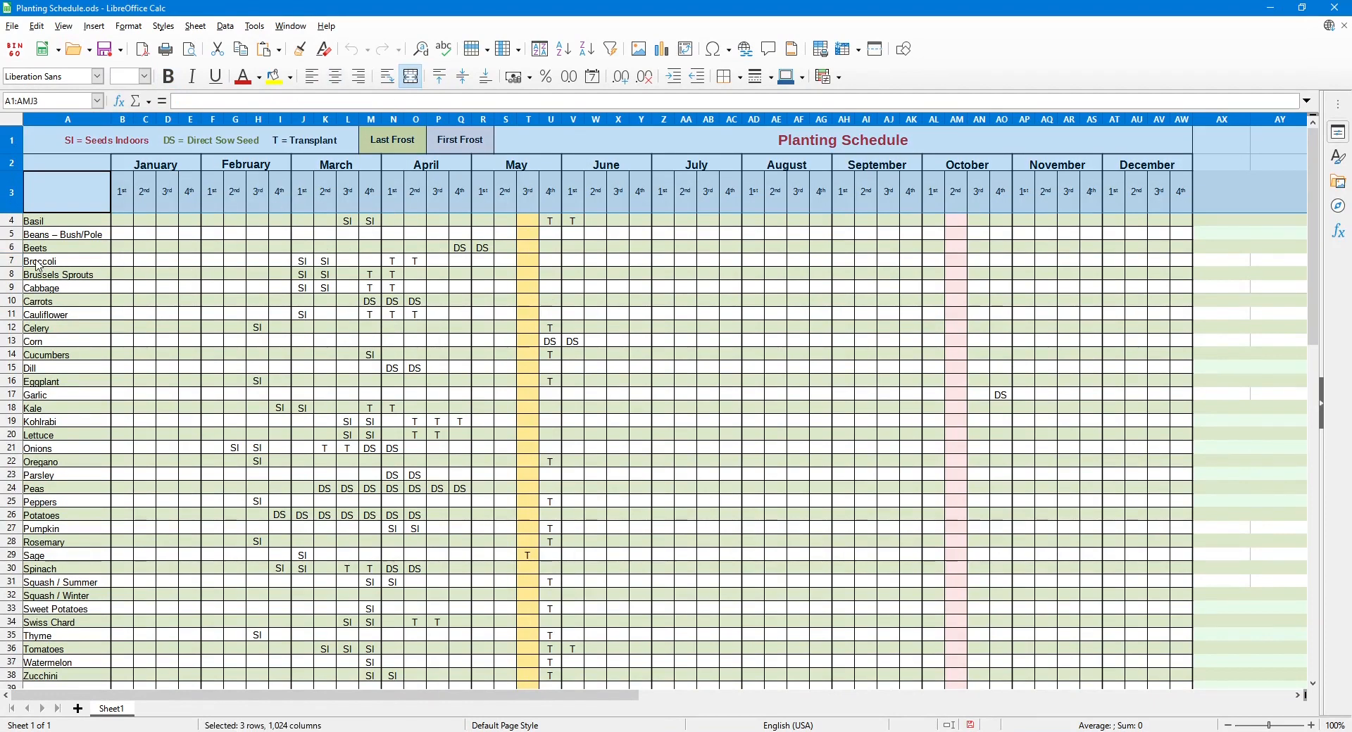
scroll(46, 274, down, 2)
scroll(56, 289, up, 2)
click(650, 252)
drag(16, 145, 16, 201)
click(33, 237)
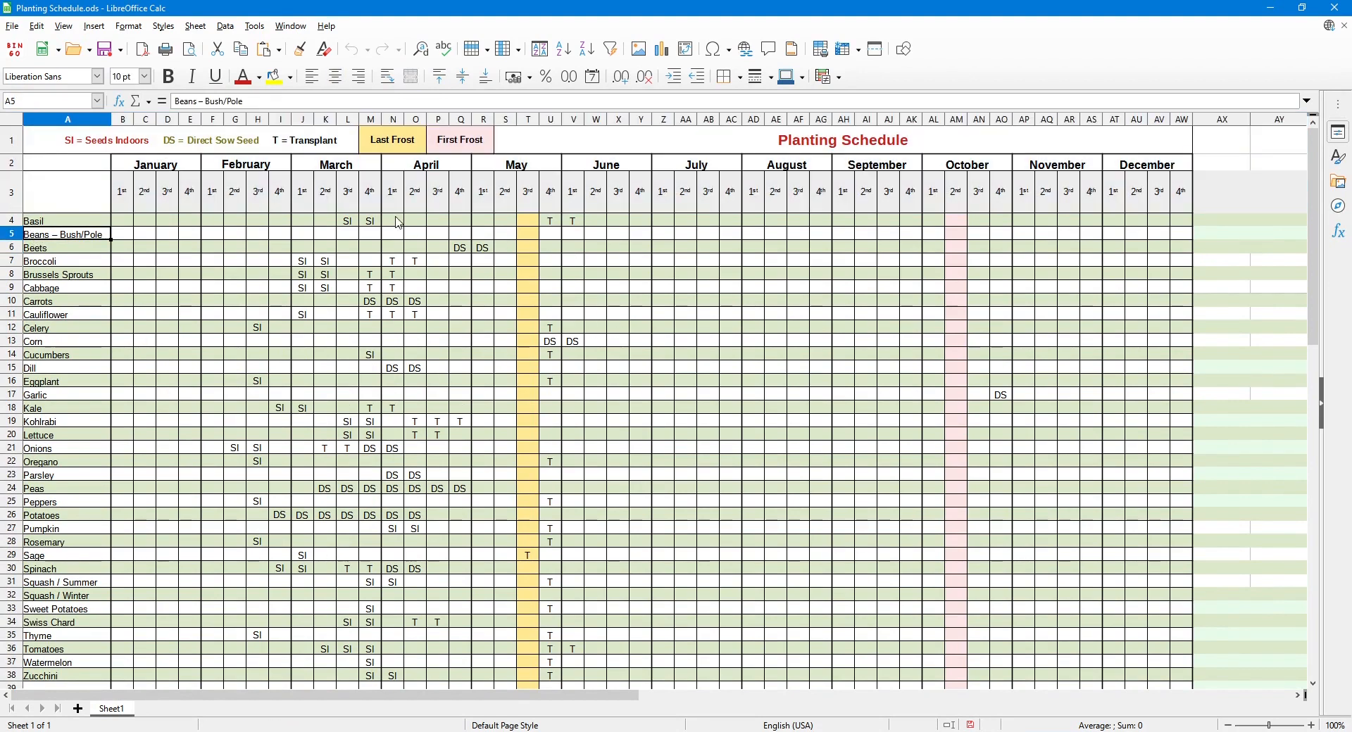
Freeze the header rows above the Basil row (row 4) and reduce the selection to cell A4.
click(9, 223)
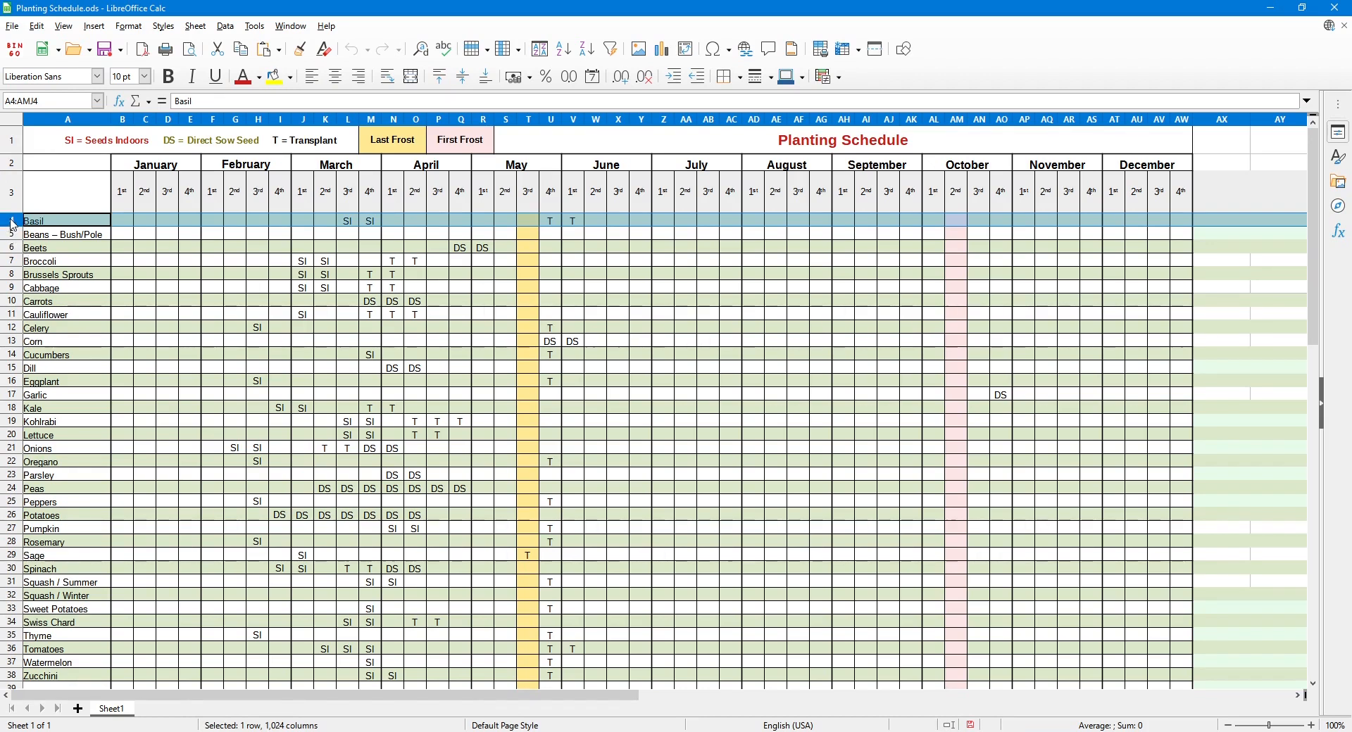
right_click(12, 224)
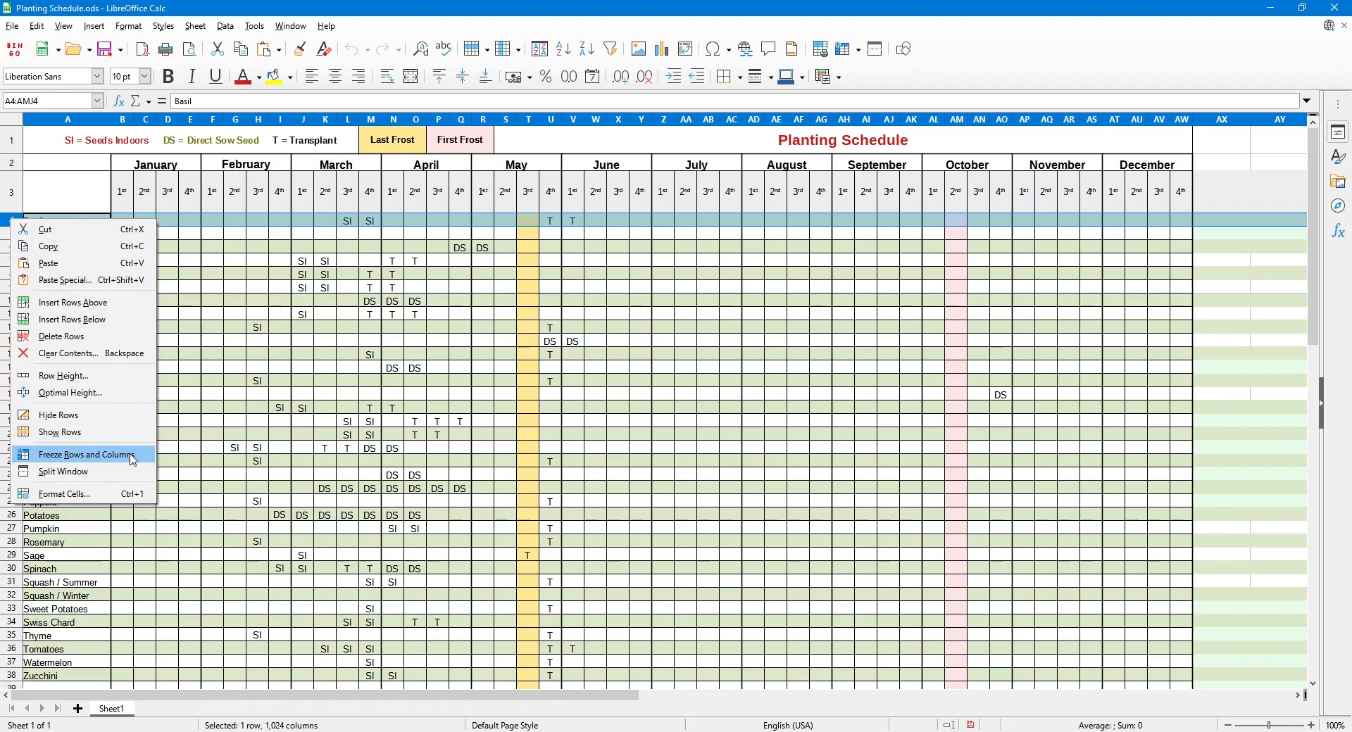
click(133, 460)
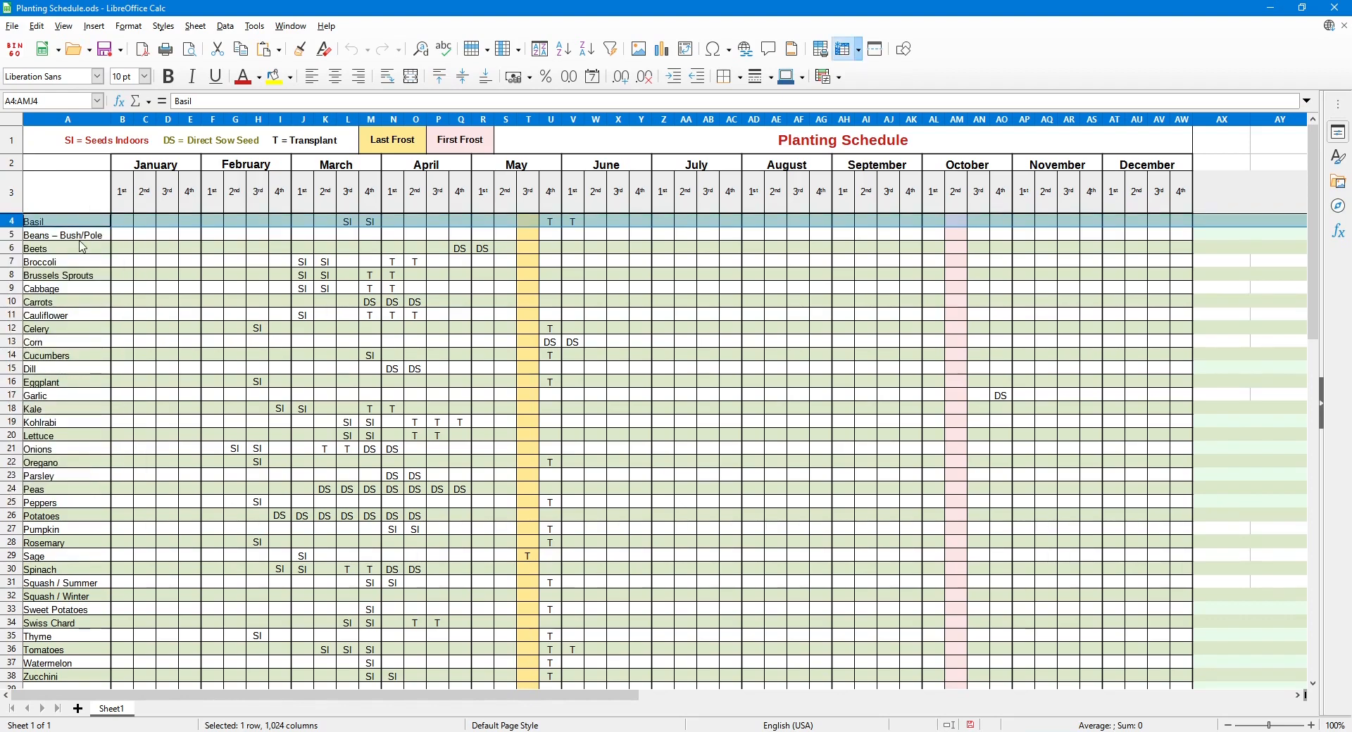
click(80, 237)
click(77, 218)
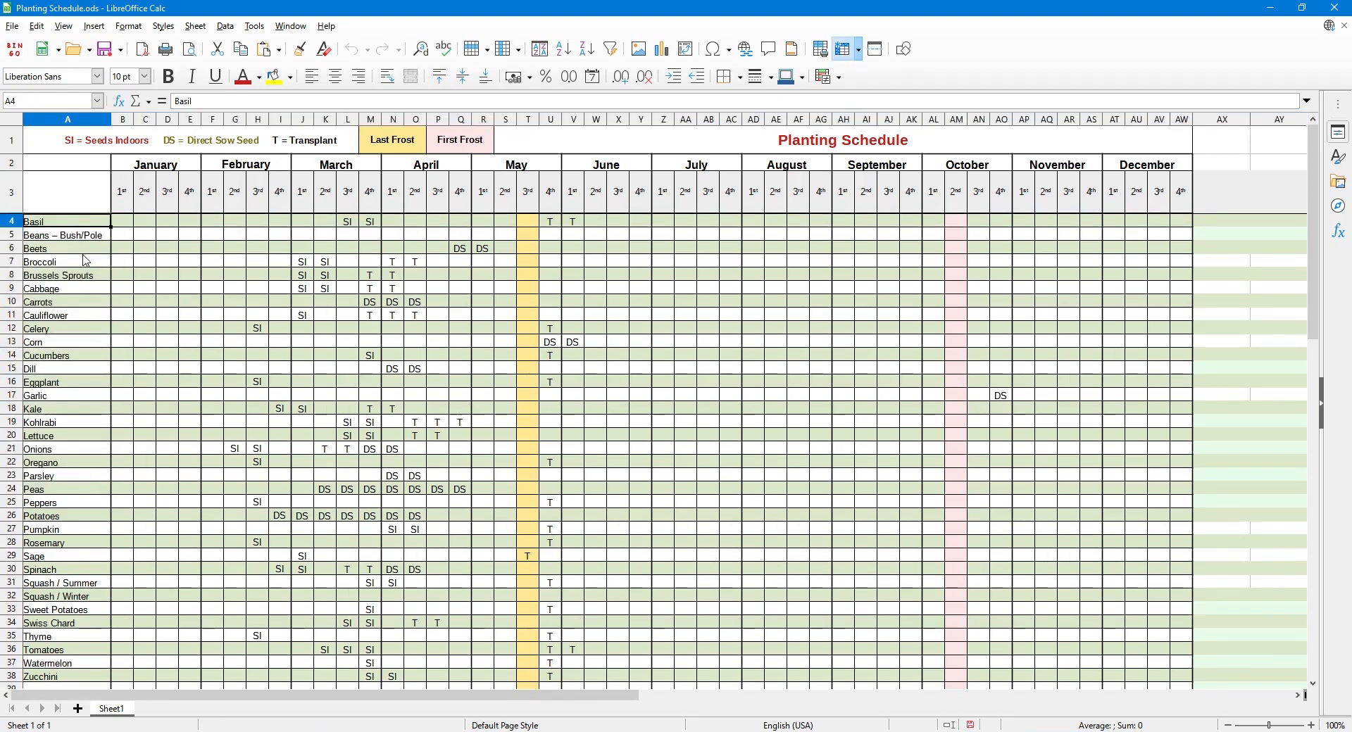
Check the frozen title, month and week headers while going through the crop list and the empty rows below Zucchini.
scroll(83, 255, down, 6)
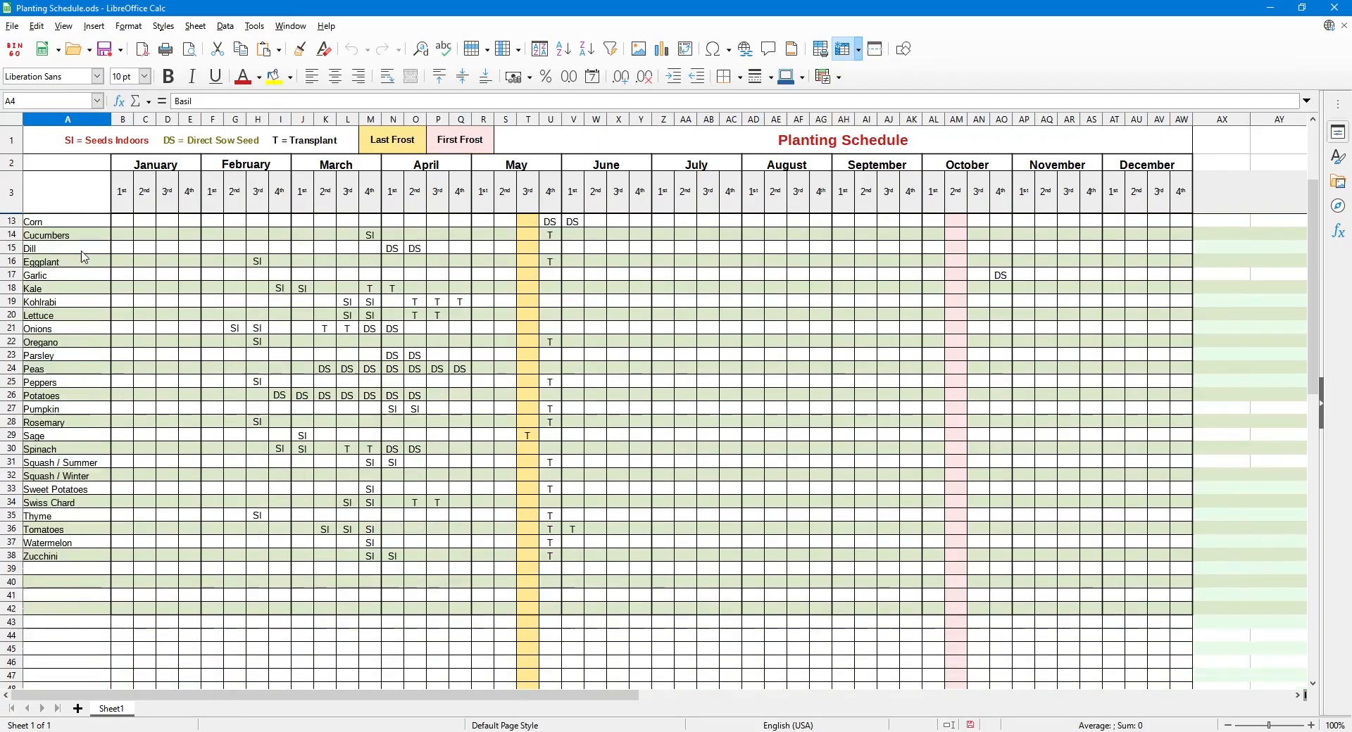
scroll(82, 284, up, 5)
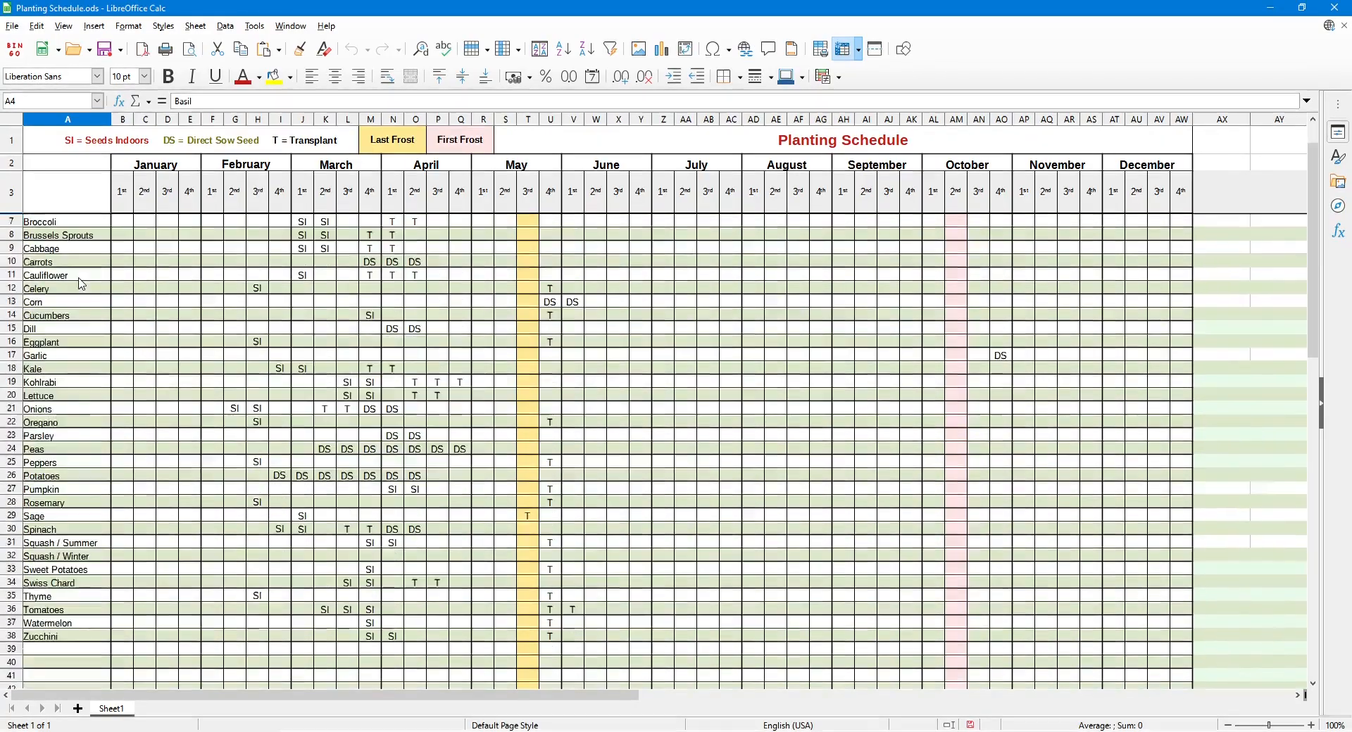
scroll(81, 288, down, 6)
scroll(80, 294, up, 2)
scroll(79, 293, up, 5)
scroll(92, 310, down, 7)
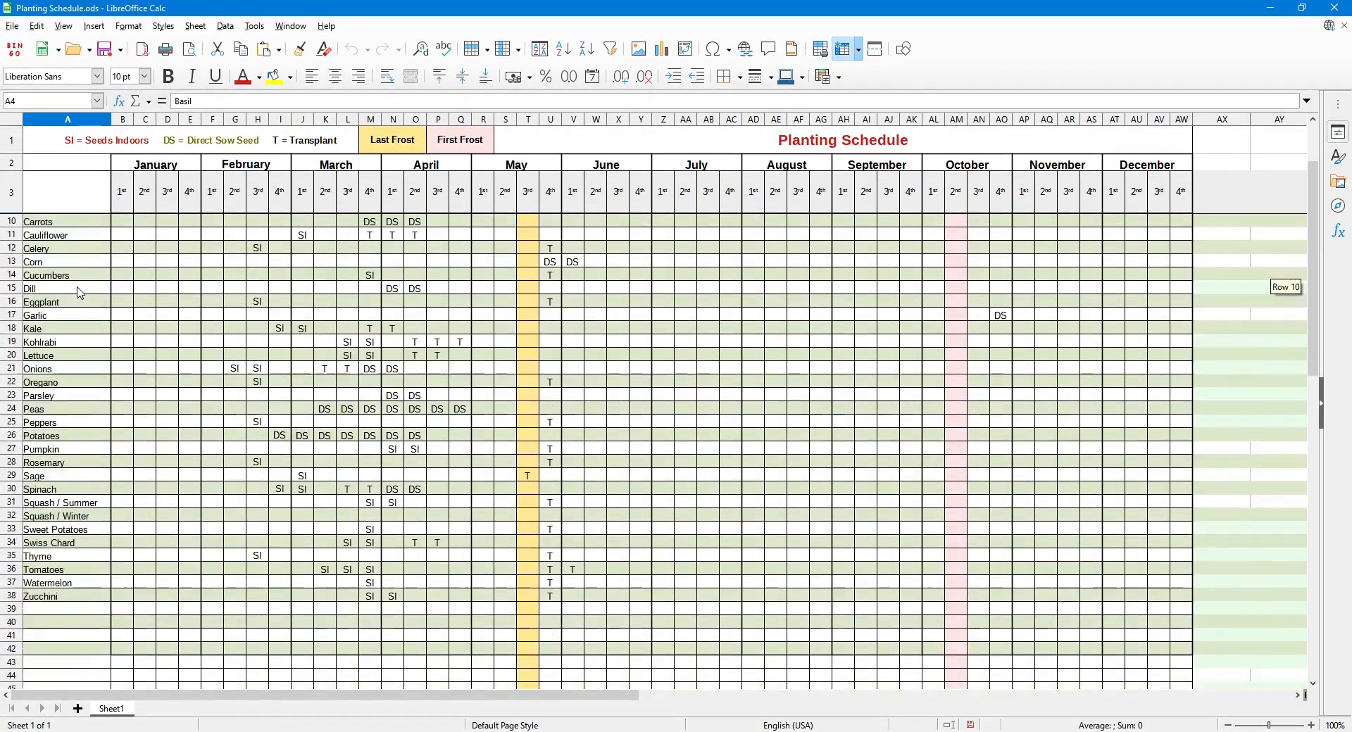
scroll(136, 468, down, 4)
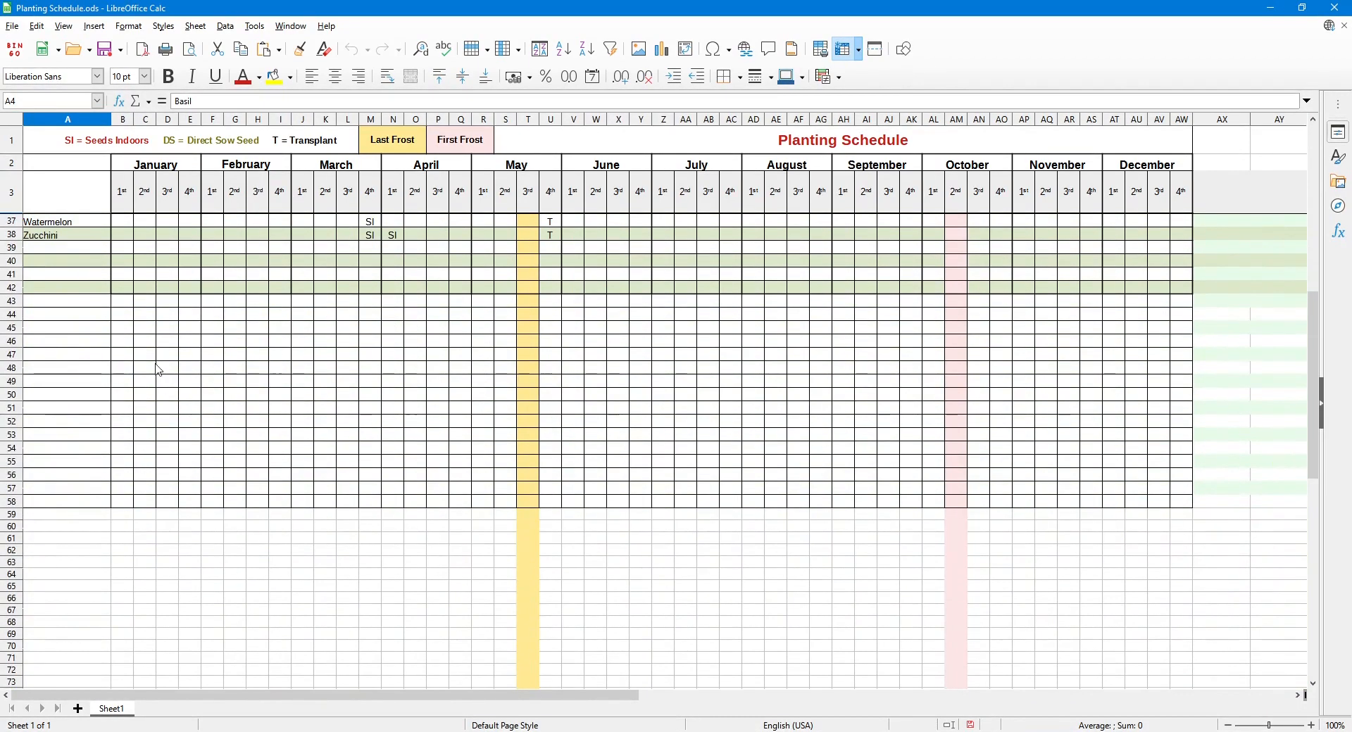
drag(53, 252, 163, 467)
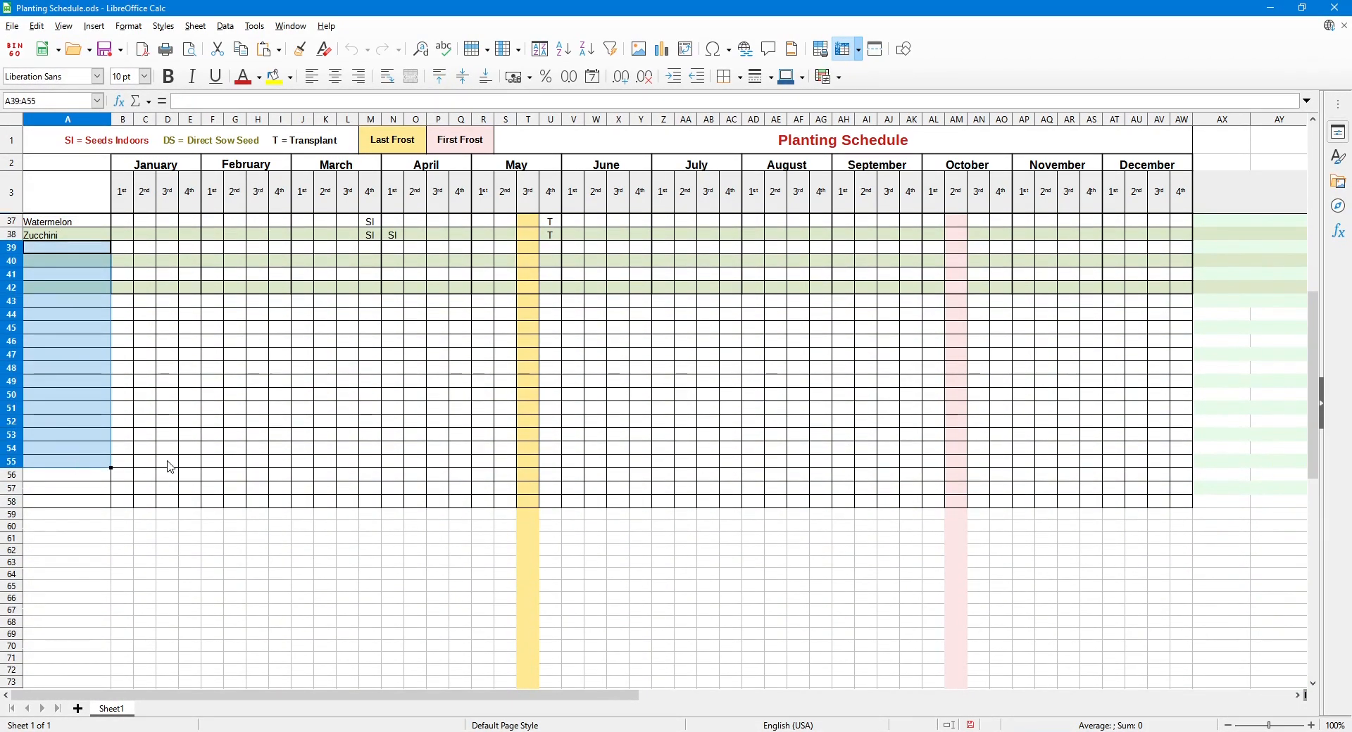
scroll(133, 347, up, 6)
scroll(135, 331, down, 5)
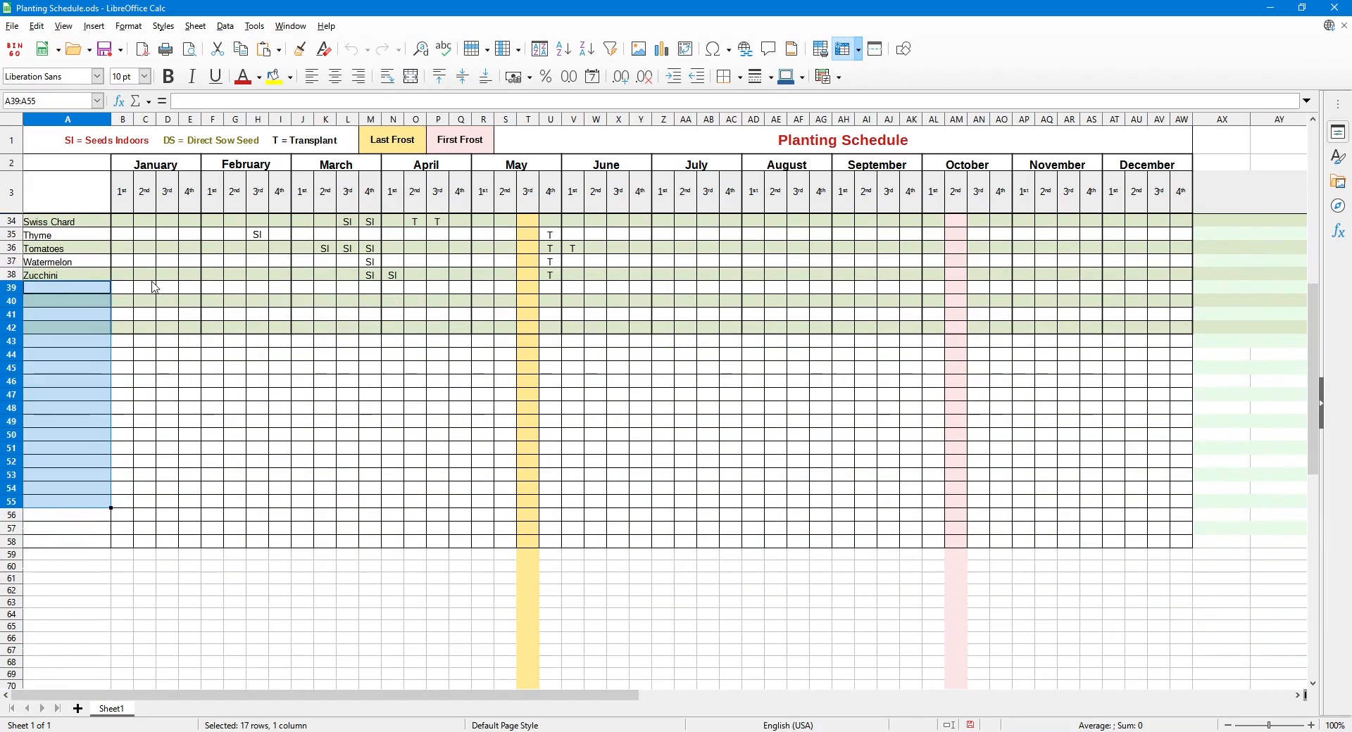
Check the January week headers in row 3 against the empty rows below Zucchini, and return to the header rows above Basil.
click(148, 287)
click(143, 186)
click(124, 246)
click(161, 179)
click(115, 181)
click(140, 190)
click(160, 191)
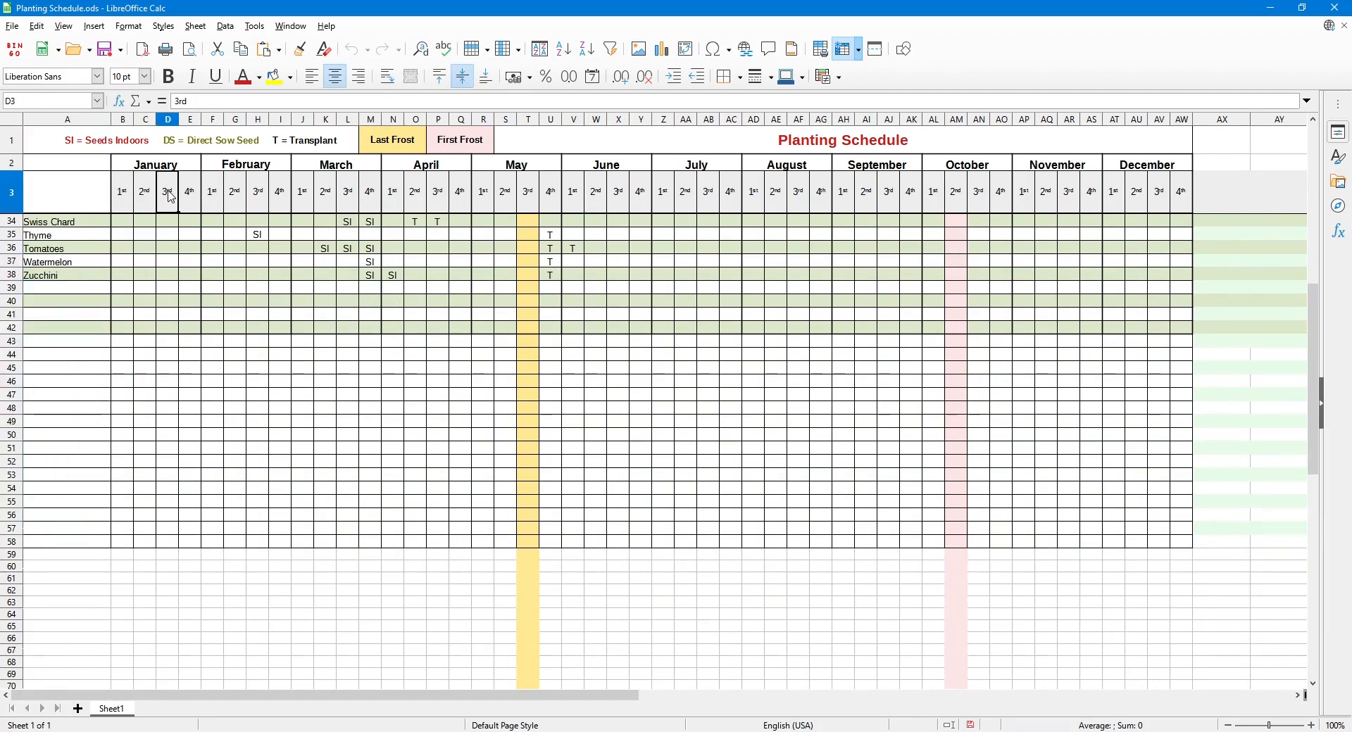
click(195, 193)
click(236, 314)
scroll(203, 366, up, 10)
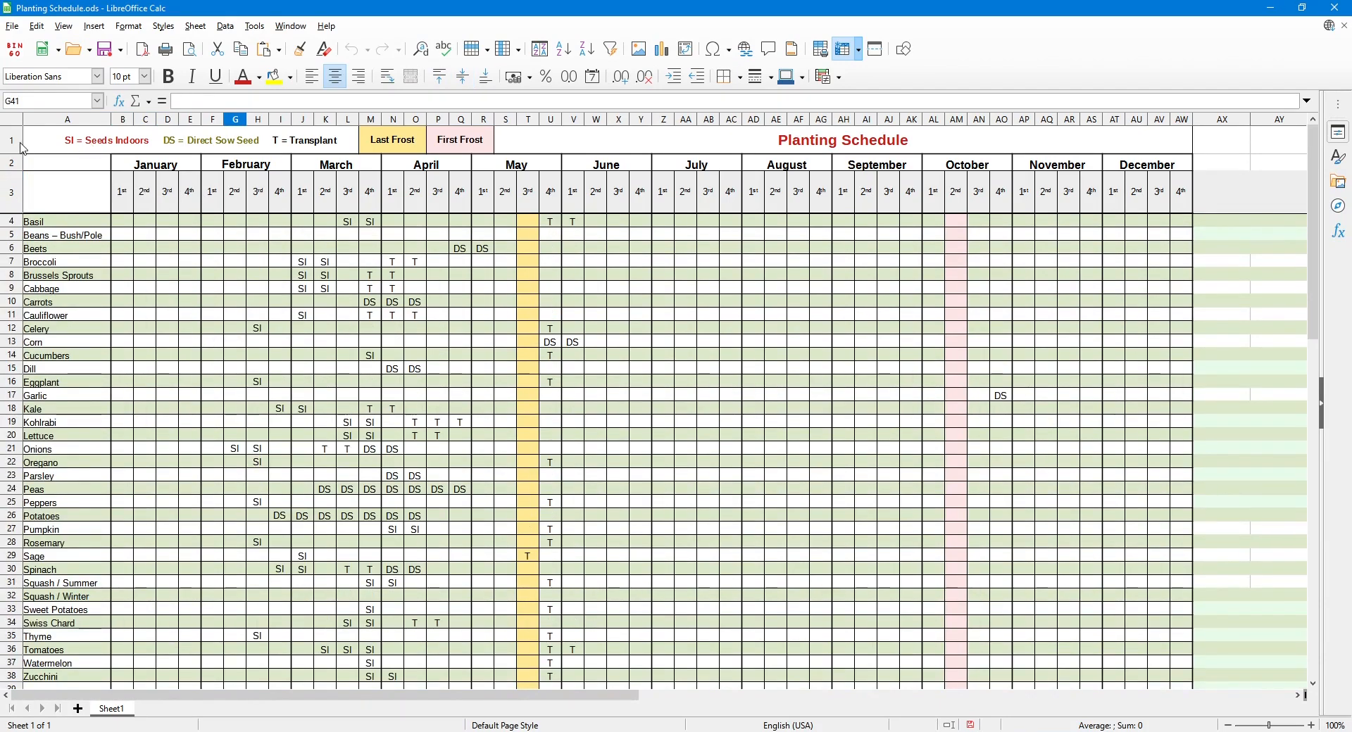
drag(21, 144, 25, 204)
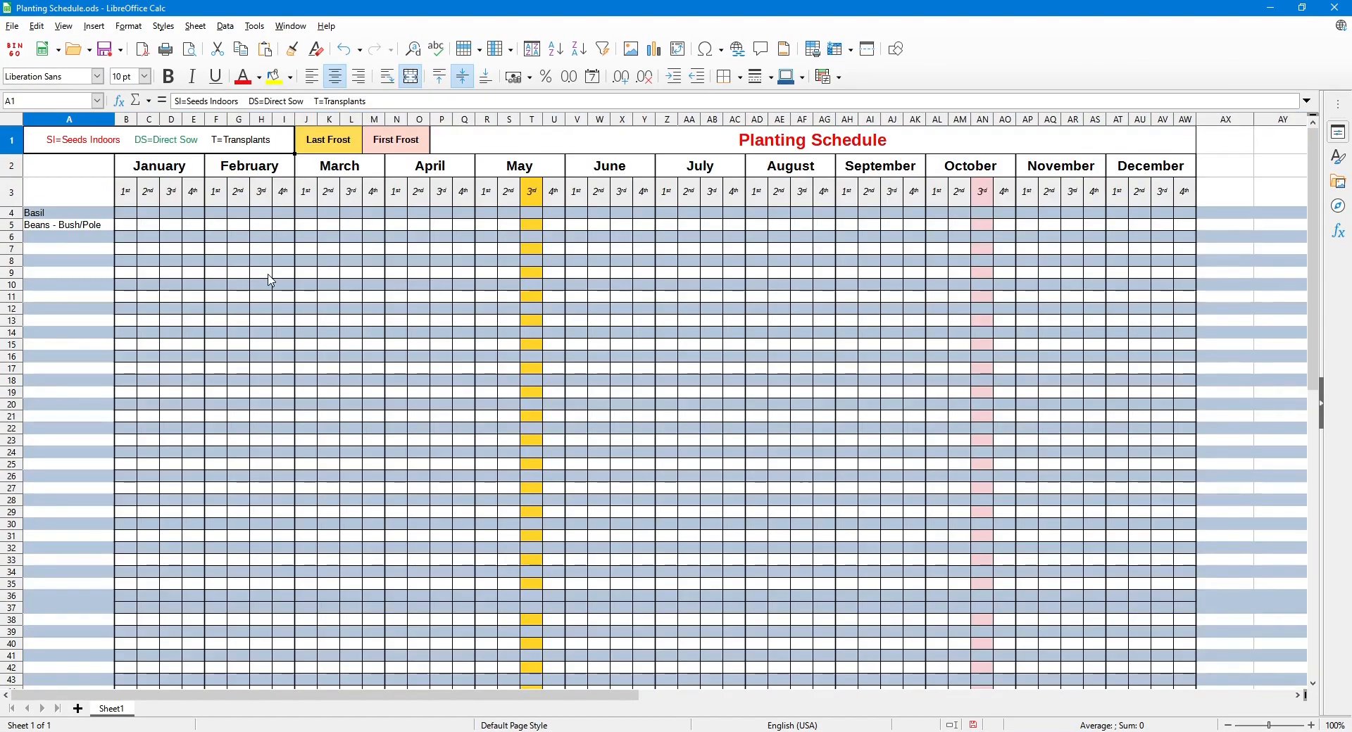